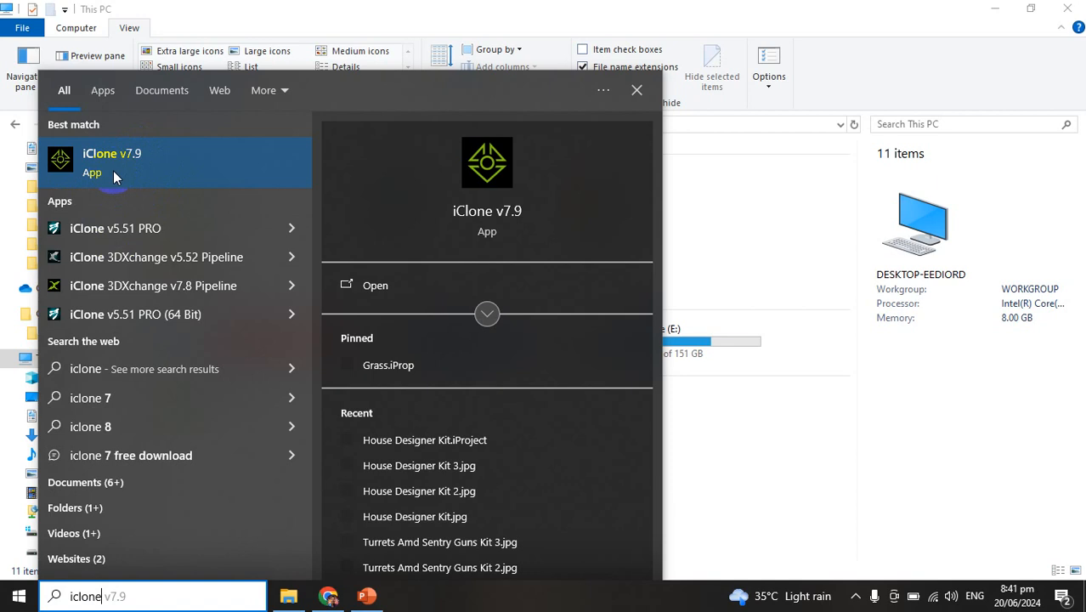
Open the folder D:\Program Files\Reallusion\Content\Custom\iClone 5 Custom, starting from This PC
left_click(722, 432)
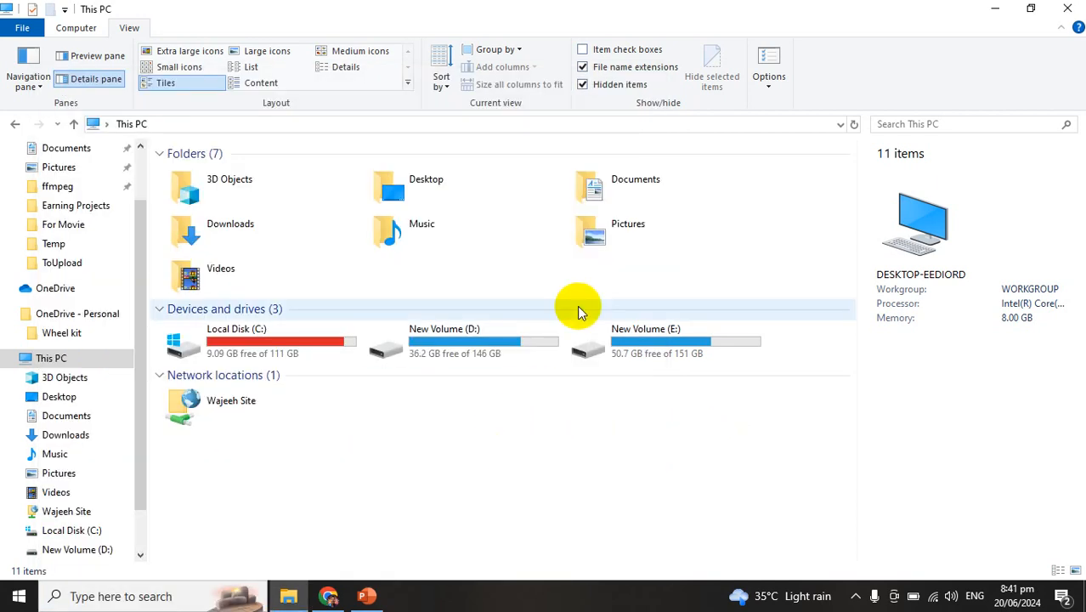
left_click(839, 125)
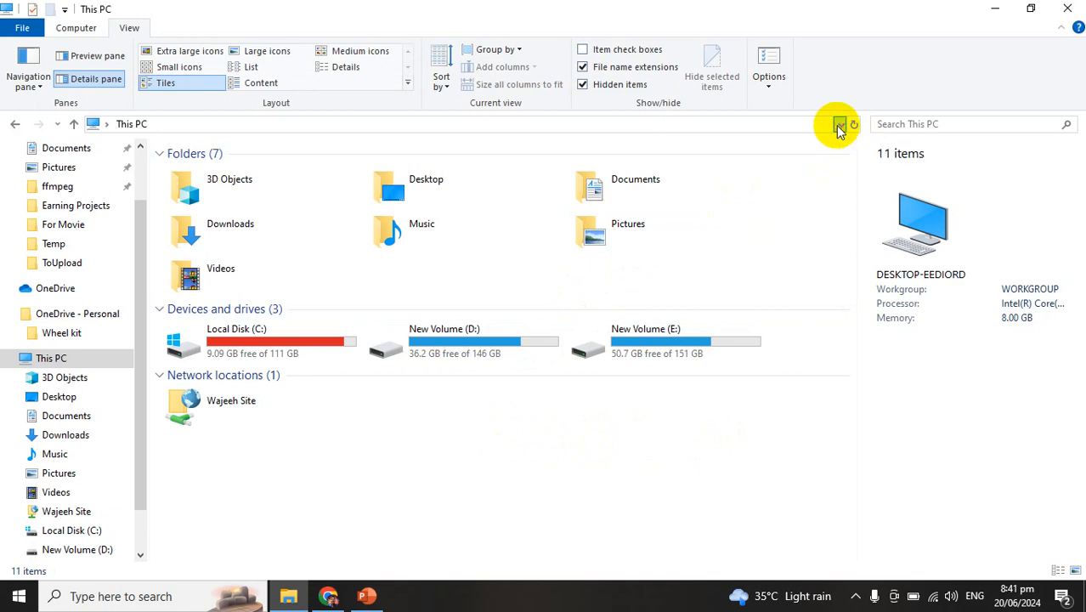
left_click(839, 125)
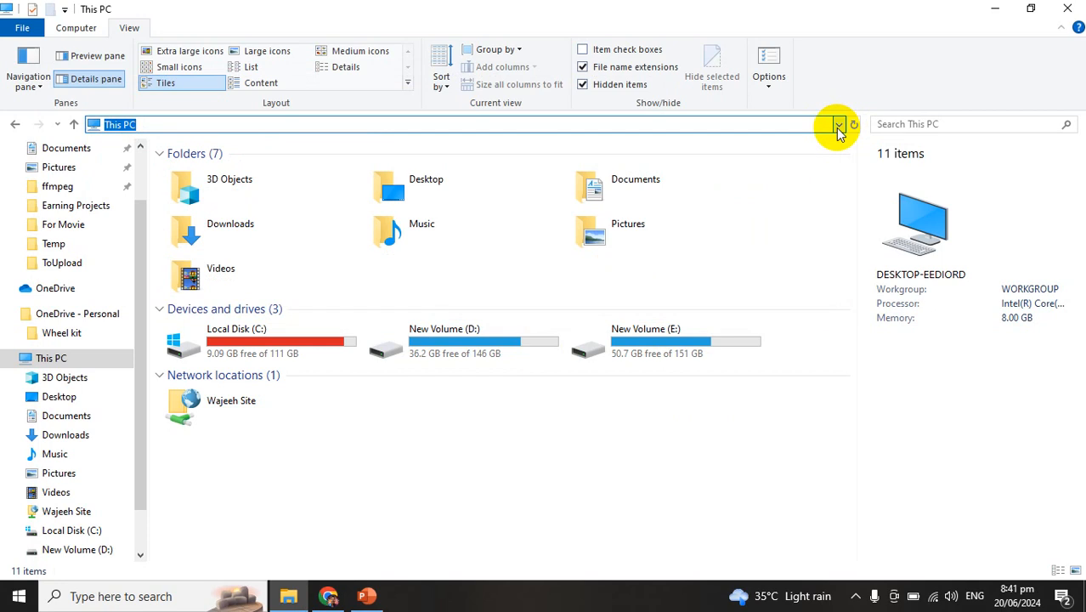
left_click(839, 125)
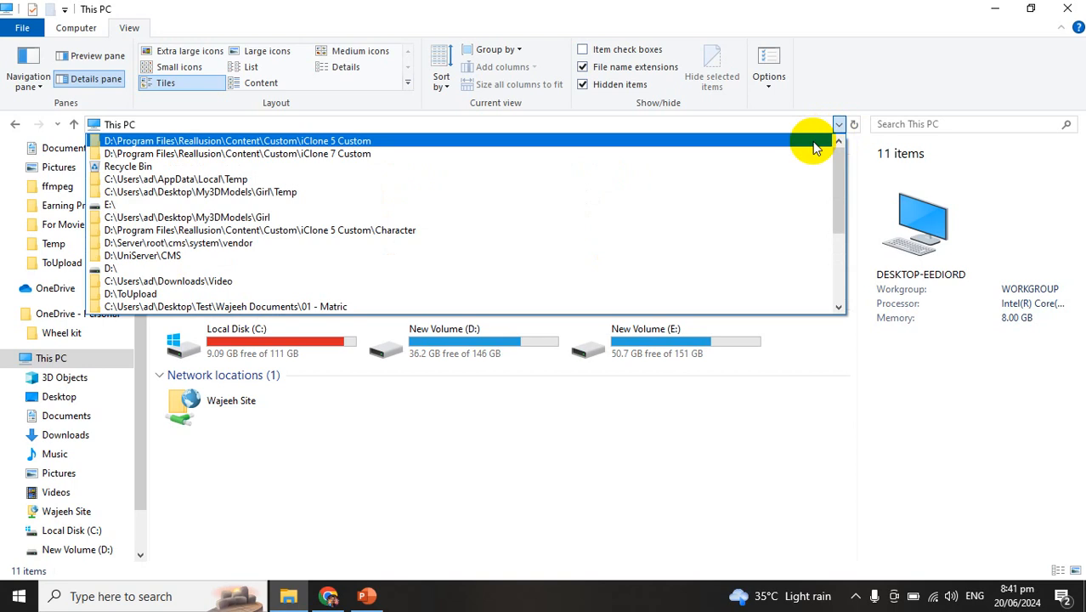
left_click(814, 146)
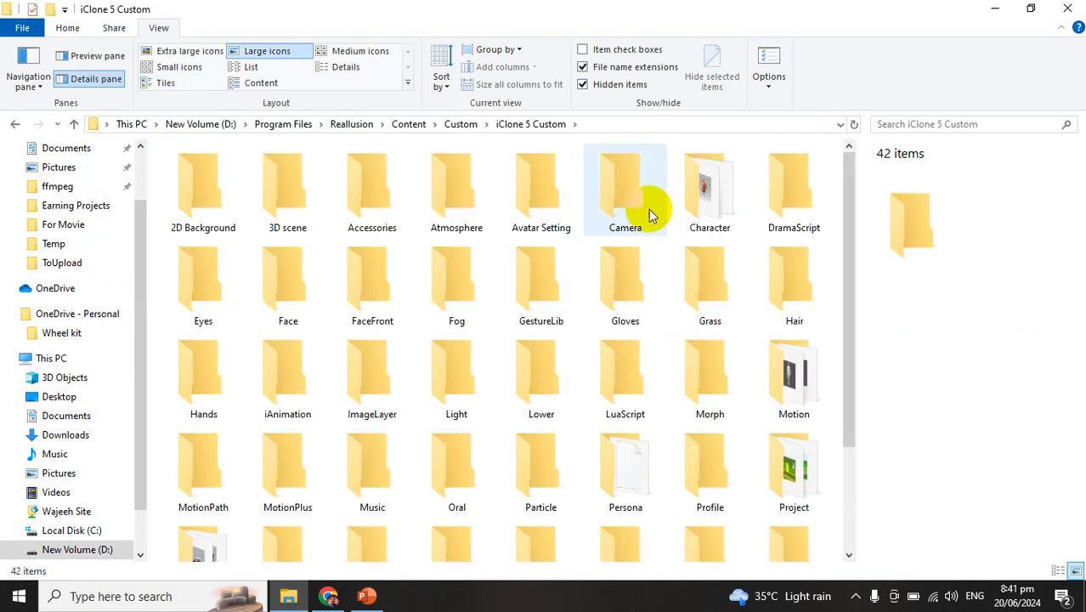
left_click(56, 358)
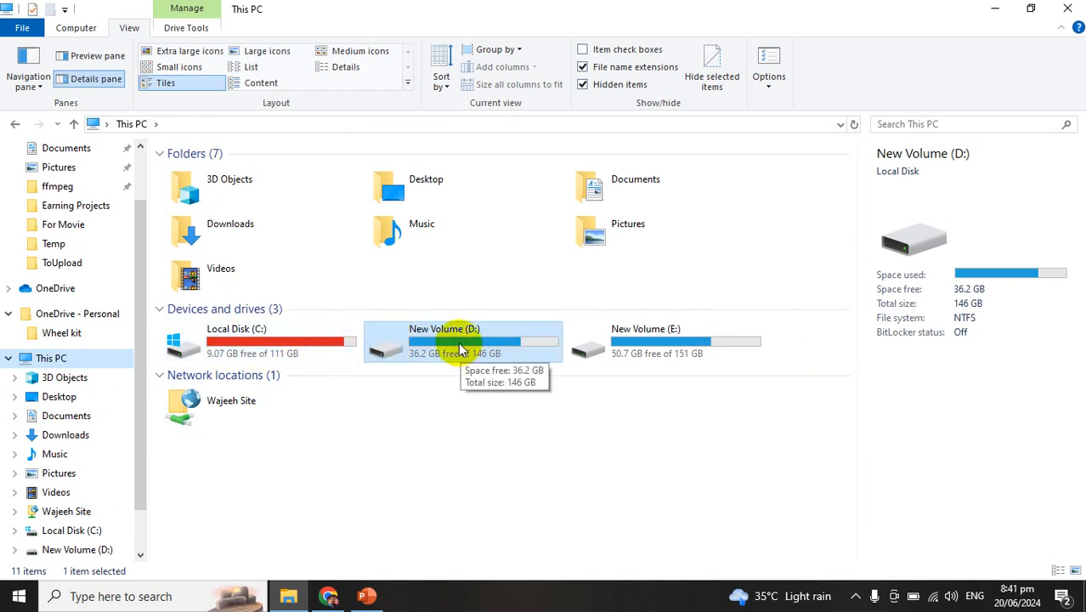
left_click(839, 124)
left_click(431, 140)
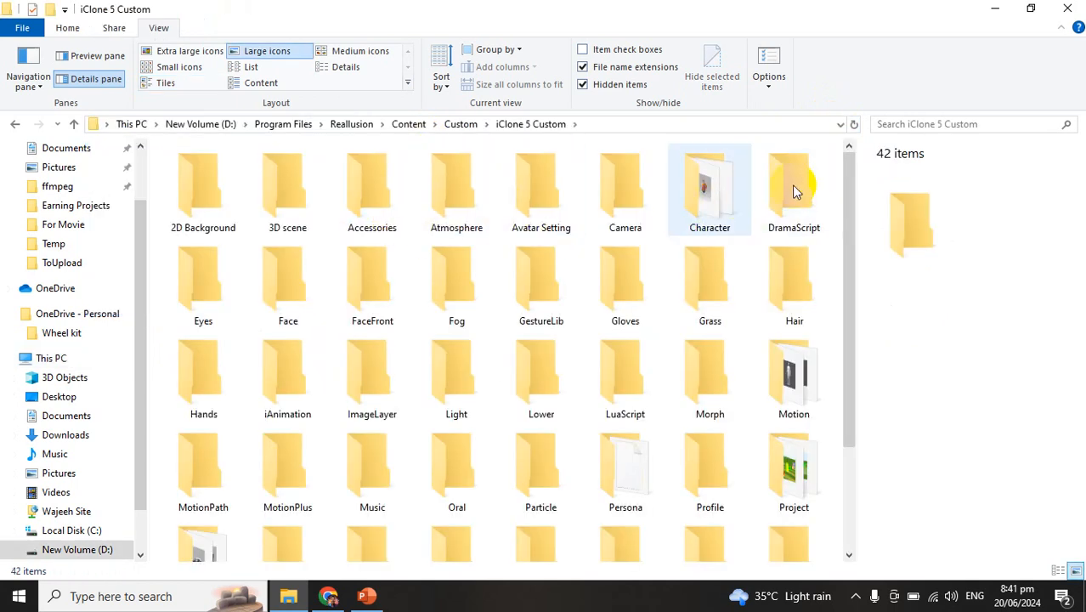
Go up to Reallusion's Content folder and open Template\iClone 5 Template\iClone Template
left_click(459, 124)
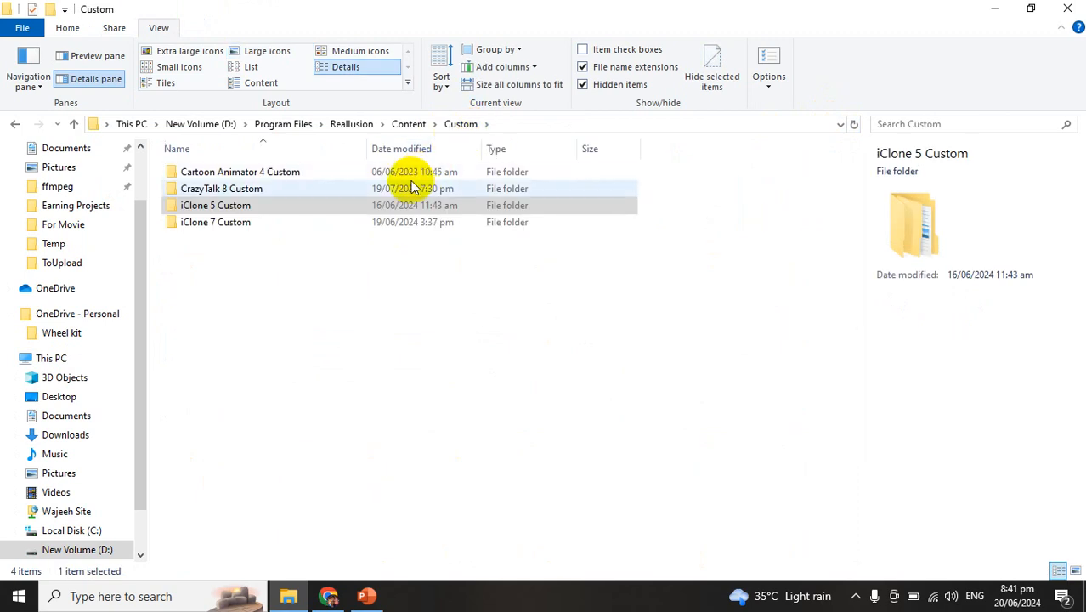
left_click(407, 124)
double_click(242, 222)
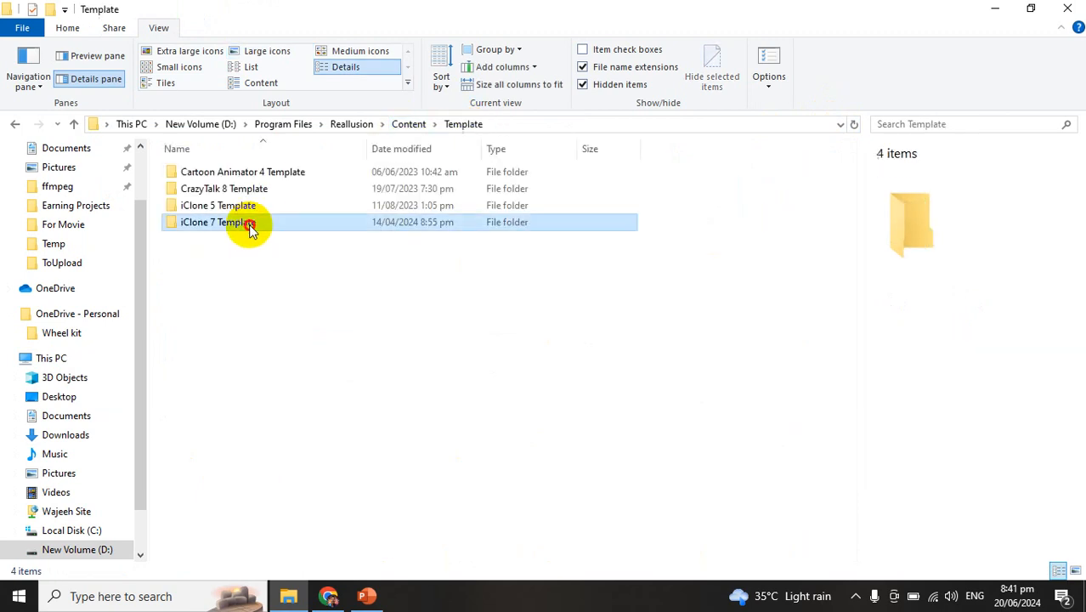
left_click(245, 222)
left_click(260, 211)
double_click(258, 210)
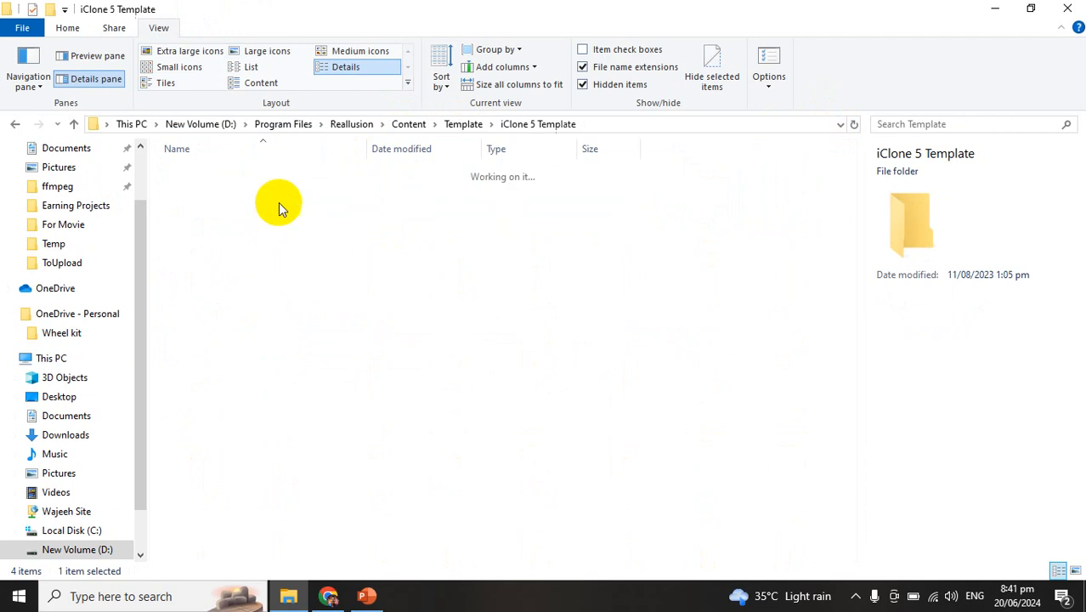
left_click(255, 197)
double_click(255, 197)
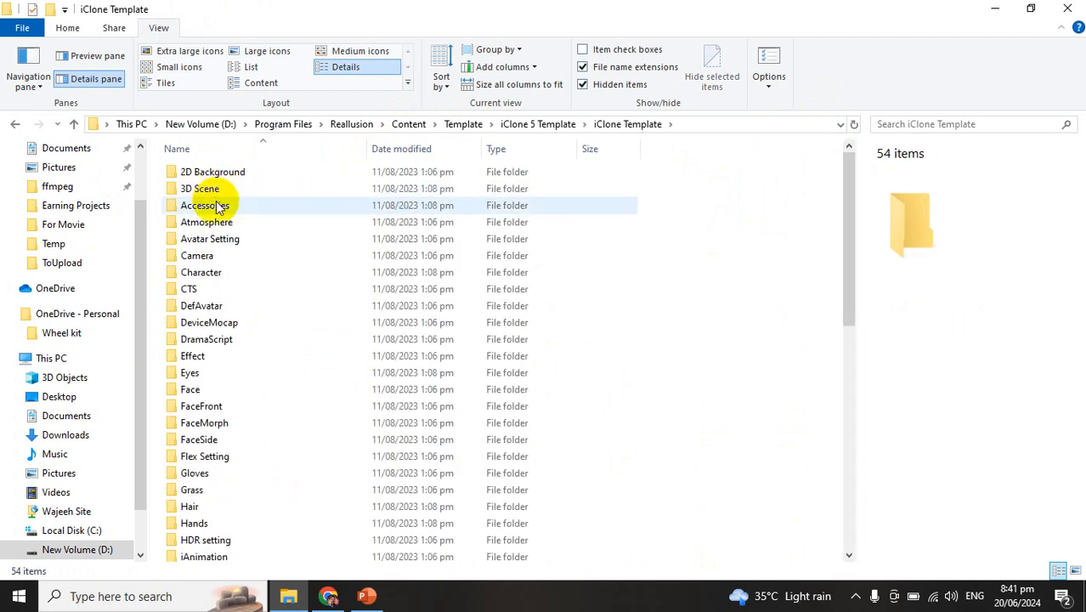
Look through the iClone Template folders, open Character\G3 CloneCloth and show its files as large icons
scroll(236, 459, "down", 4)
scroll(231, 502, "down", 3)
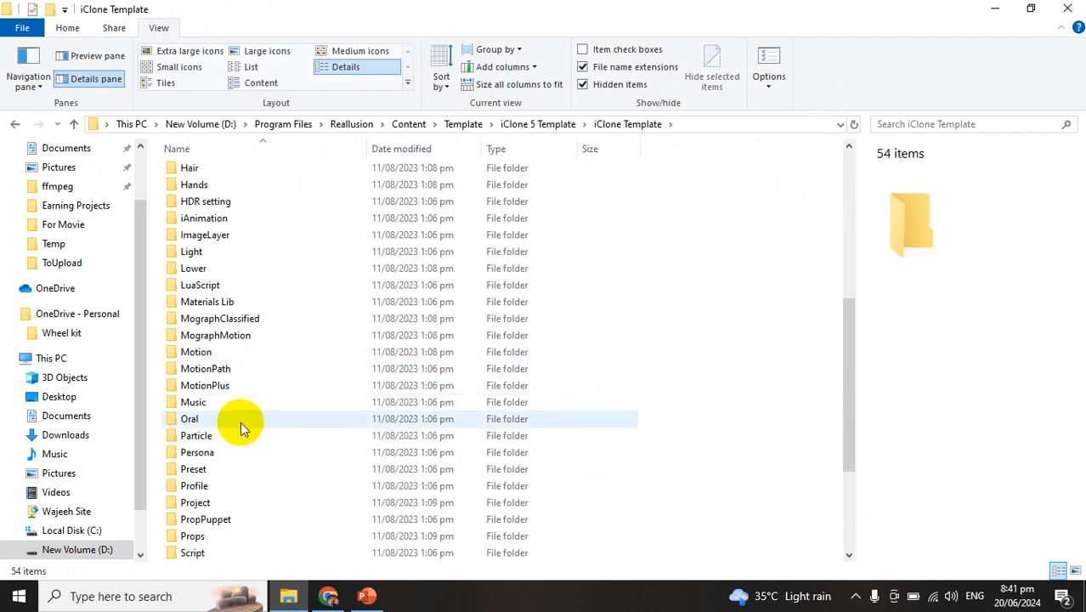
scroll(234, 503, "down", 2)
scroll(255, 462, "up", 6)
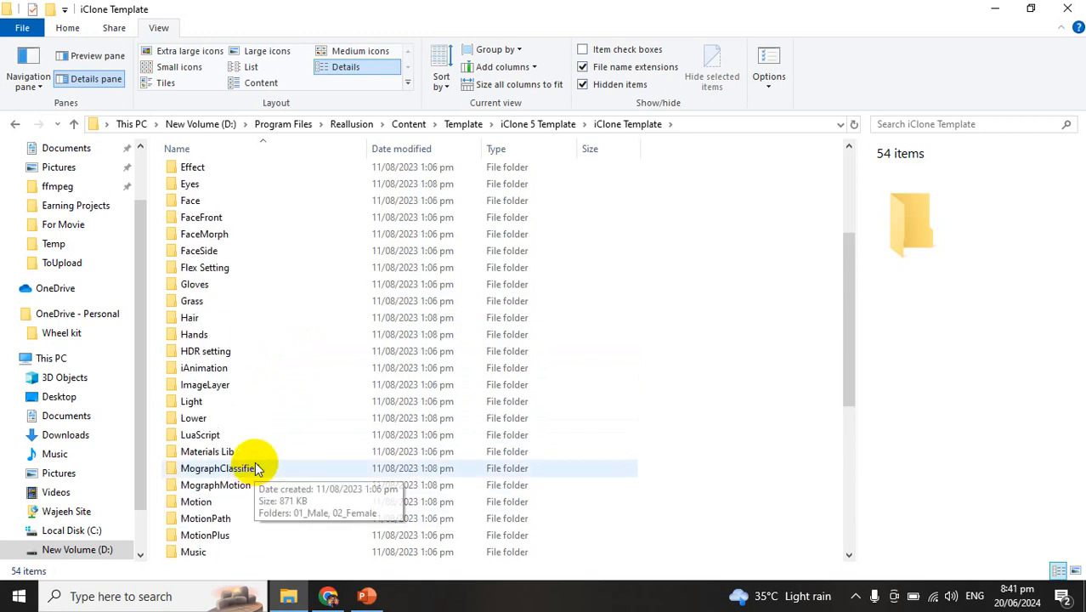
scroll(243, 452, "down", 2)
scroll(234, 289, "up", 3)
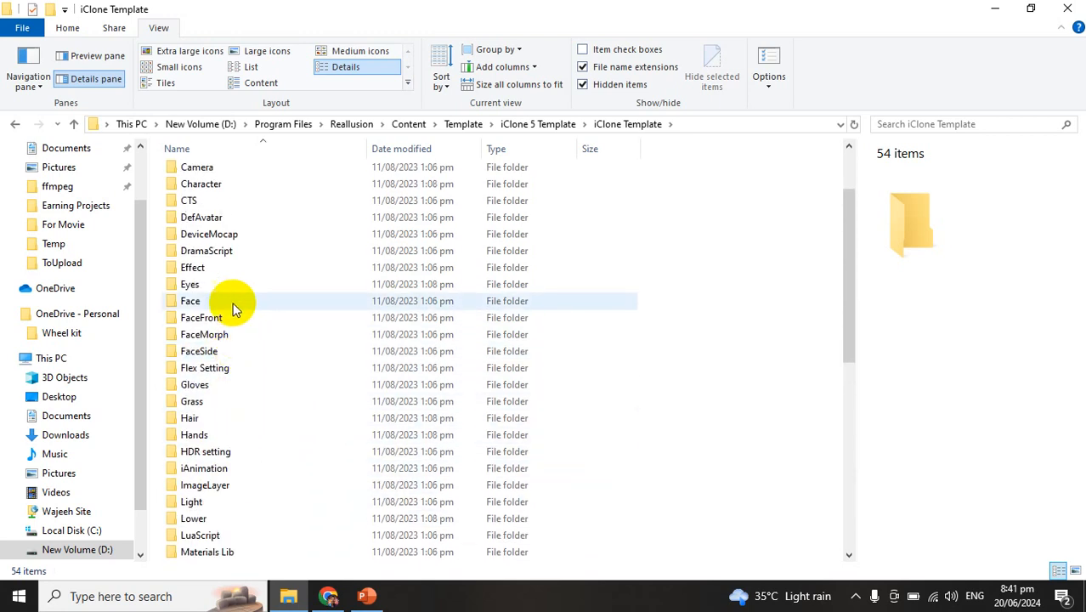
double_click(211, 184)
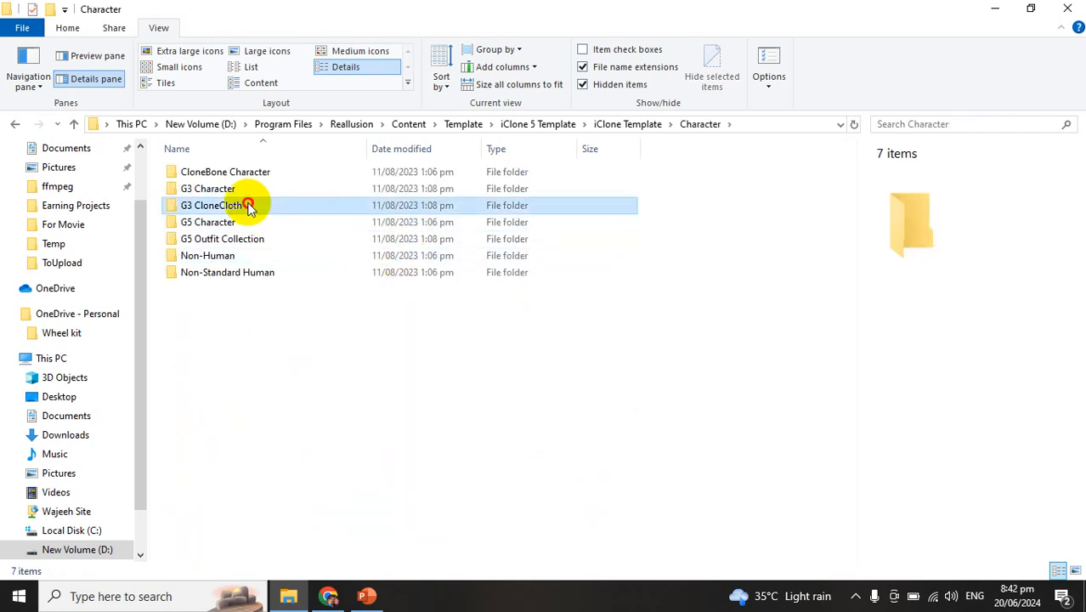
double_click(246, 205)
left_click(255, 50)
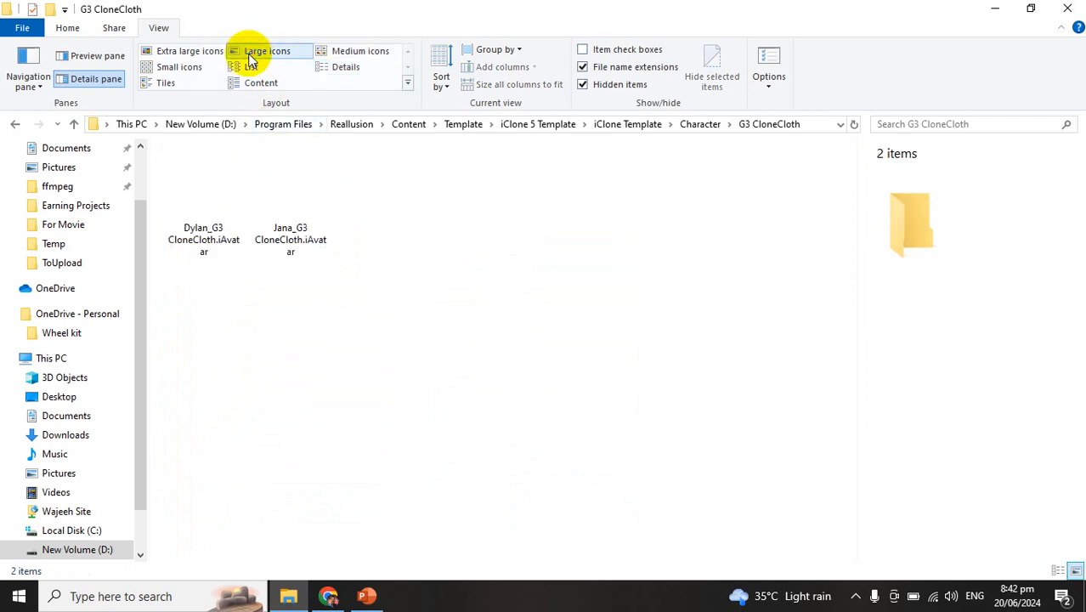
Return to Content, open Custom\iClone 5 Custom\Character and show its contents as large icons
left_click(460, 125)
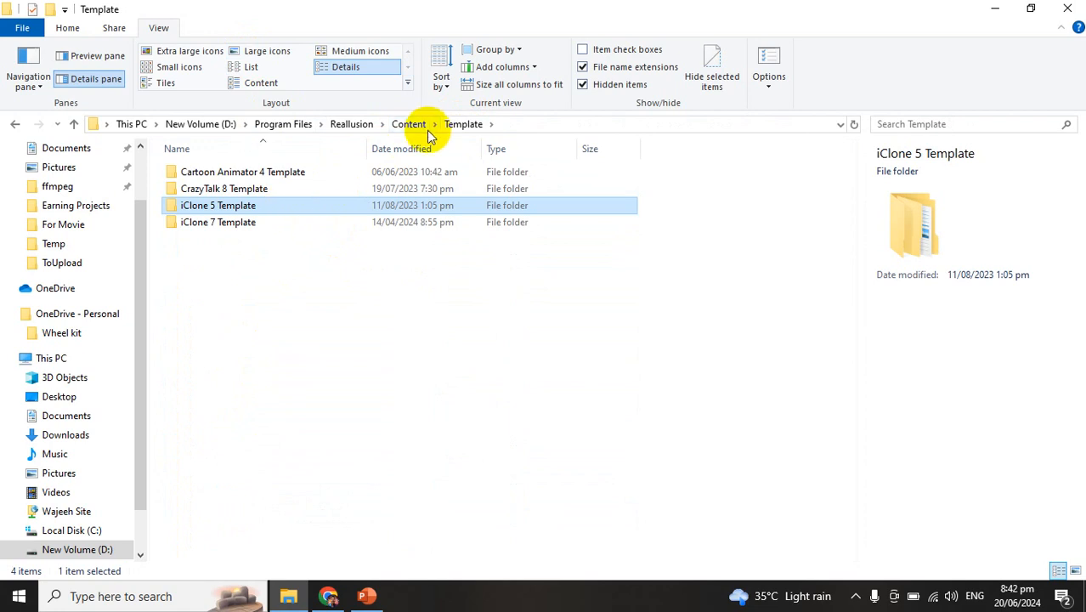
left_click(416, 126)
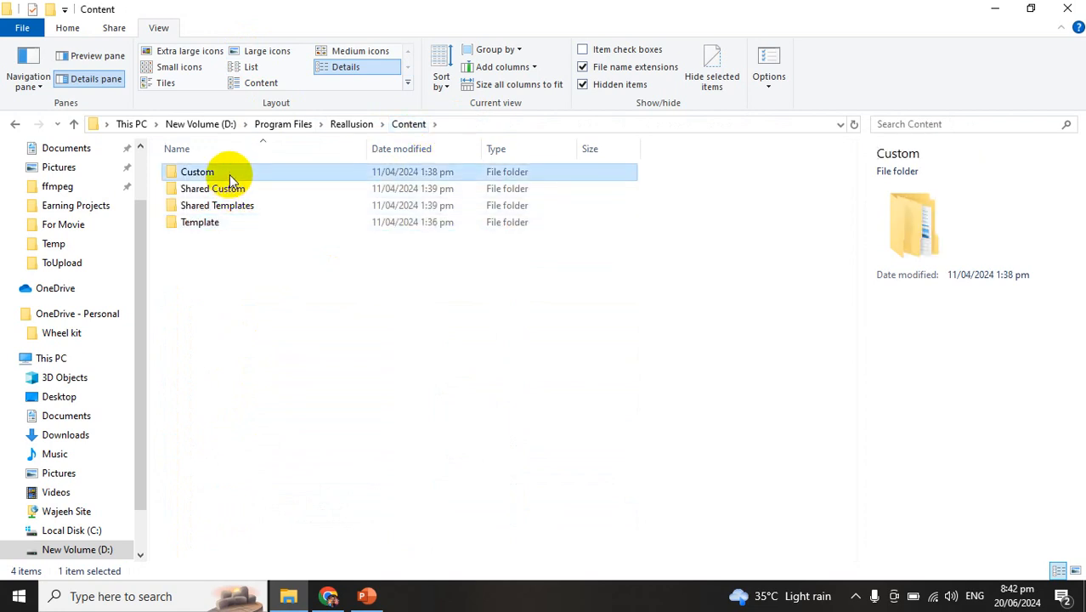
double_click(230, 175)
double_click(231, 206)
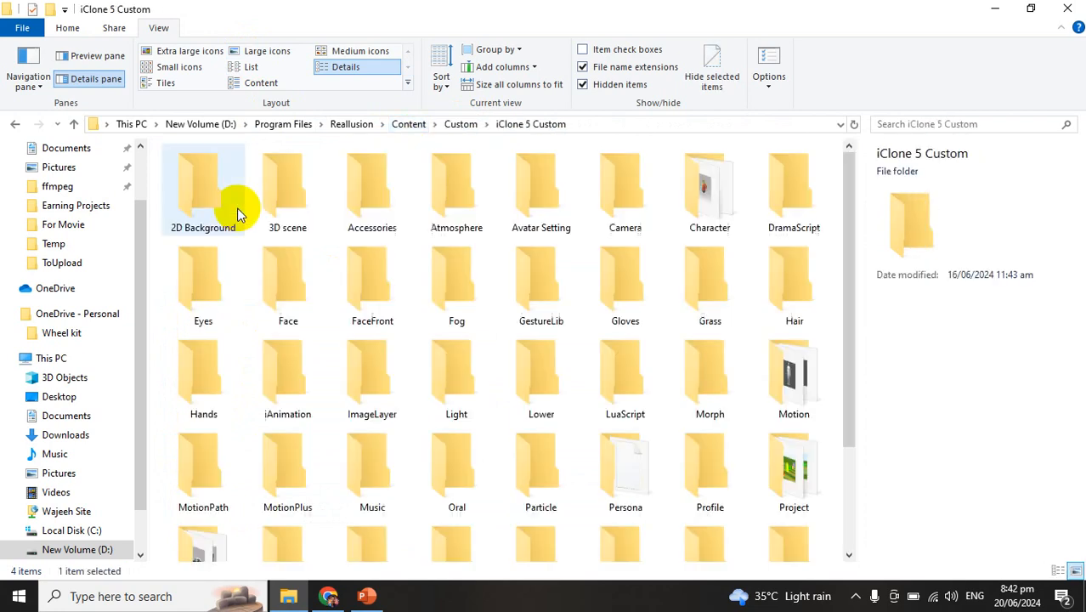
double_click(662, 182)
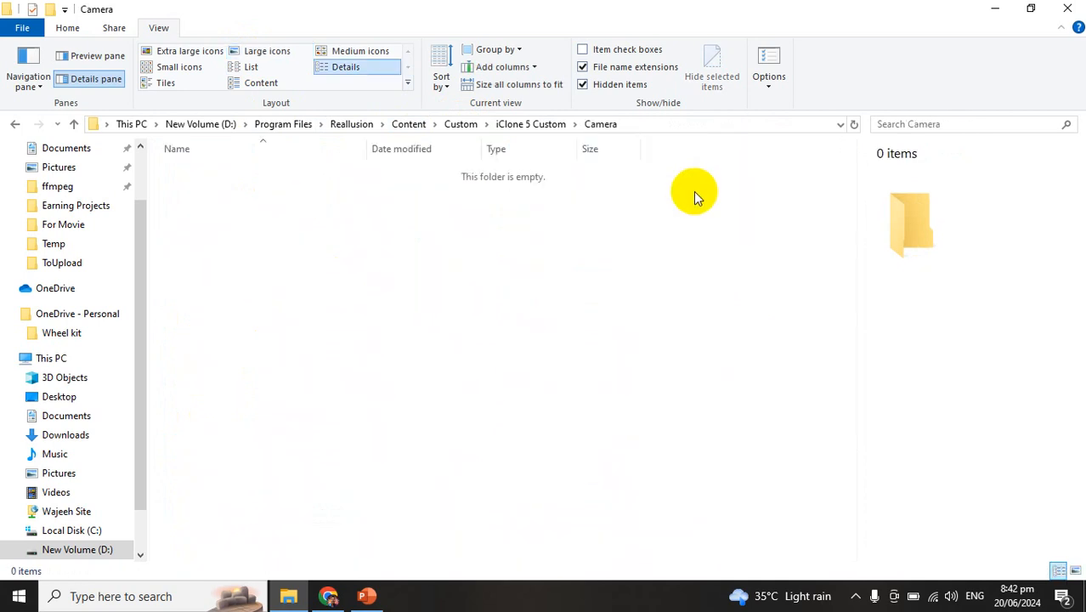
key("alt+Left")
double_click(692, 201)
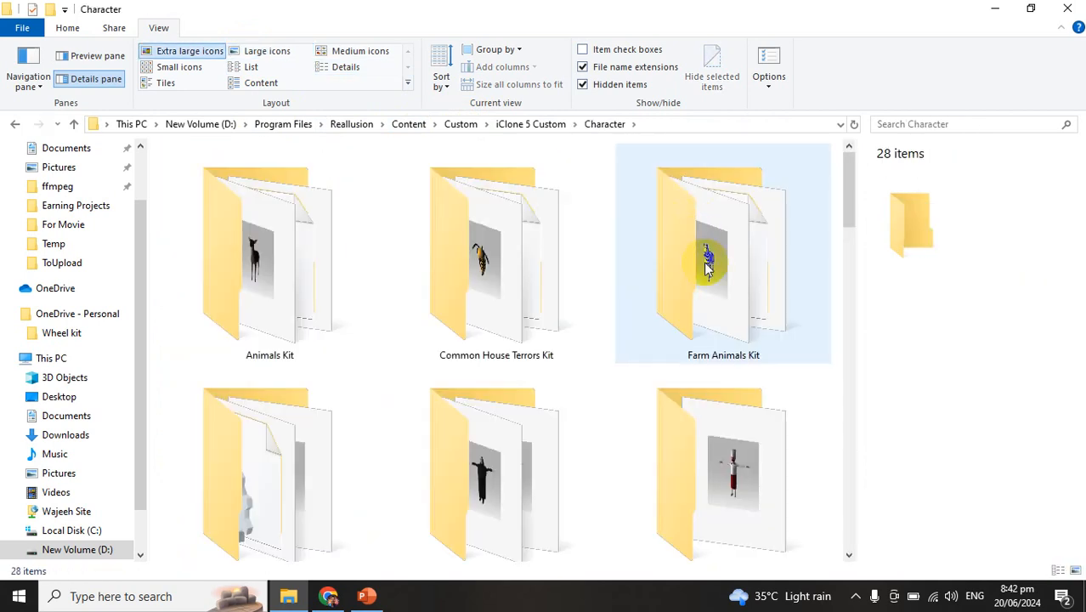
left_click(265, 53)
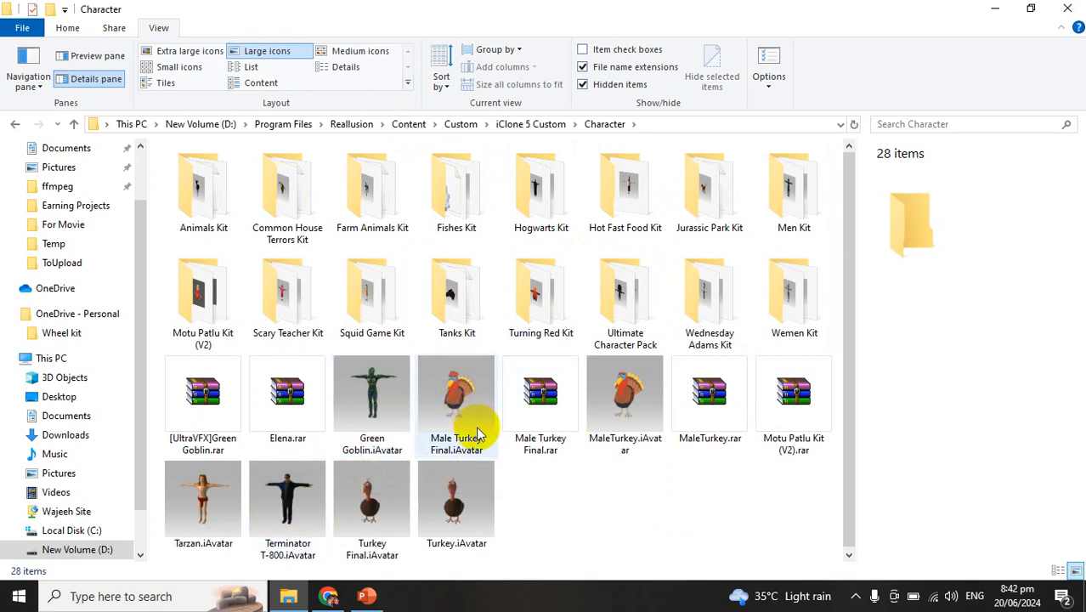
Open the Props folder in iClone 5 Custom and look through its kits and iProp files
left_click(551, 124)
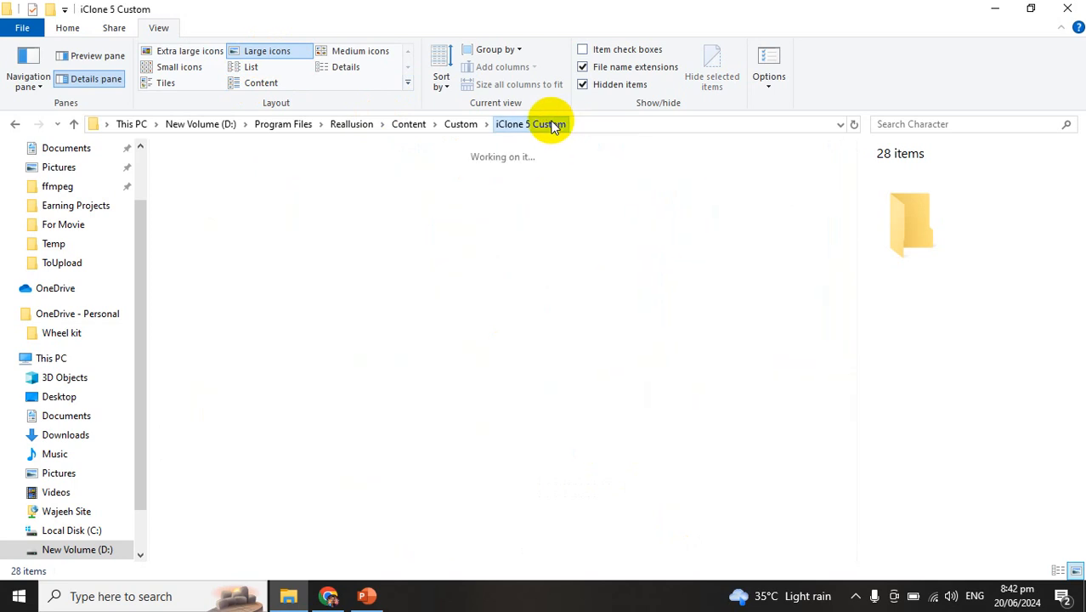
scroll(552, 340, "down", 2)
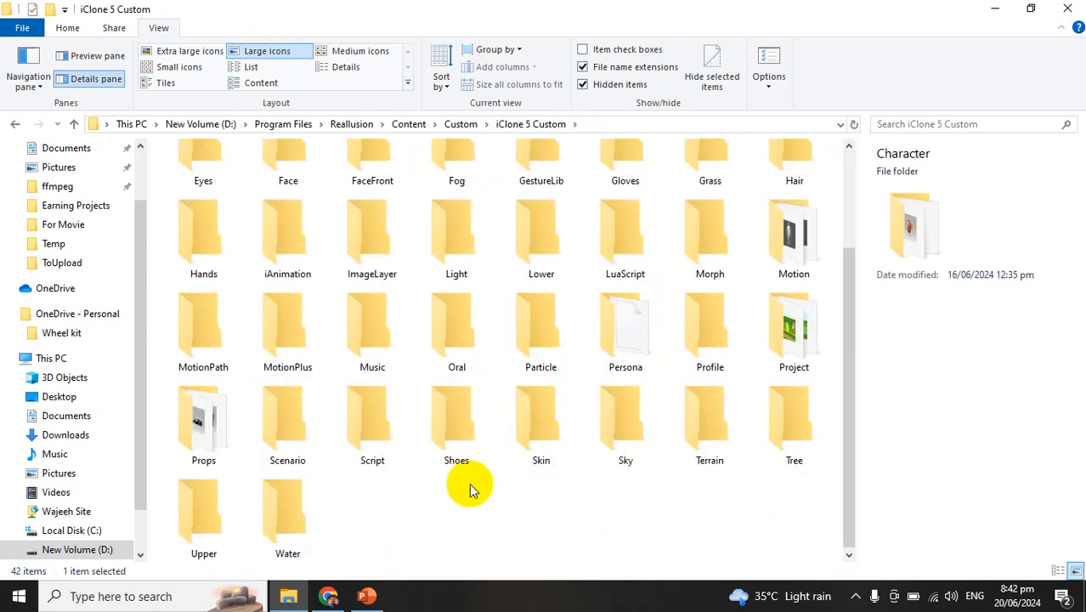
left_click(190, 451)
double_click(190, 450)
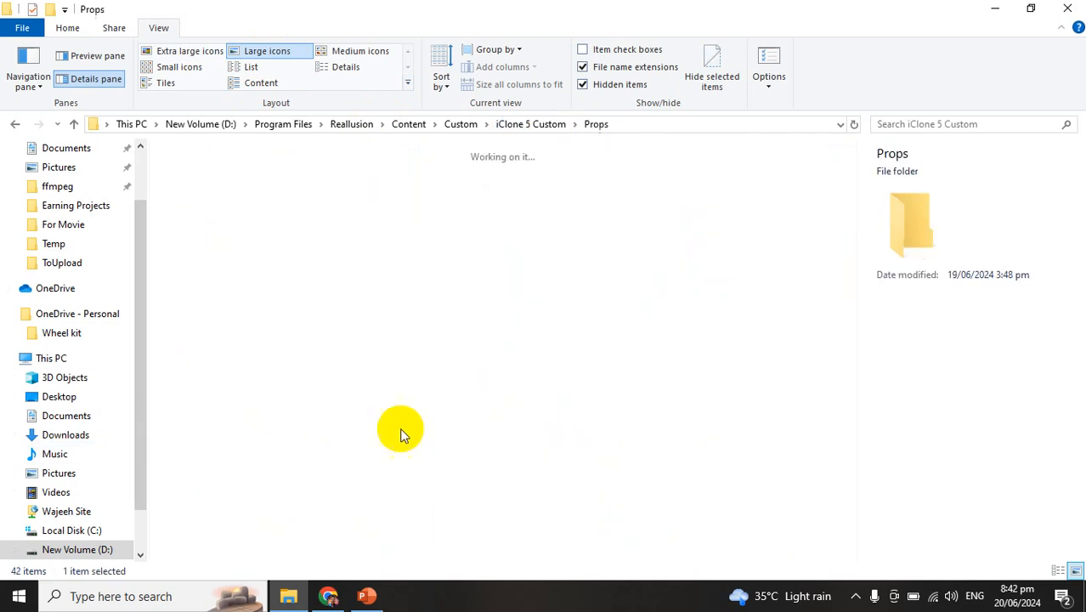
scroll(616, 409, "down", 4)
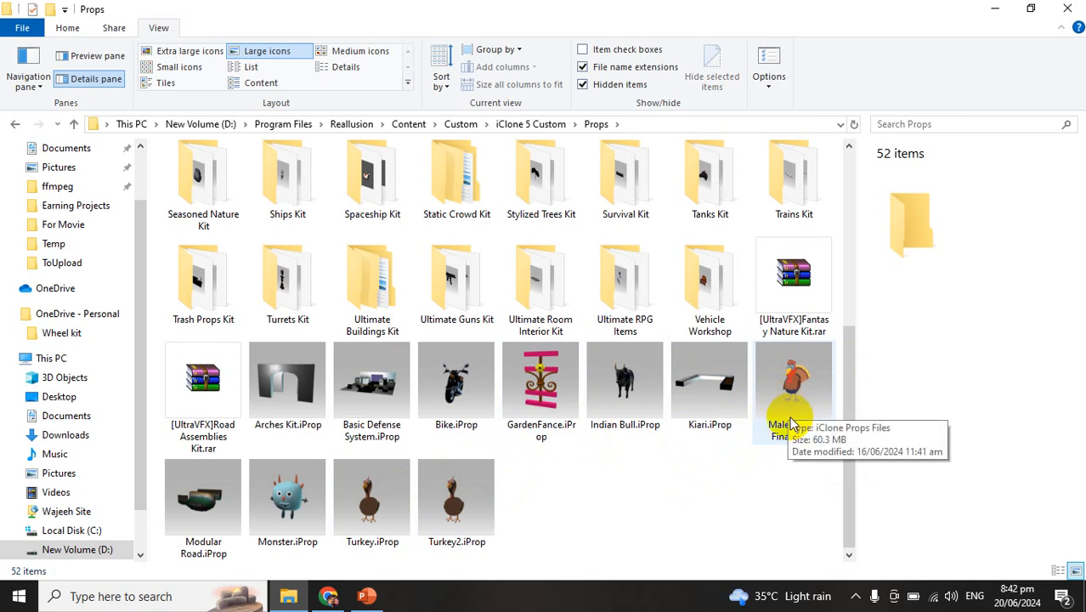
Go back to iClone 5 Custom, open its Motion folder and look through the iMotion files
left_click(549, 128)
scroll(778, 174, "up", 1)
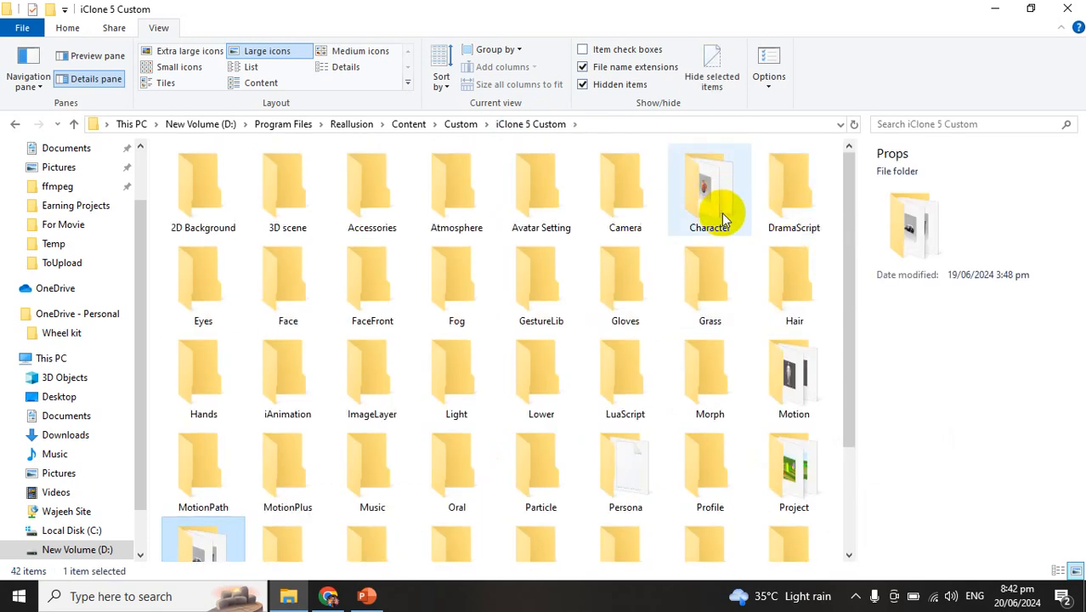
scroll(726, 238, "down", 3)
scroll(323, 444, "up", 3)
scroll(453, 367, "down", 3)
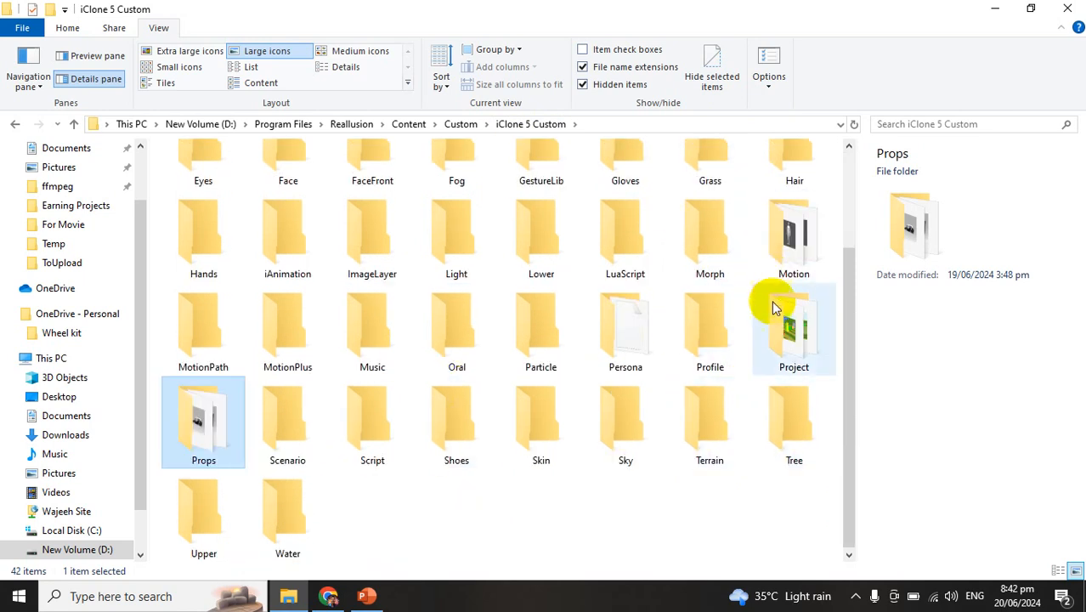
double_click(803, 242)
scroll(802, 246, "down", 5)
scroll(799, 255, "up", 5)
scroll(799, 255, "down", 4)
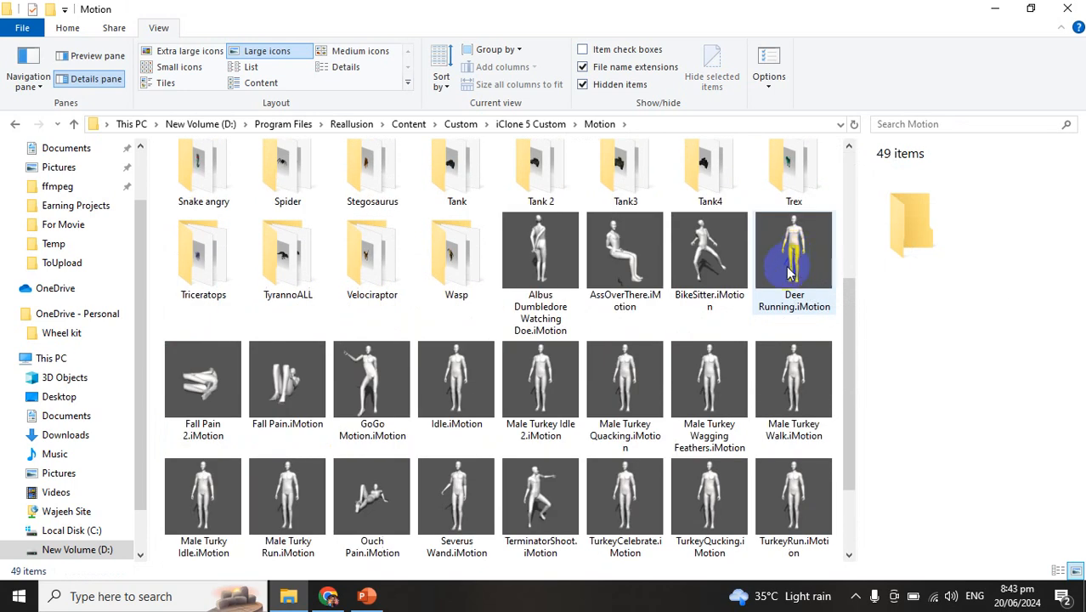
scroll(690, 403, "down", 1)
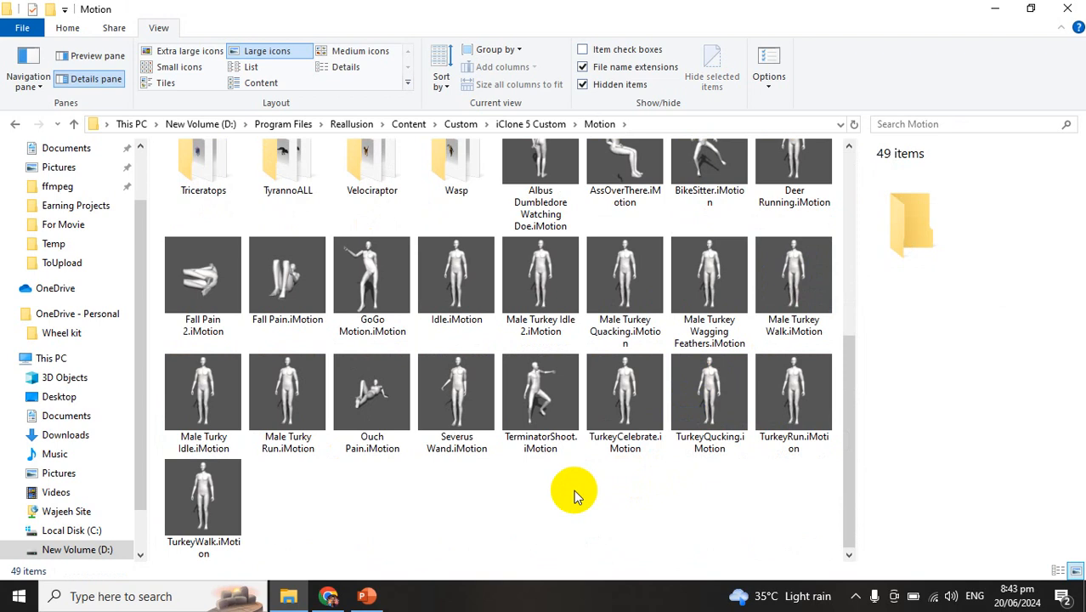
Search Windows for "iclone" to find the installed iClone versions
key("super")
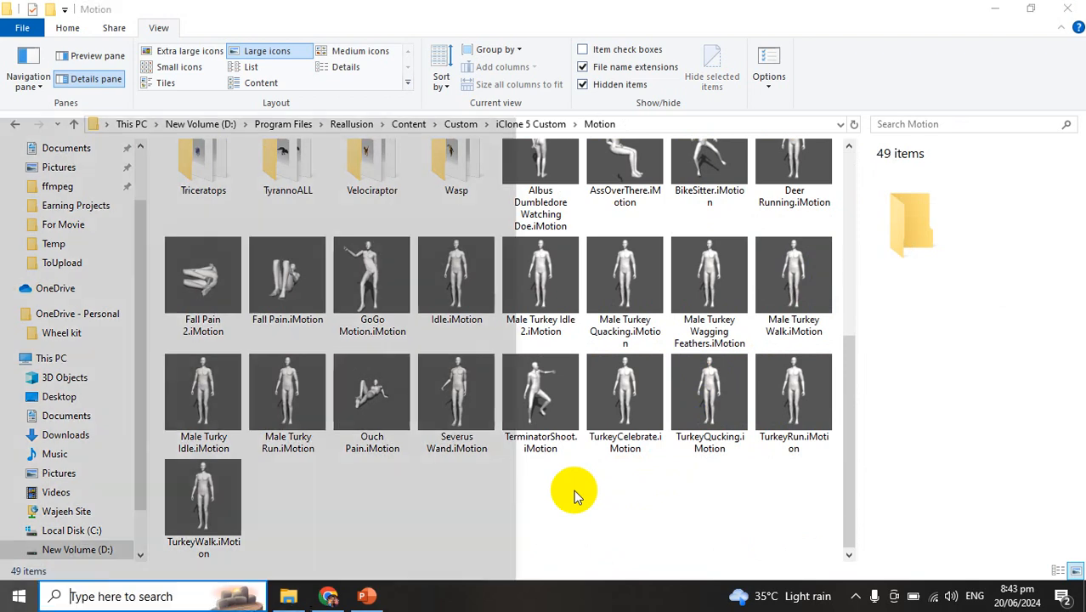
type("icllon")
key("BackSpace")
key("BackSpace")
key("BackSpace")
type("one")
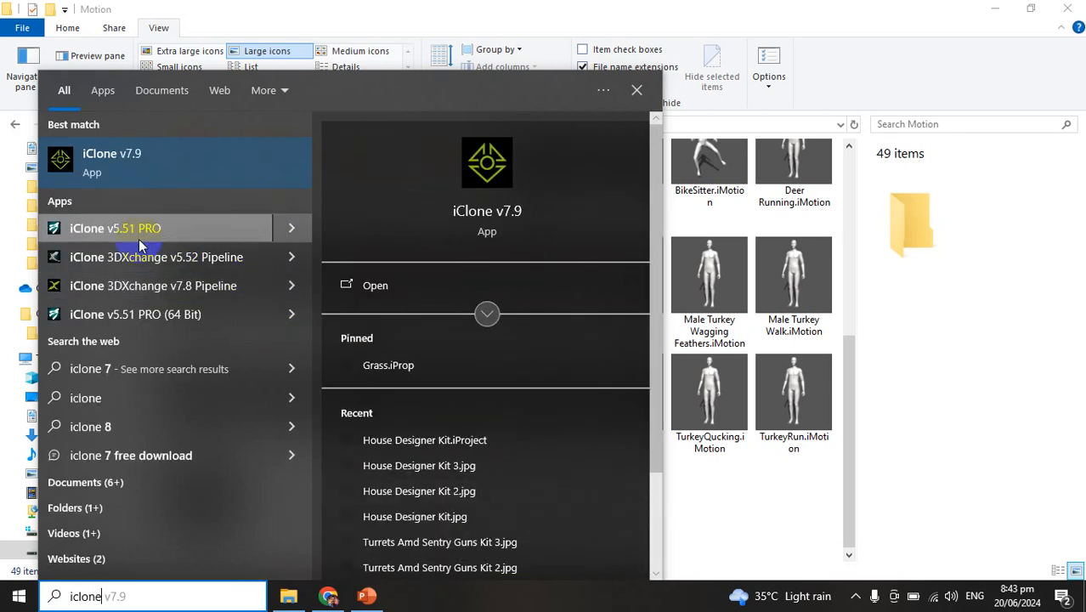
key("Return")
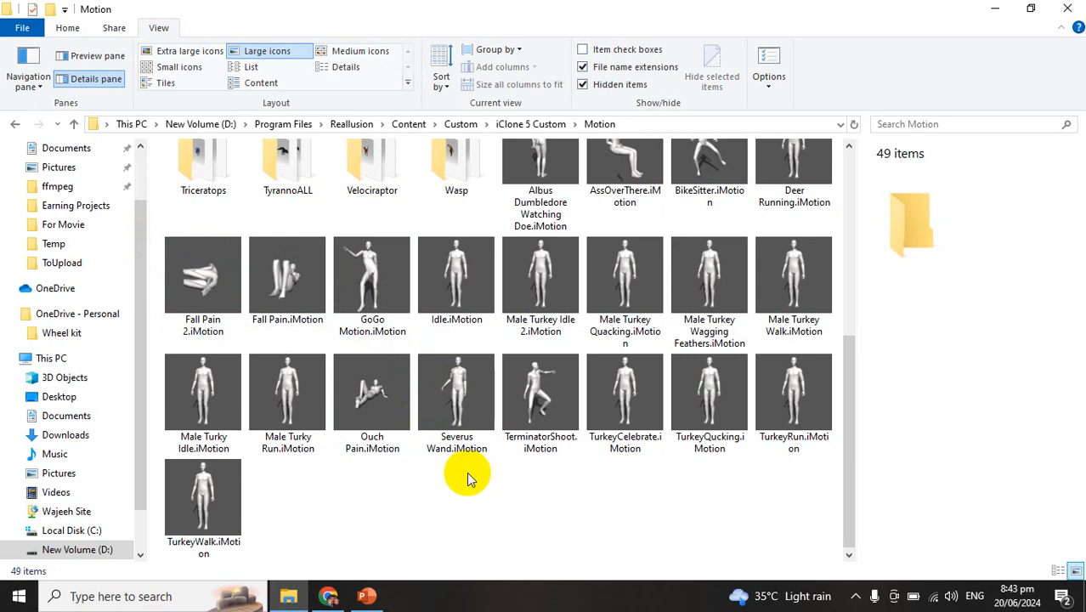
Return from the Motion folder to Custom and open the iClone 5 Custom folder again
left_click(459, 124)
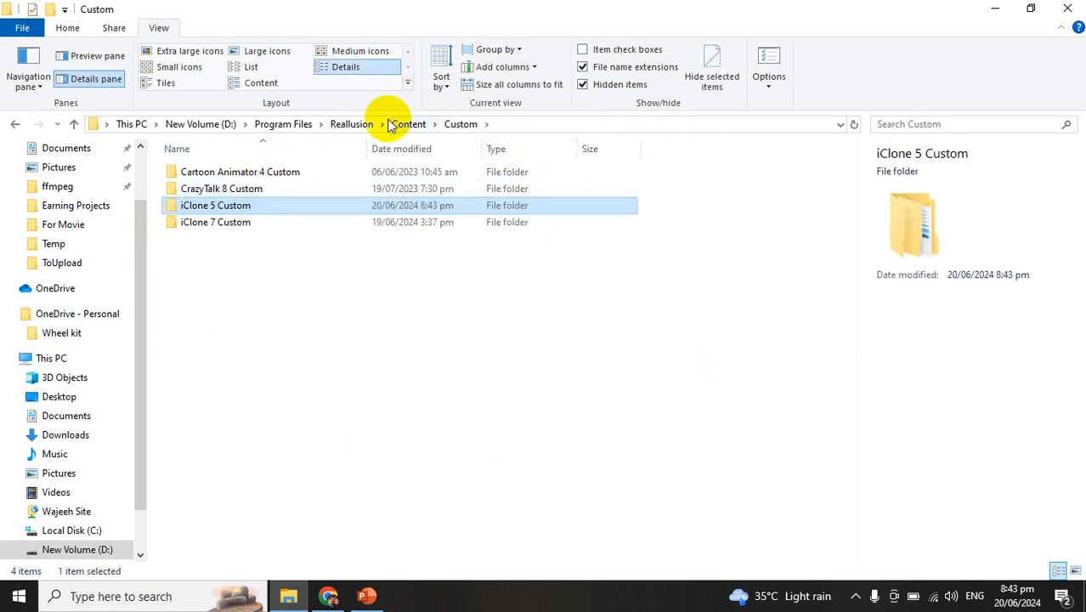
double_click(284, 205)
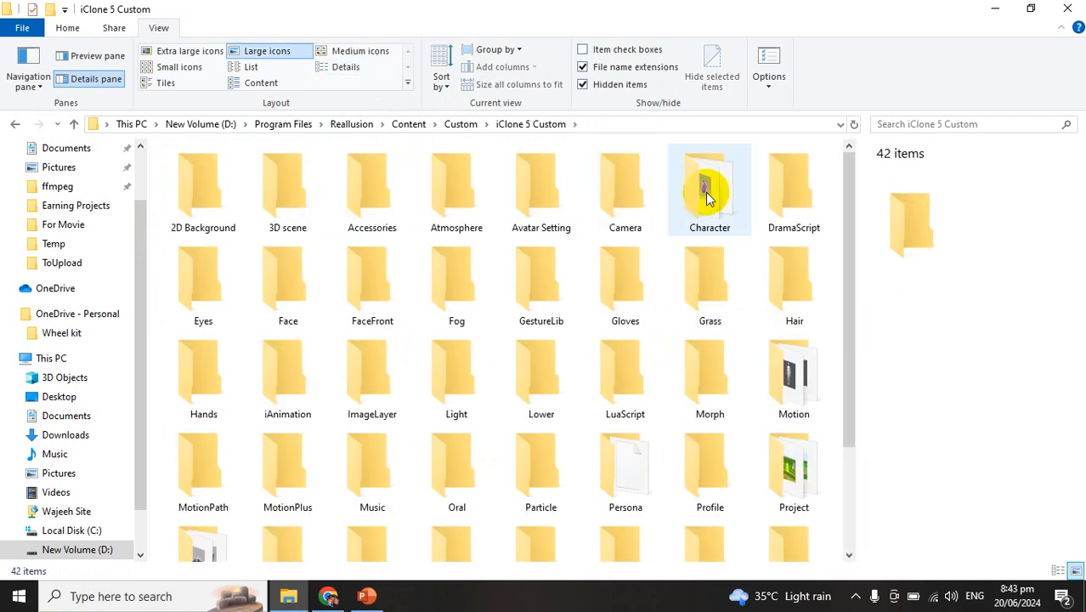
Open the Character folder, load Male Turkey Final.iAvatar from File Explorer into the iClone 5 scene, and dismiss the welcome sign-in dialog
double_click(708, 197)
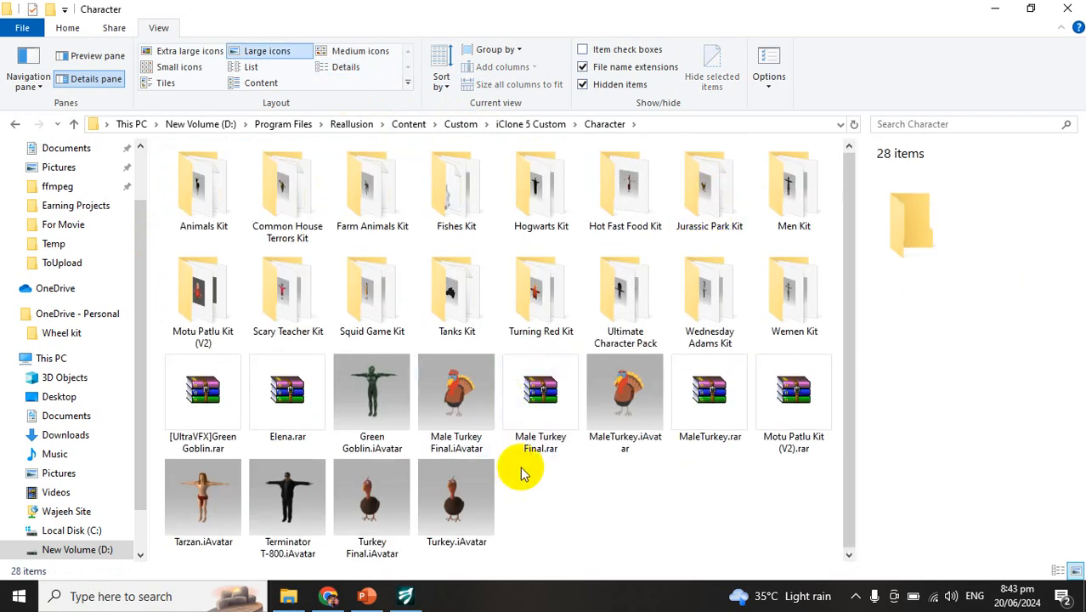
left_click(450, 439)
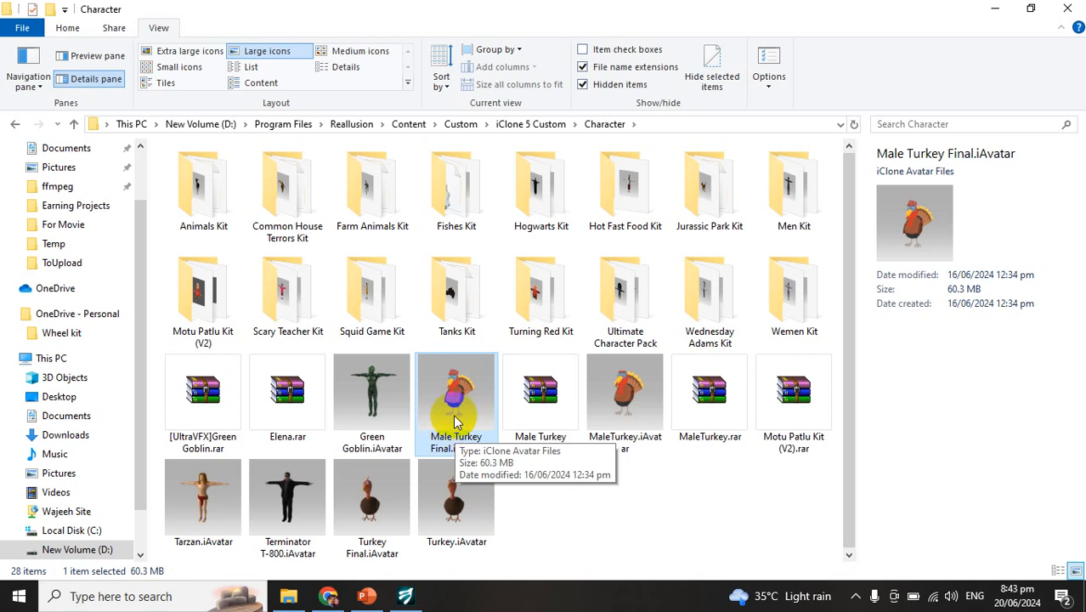
left_click(407, 594)
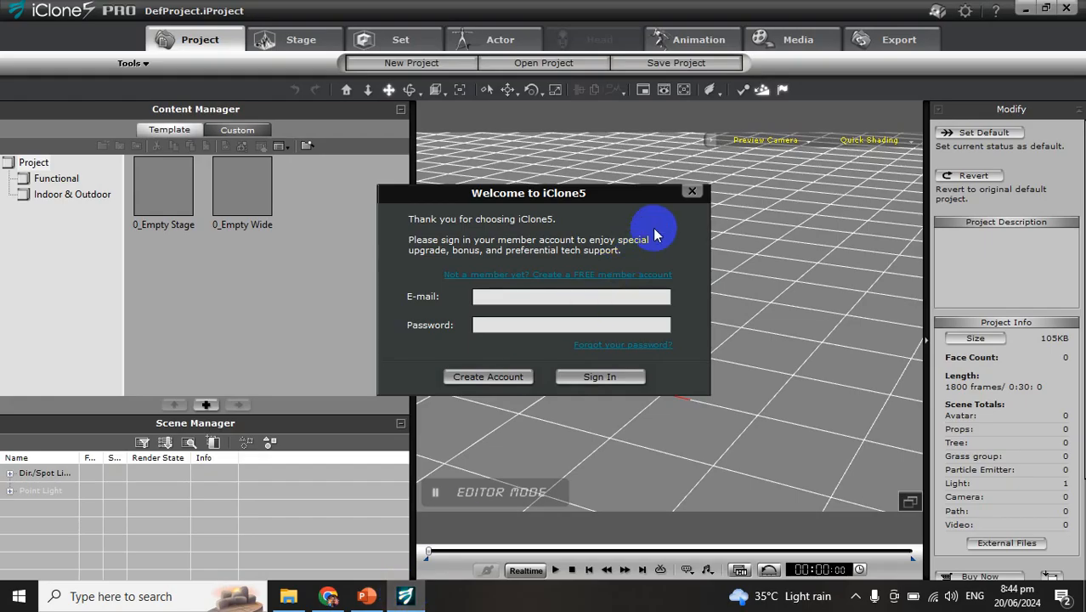
left_click(694, 191)
left_click(288, 596)
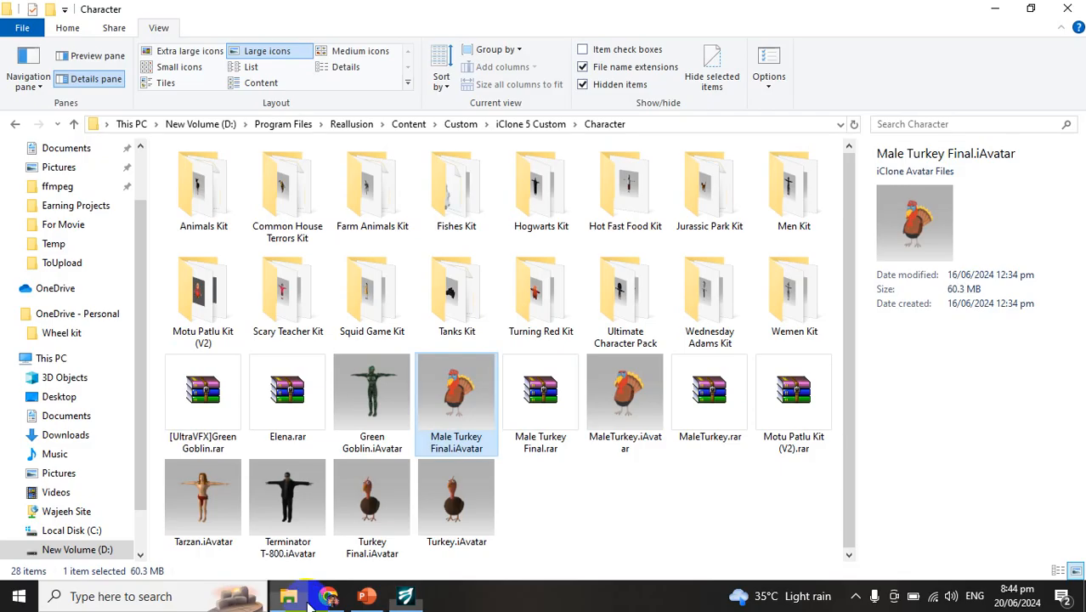
left_click_drag(456, 440, 656, 388)
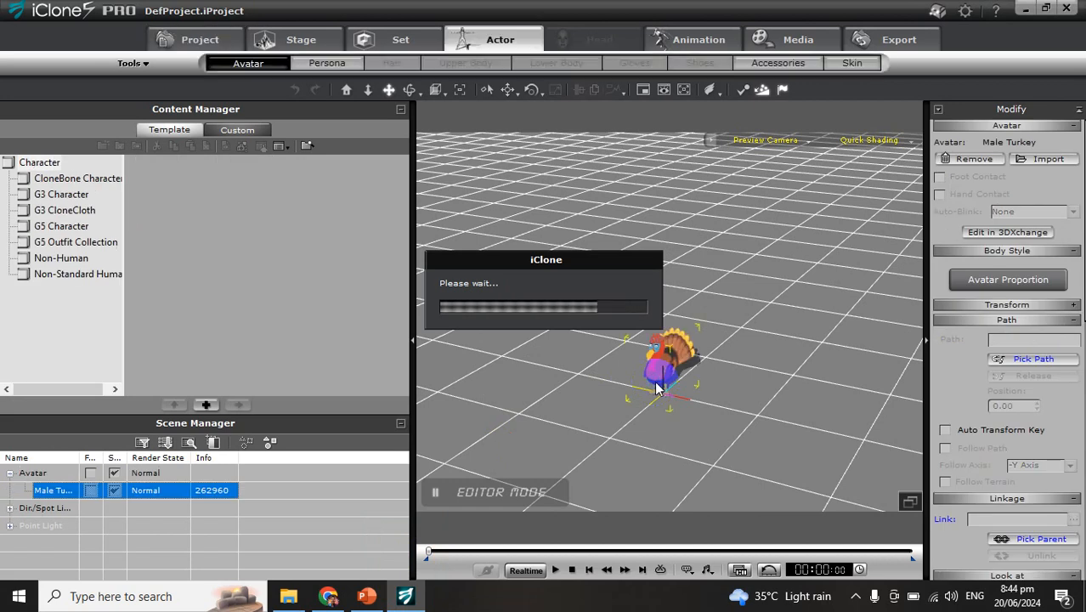
right_click_drag(684, 350, 497, 403)
right_click_drag(675, 316, 551, 367)
left_click(654, 300)
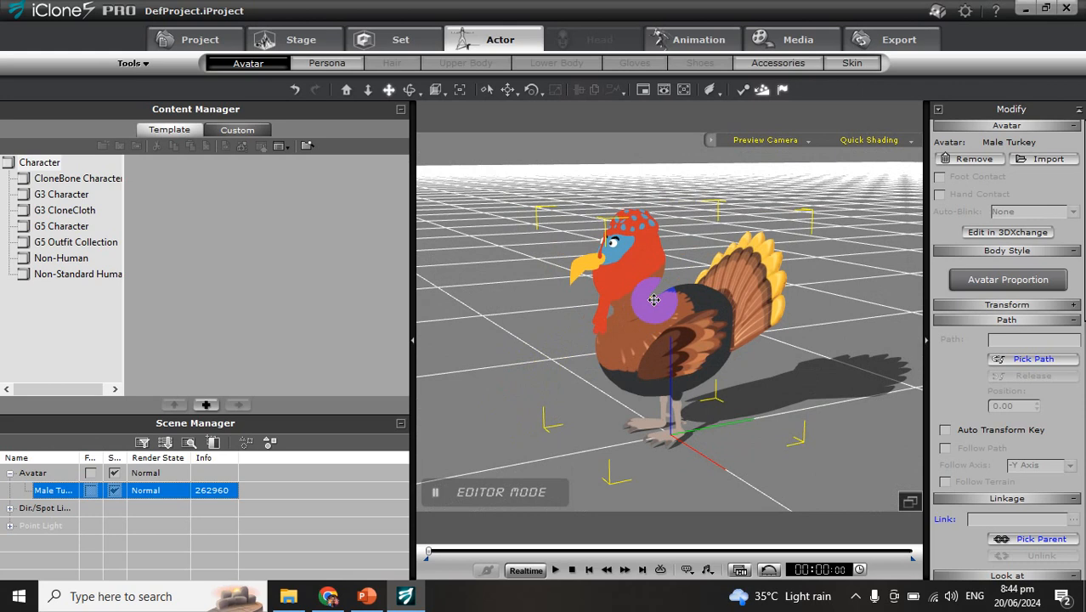
Open the Edit Motion Layer editor for the Male Turkey avatar from its animation motion settings
left_click(695, 40)
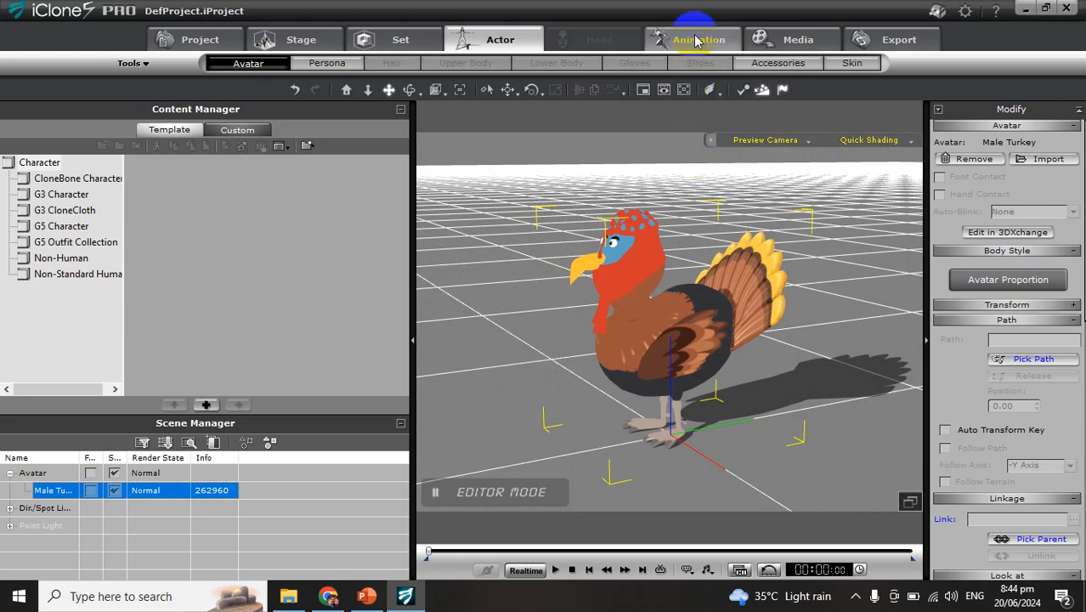
left_click(689, 51)
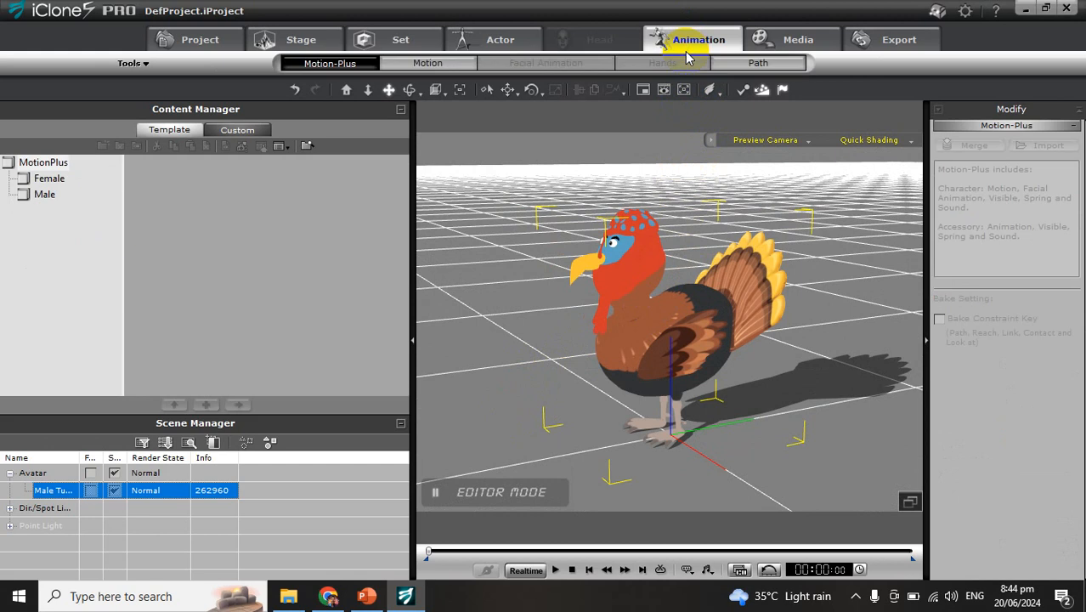
left_click(423, 65)
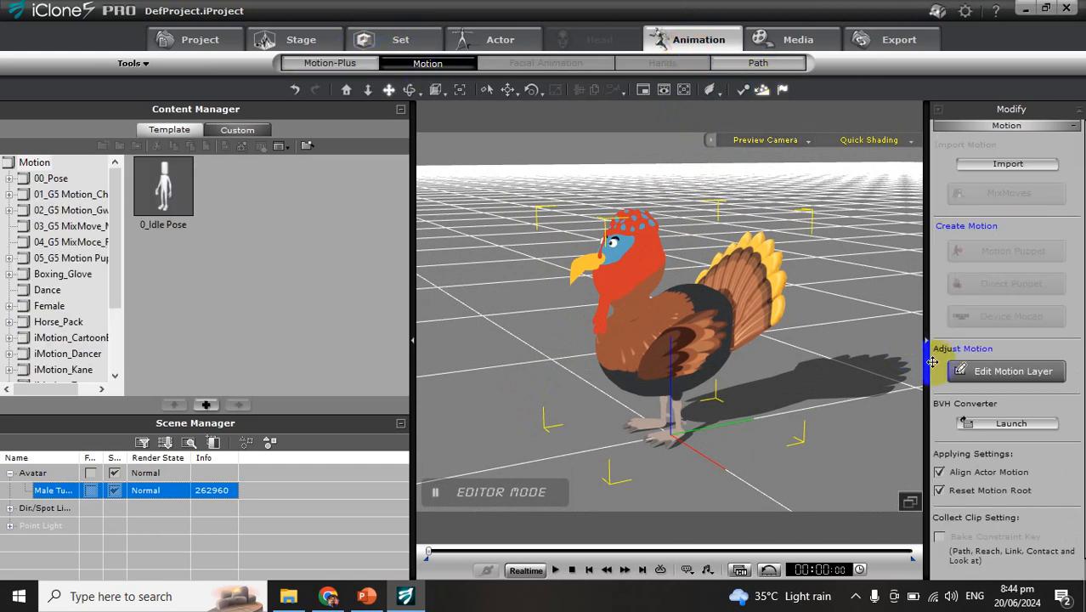
left_click(975, 376)
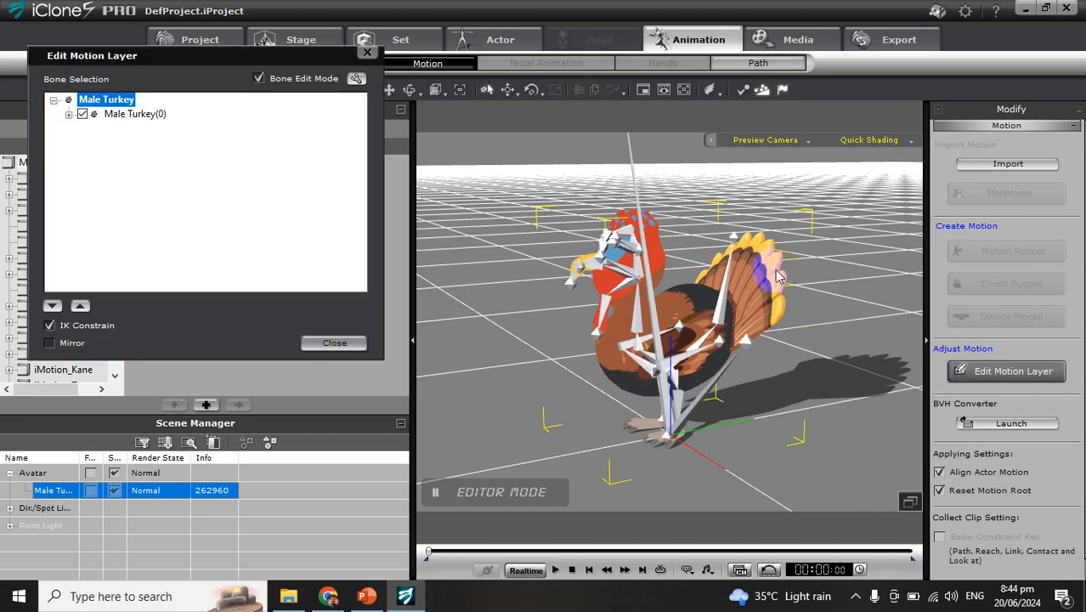
Examine the turkey's skeleton from several angles, switching Bone Edit Mode off and on again
left_click(408, 90)
left_click_drag(584, 248, 667, 289)
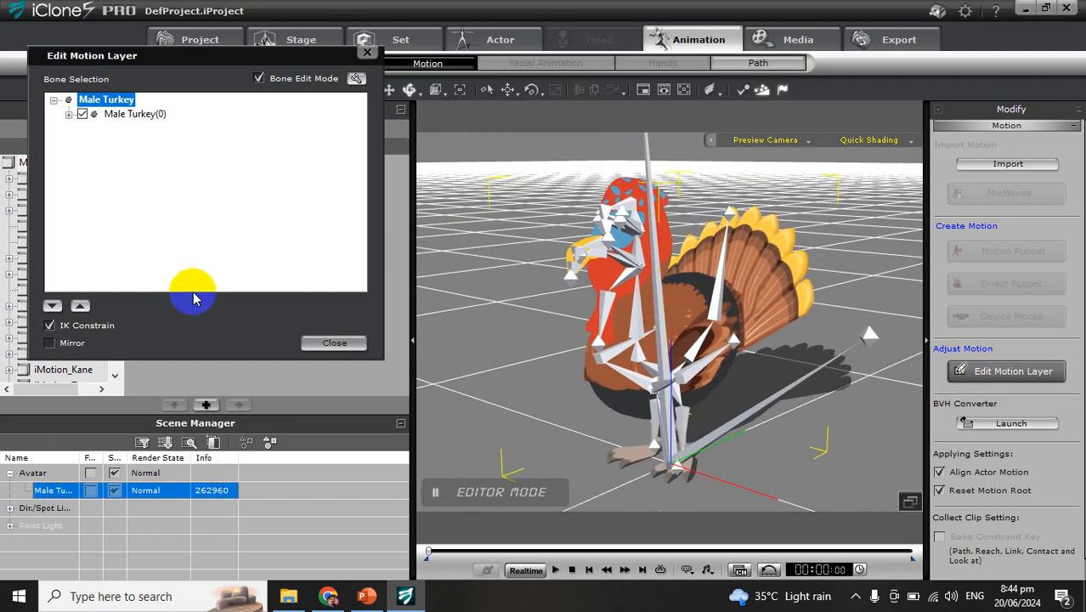
left_click(259, 79)
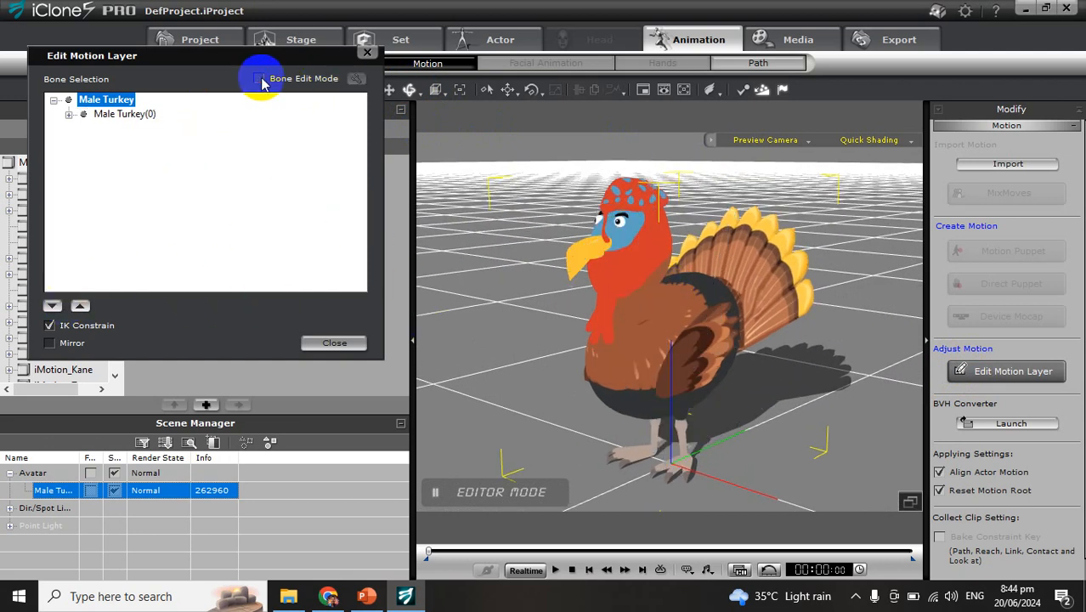
left_click(259, 79)
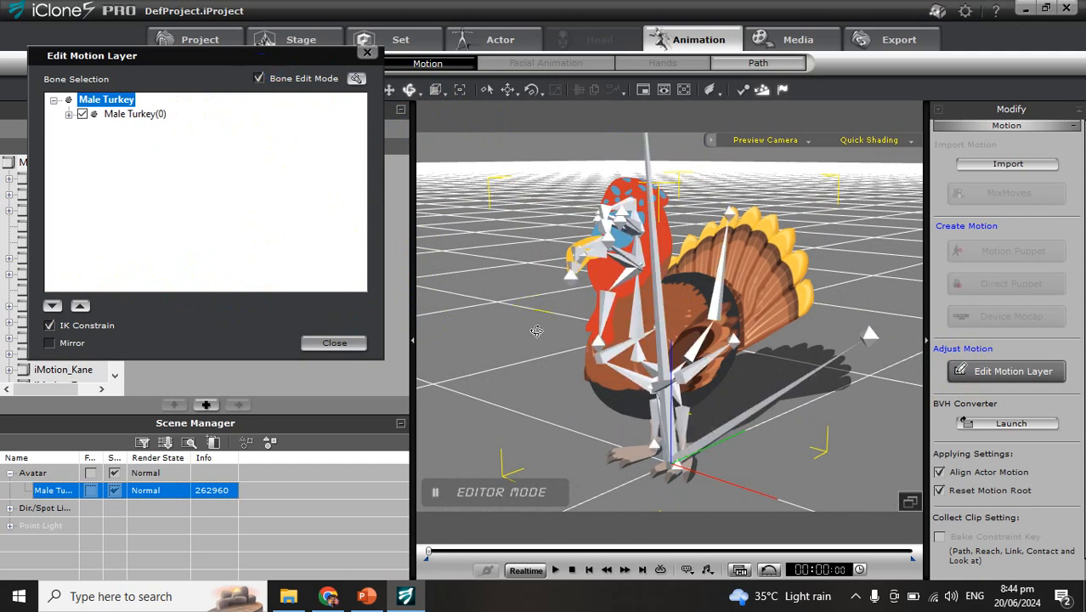
left_click_drag(585, 365, 512, 379)
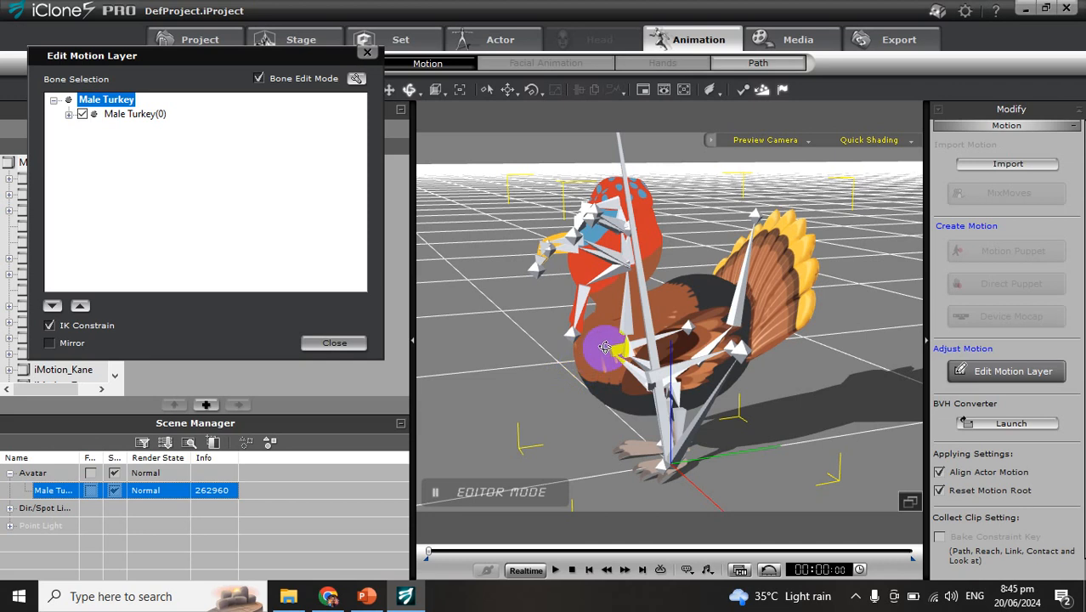
left_click_drag(606, 355, 604, 383)
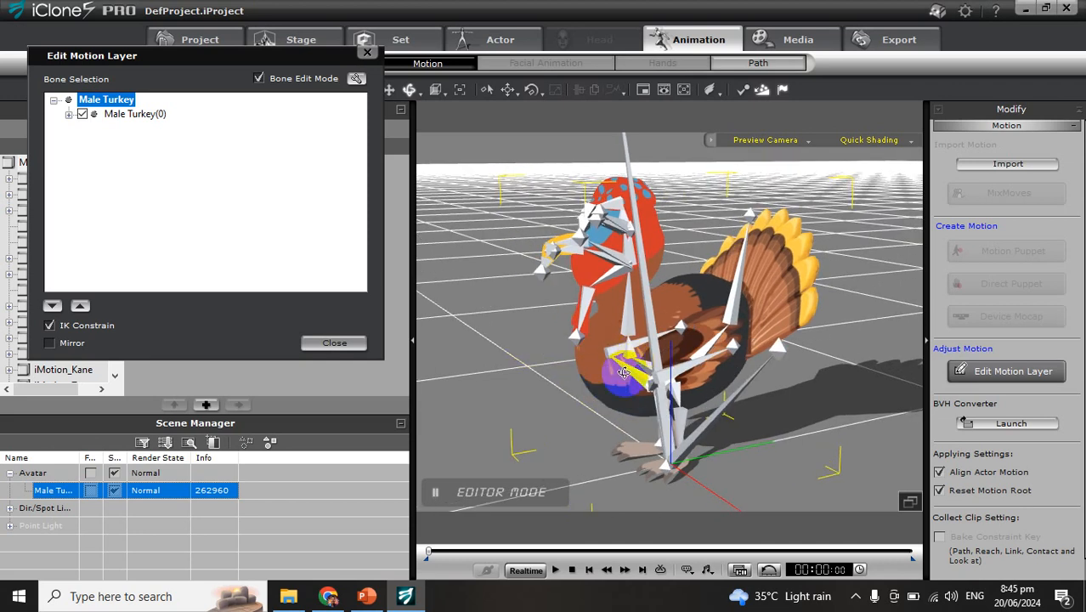
left_click_drag(576, 379, 602, 382)
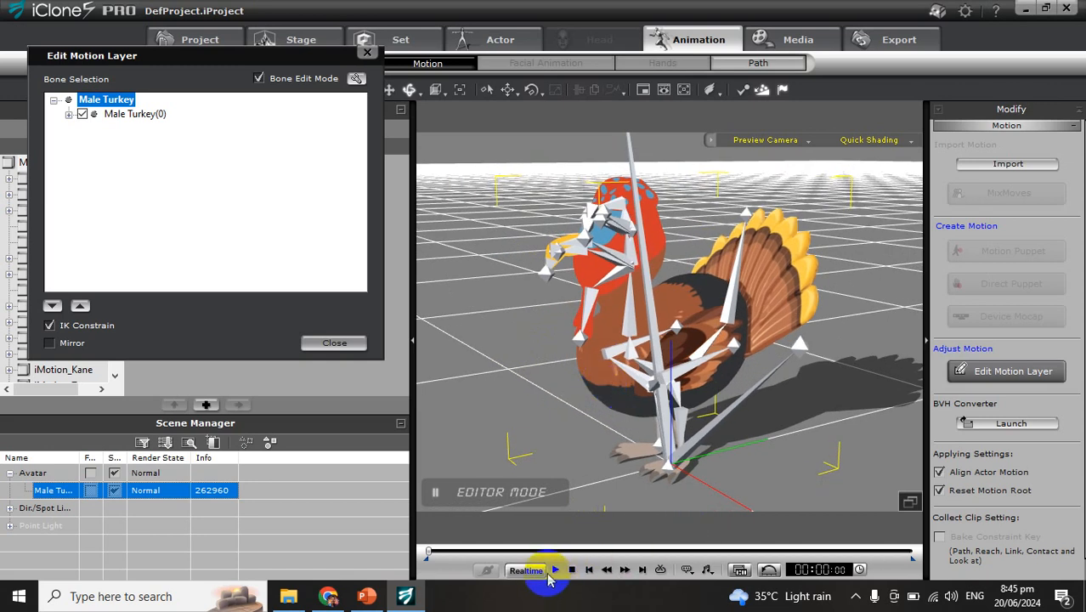
Show the timeline with the Male Turkey's Motion and Motion Layer tracks
left_click(740, 569)
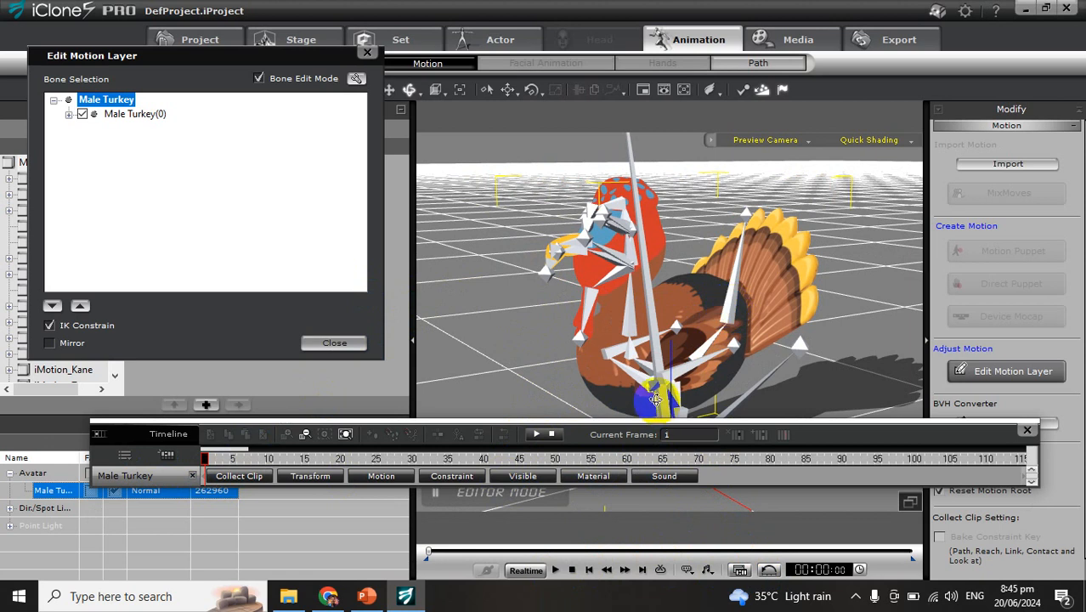
left_click(268, 459)
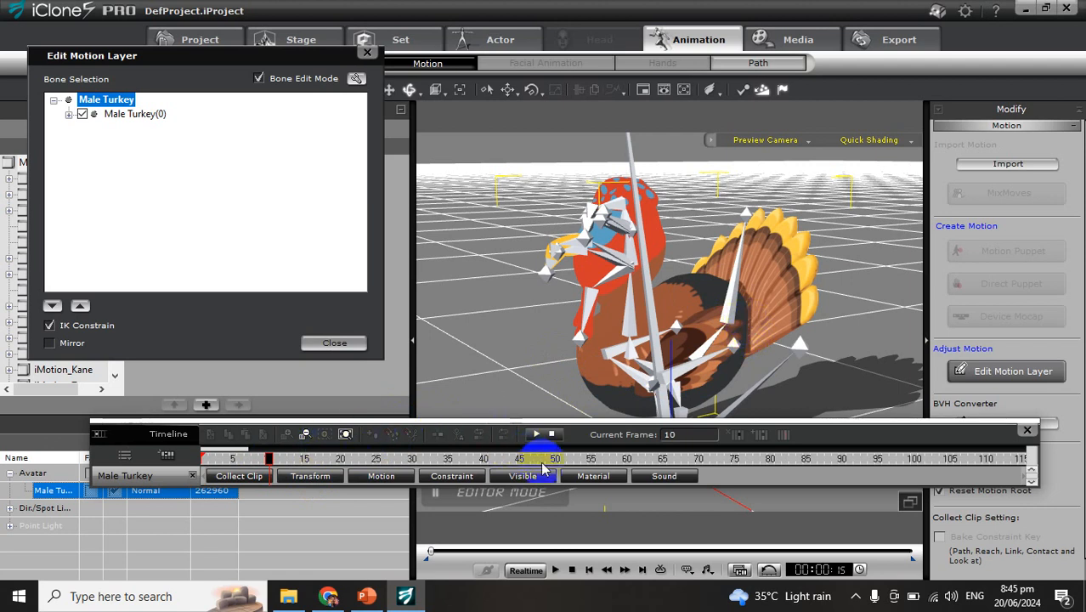
left_click(398, 480)
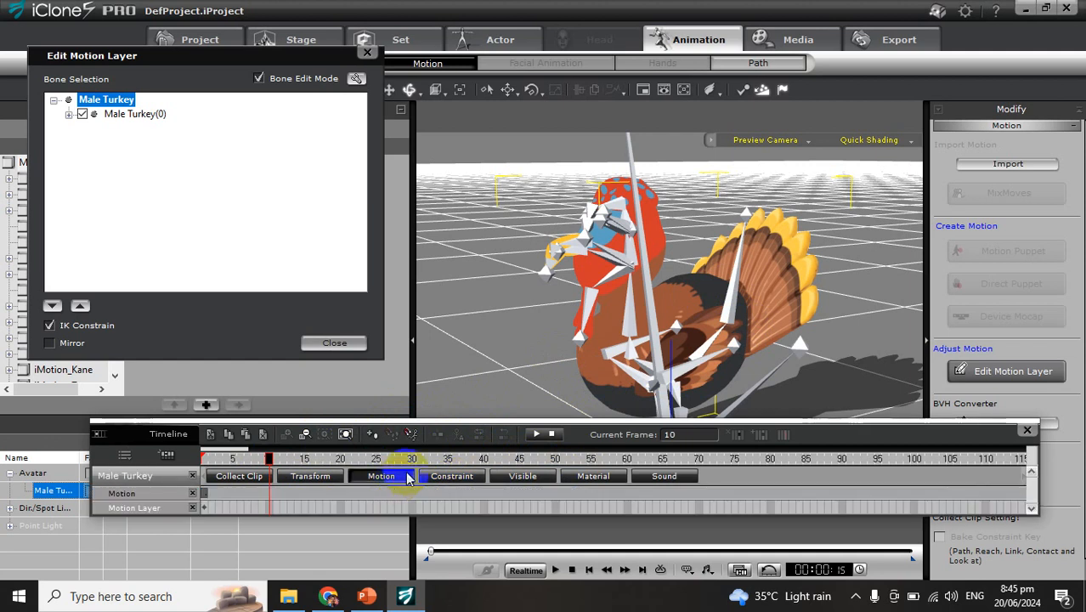
Select the tail bone Bone.021 and rotate it at frame 30 so the tail fan swings down backwards
left_click(728, 313)
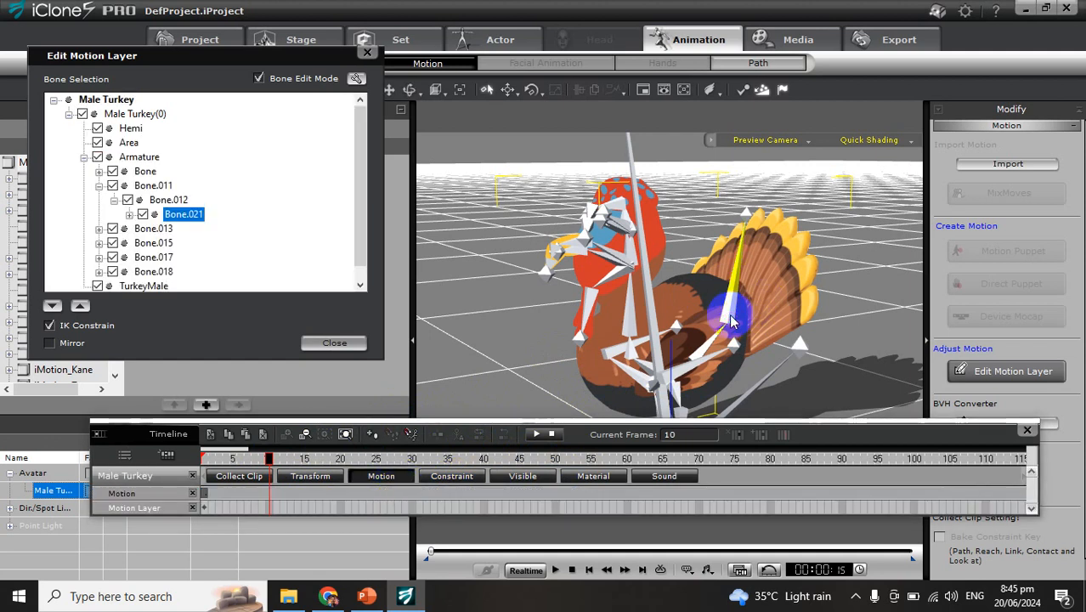
left_click(414, 459)
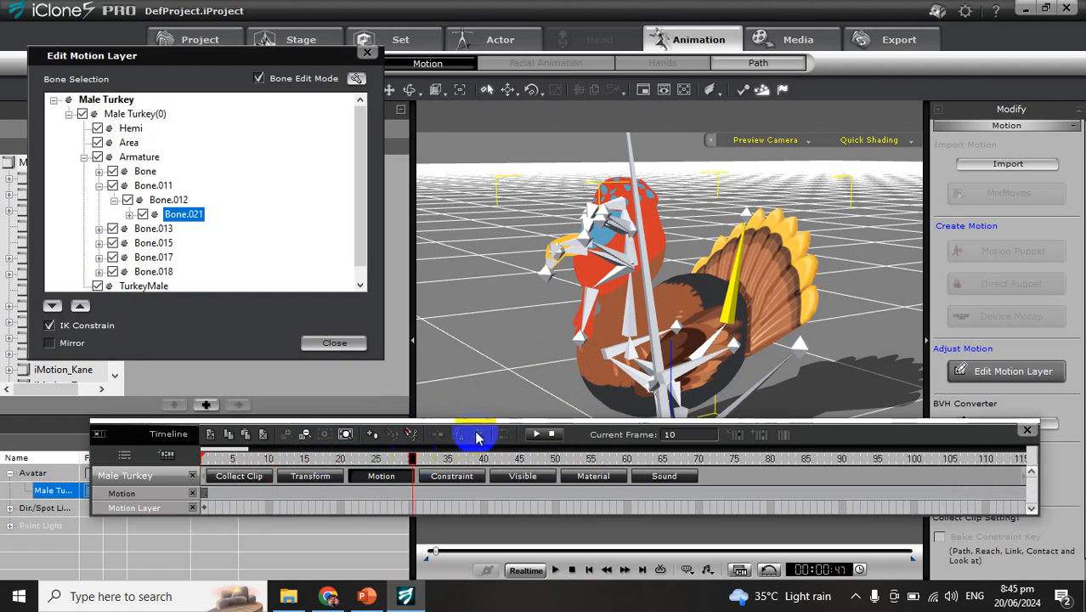
left_click(530, 90)
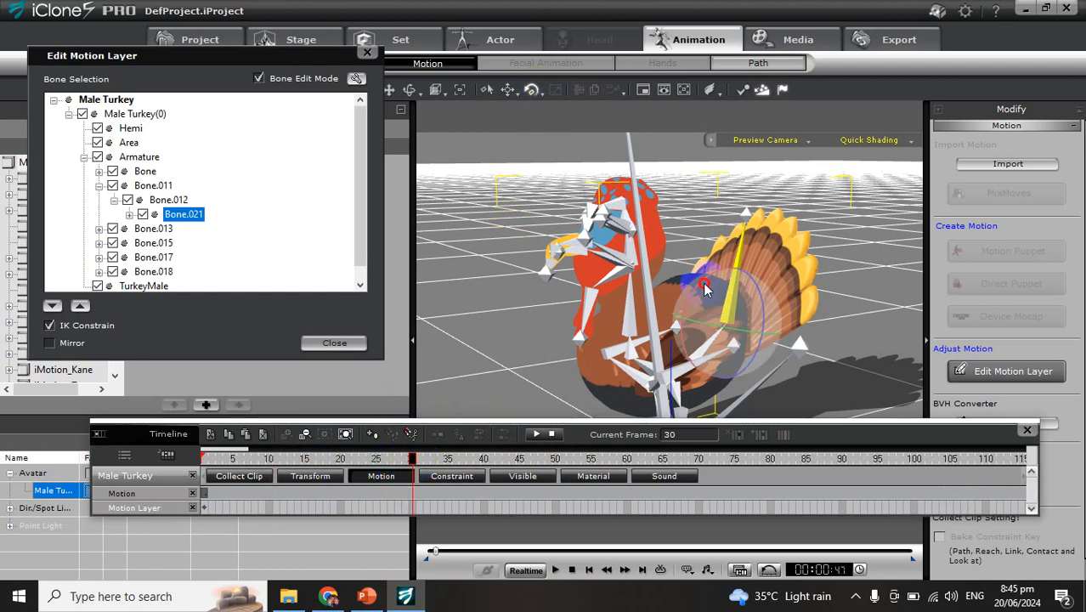
left_click_drag(708, 279, 781, 258)
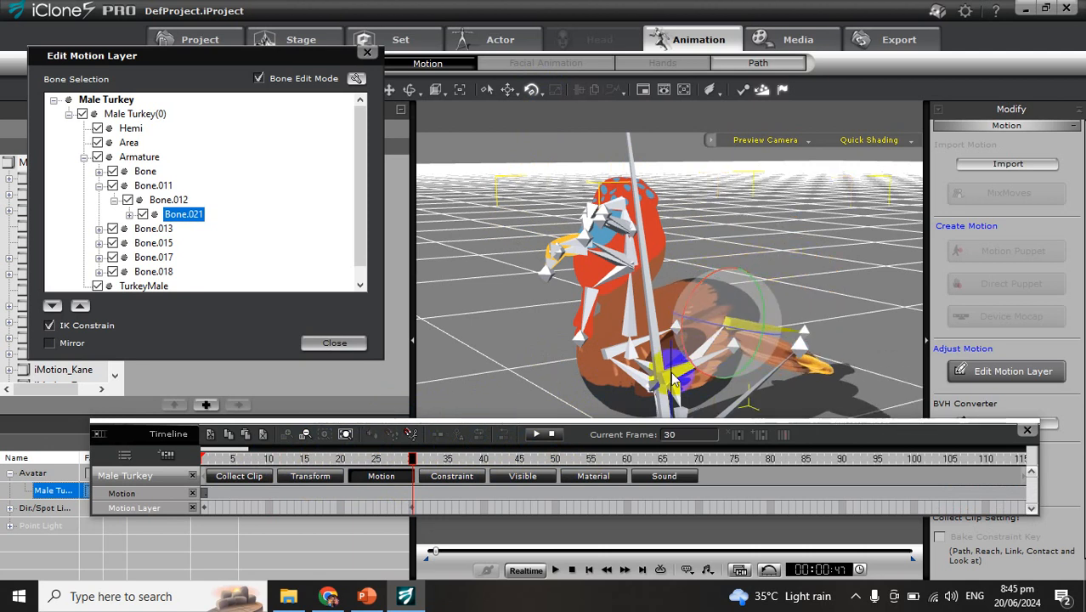
Rotate the tail bone back upright at frame 60 and scrub back to the start of the animation
left_click(627, 459)
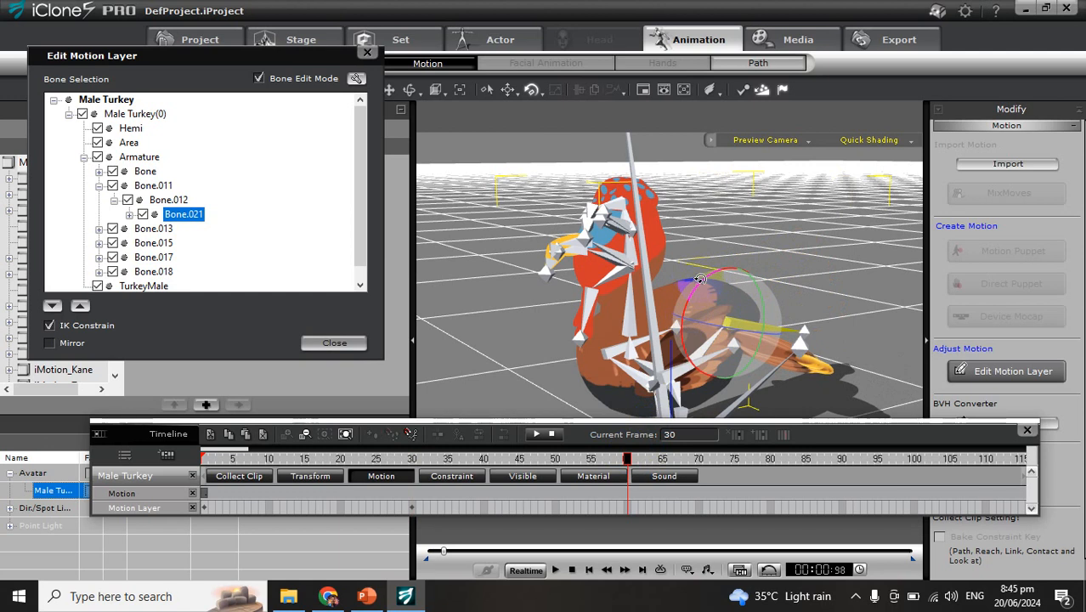
left_click_drag(699, 286, 652, 361)
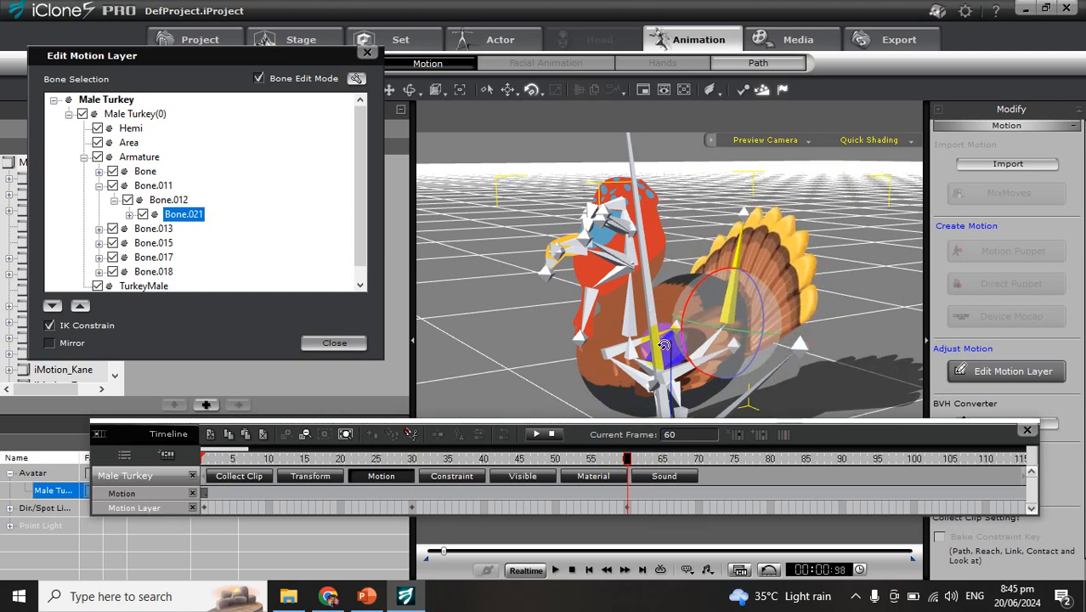
left_click_drag(627, 461, 201, 467)
Shorten the playback range to end just after the frame 60 key and preview the tail animation in a loop
left_click_drag(914, 559, 445, 558)
left_click(665, 460)
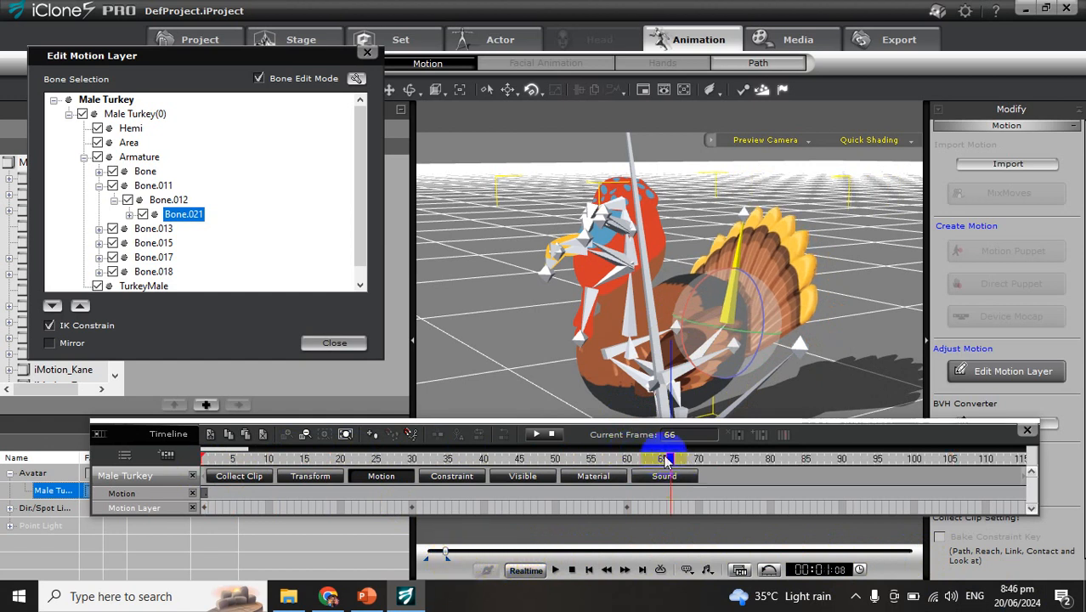
left_click_drag(667, 461, 642, 462)
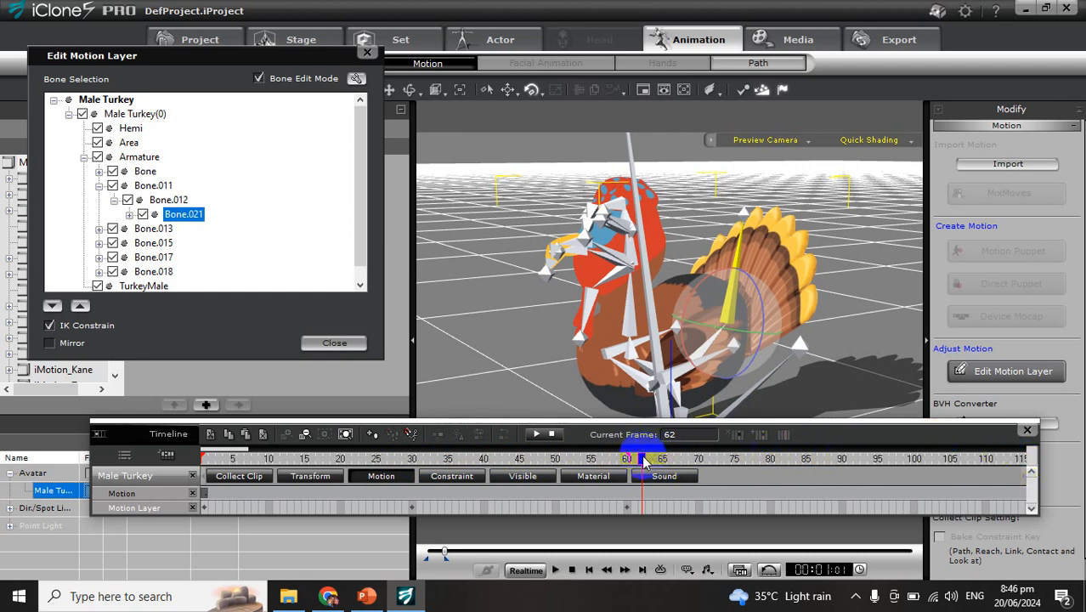
left_click_drag(651, 463, 562, 459)
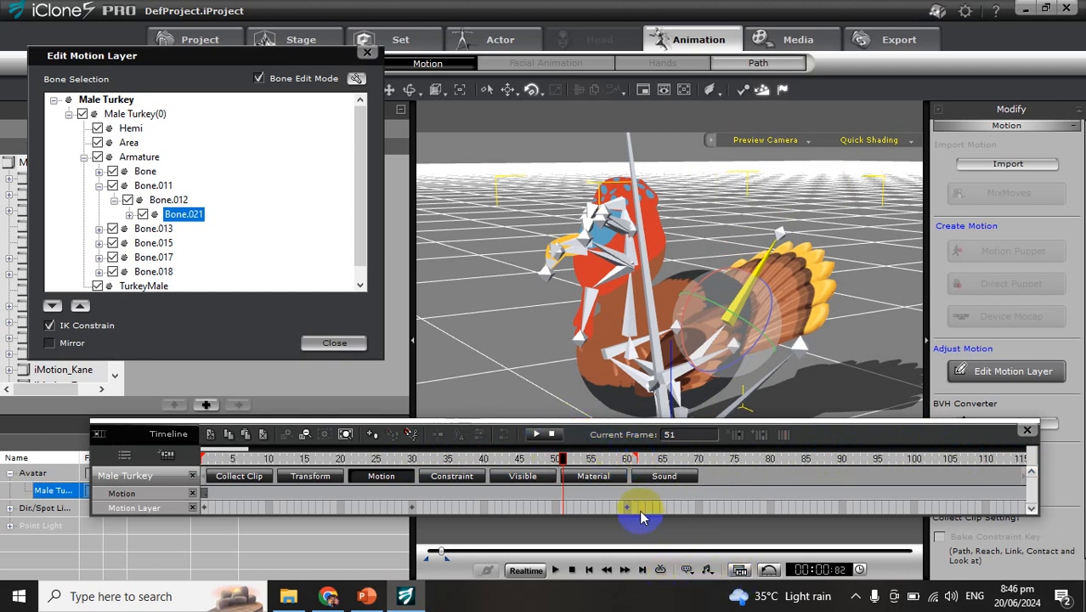
left_click(539, 435)
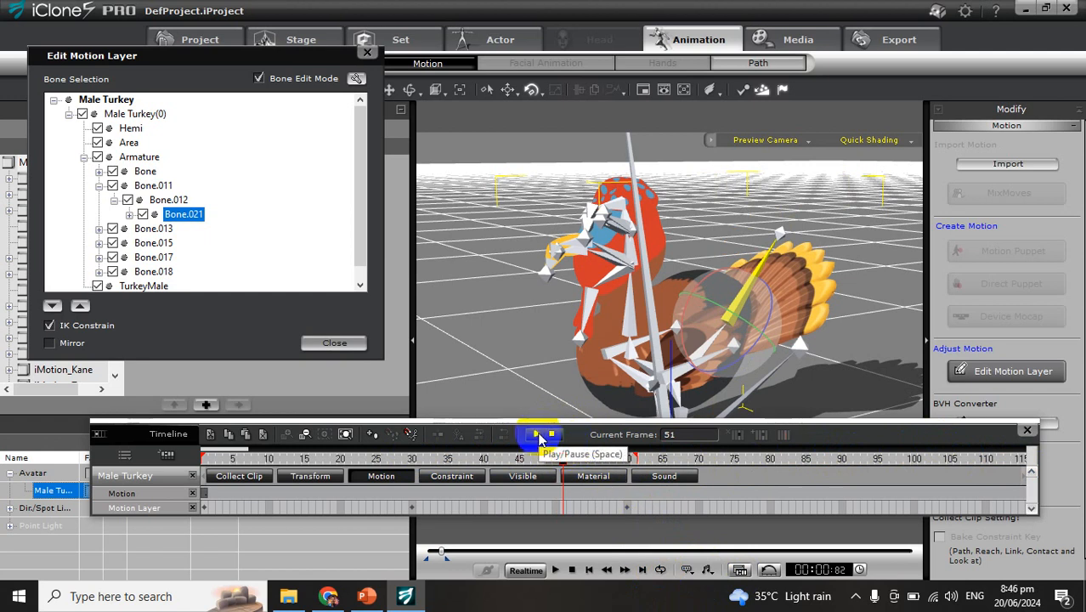
left_click(538, 435)
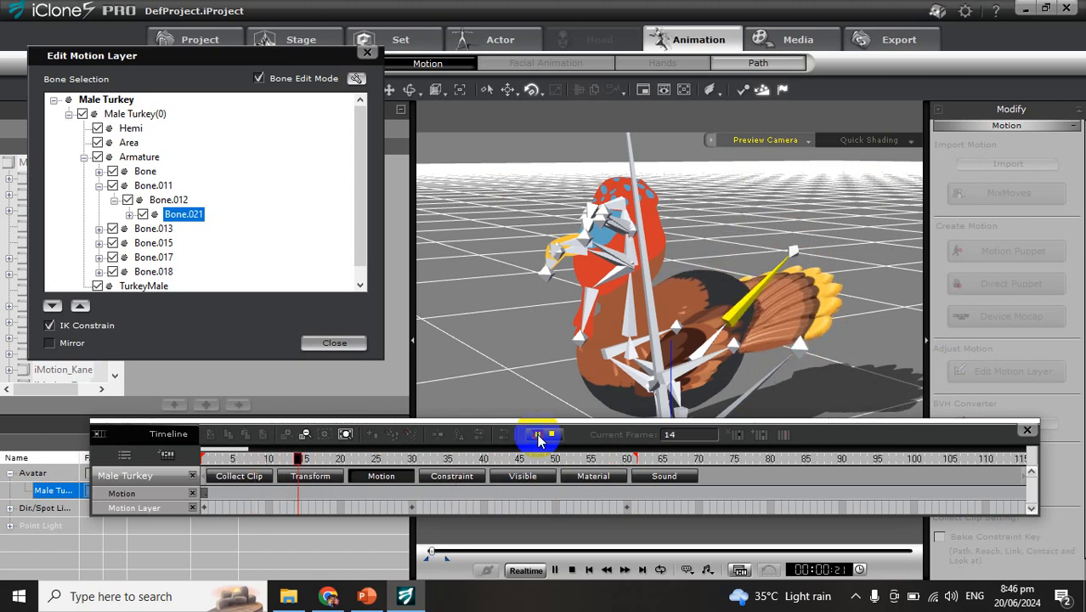
left_click(538, 436)
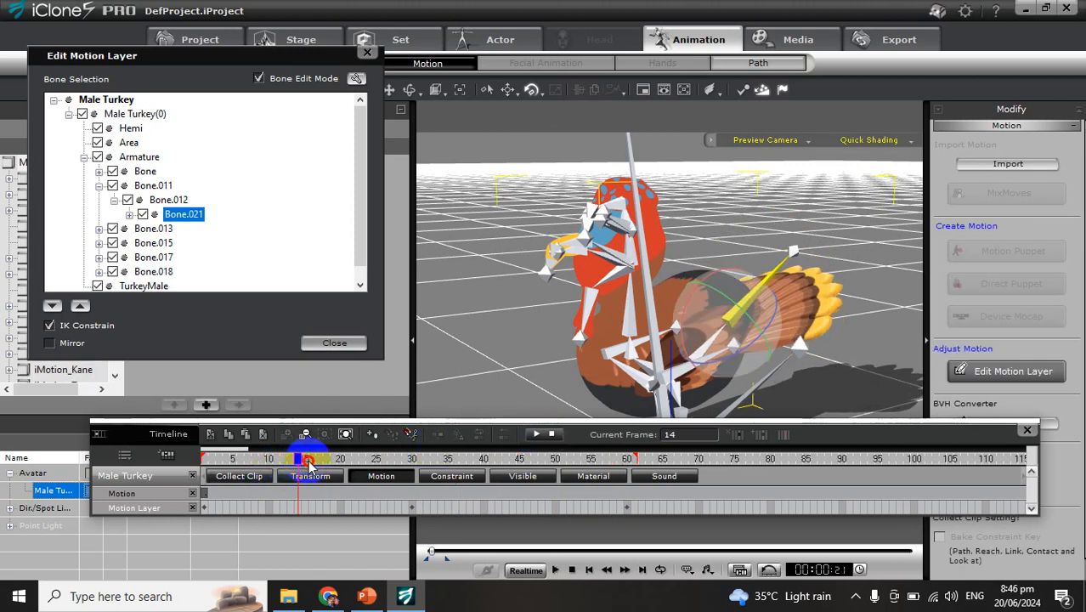
Select the neck bone Bone.002 and rotate it at frame 22 so the turkey's head bends forward and down
left_click_drag(308, 461, 314, 462)
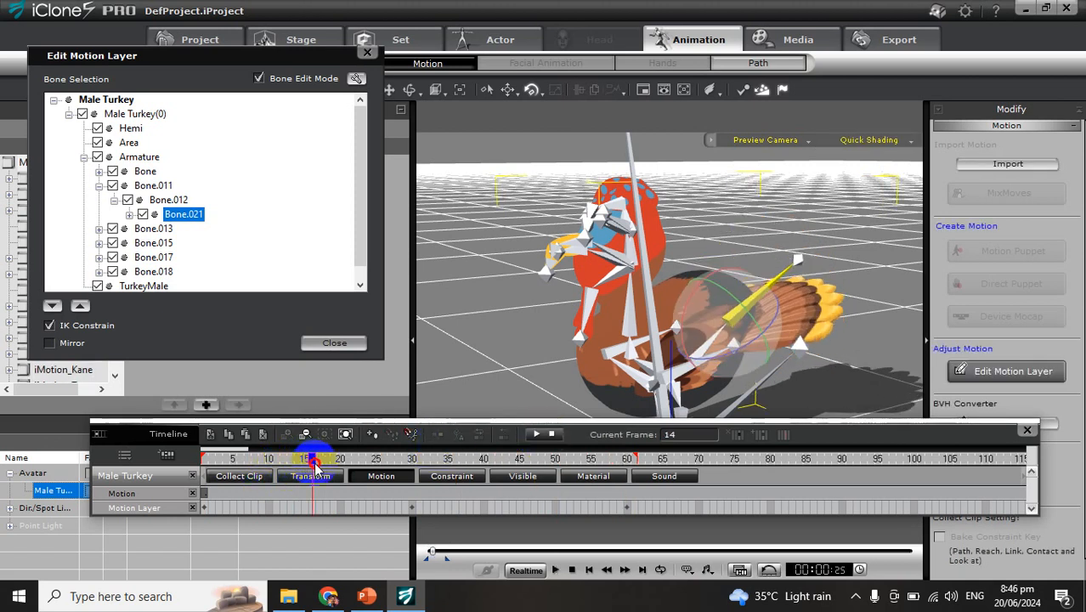
left_click(626, 325)
left_click_drag(314, 461, 355, 459)
left_click_drag(585, 306, 555, 363)
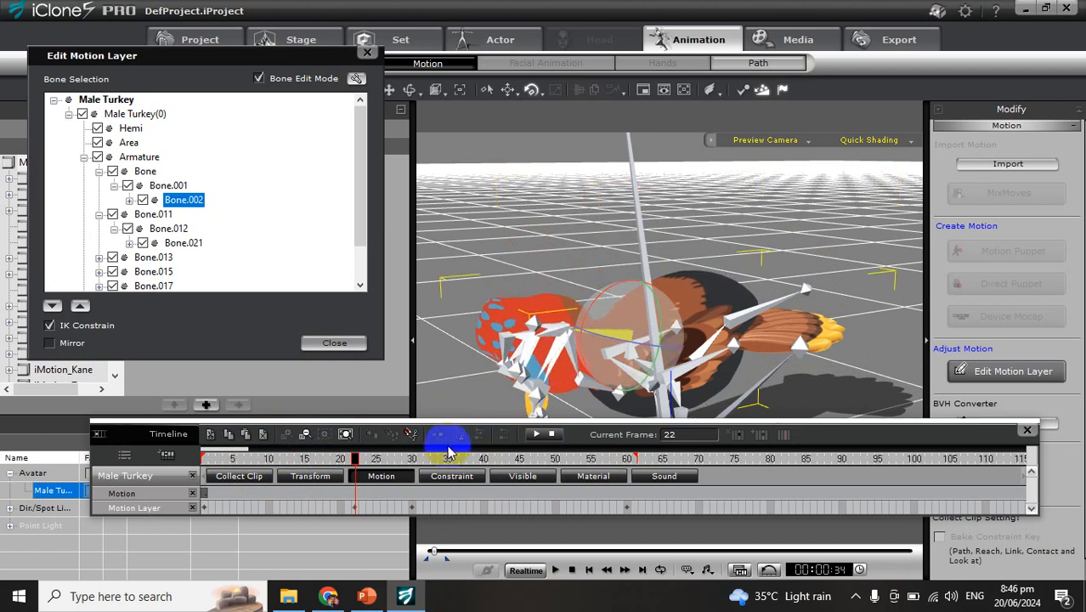
Scrub the timeline between the start and the frames past the frame 30 key to examine the turkey's neck bend
left_click_drag(447, 460, 434, 459)
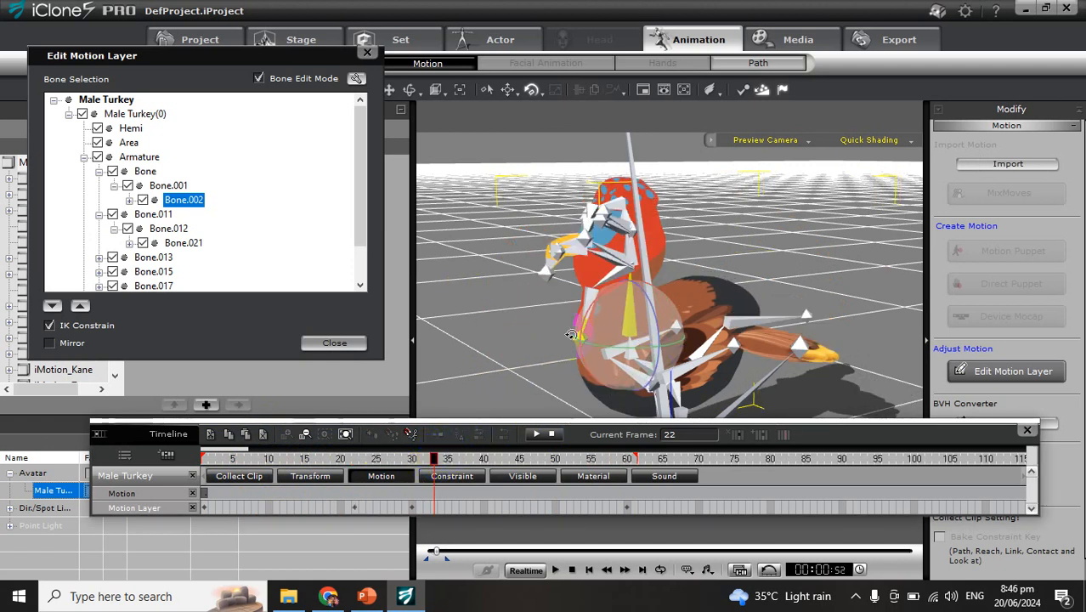
left_click(356, 510)
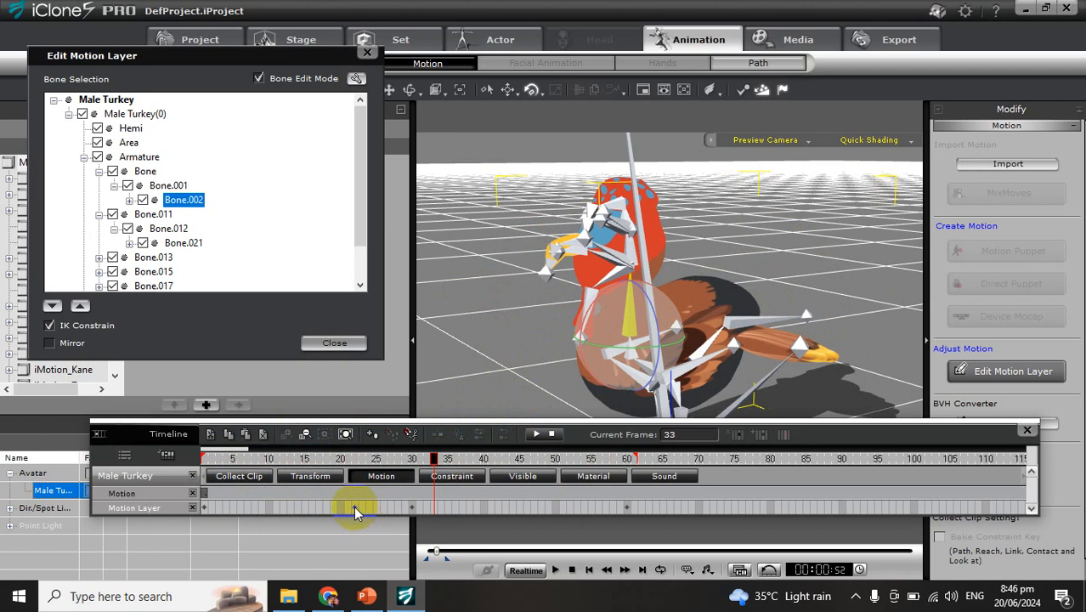
left_click_drag(434, 459, 212, 455)
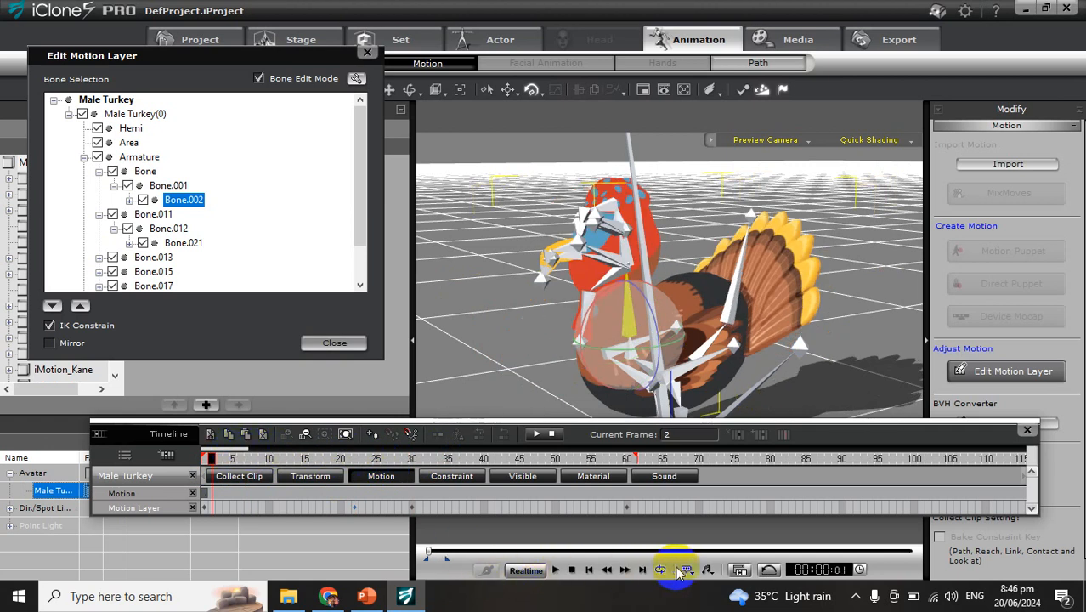
left_click(348, 460)
left_click_drag(348, 459, 455, 463)
Copy the turkey's motion layer key at frame 22 and paste it at frame 37
left_click(381, 477)
left_click(355, 507)
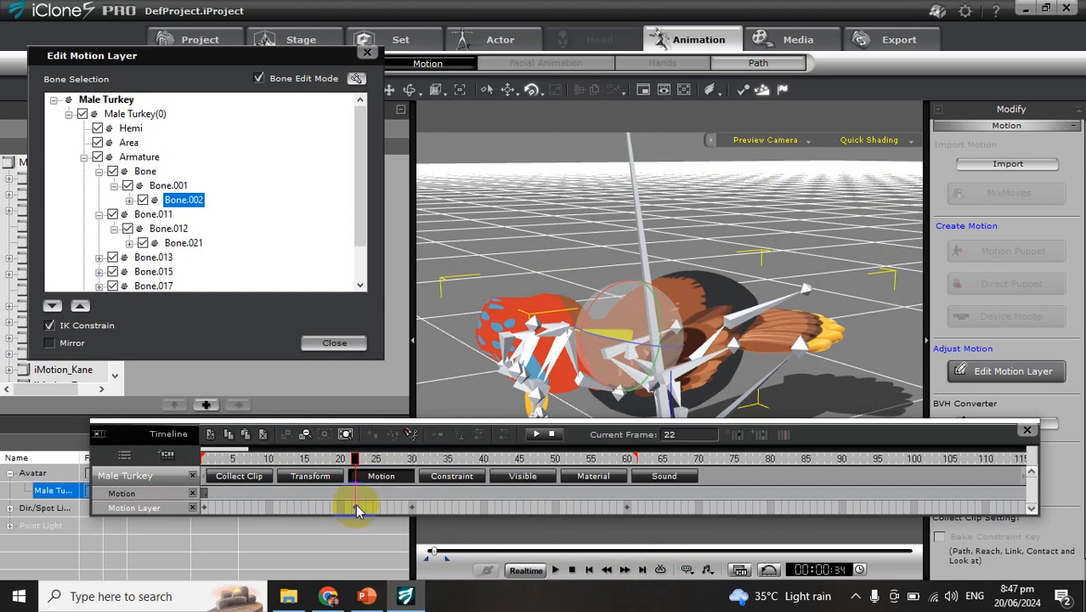
right_click(358, 510)
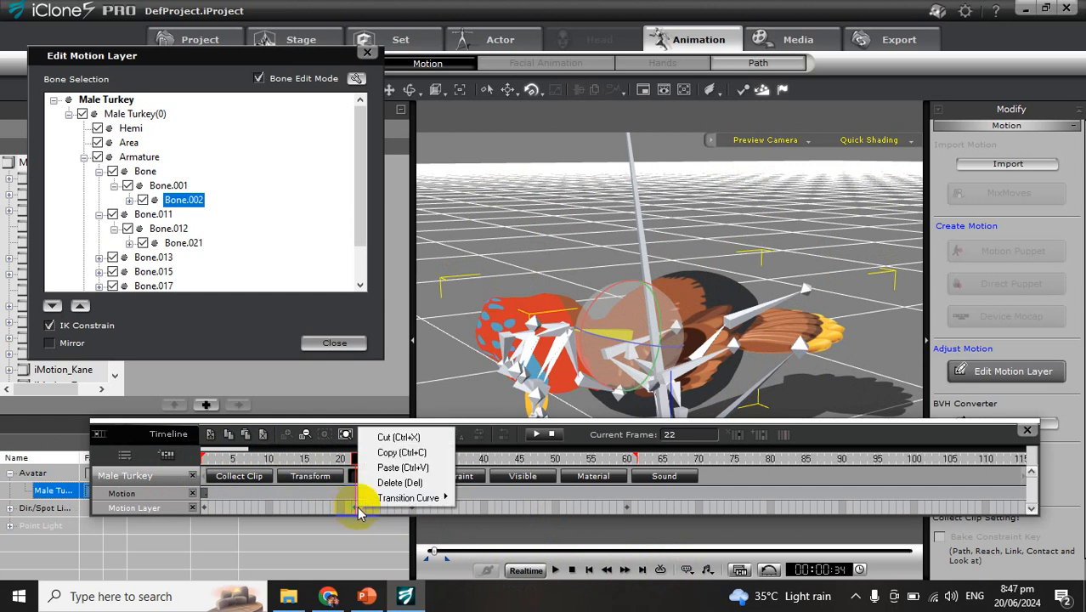
left_click(379, 454)
left_click(462, 460)
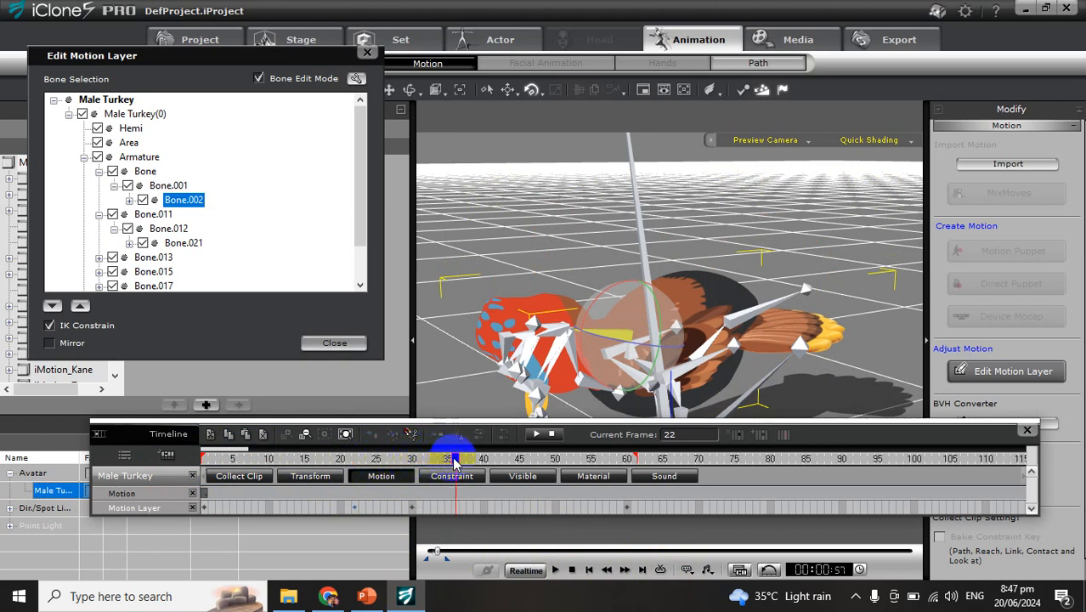
left_click(461, 511)
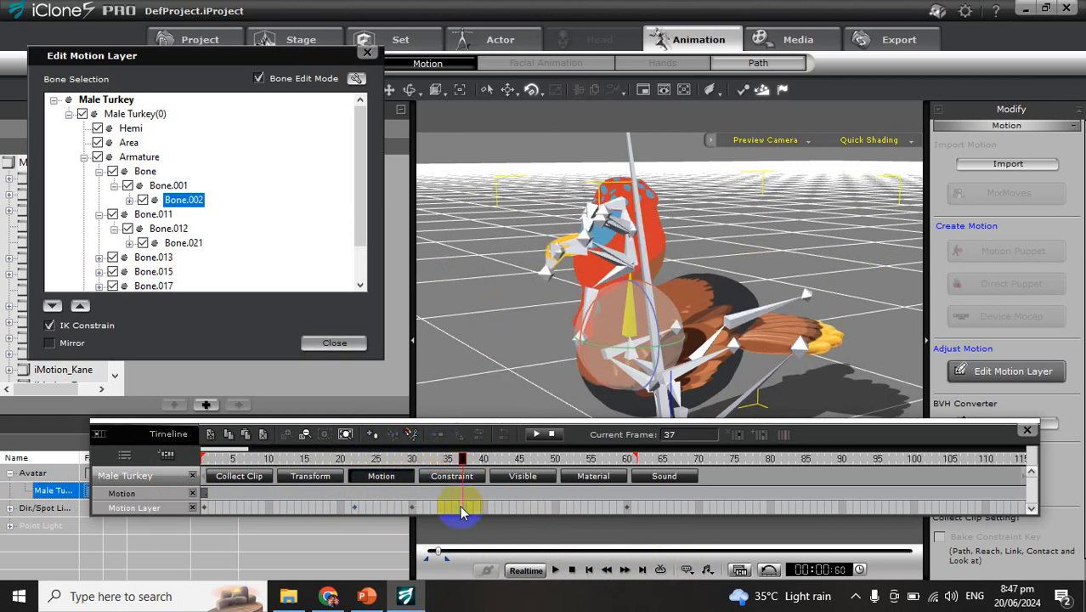
right_click(462, 510)
left_click(474, 469)
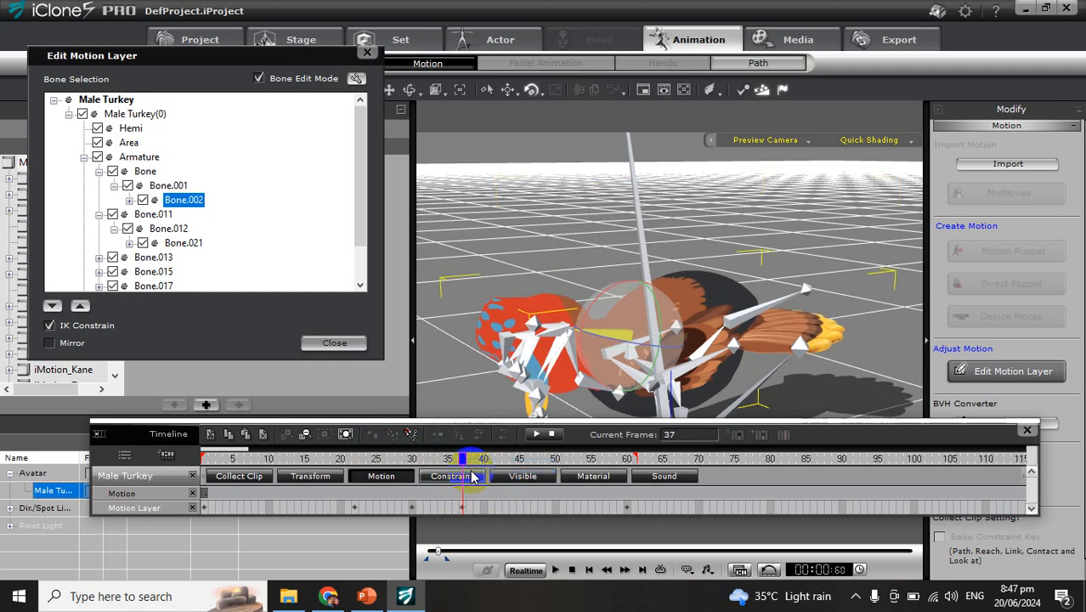
Preview the pecking animation from the first frame and close the motion layer editor
left_click_drag(466, 463, 188, 471)
left_click(541, 436)
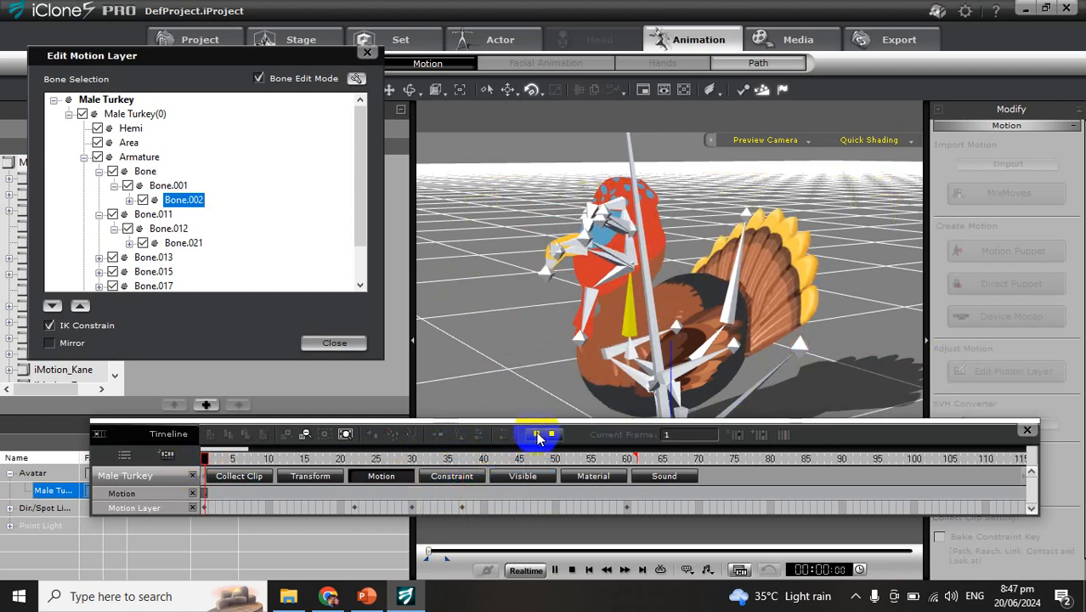
left_click(541, 436)
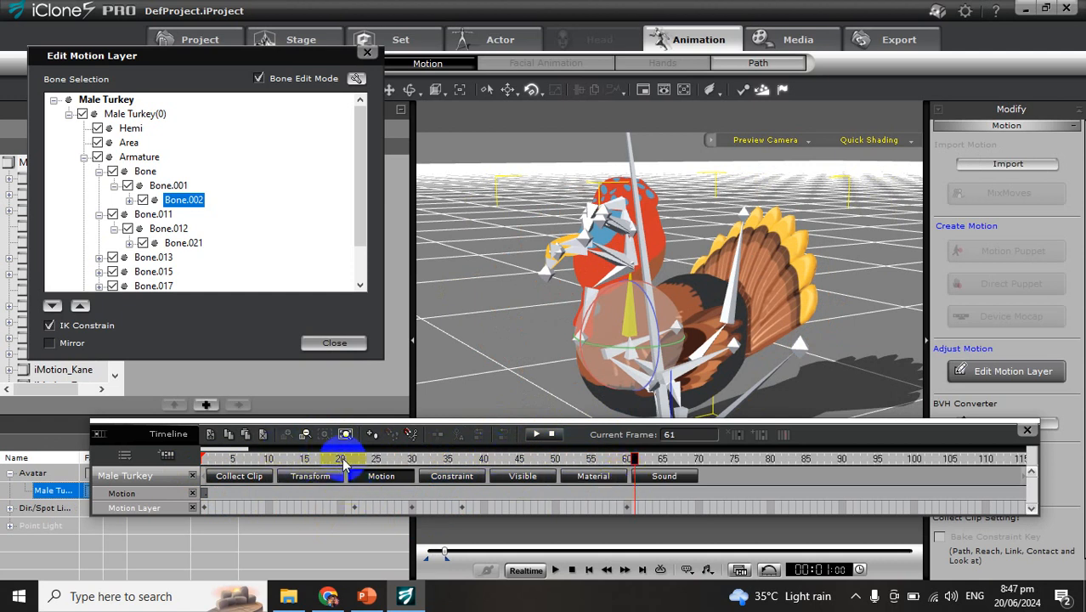
left_click(367, 55)
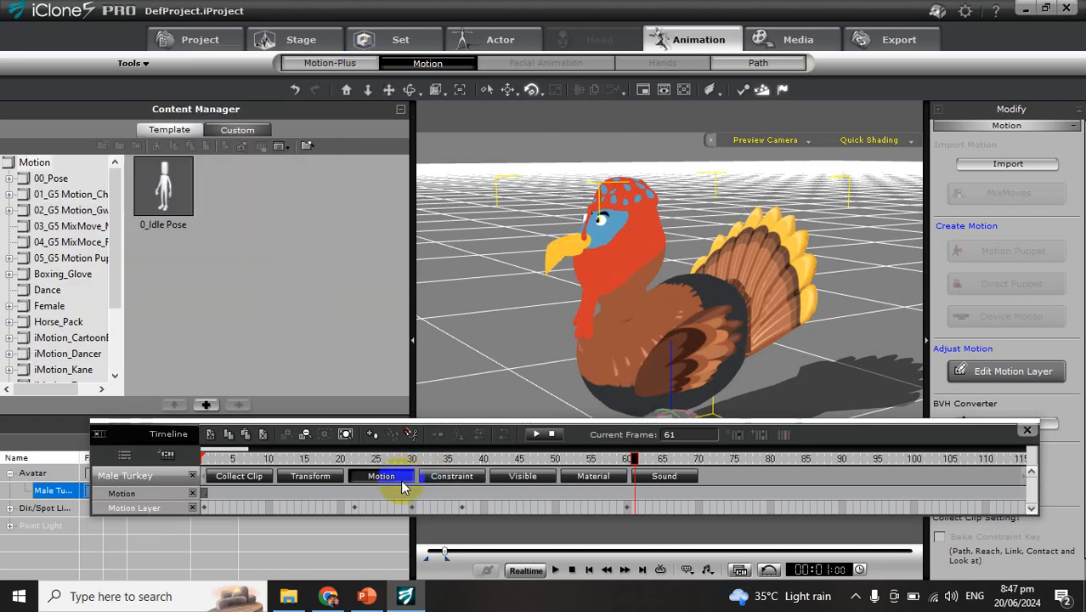
Show the Collect Clip track, mark frames 1 to 61 as the clip range and add that motion to the library
left_click(253, 477)
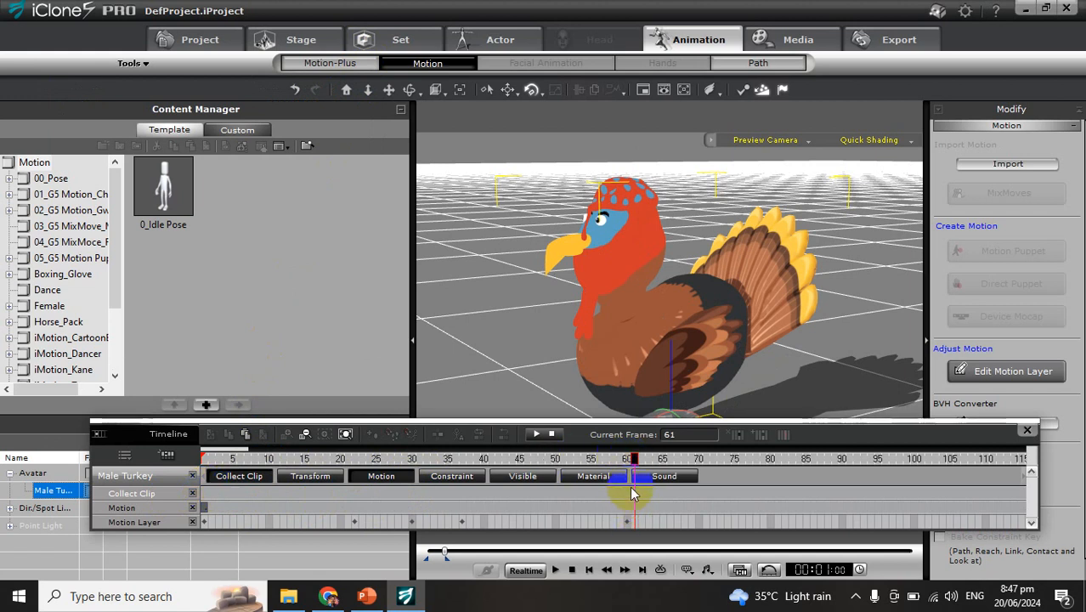
left_click_drag(632, 497, 258, 499)
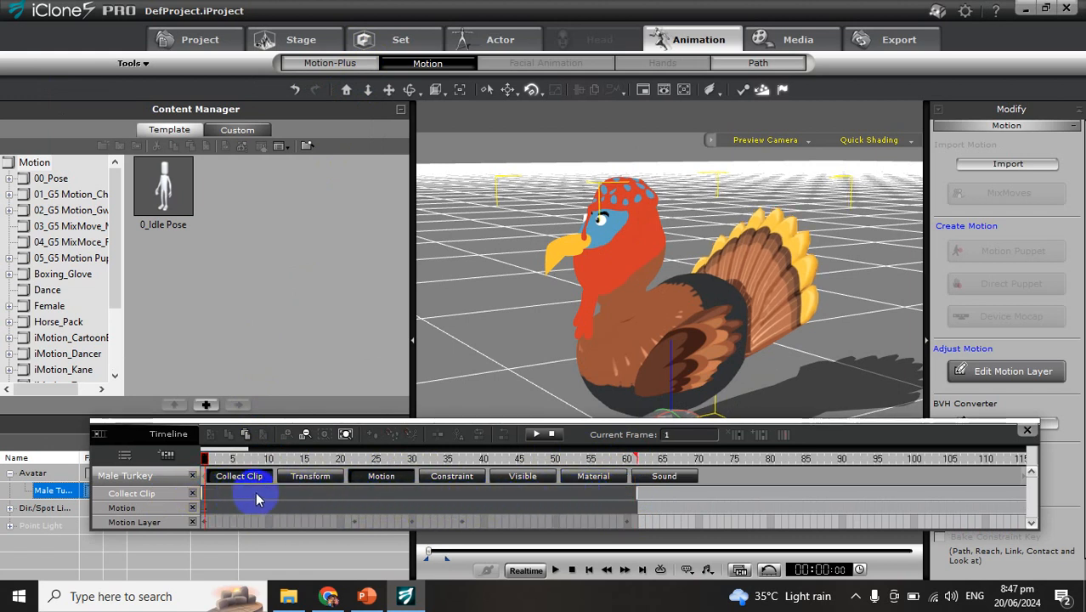
right_click(259, 500)
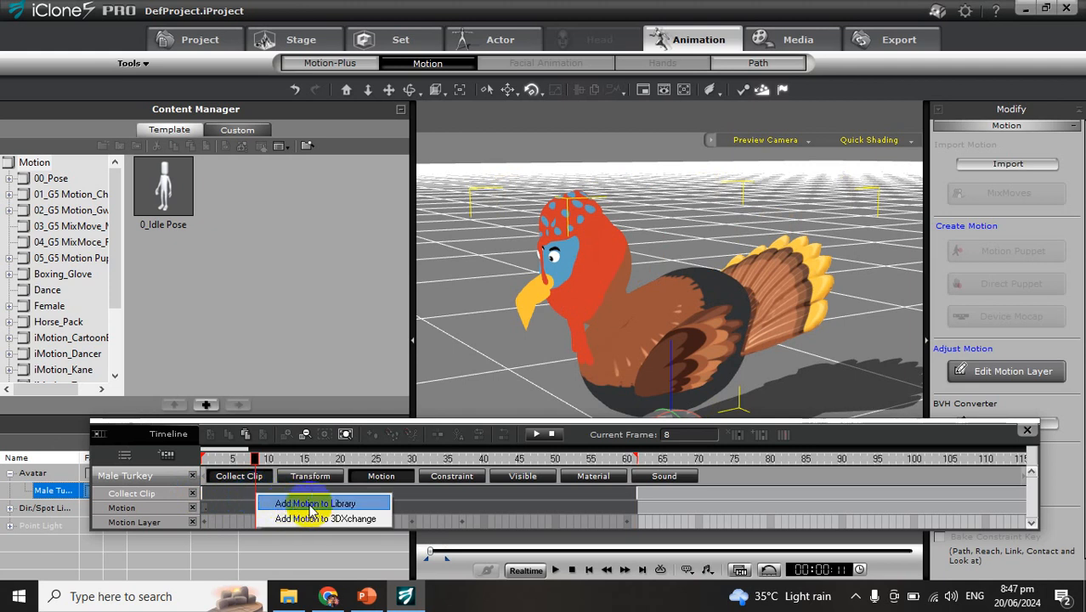
left_click(311, 506)
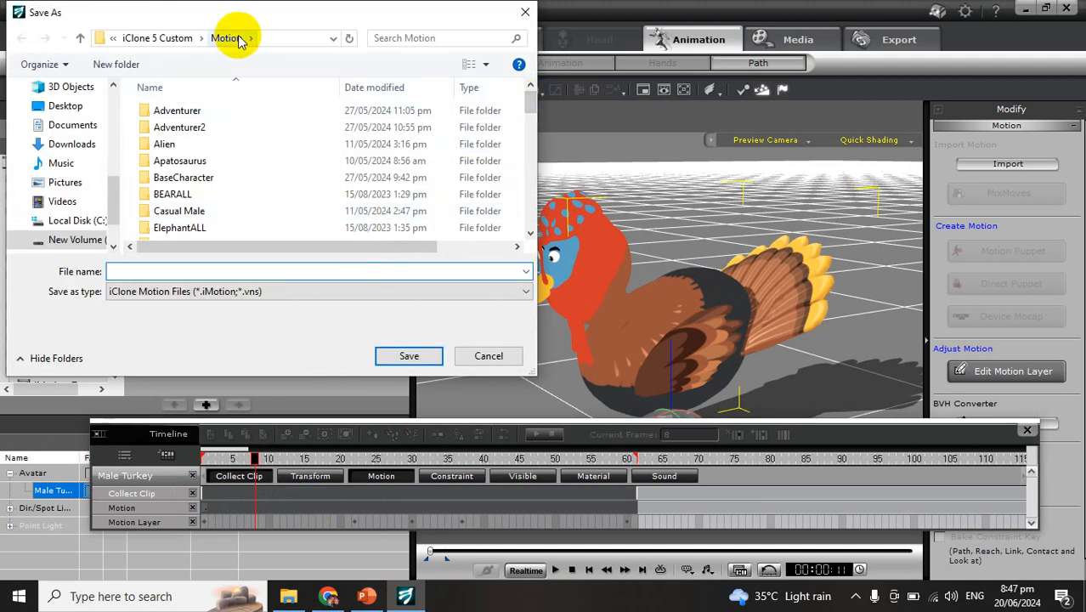
Save the collected clip as Turkey Pecking in the iClone 5 Custom Motion folder
left_click_drag(529, 102, 520, 238)
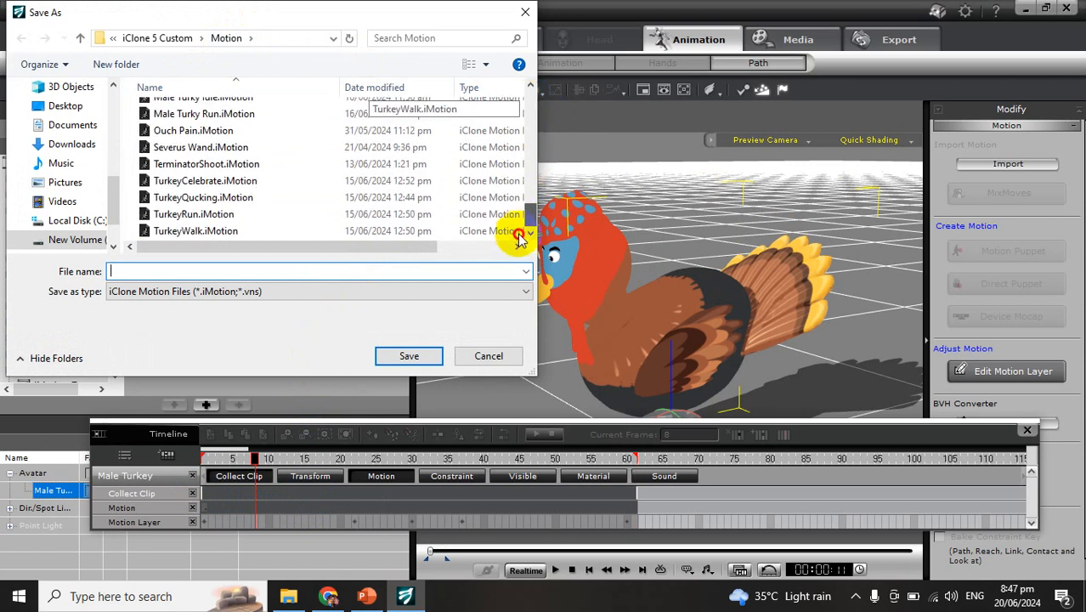
left_click(352, 273)
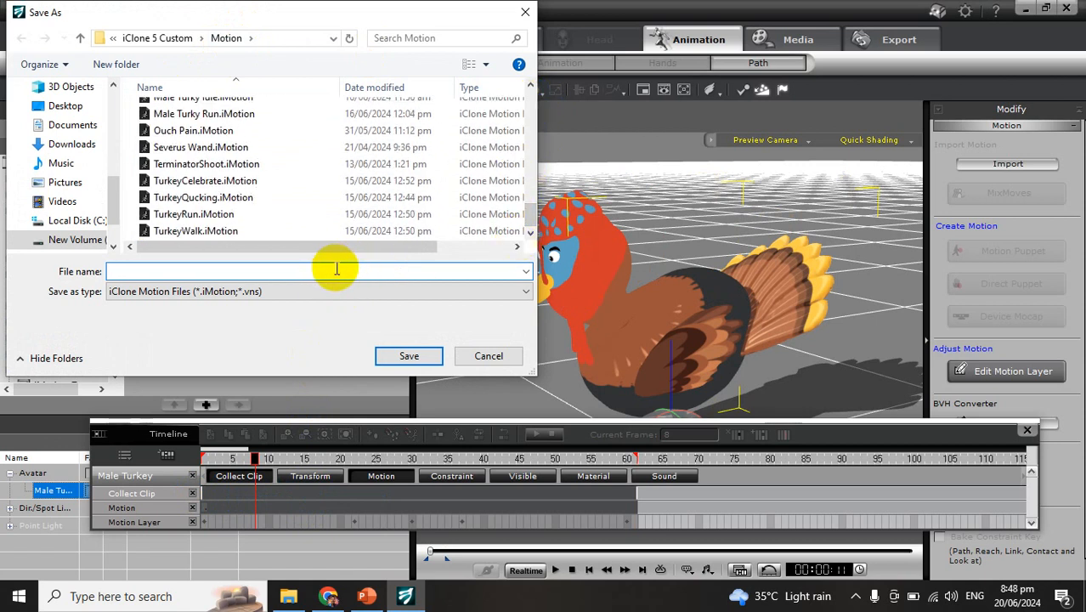
type("Turkey Pecking")
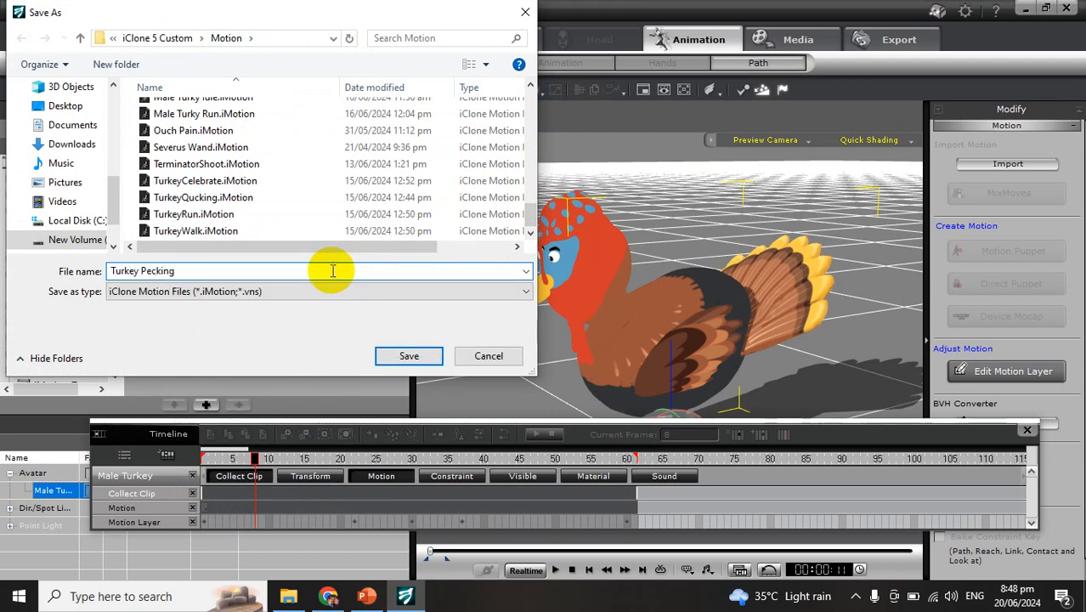
left_click(411, 356)
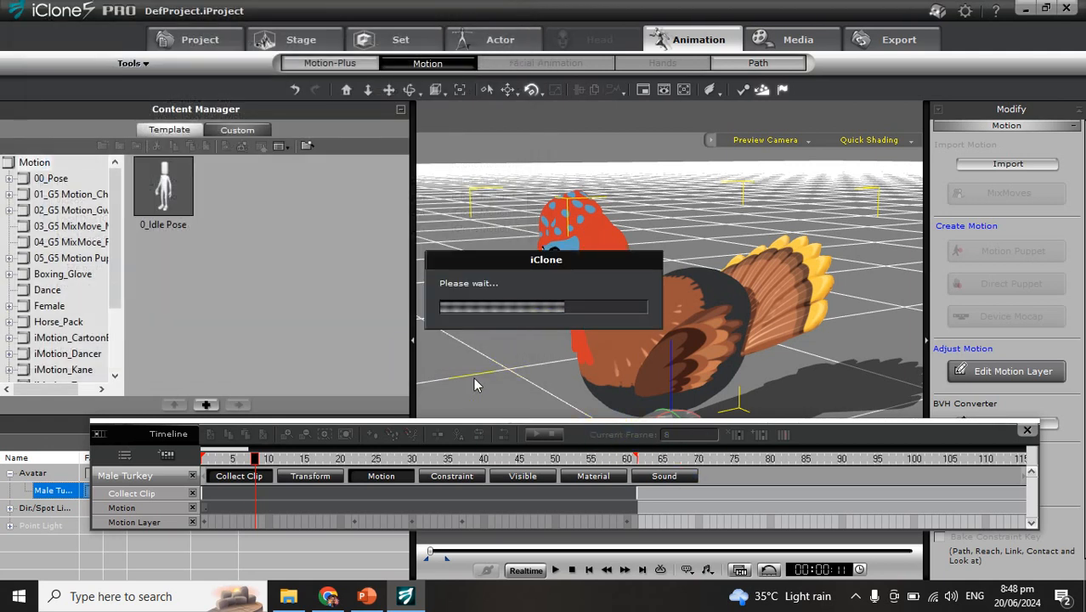
Switch to File Explorer, open the Motion folder of iClone 5 Custom and locate Turkey Pecking.iMotion
left_click(284, 595)
mouse_move(285, 599)
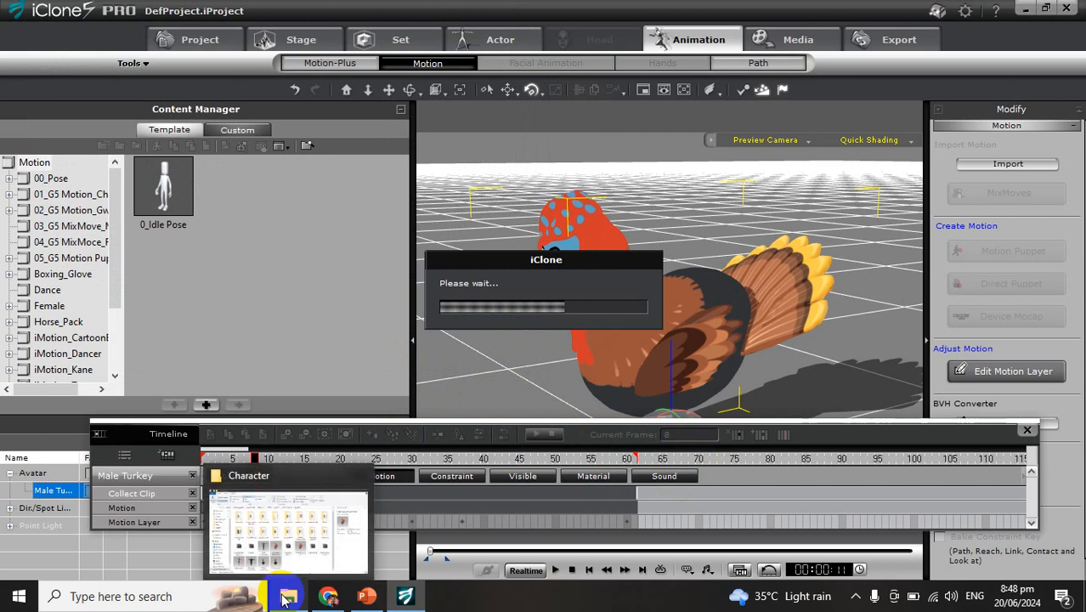
left_click(287, 544)
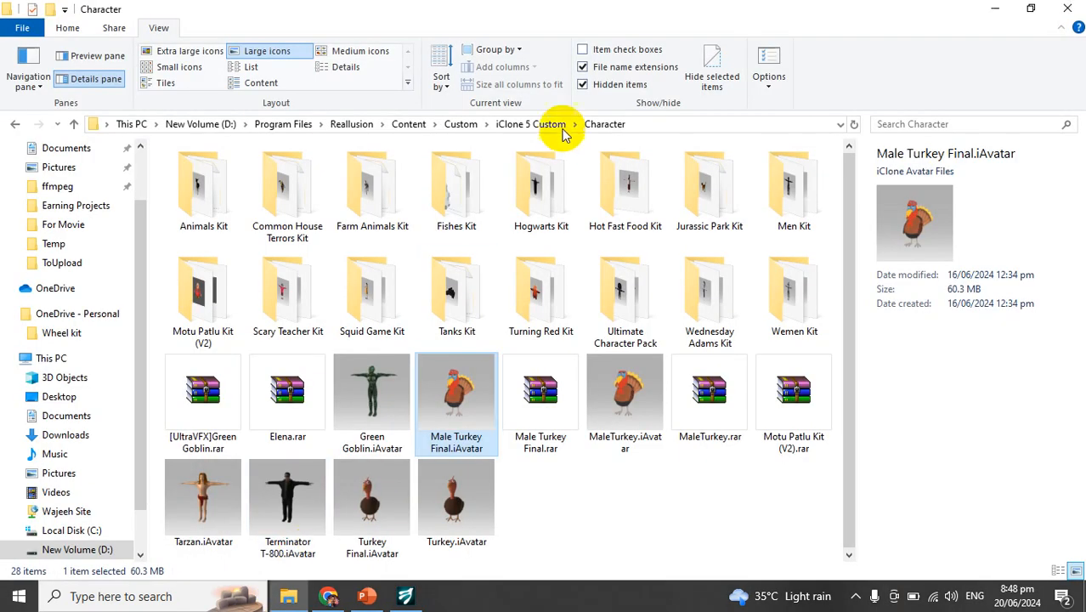
left_click(510, 125)
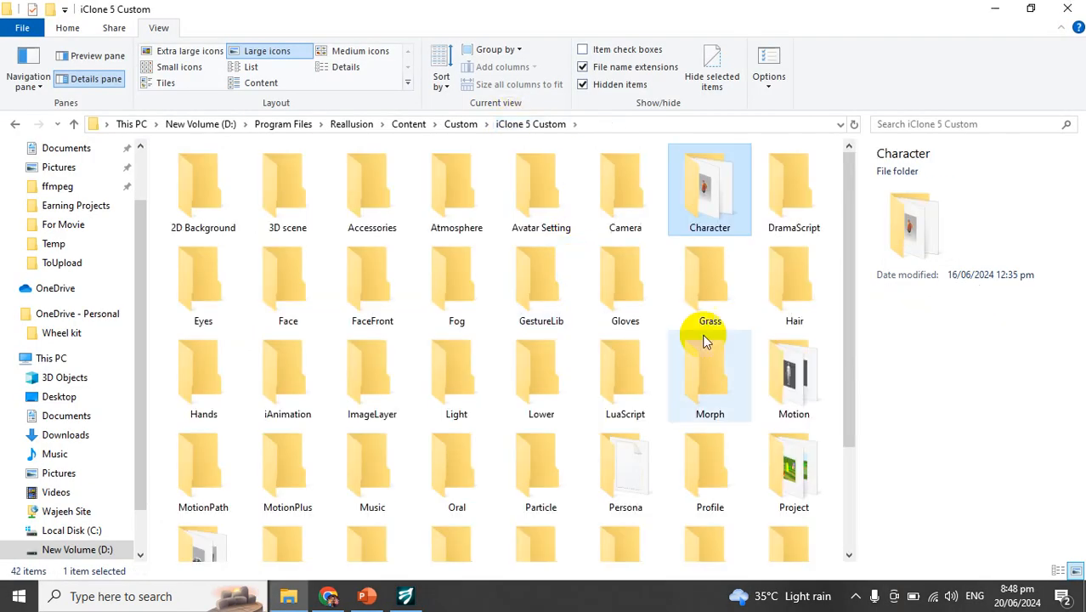
double_click(818, 385)
scroll(819, 381, "down", 5)
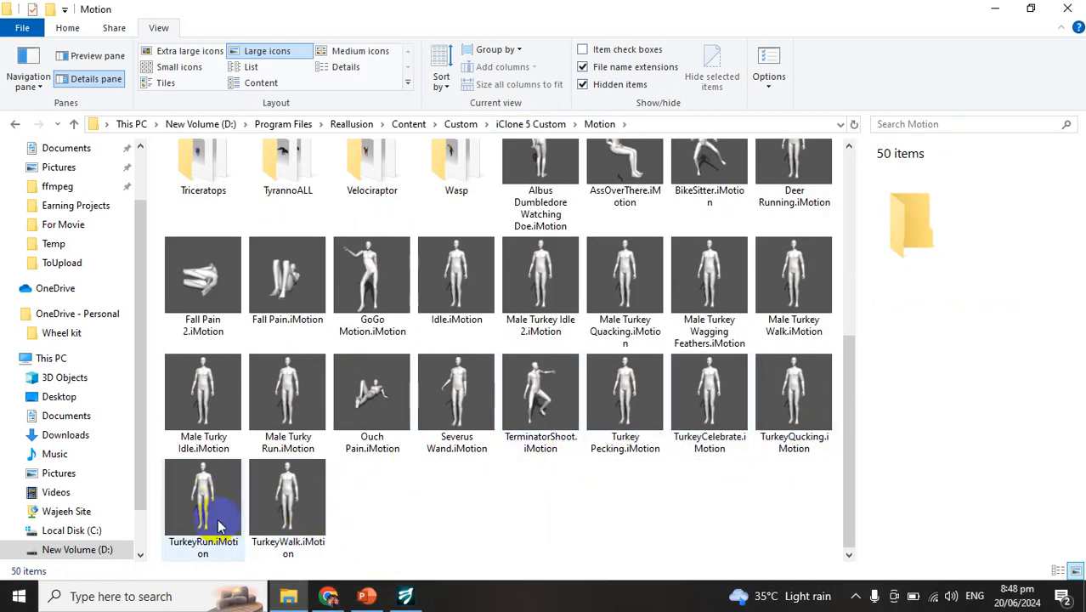
left_click(412, 596)
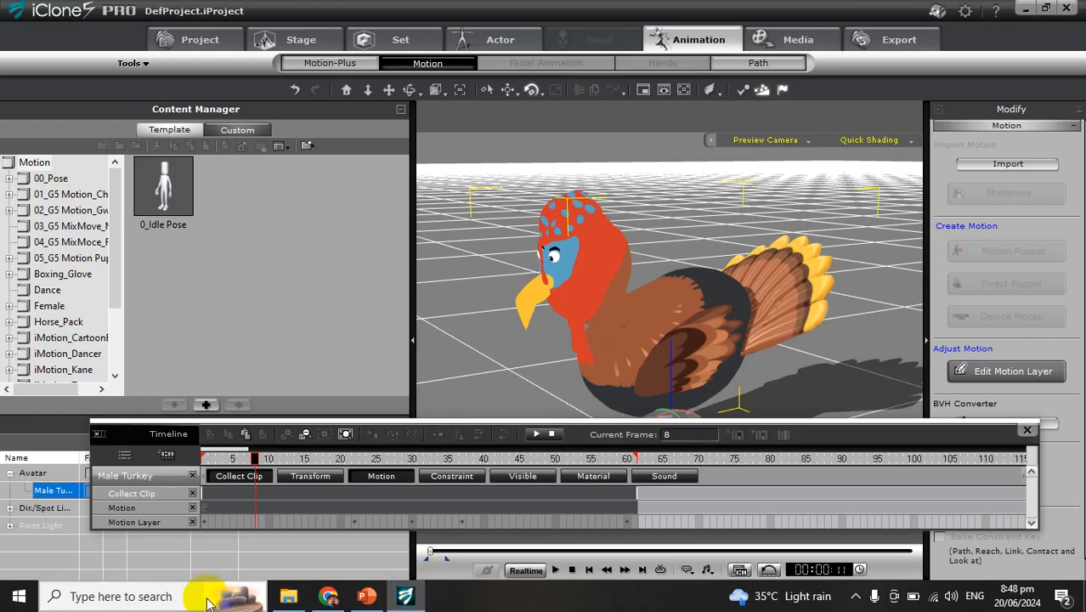
left_click(288, 596)
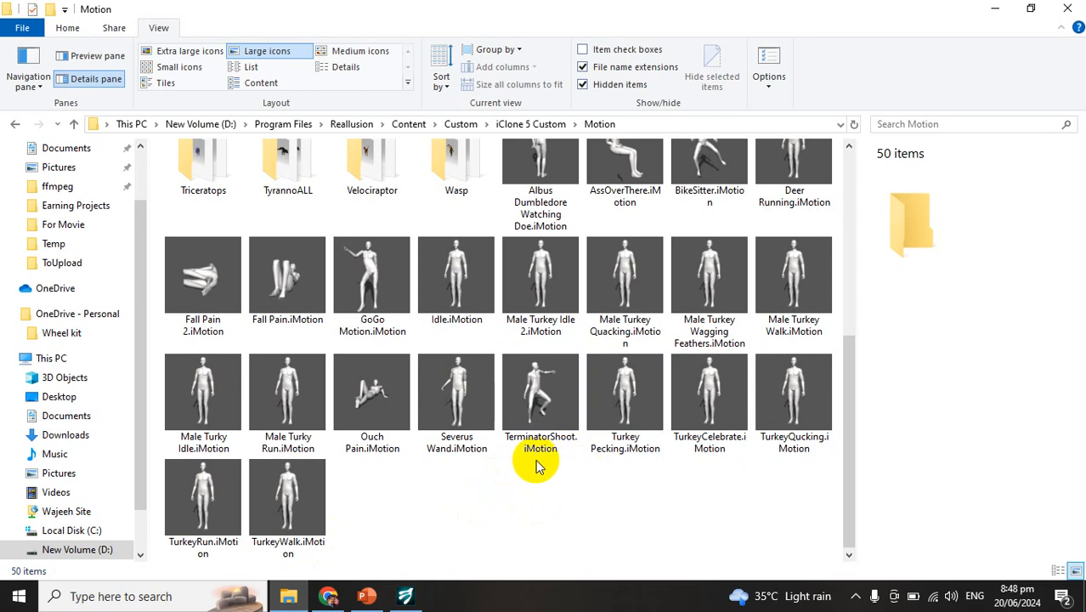
left_click(629, 404)
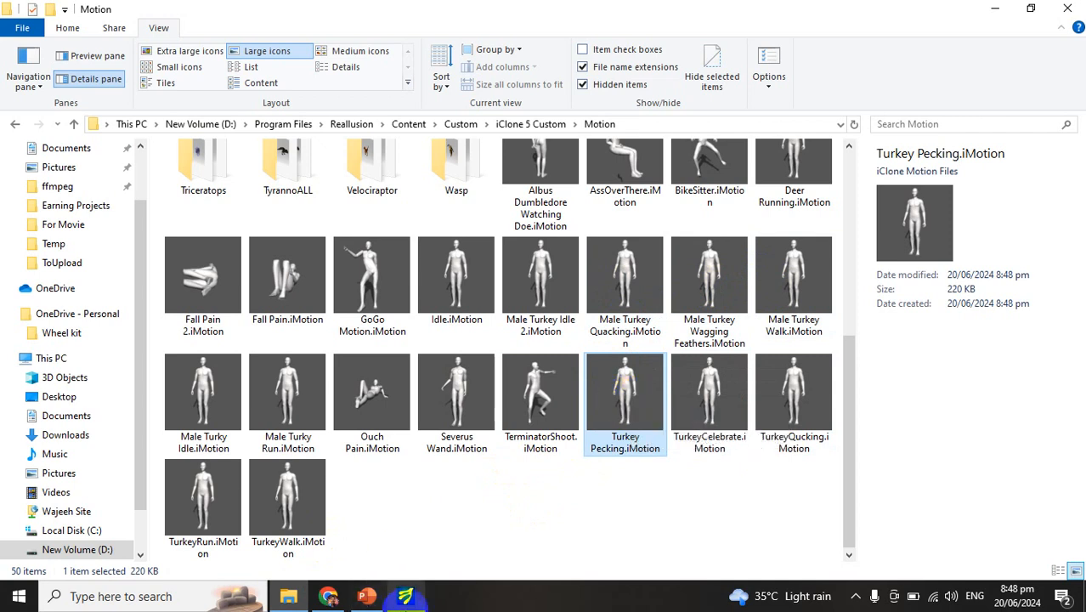
Switch back to iClone, reposition the timeline and play back the turkey's motion
left_click(405, 596)
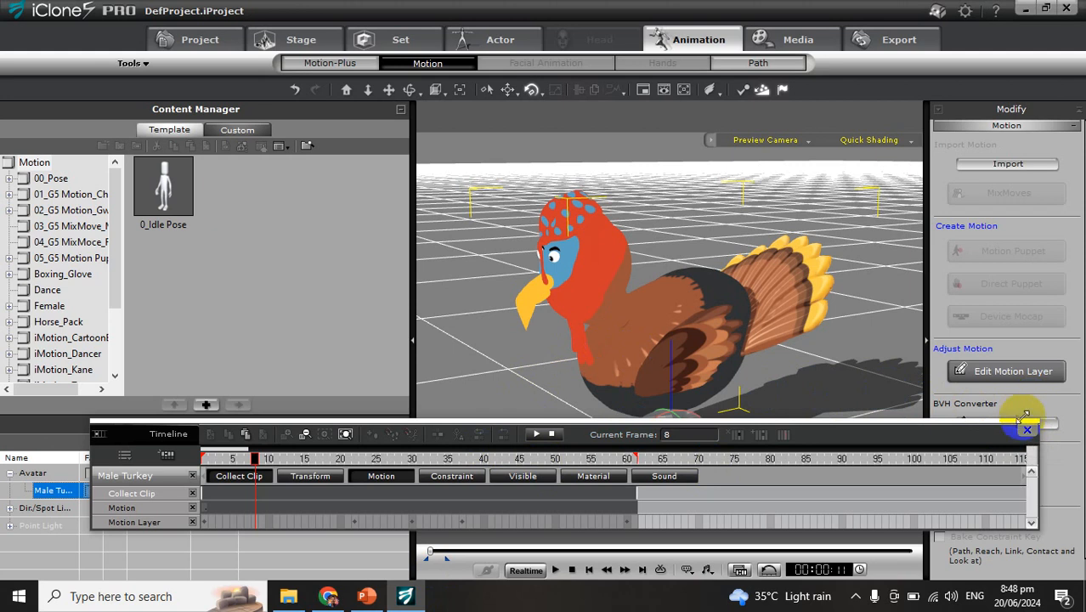
right_click(648, 335)
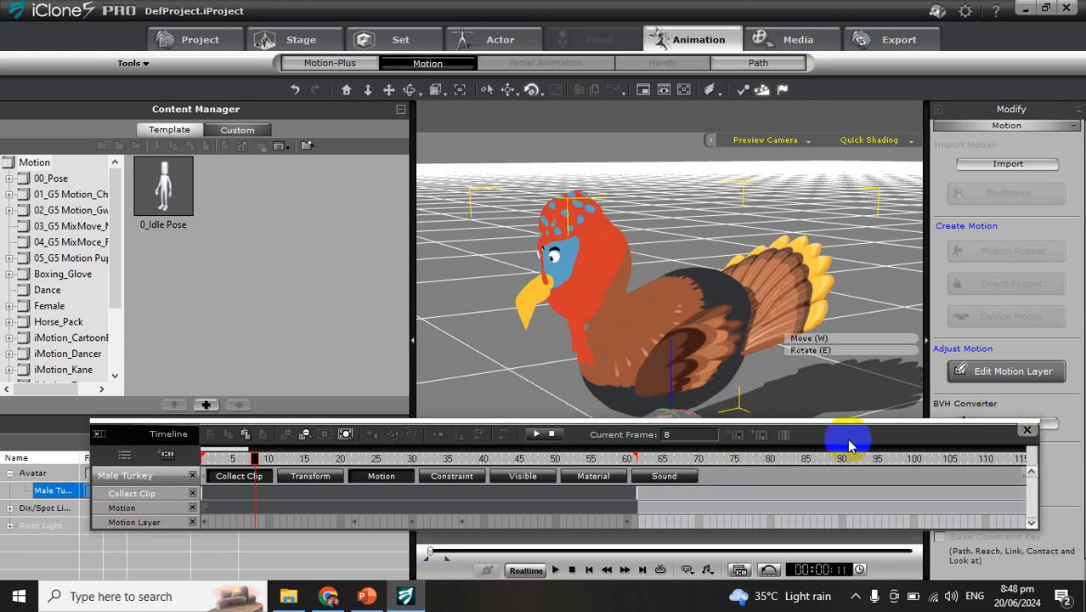
left_click_drag(846, 435, 848, 495)
right_click(644, 354)
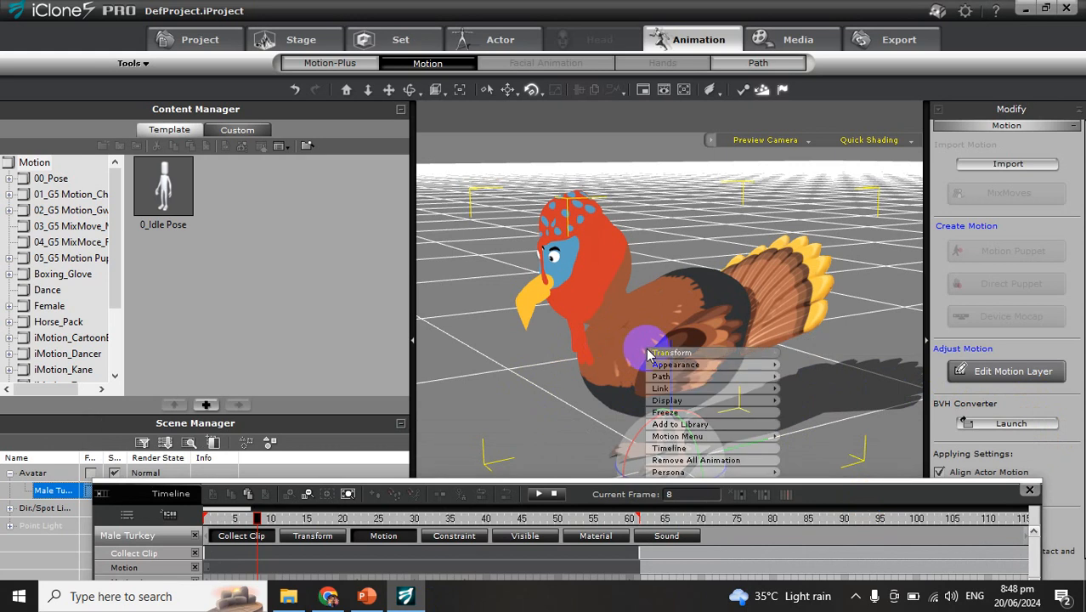
left_click_drag(795, 493, 816, 409)
left_click(401, 479)
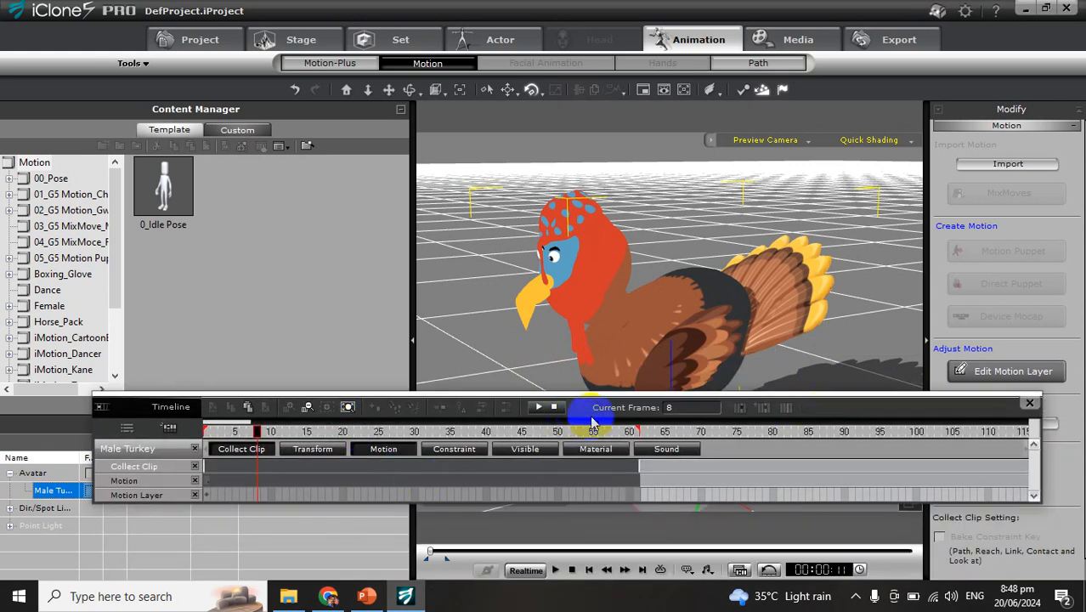
left_click(555, 408)
left_click(547, 410)
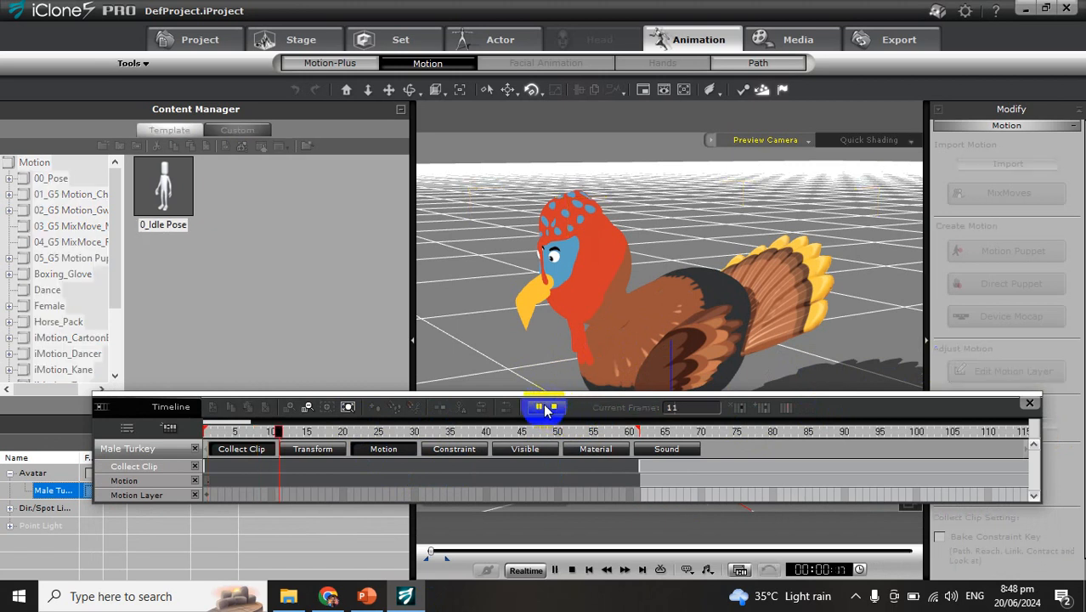
left_click(552, 409)
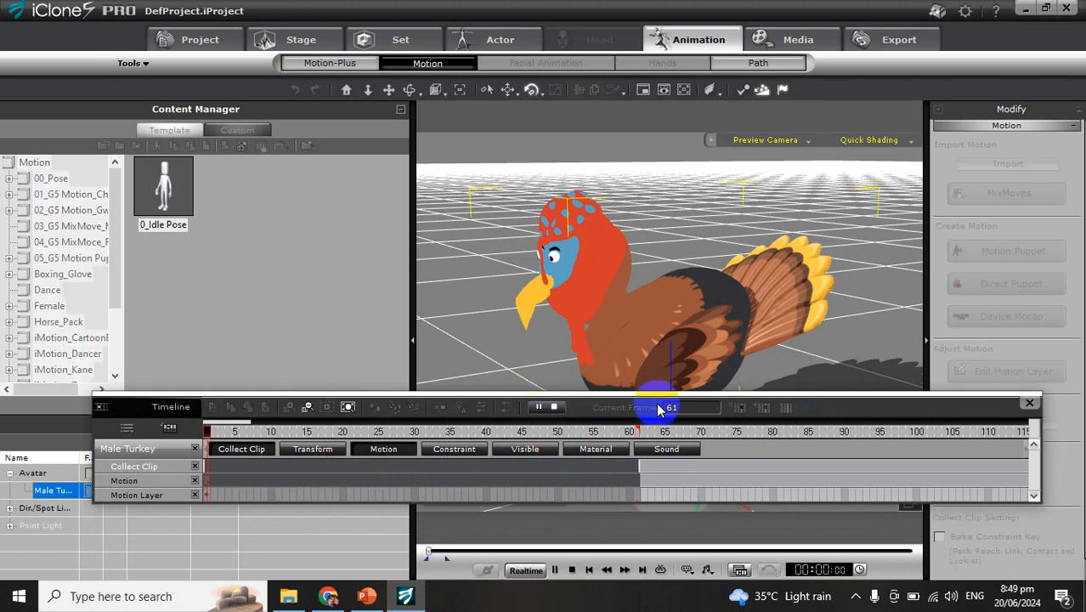
Close the timeline, delete the animated turkey and load a fresh Male Turkey Final custom avatar into the scene
left_click(1030, 403)
key("Delete")
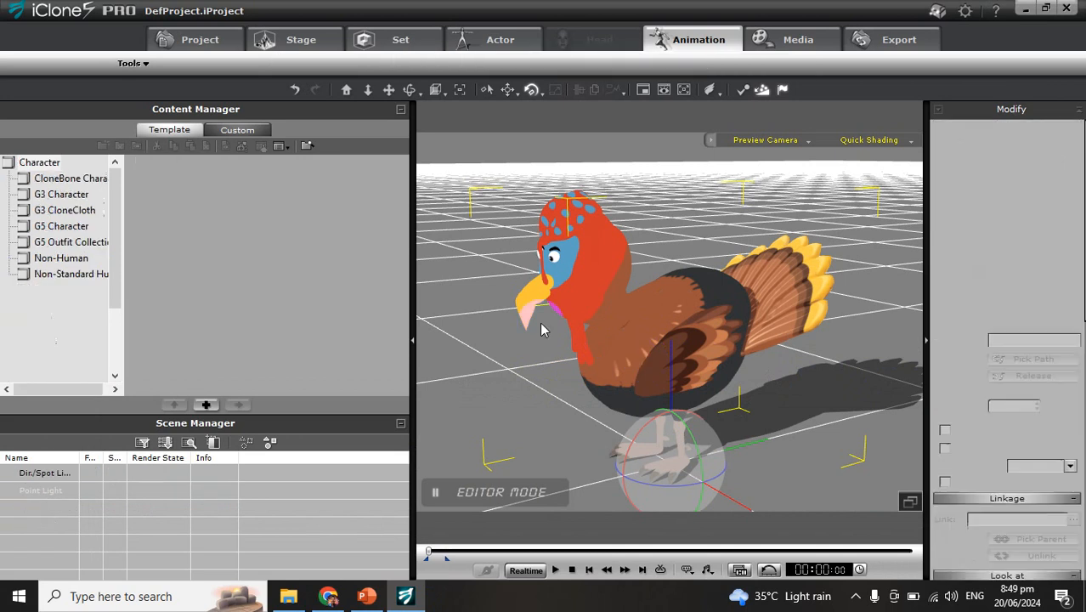
left_click(227, 130)
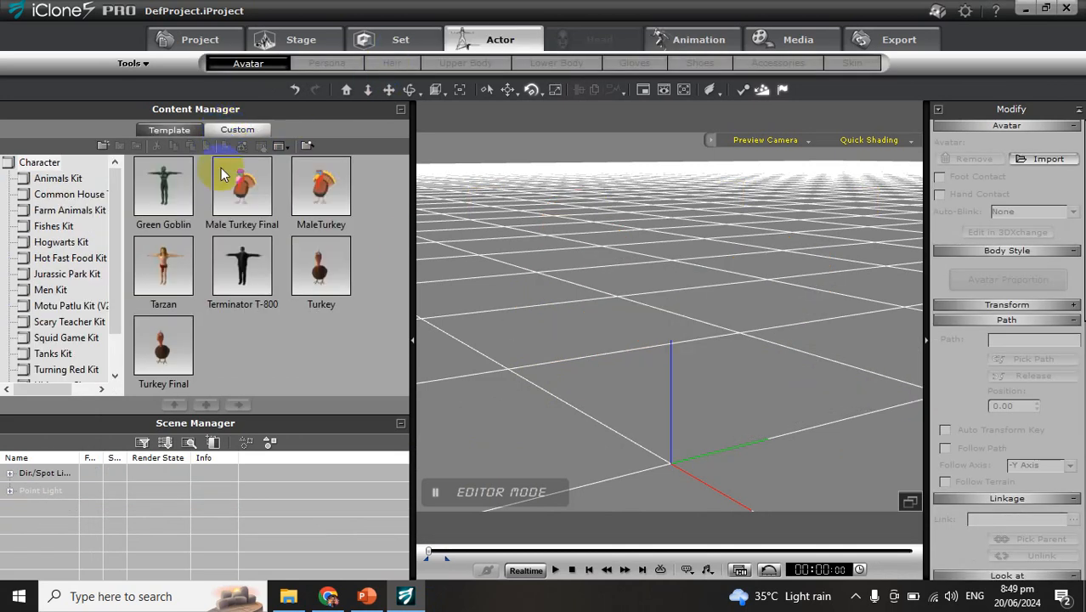
left_click_drag(241, 189, 610, 402)
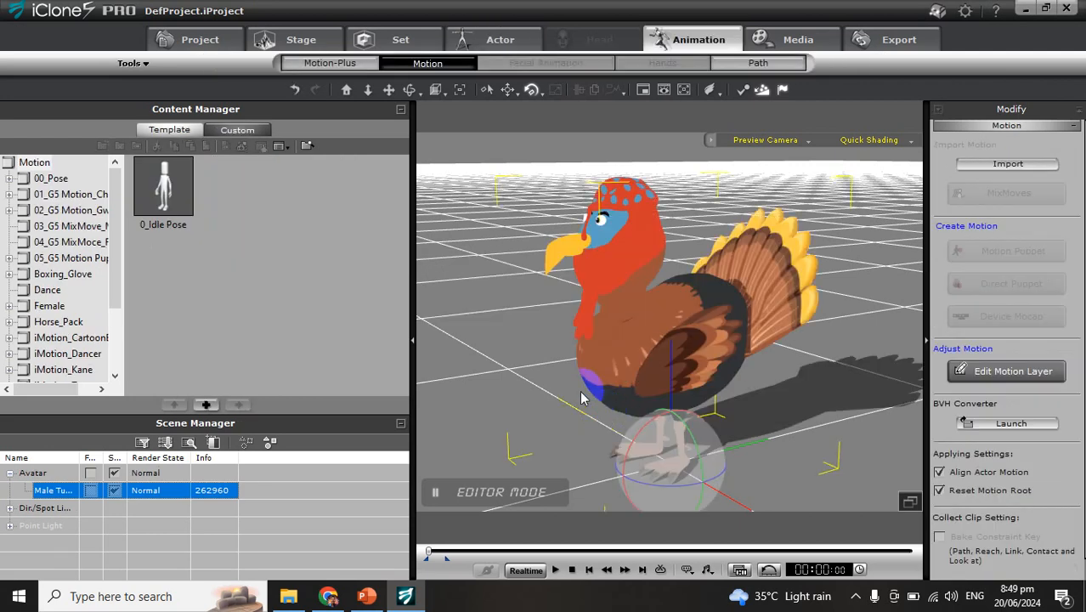
Apply Turkey Pecking.iMotion from the File Explorer Motion folder to the turkey, then apply it again at about 00:03:15
left_click(288, 595)
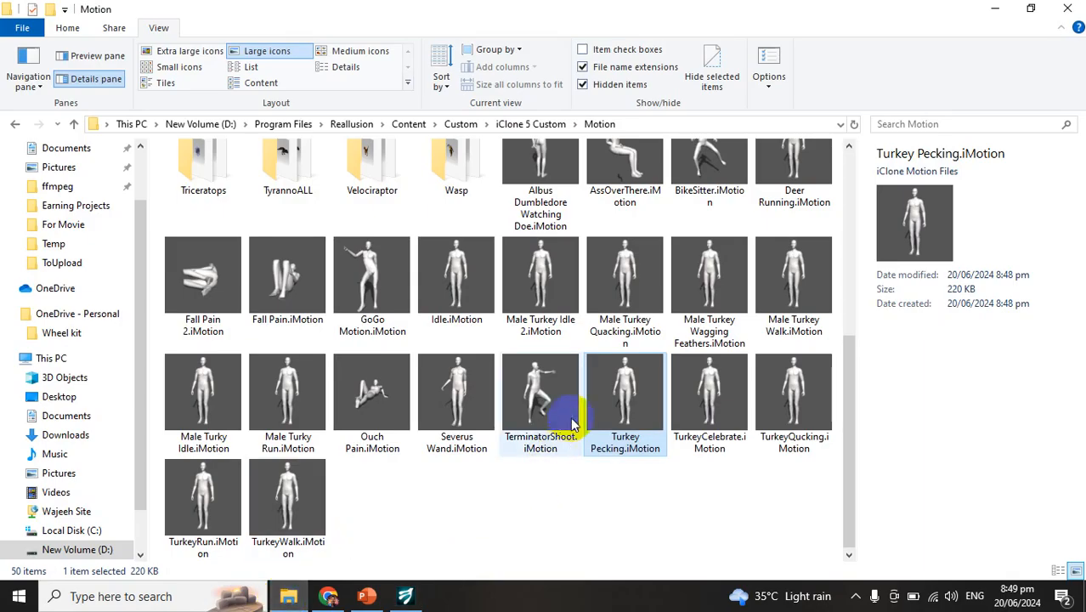
left_click_drag(618, 386, 633, 329)
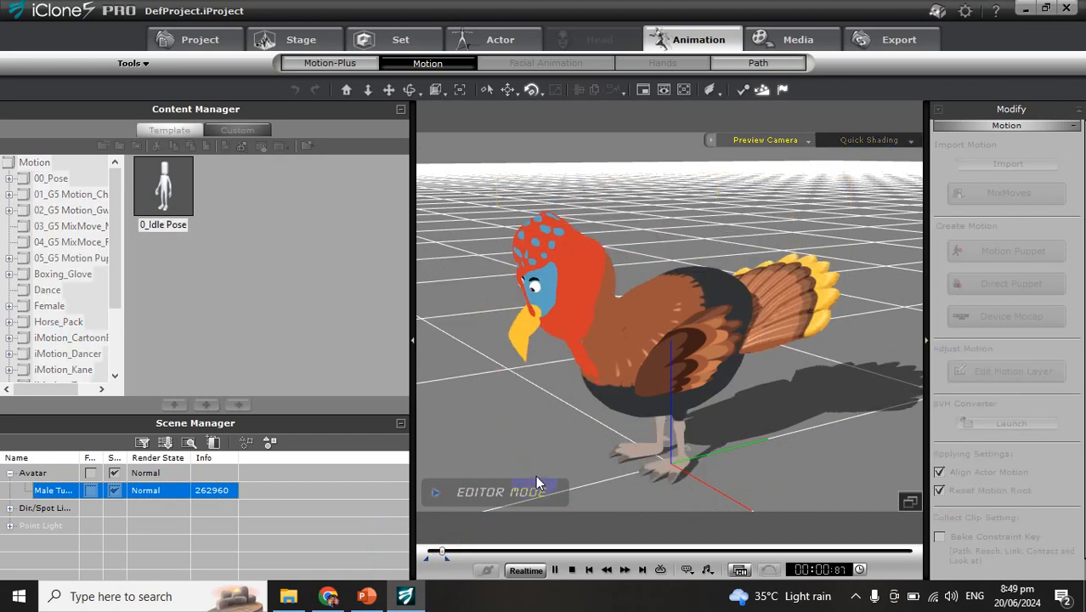
left_click_drag(445, 553, 479, 557)
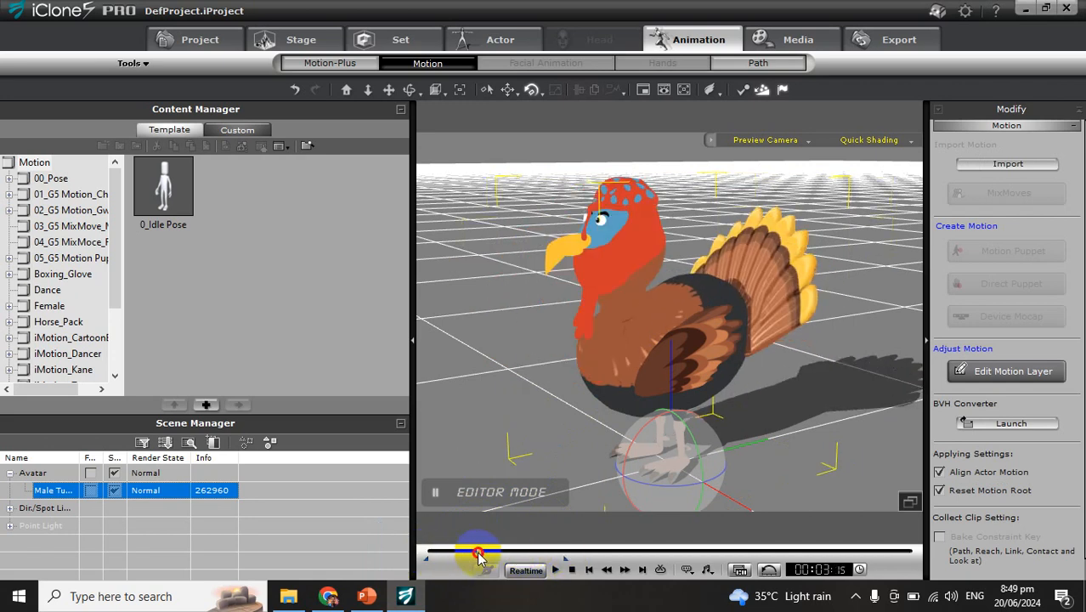
left_click(288, 596)
left_click_drag(605, 417, 629, 371)
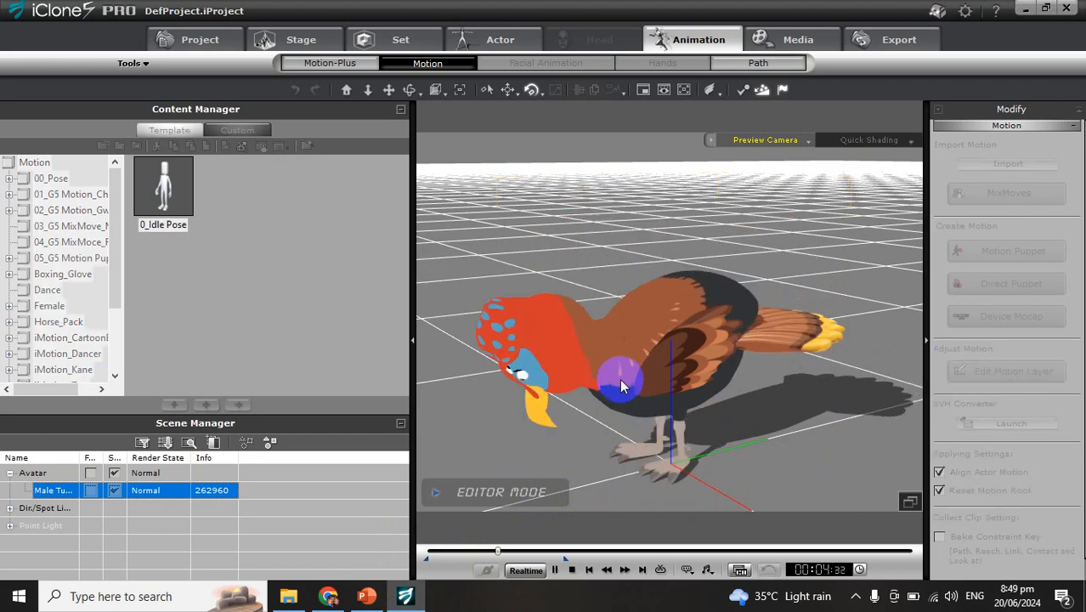
Play back the turkey's combined pecking motion from the start and stop it
left_click(557, 566)
left_click(572, 570)
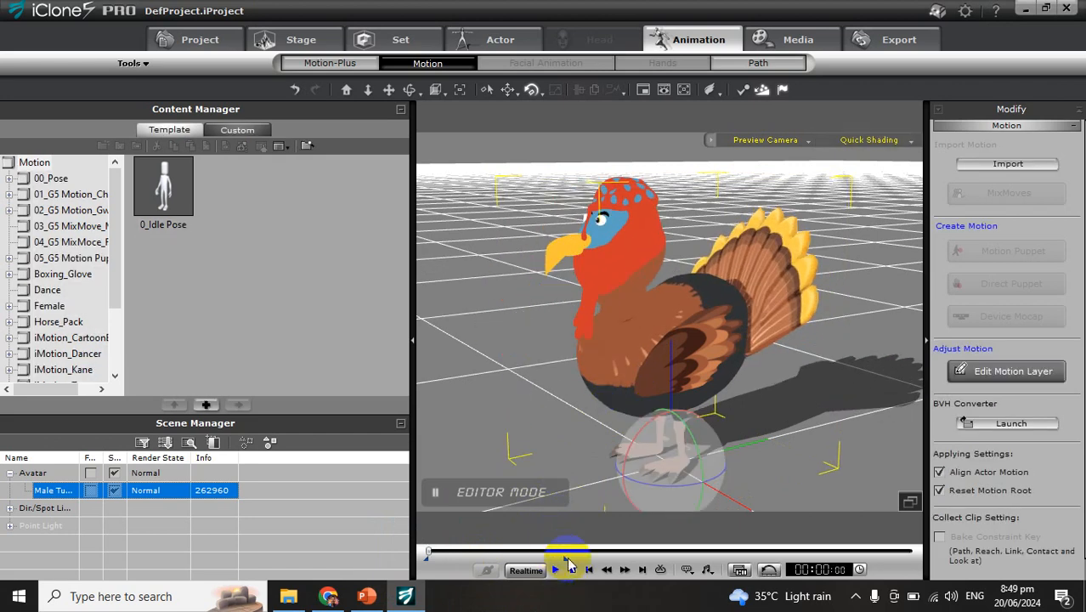
left_click(555, 570)
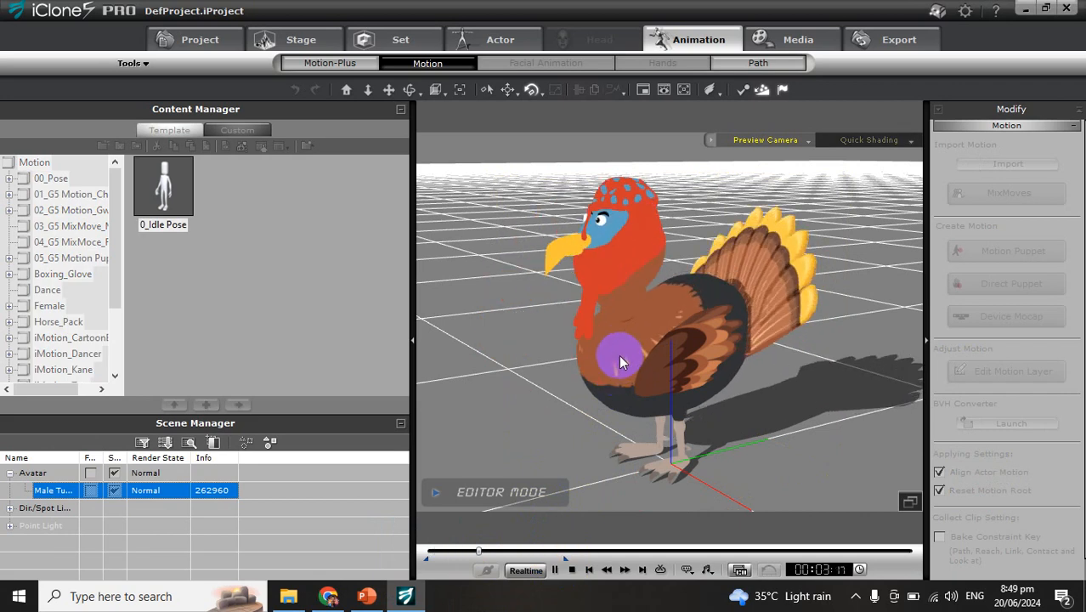
left_click(570, 570)
left_click(642, 366)
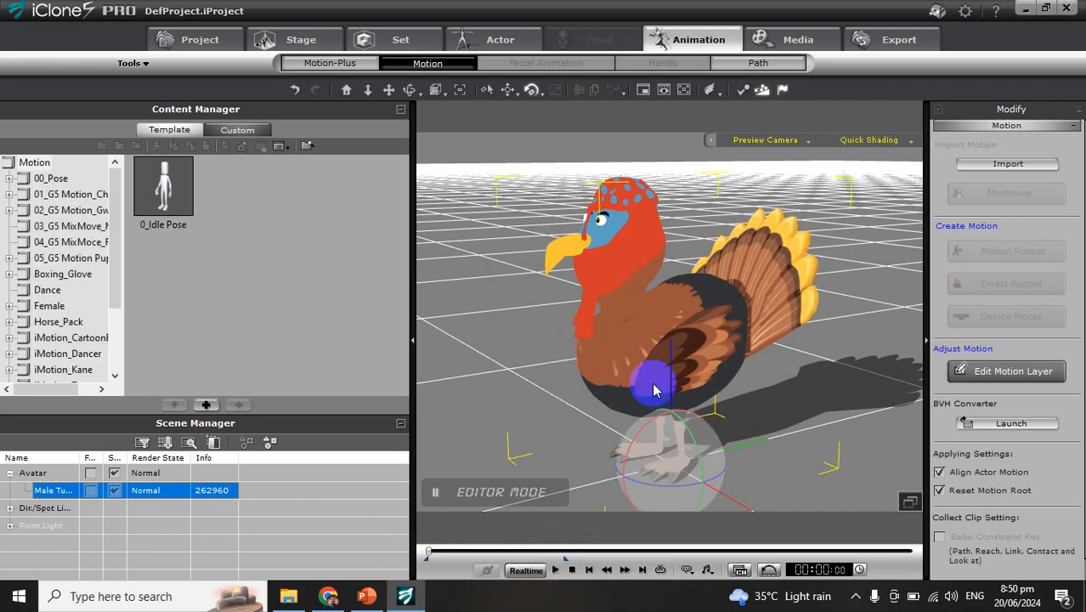
double_click(618, 365)
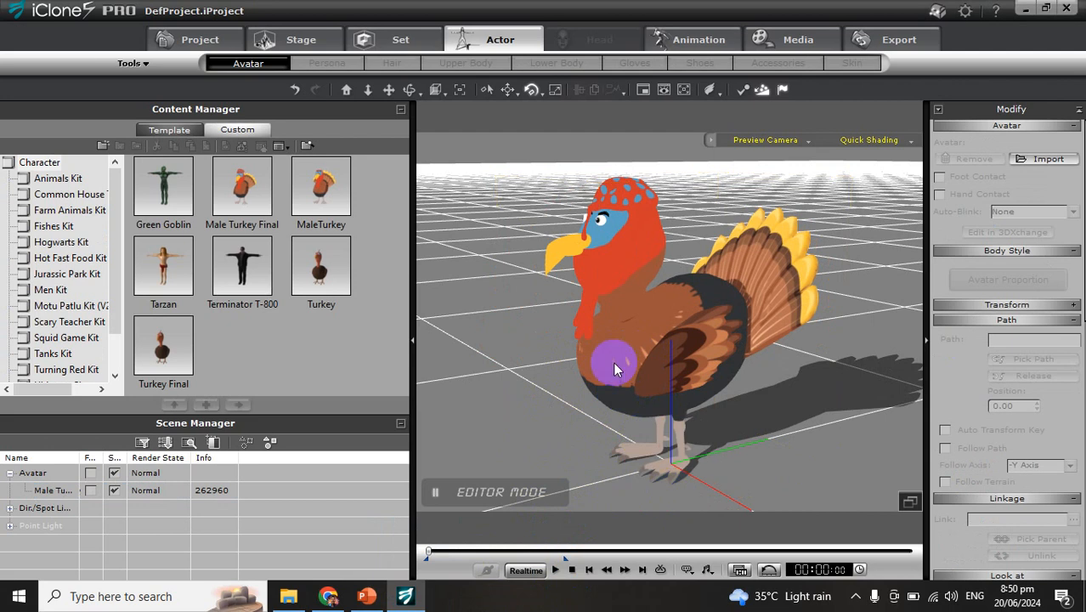
Open the timeline for the turkey and show the Male Turkey's Motion track
left_click(742, 570)
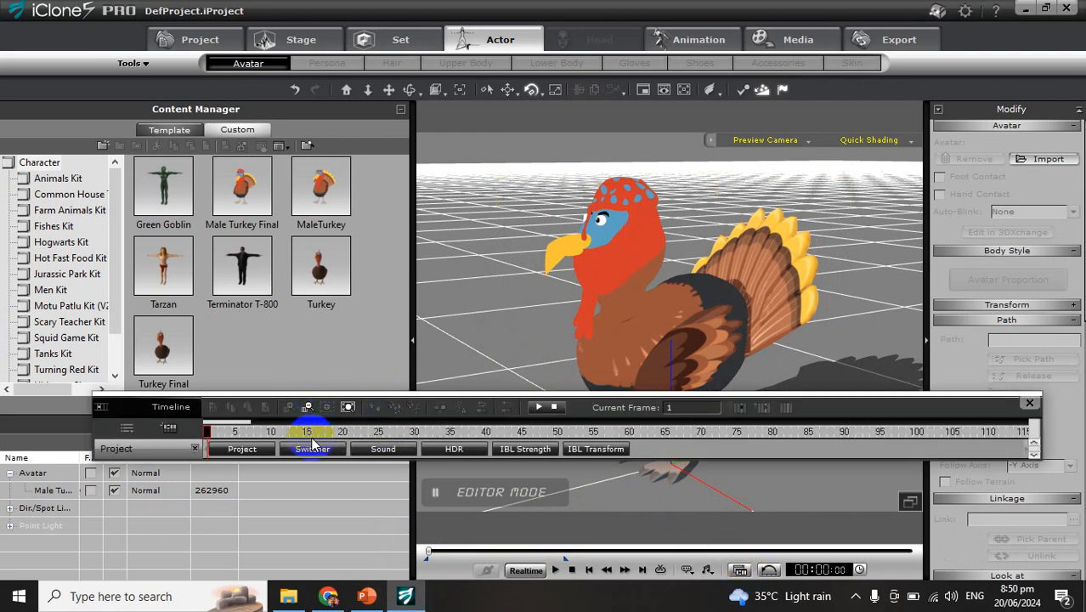
left_click(659, 309)
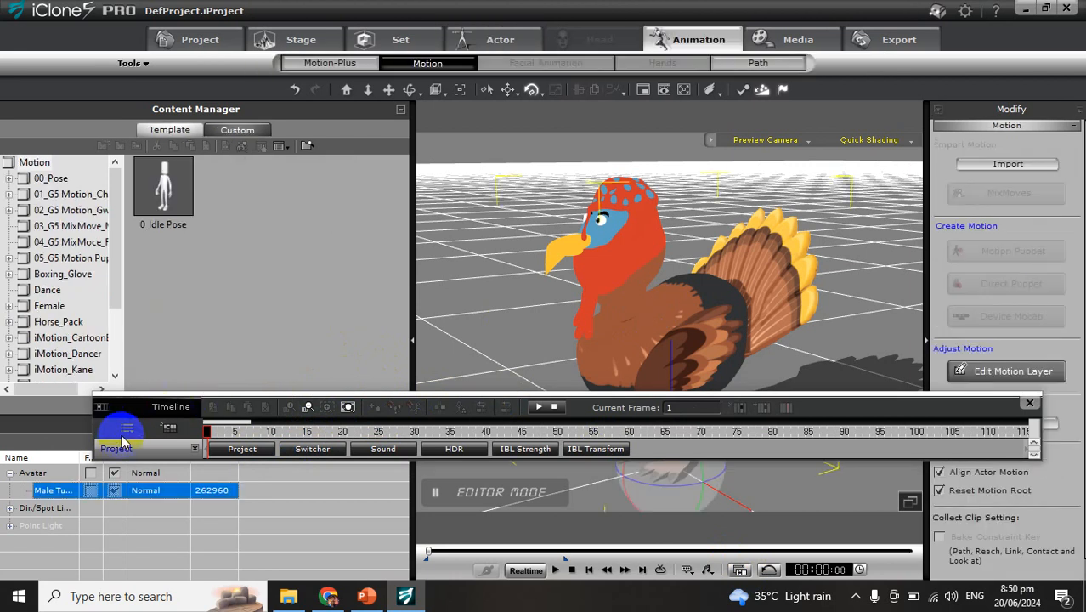
left_click(128, 429)
left_click(129, 457)
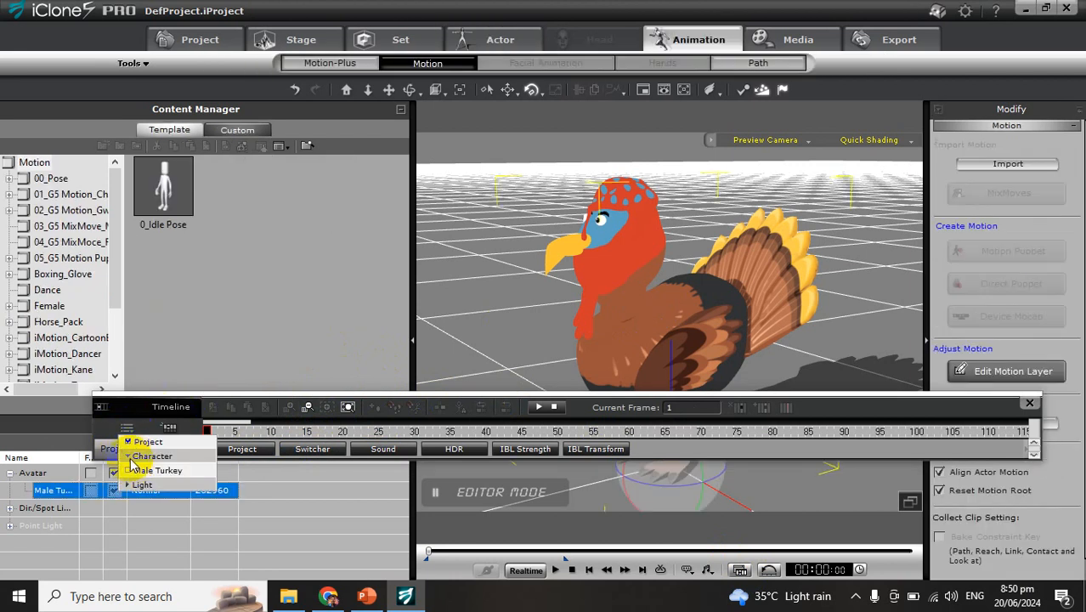
left_click(137, 473)
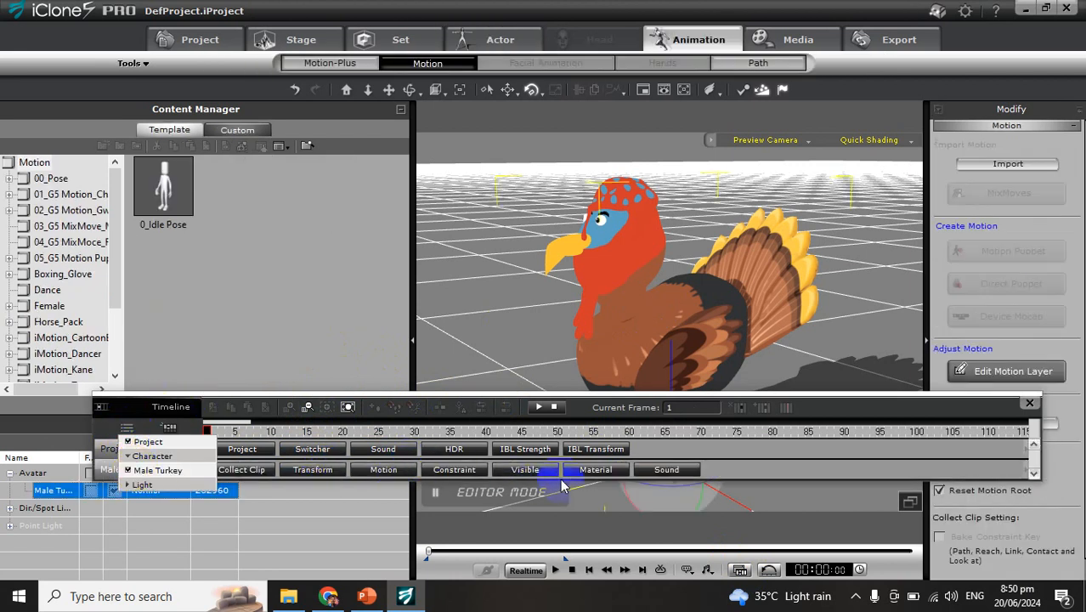
left_click(383, 470)
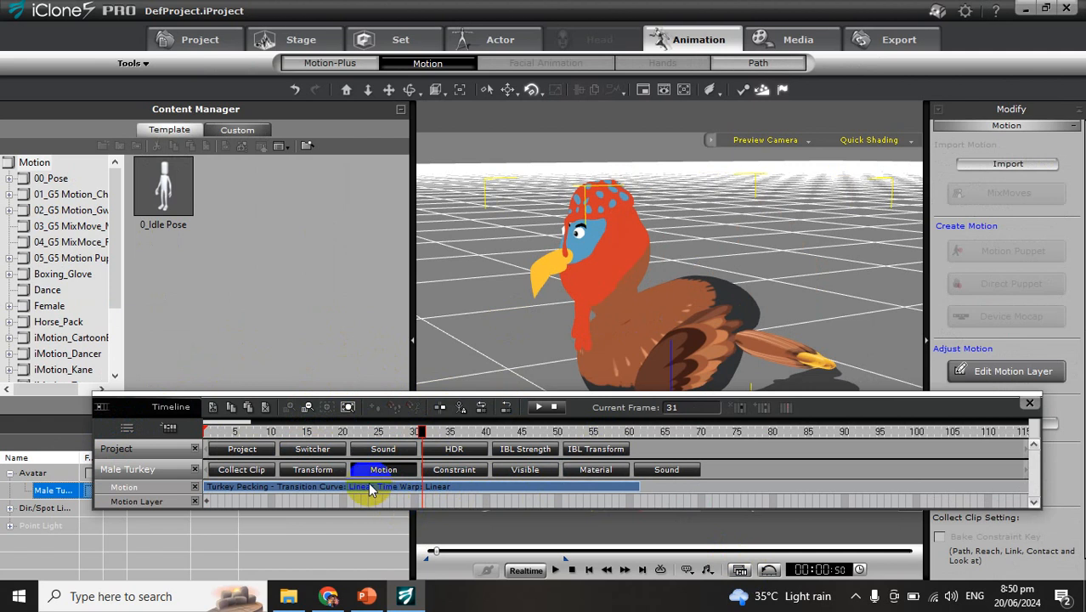
left_click(663, 468)
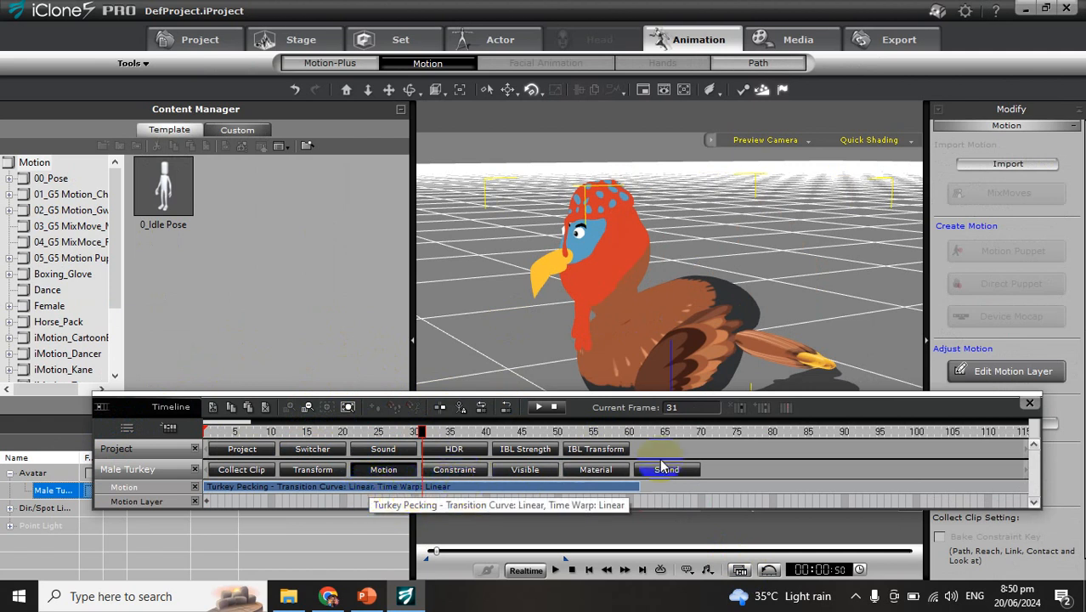
Move the second Turkey Pecking clip closer to the first clip on the Motion track
left_click(348, 410)
left_click(310, 485)
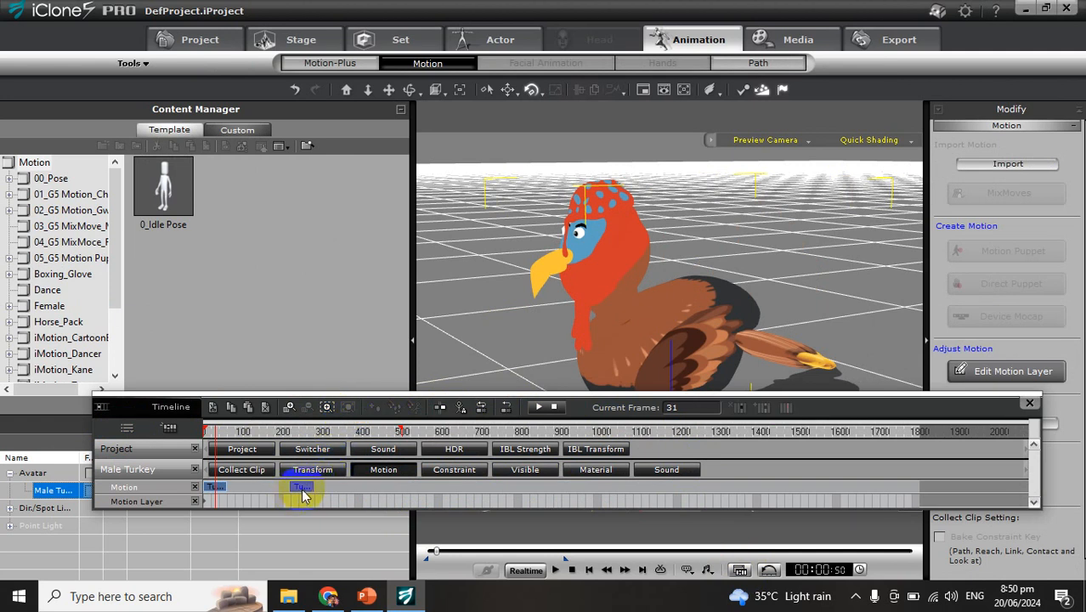
left_click(302, 448)
left_click_drag(298, 433, 315, 432)
left_click_drag(298, 487, 270, 487)
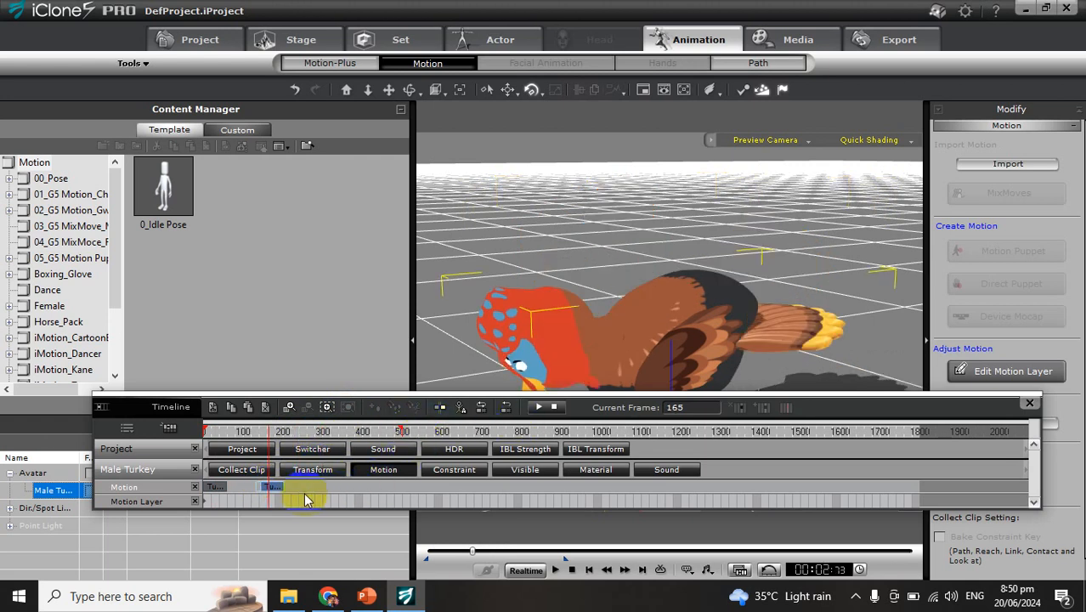
left_click_drag(273, 489, 257, 493)
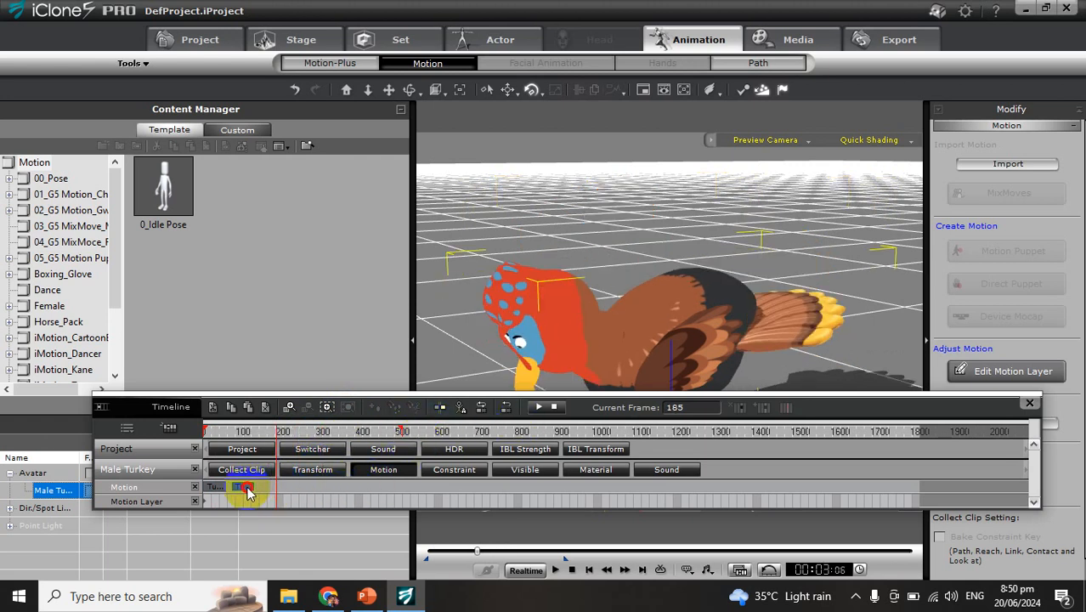
Play back the sequence from frame 101 and move the second Turkey Pecking clip farther from the first
left_click(541, 408)
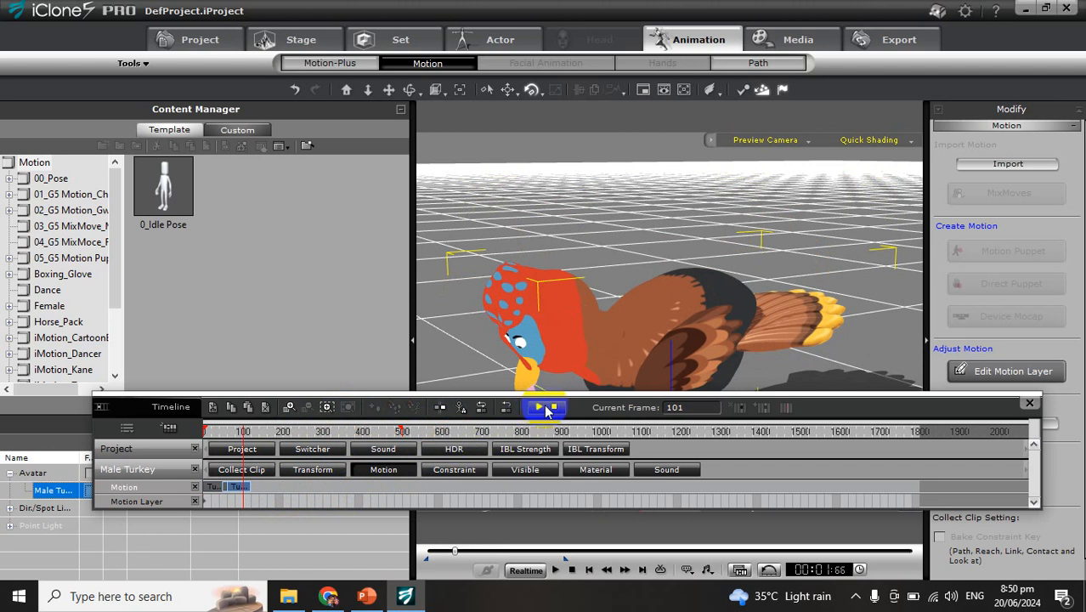
left_click(540, 408)
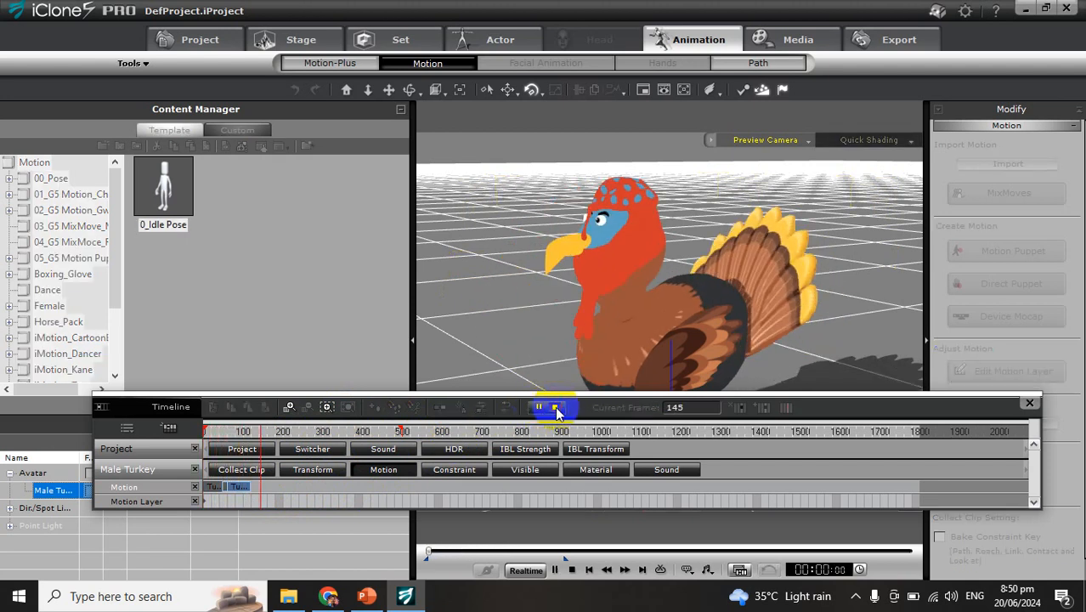
left_click(240, 486)
left_click_drag(252, 491, 270, 490)
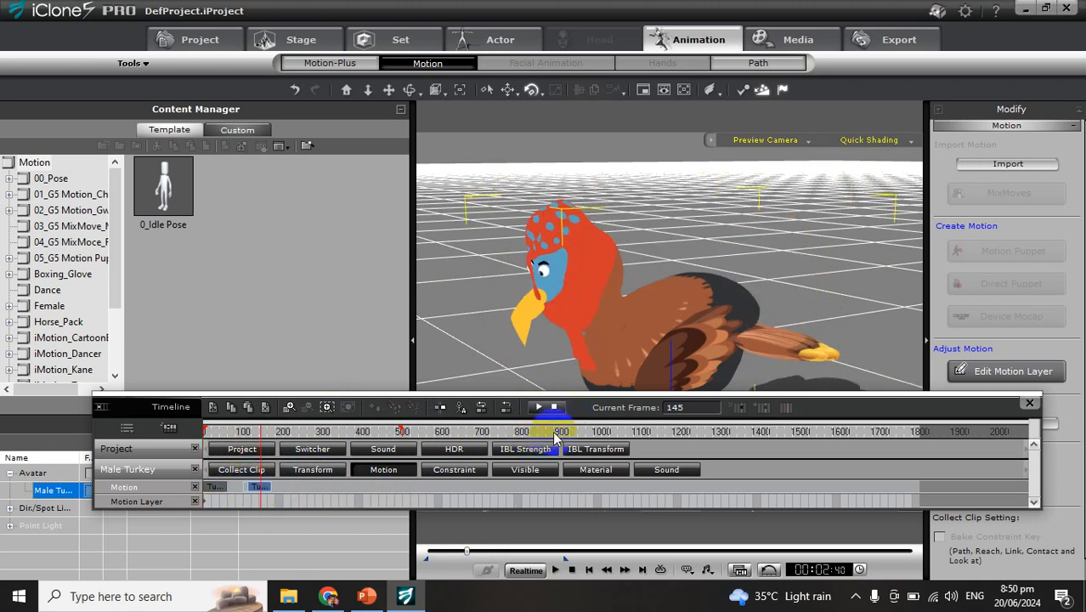
Start a new project without saving the current one, and check the Motion folder in File Explorer before returning to iClone
left_click(1030, 403)
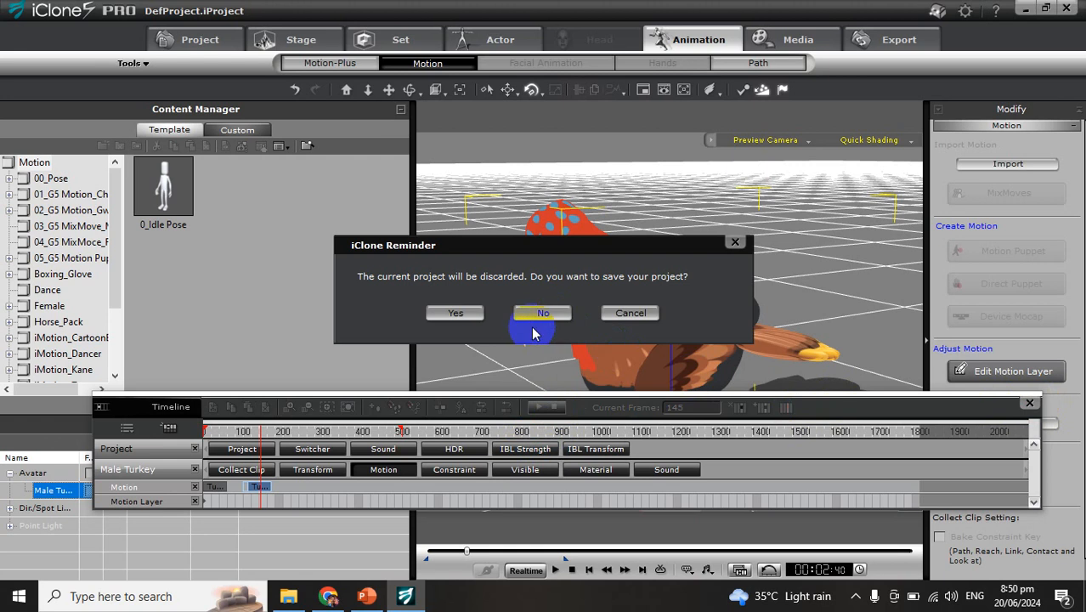
left_click(557, 314)
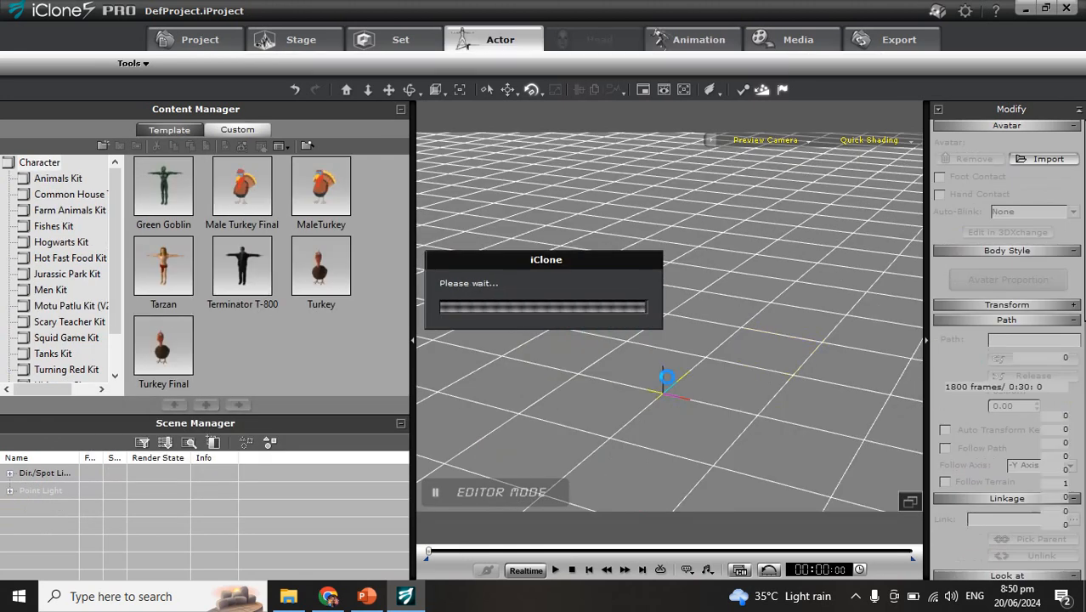
left_click(289, 595)
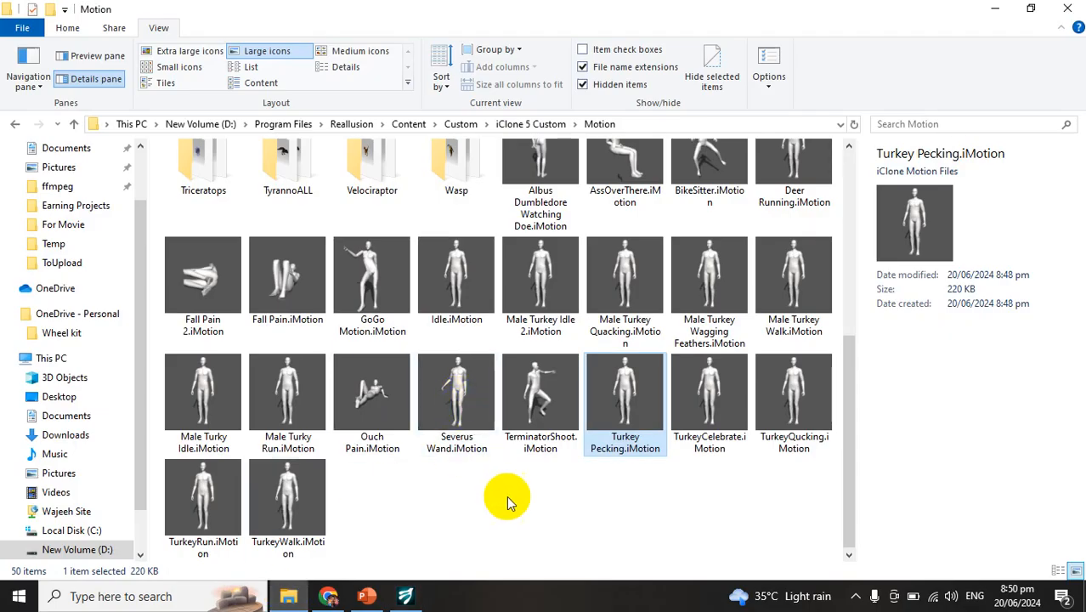
left_click(406, 596)
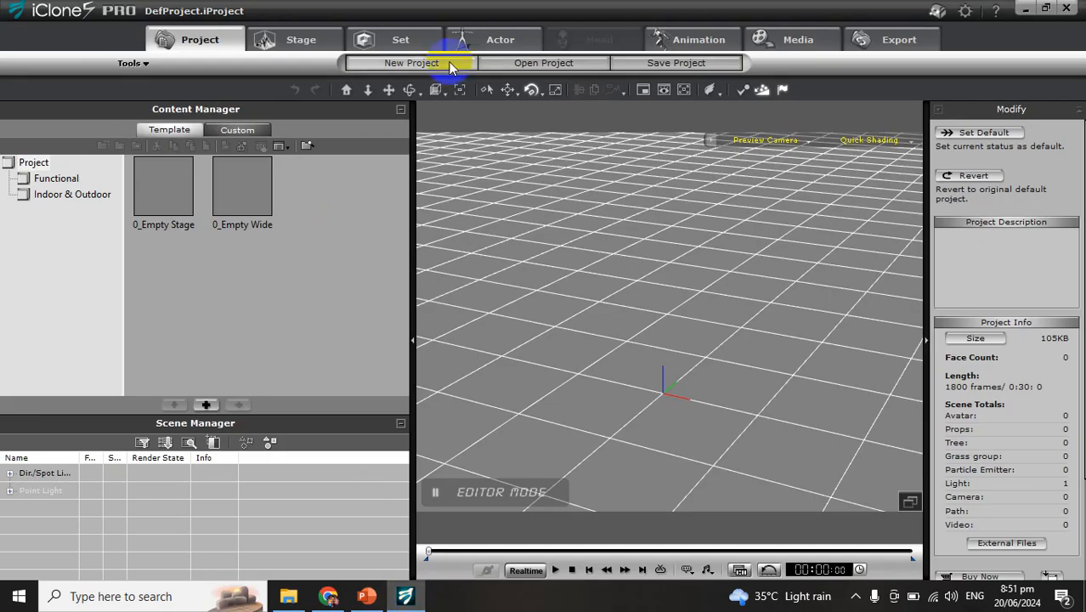
Add the Male Turkey Final custom avatar to the empty scene
left_click(474, 44)
left_click_drag(242, 183, 657, 388)
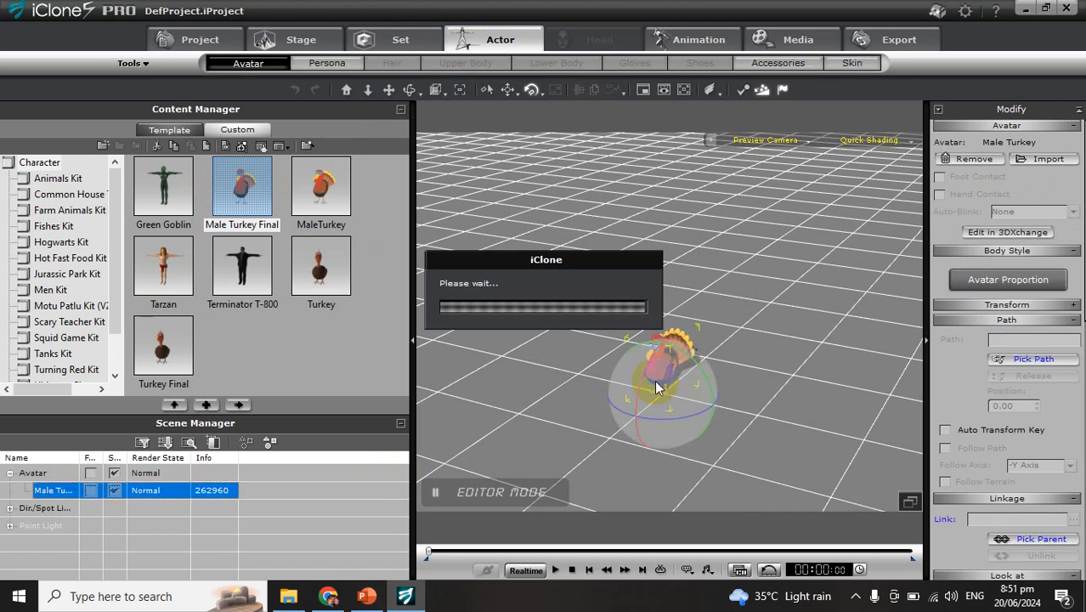
key("f")
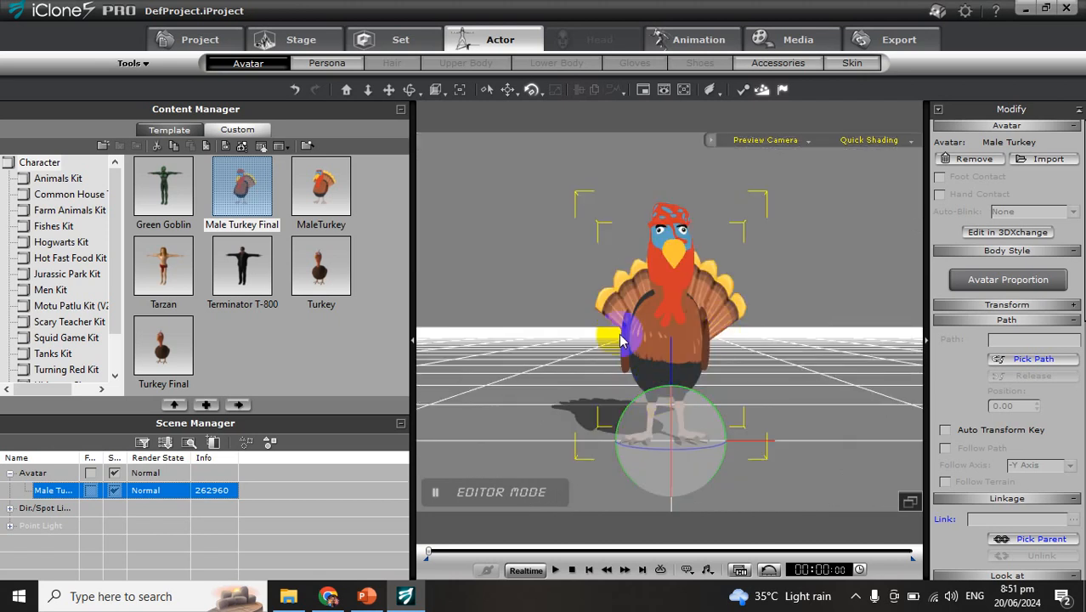
Try TurkeyRun.iMotion from the Motion folder on the male turkey and undo it
left_click(287, 595)
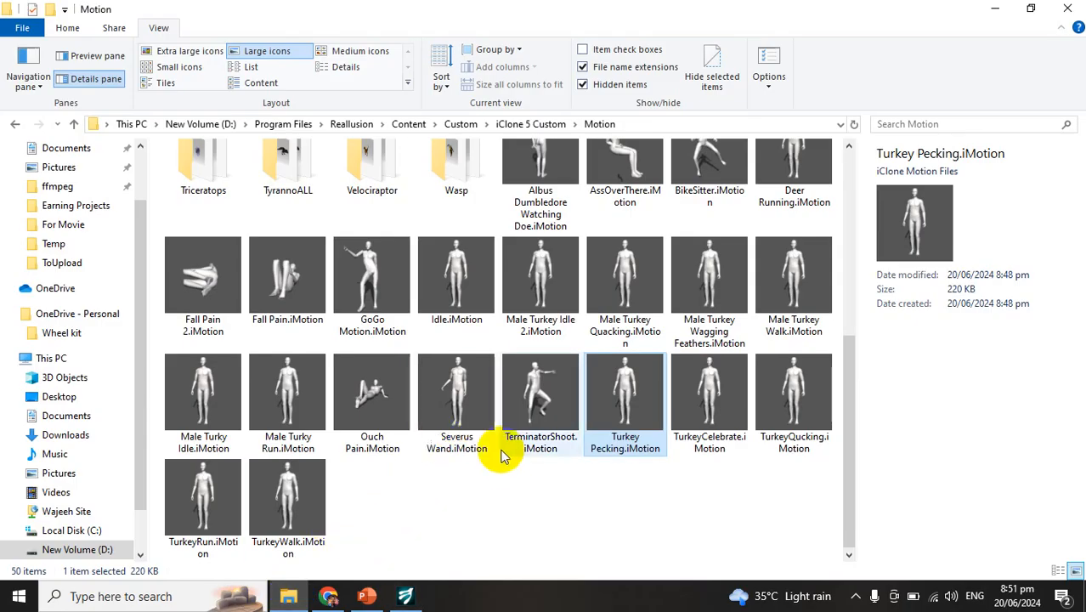
left_click_drag(205, 538, 658, 348)
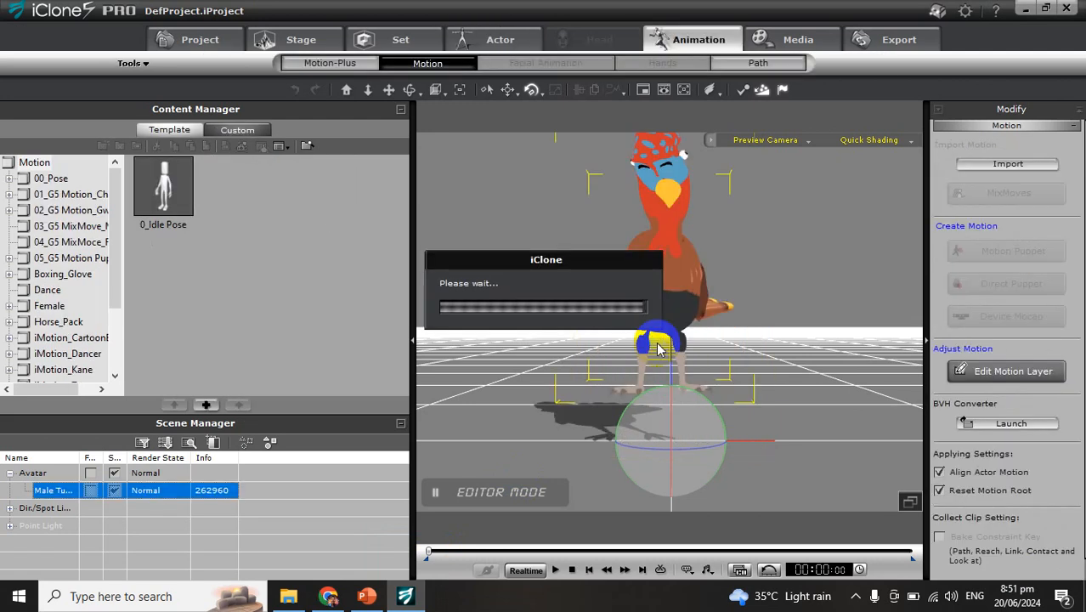
left_click(573, 569)
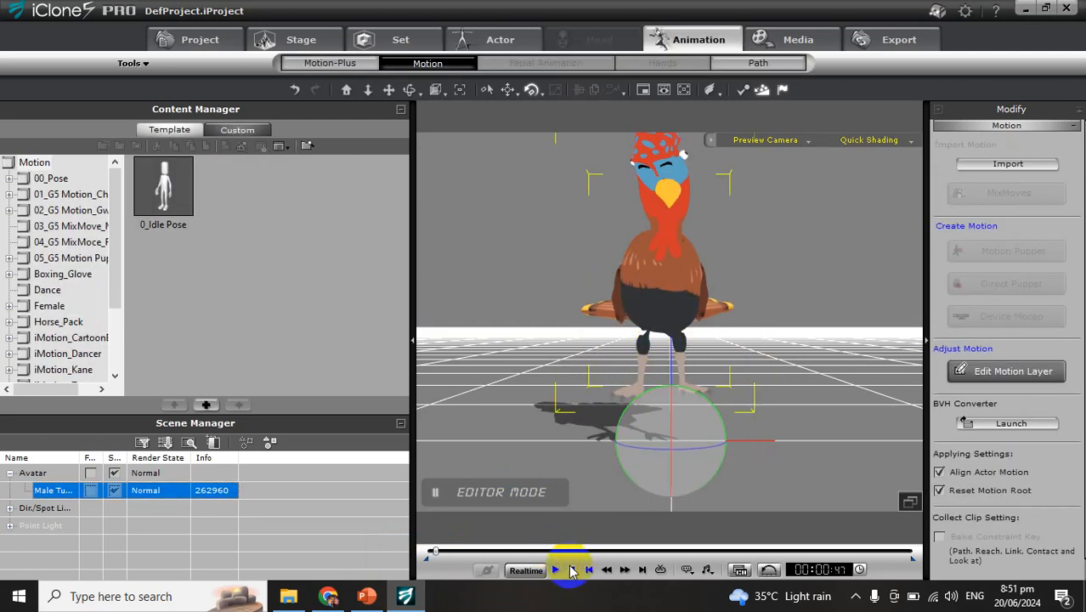
key("ctrl+z")
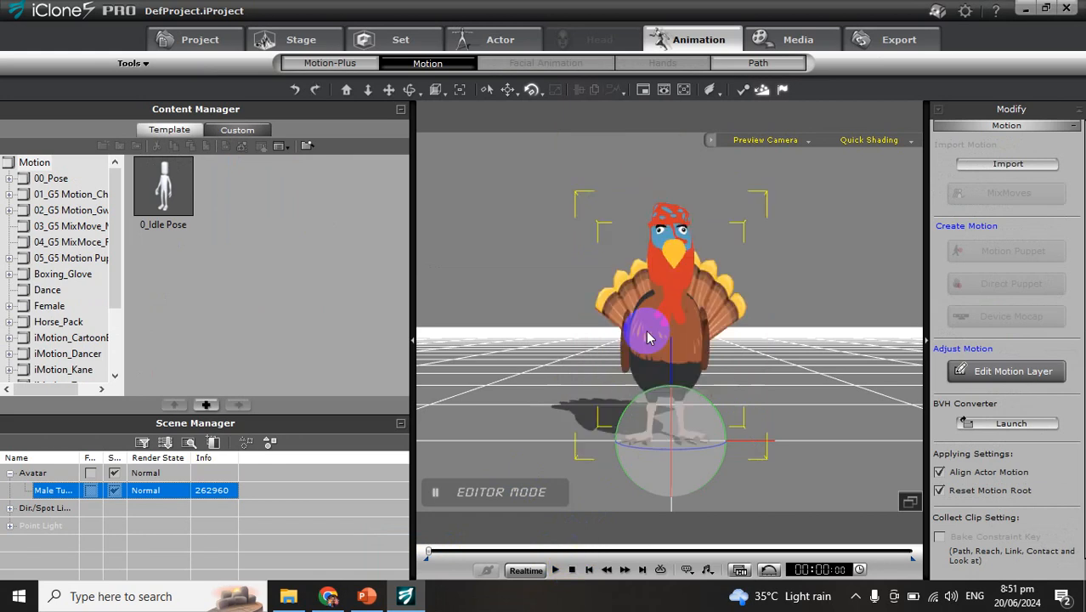
Apply Male Turky Run.iMotion from the File Explorer Motion folder to the turkey twice in succession
left_click(288, 596)
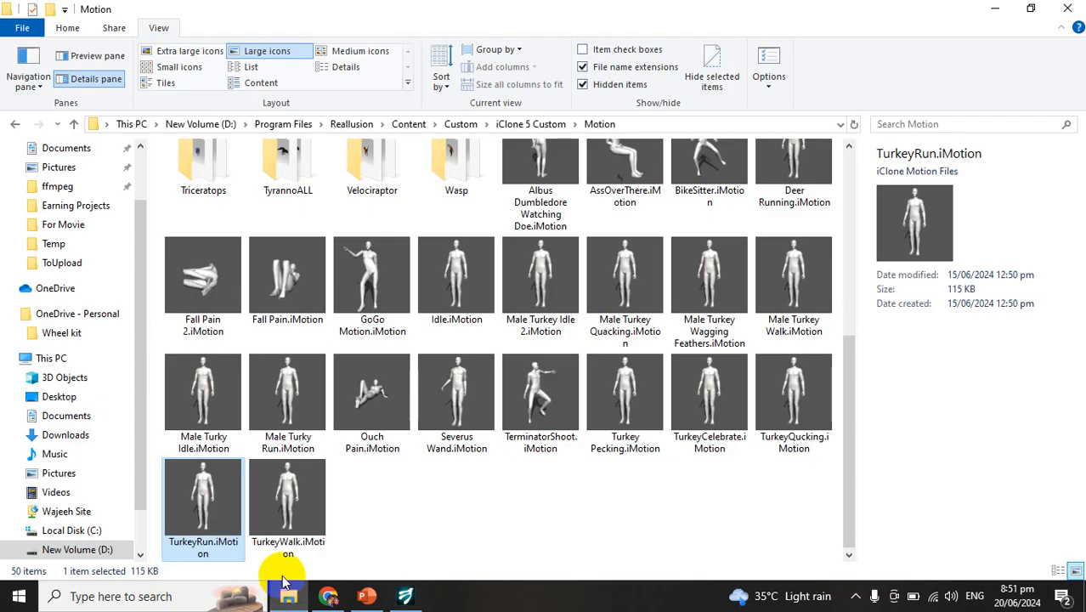
left_click(502, 537)
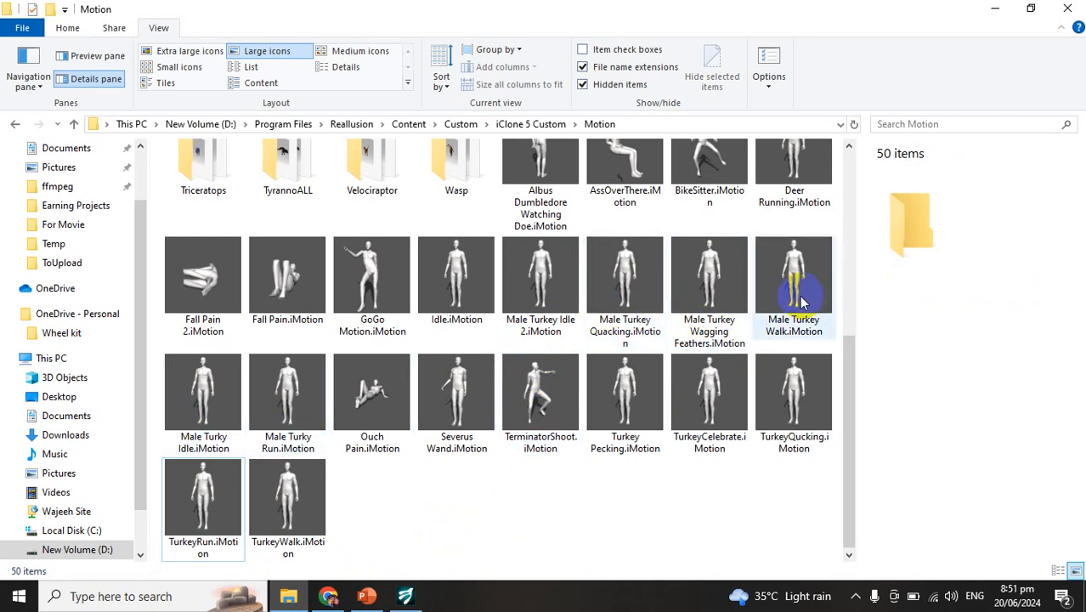
left_click_drag(285, 405, 666, 344)
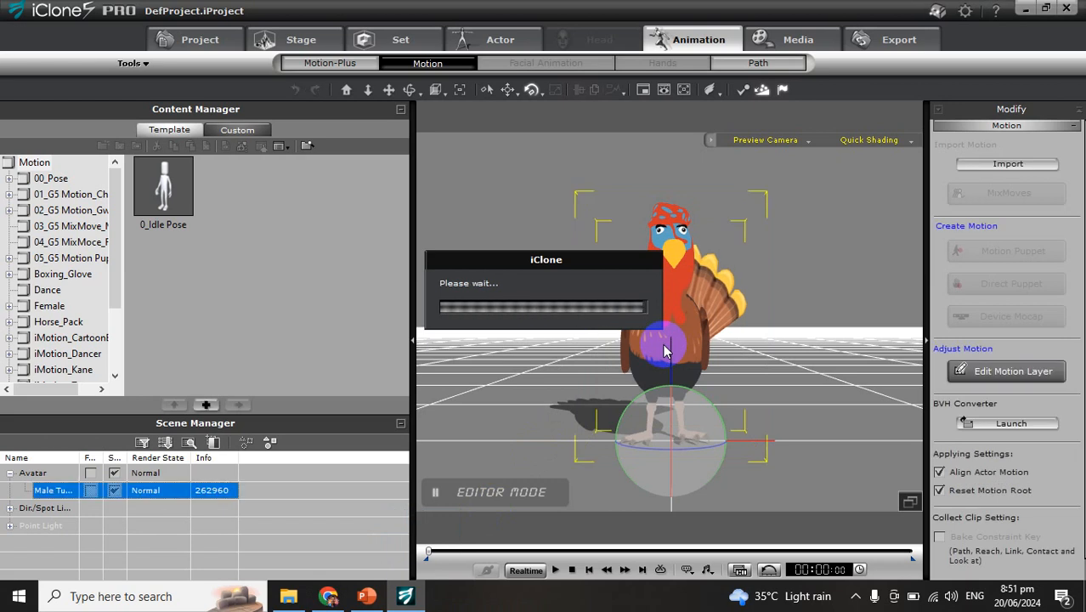
left_click(676, 348)
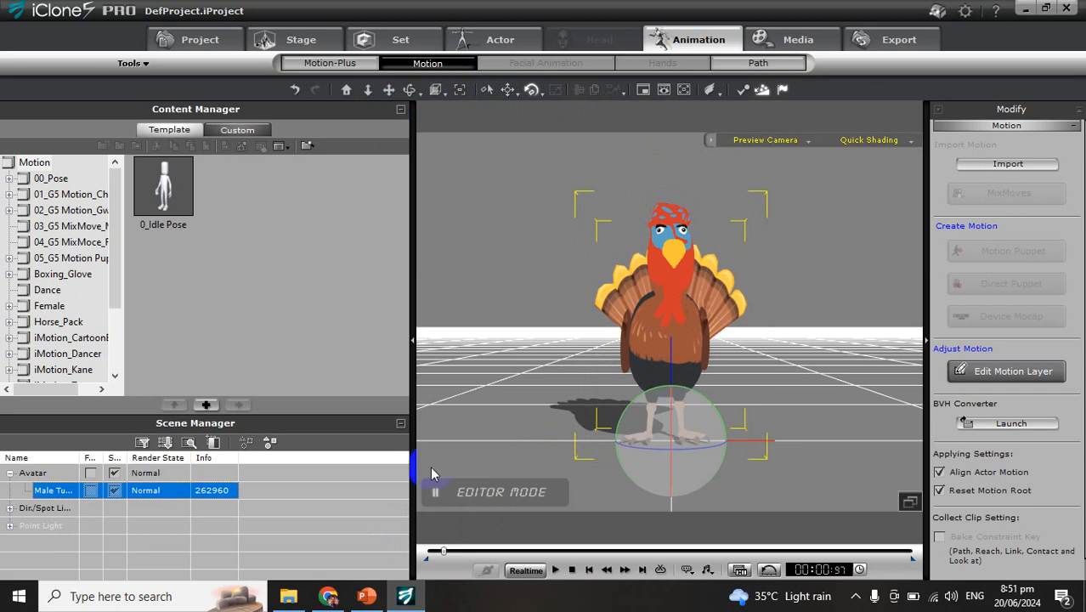
left_click(288, 596)
left_click_drag(259, 415, 659, 347)
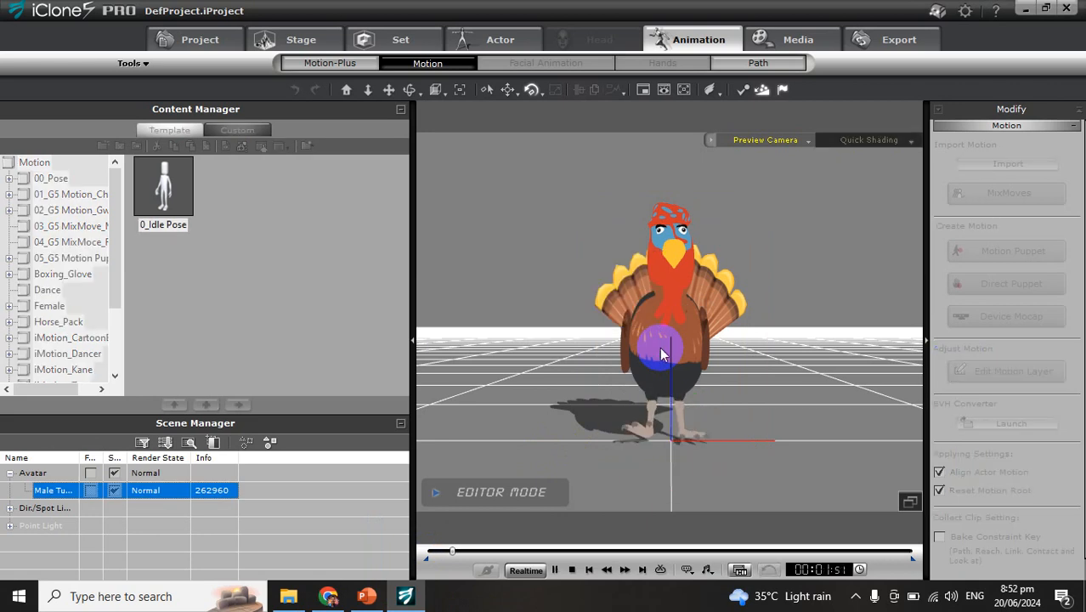
Play back the turkey's run motion from the start, and stop the playback
left_click_drag(459, 554, 407, 549)
left_click(558, 574)
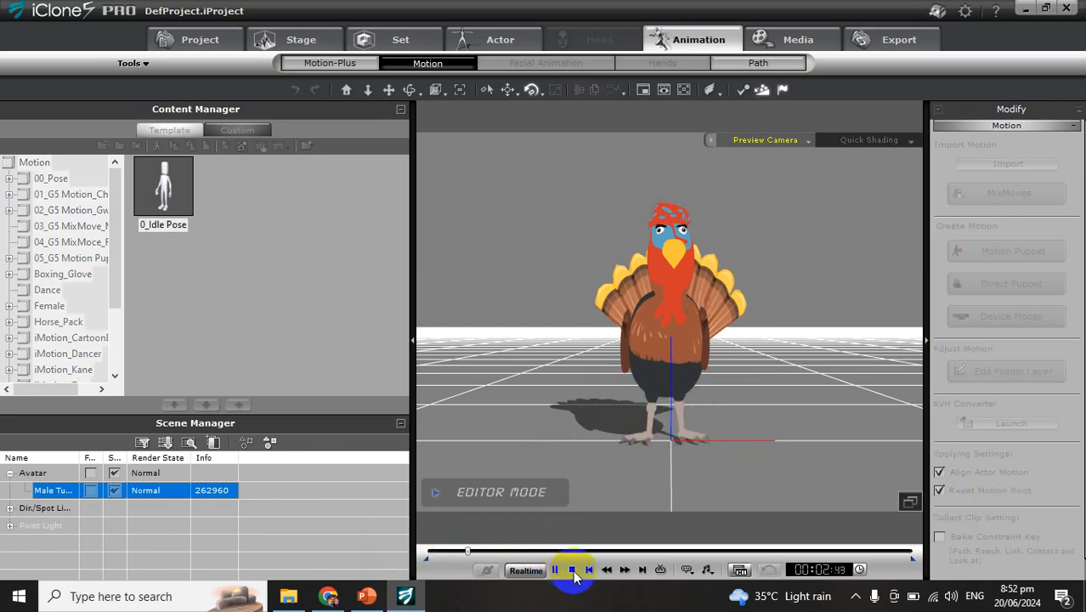
left_click(572, 570)
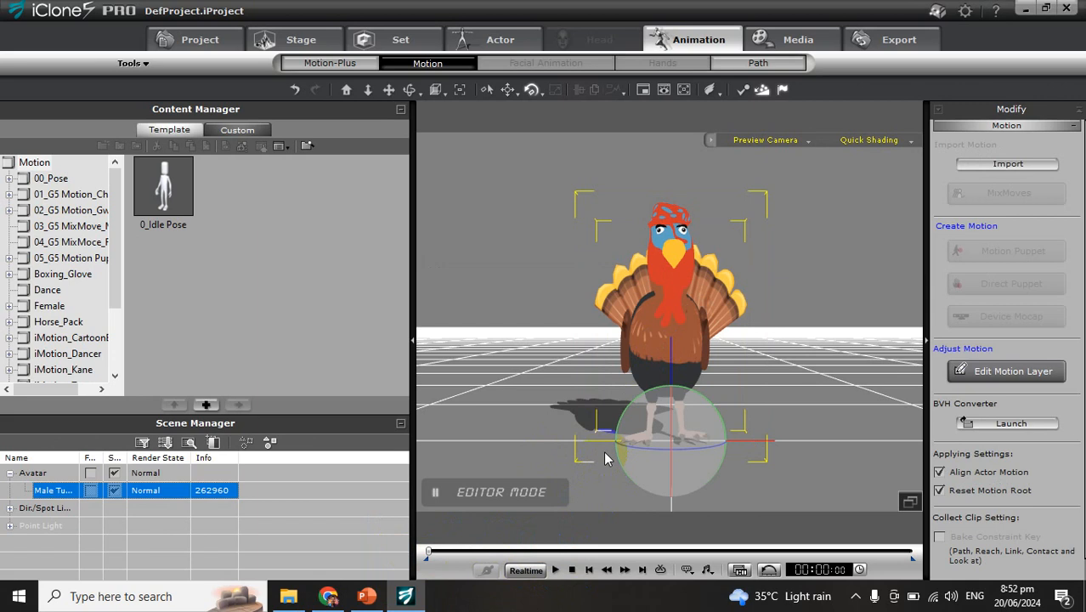
Open the timeline, list the Male Turkey character in it, and show its Motion track
left_click(739, 571)
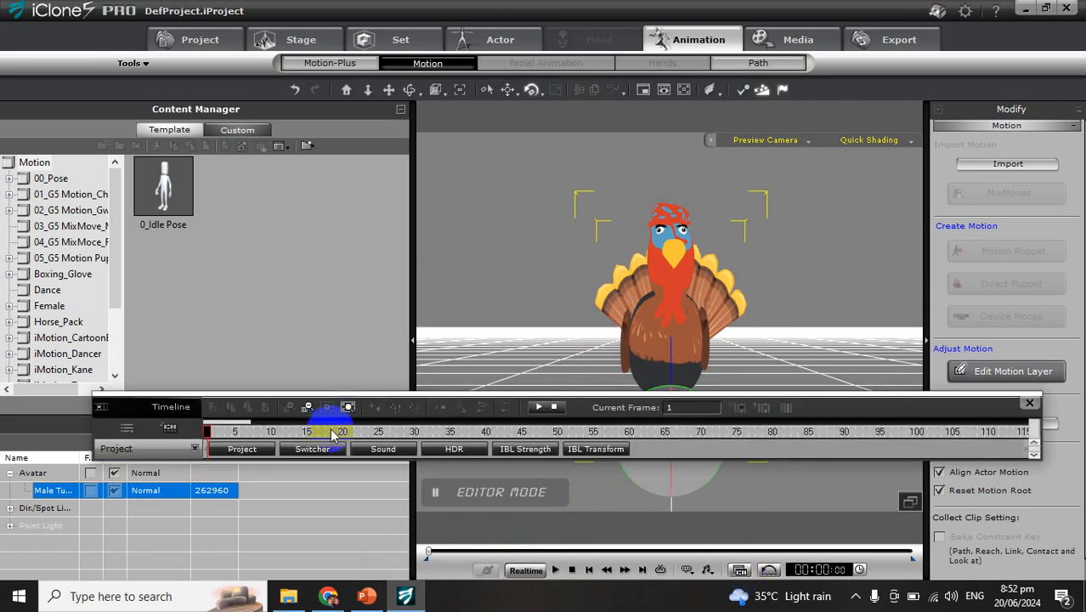
left_click(127, 429)
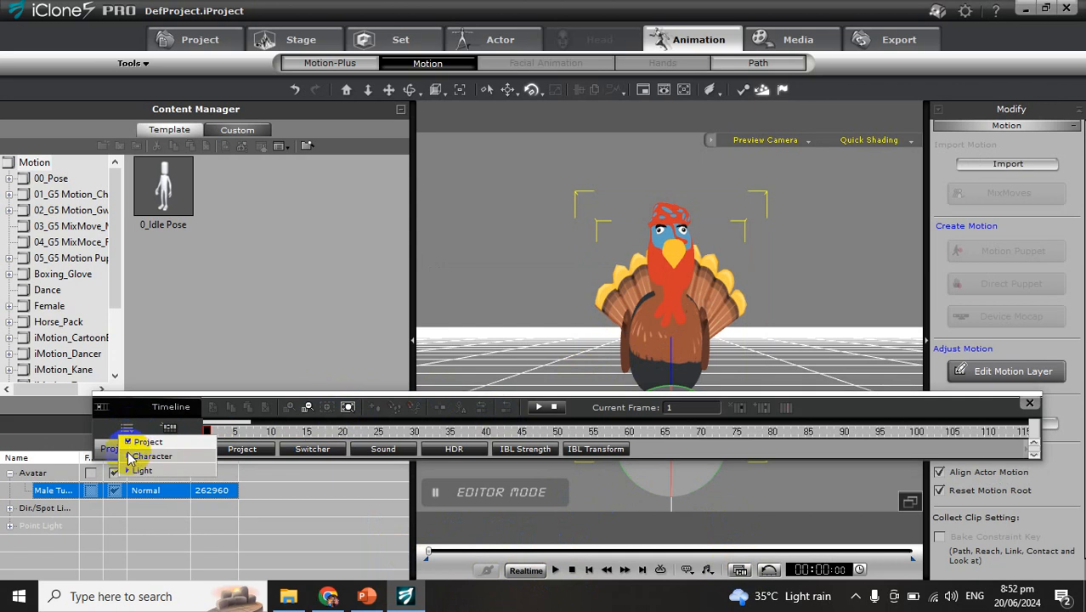
left_click(130, 457)
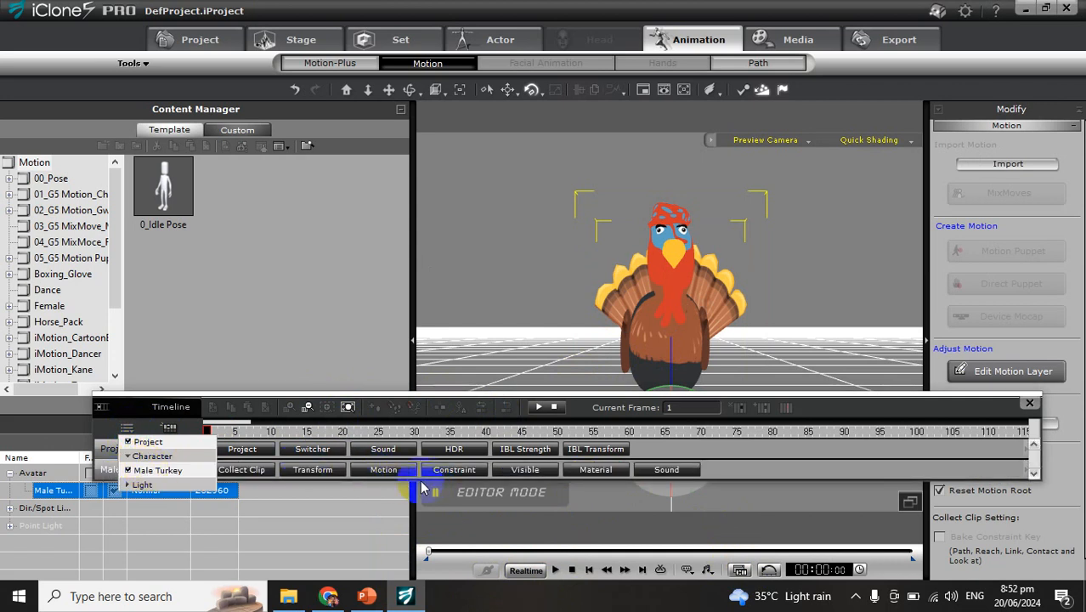
left_click(389, 469)
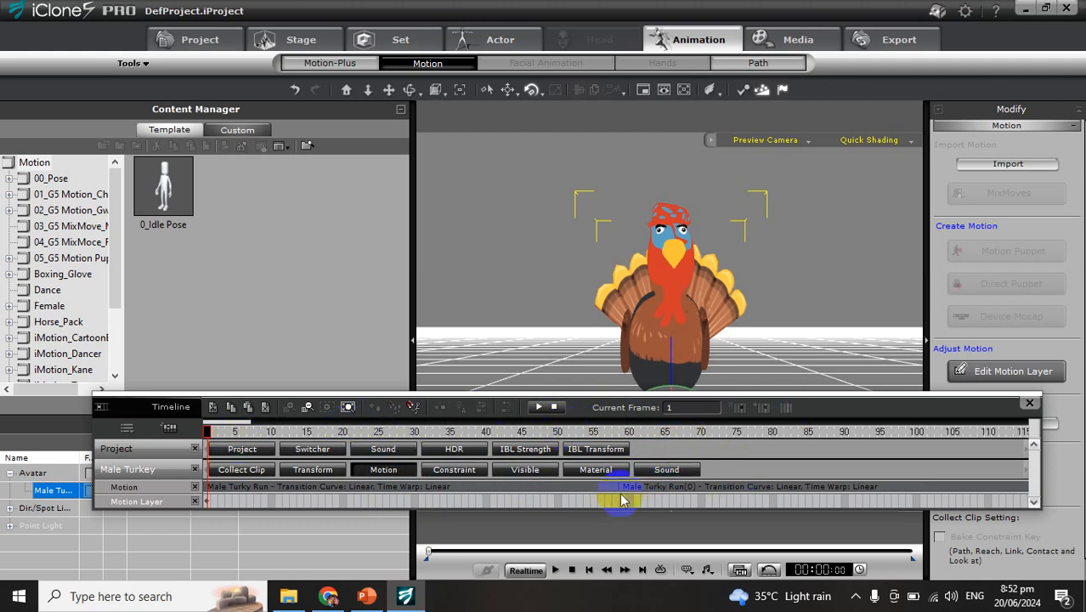
Remove the second Male Turky Run clip from the Motion track and return to the first frame
left_click(355, 410)
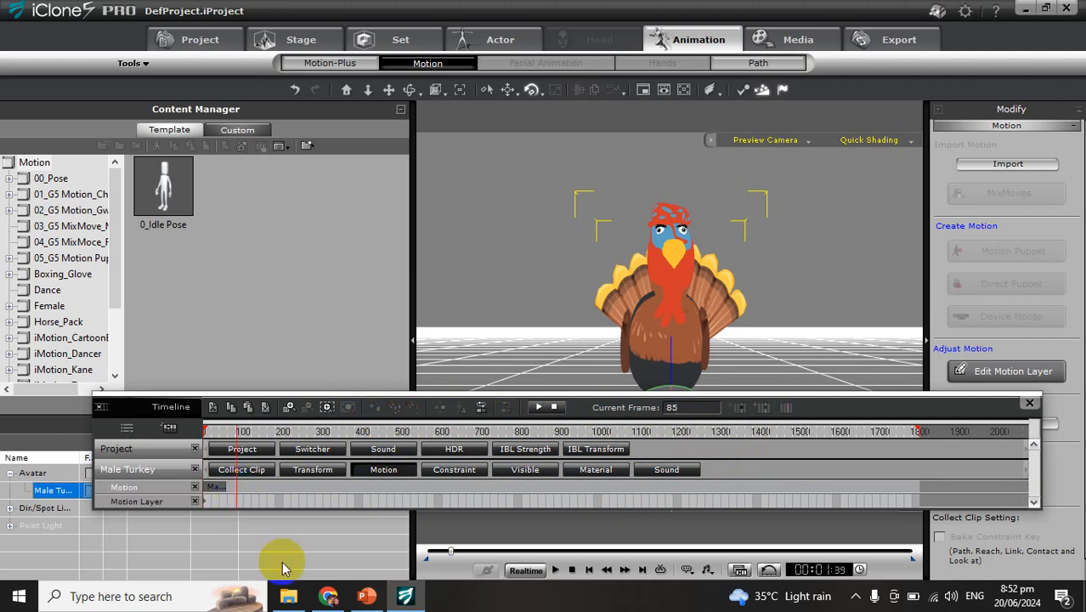
left_click(290, 408)
left_click(289, 408)
left_click(290, 408)
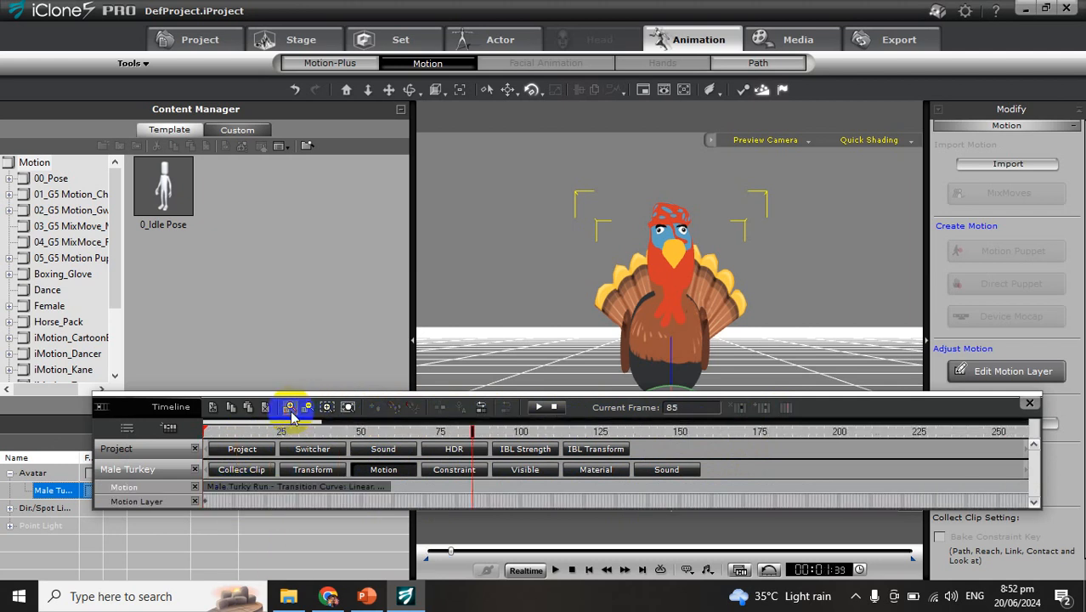
left_click(290, 408)
left_click_drag(207, 443, 169, 449)
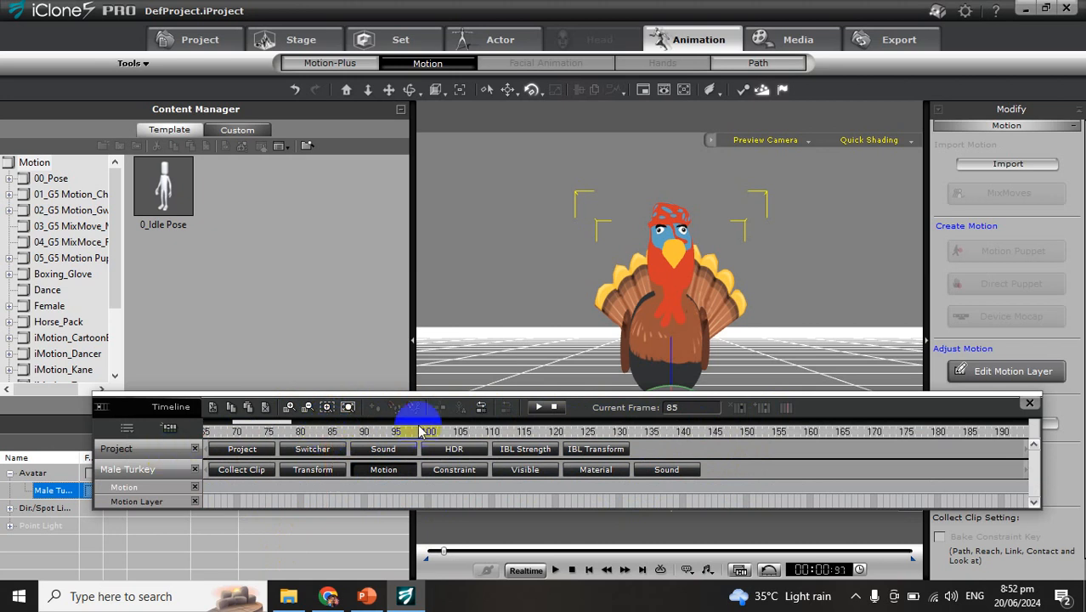
left_click(555, 408)
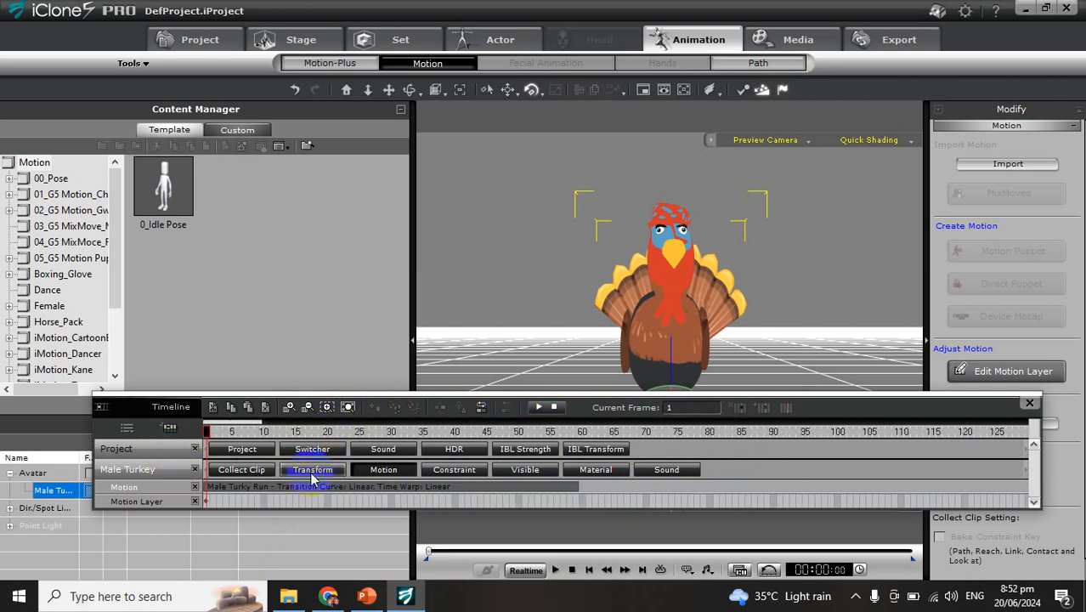
Scrub through the run motion to find the loop's start pose, and break the Male Turky Run clip at frame 7
left_click_drag(228, 432, 493, 432)
left_click_drag(880, 425, 845, 201)
left_click_drag(469, 214, 200, 289)
left_click(204, 272)
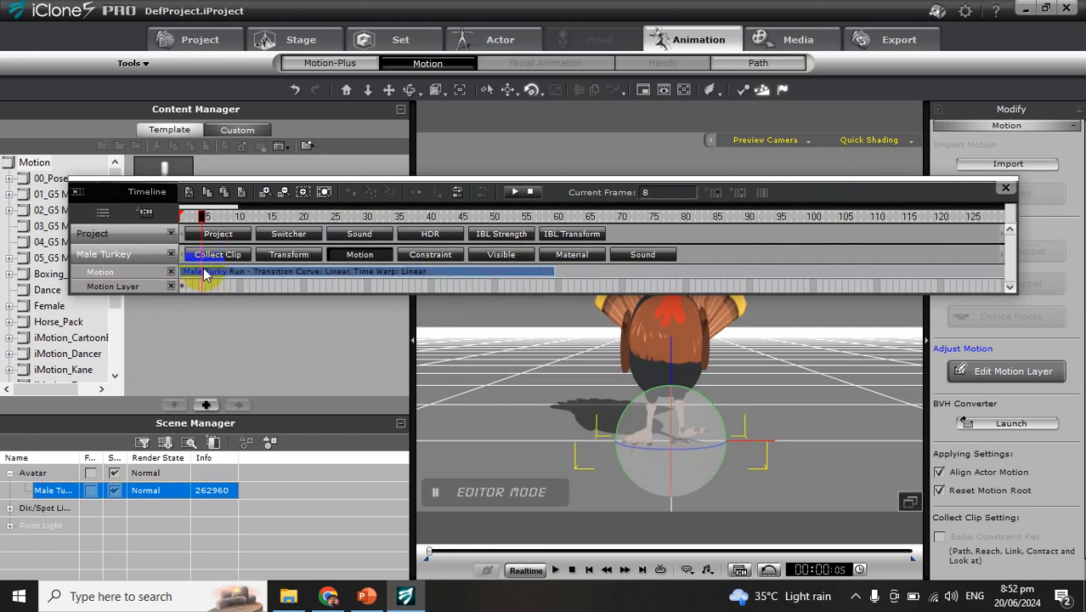
right_click(211, 272)
left_click(218, 218)
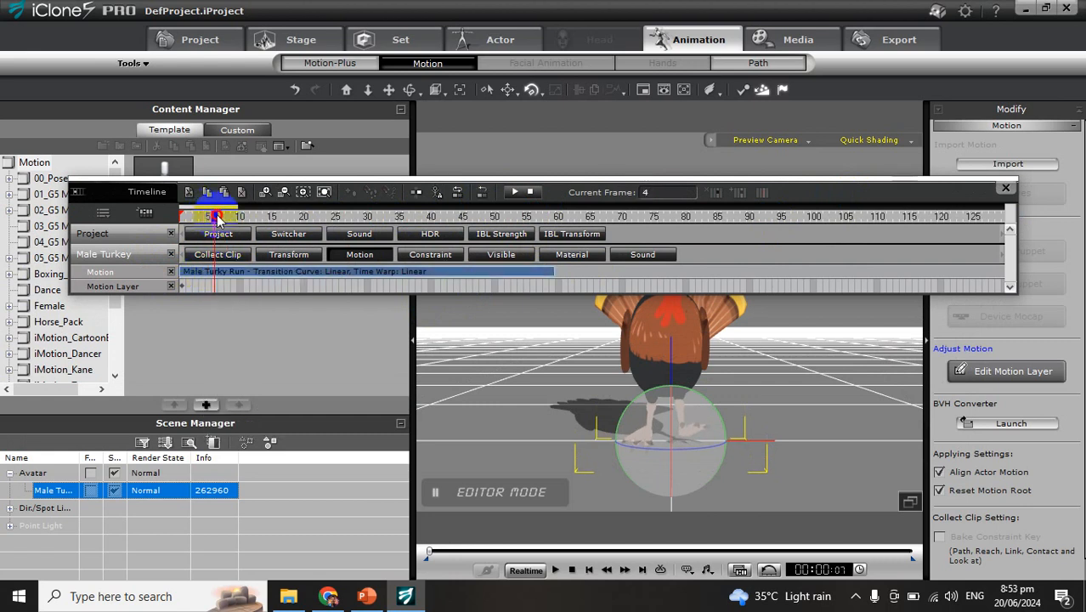
right_click(219, 281)
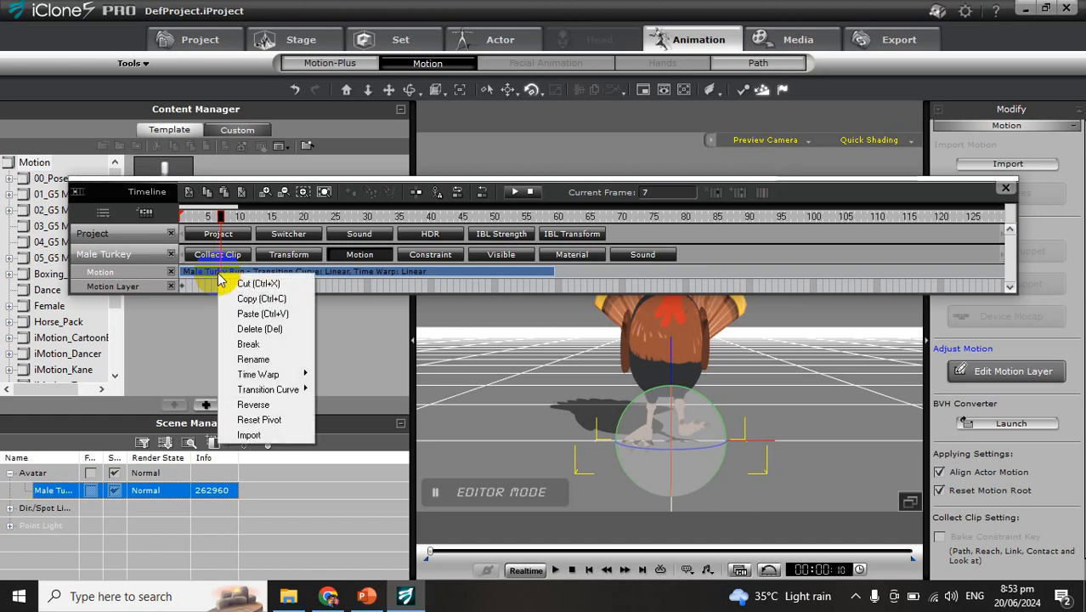
left_click(246, 344)
Break the longer run clip at frame 56 and delete the short piece at its end
left_click_drag(501, 218, 533, 283)
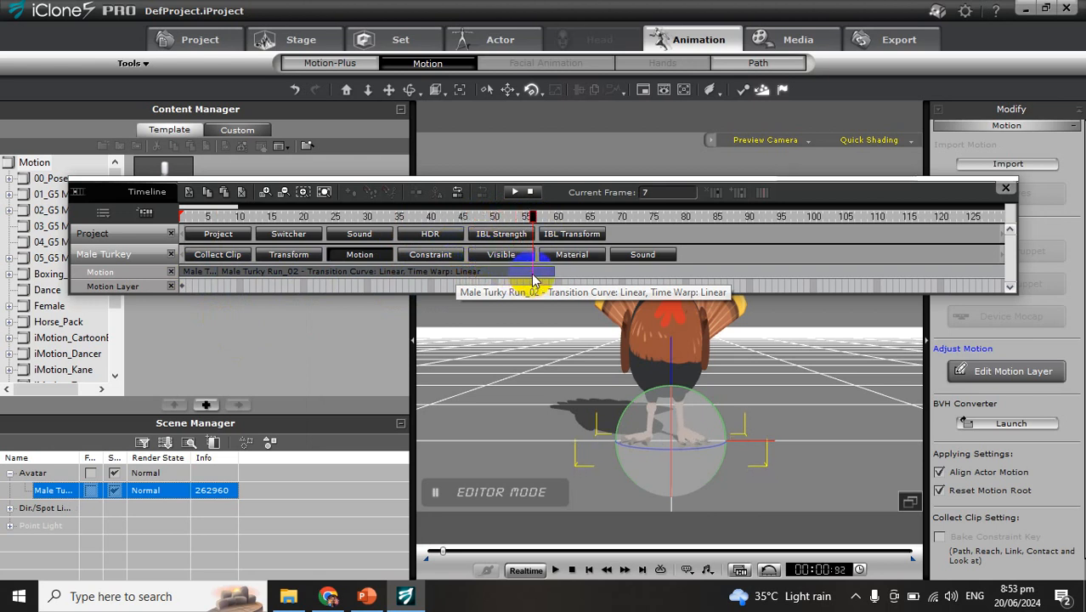
right_click(533, 279)
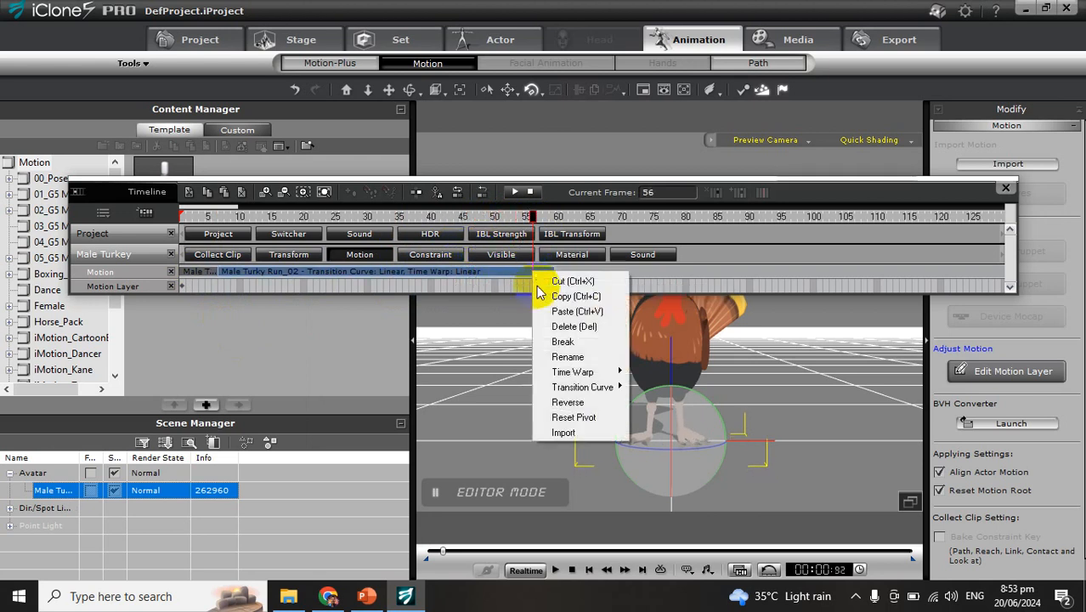
left_click(556, 342)
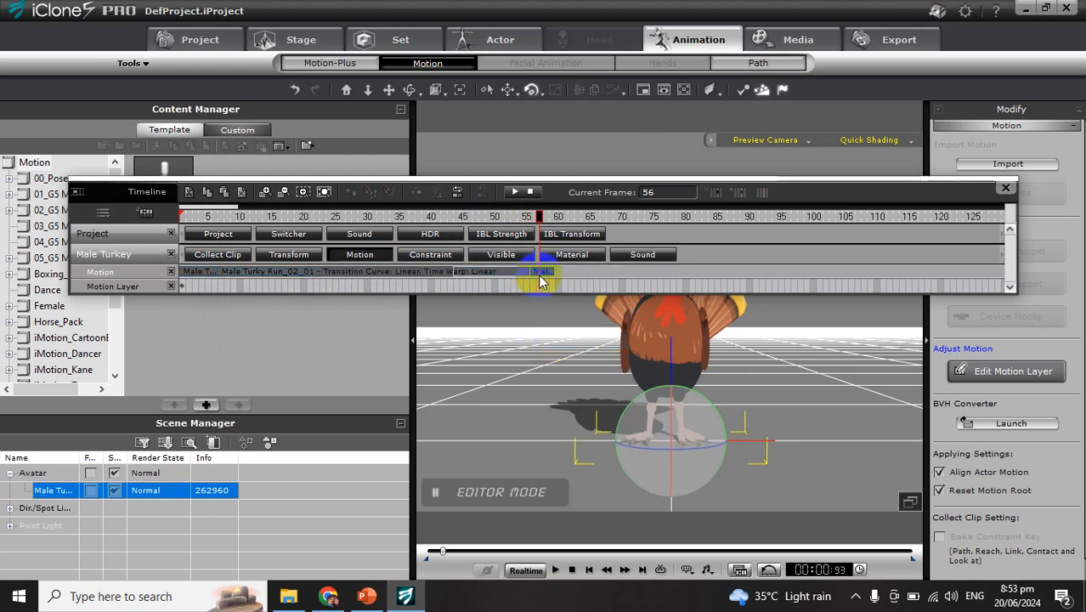
key("Delete")
Delete the short opening piece and move the remaining run clip to the start of the Motion track
left_click(198, 272)
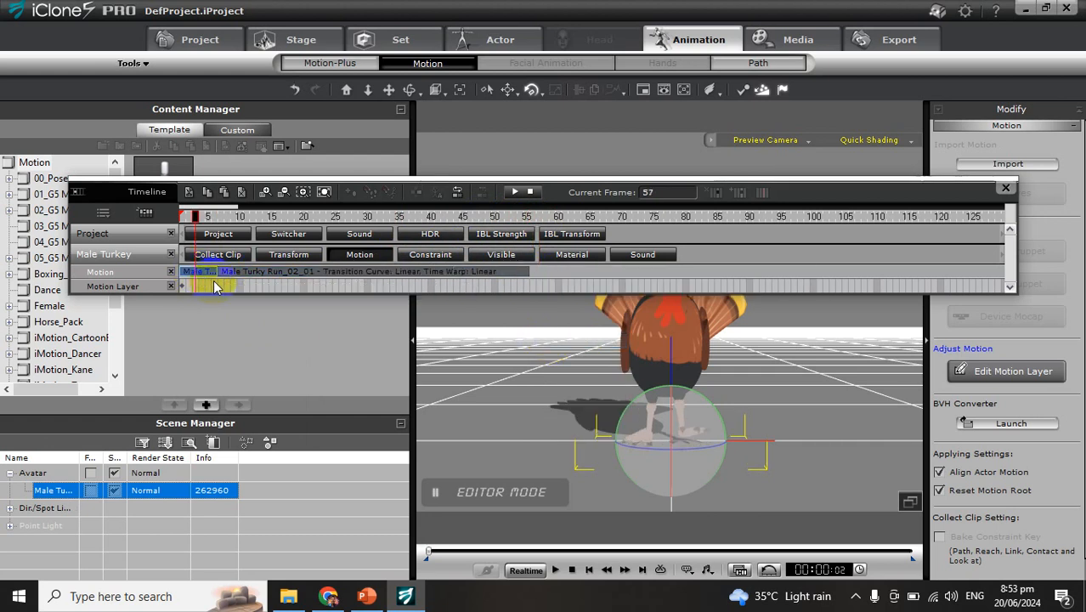
key("Delete")
left_click(257, 272)
left_click_drag(253, 278, 226, 278)
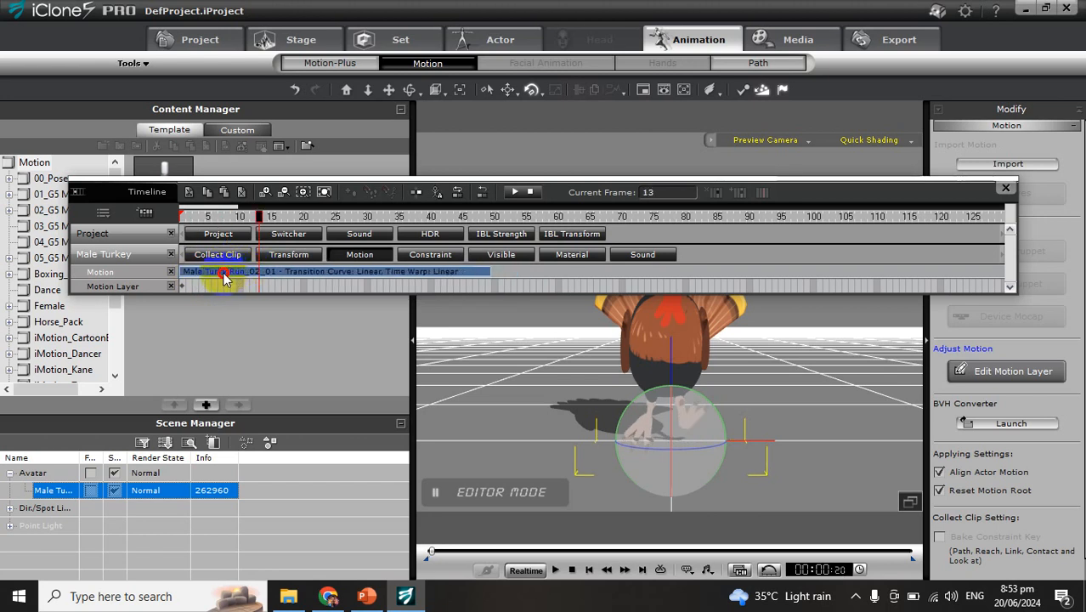
Mark the trimmed run clip's full length on the Collect Clip track and save it in the Motion folder as Male Loop Run
left_click(225, 259)
left_click(183, 271)
left_click_drag(186, 270, 476, 270)
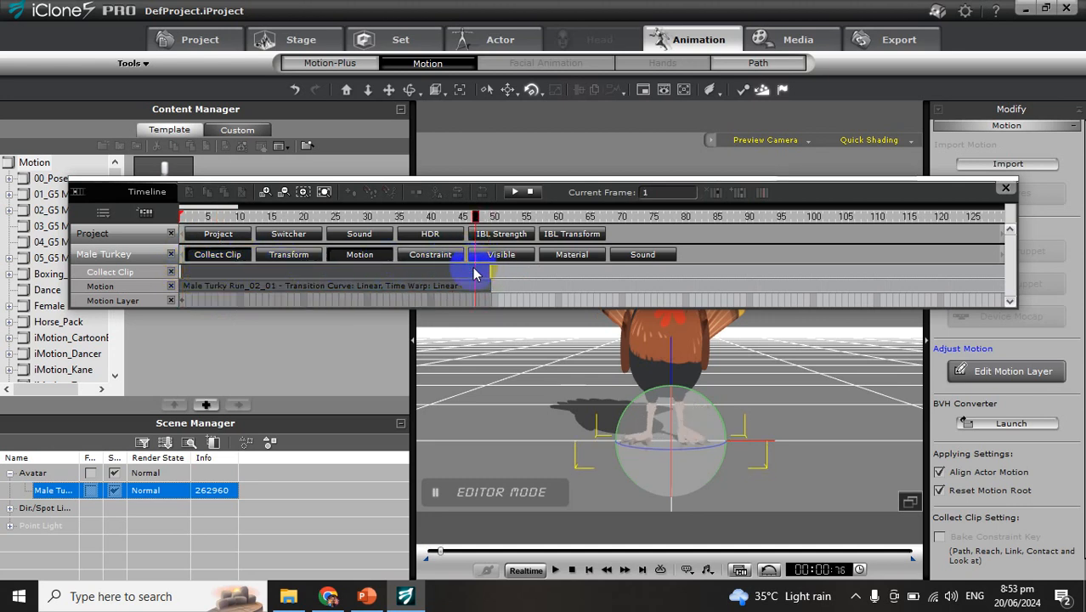
right_click(489, 274)
left_click(510, 277)
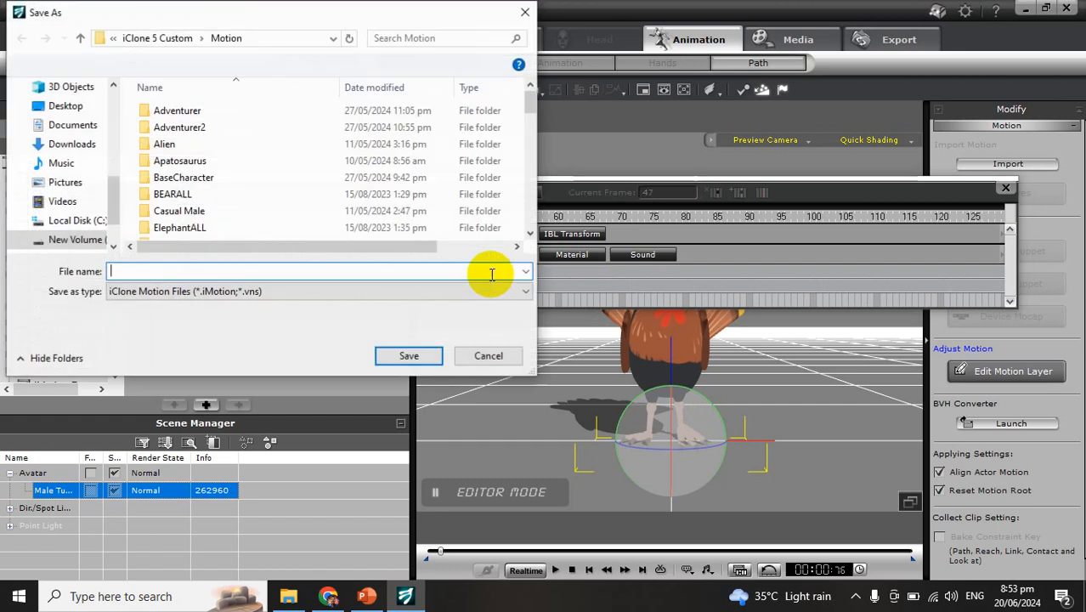
type("Loop Run")
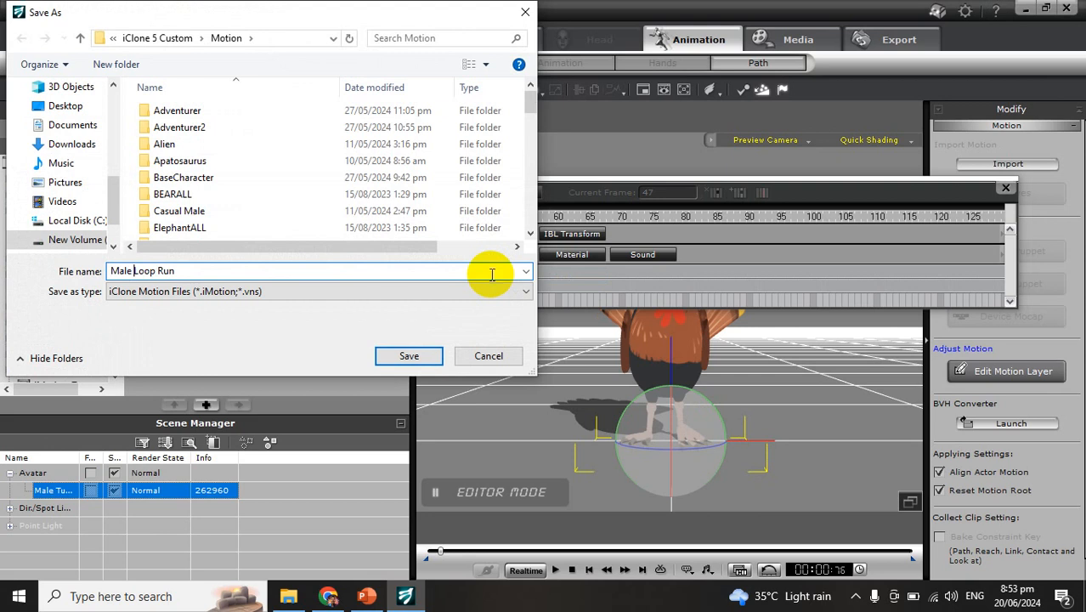
key("Return")
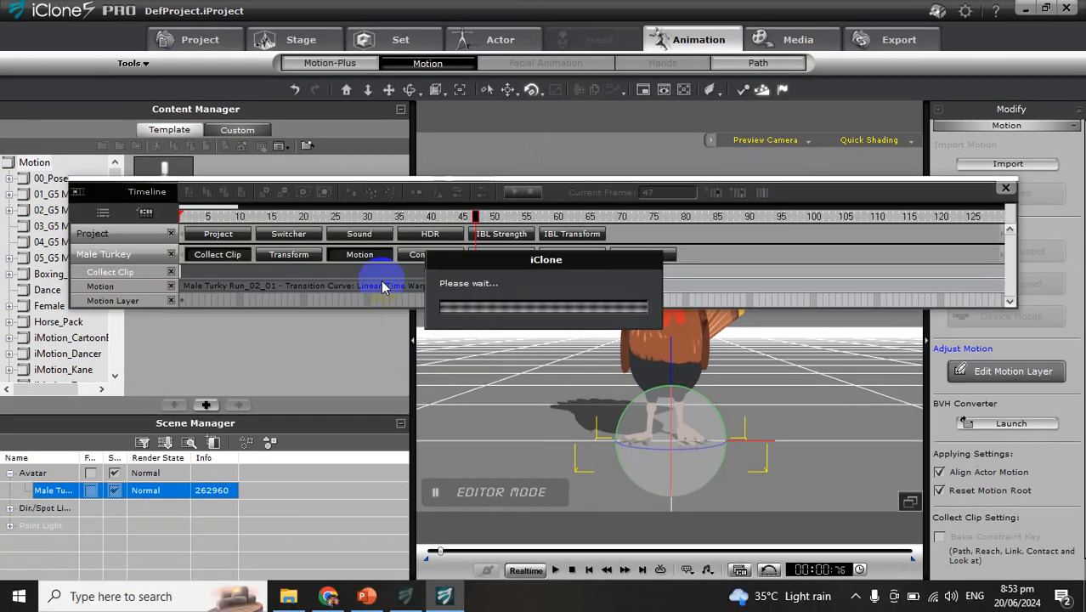
Copy the trimmed run clip and paste it twice after the original, end to end on the Motion track
left_click(396, 286)
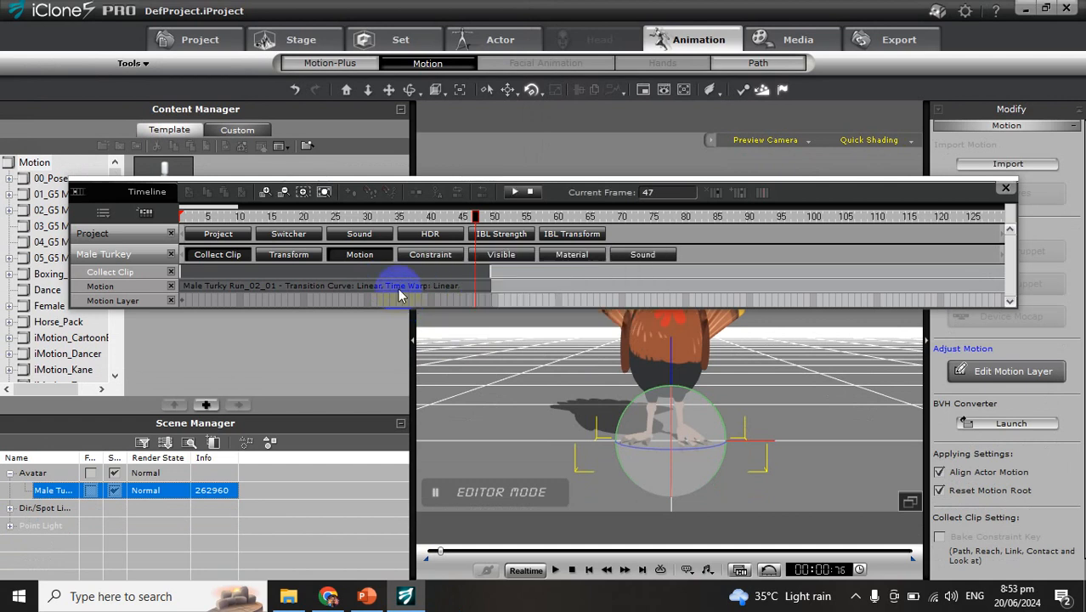
left_click(495, 217)
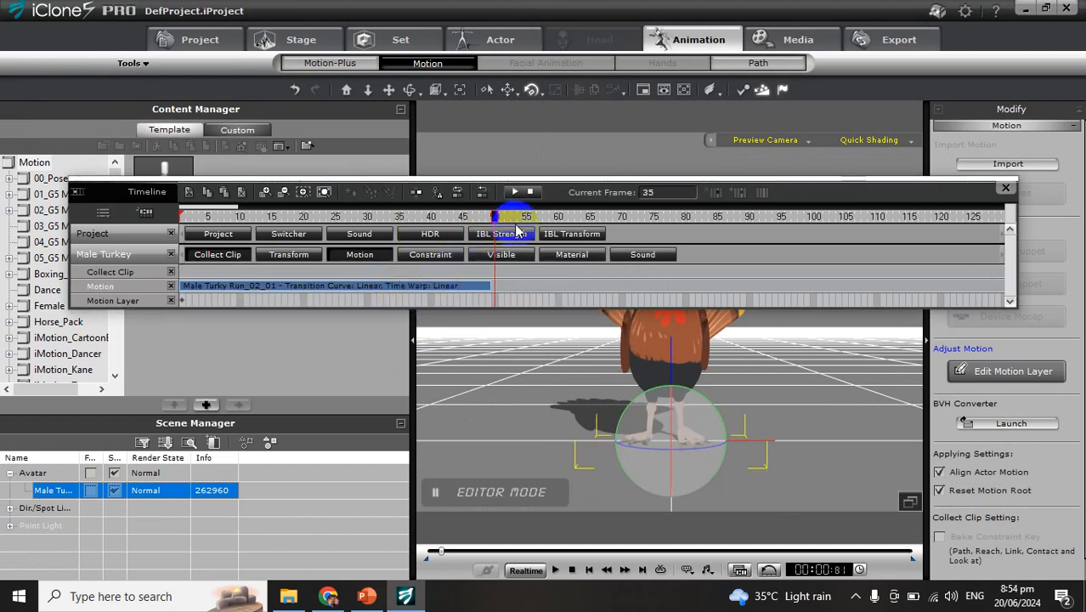
key("ctrl+v")
left_click_drag(495, 214, 899, 219)
key("ctrl+v")
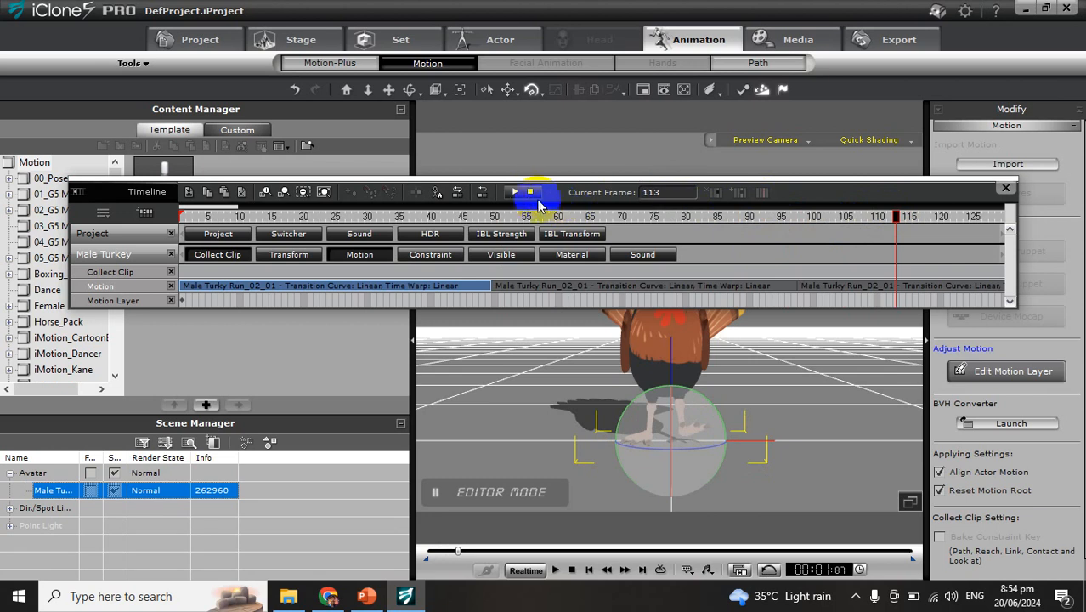
Add two more copies of the run clip behind the existing ones and return to the first frame
left_click(530, 194)
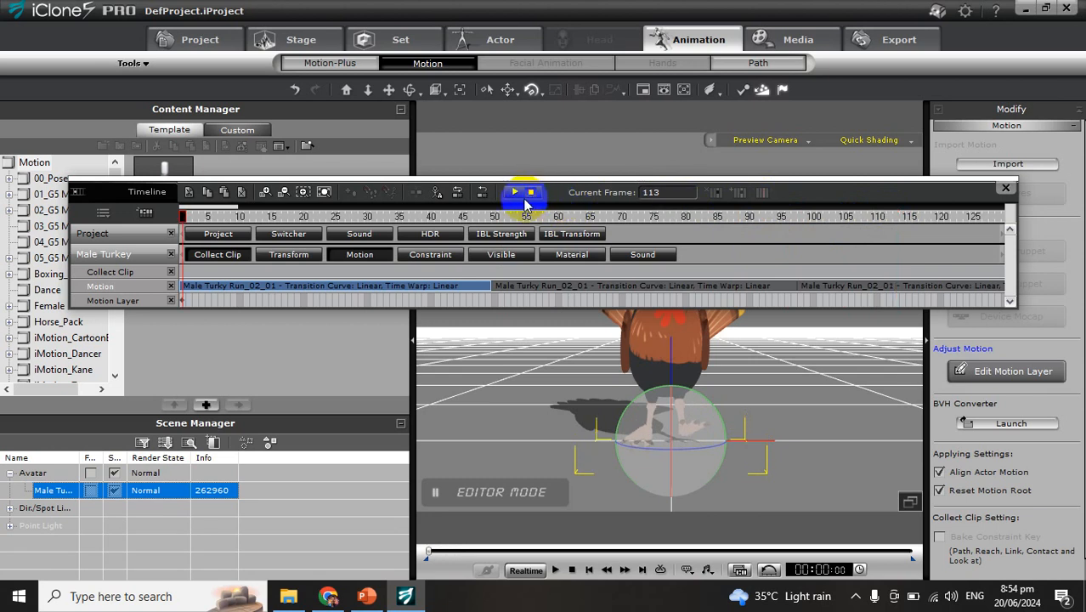
left_click(325, 193)
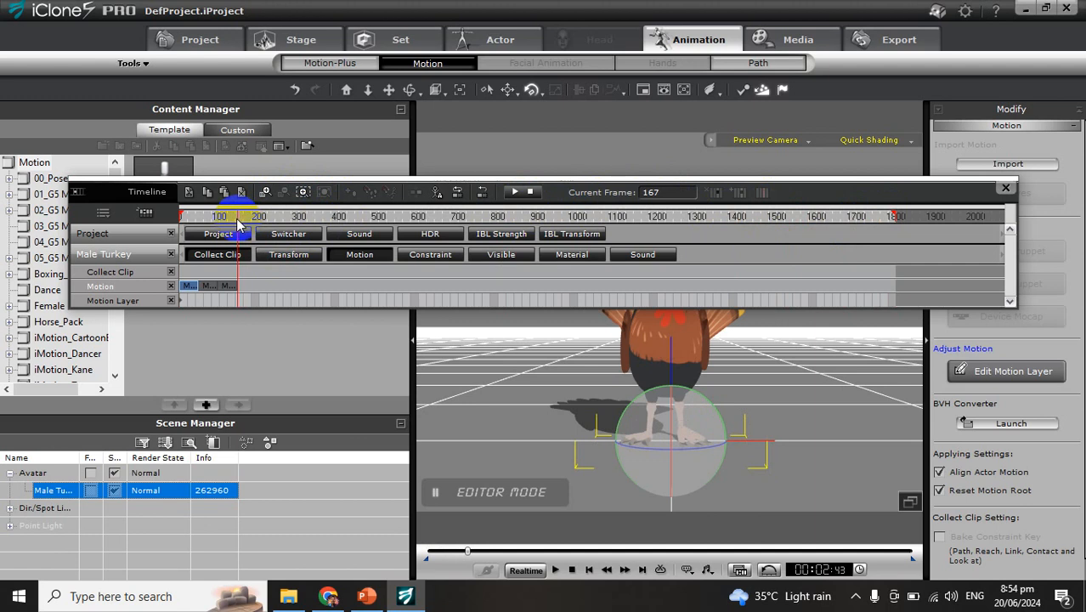
left_click_drag(238, 223, 264, 221)
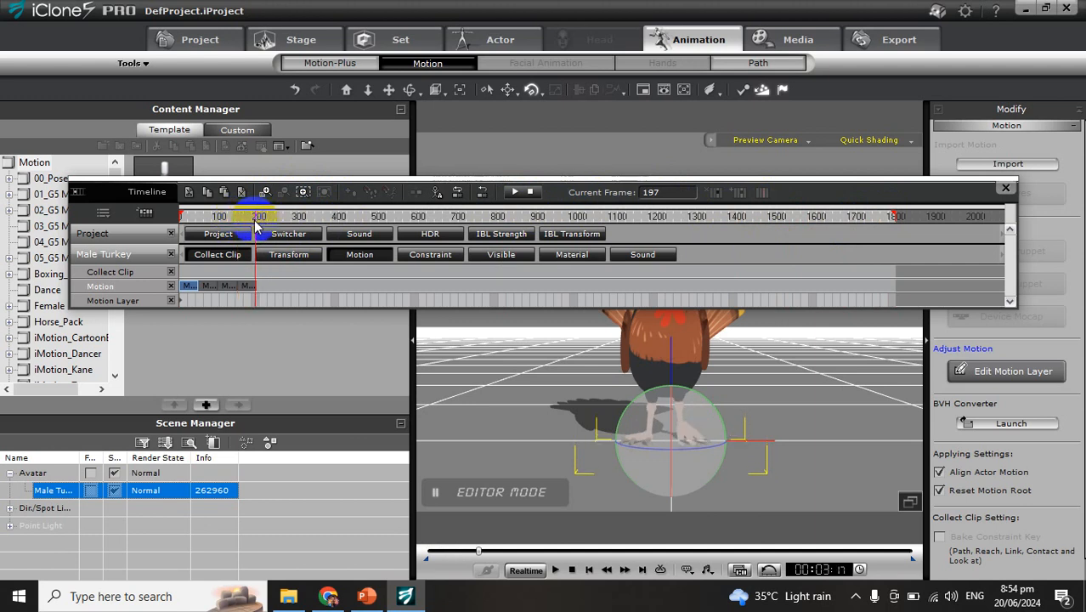
left_click_drag(257, 221, 170, 218)
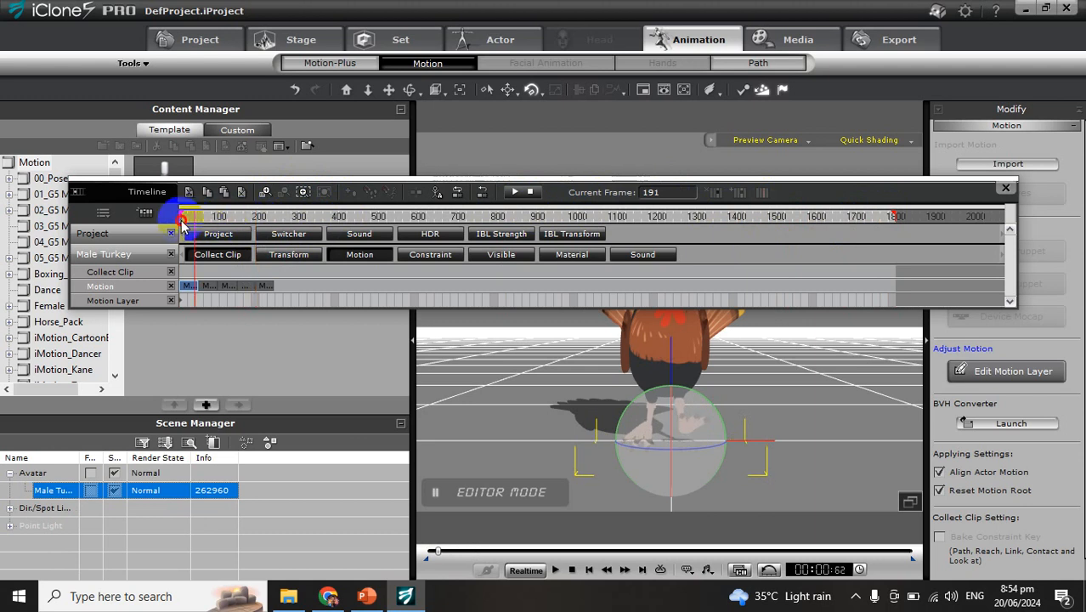
Shorten the playback range to end around the last copied run clip
mouse_move(896, 217)
left_mouse_down()
mouse_move(397, 258)
mouse_move(283, 254)
left_mouse_up()
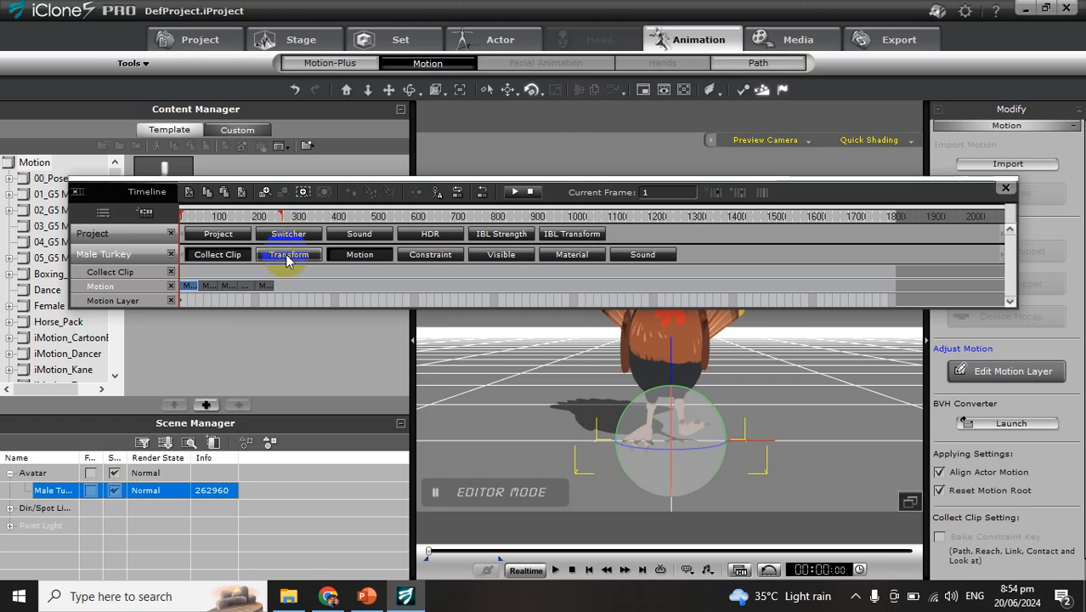
left_click(299, 192)
left_click(327, 192)
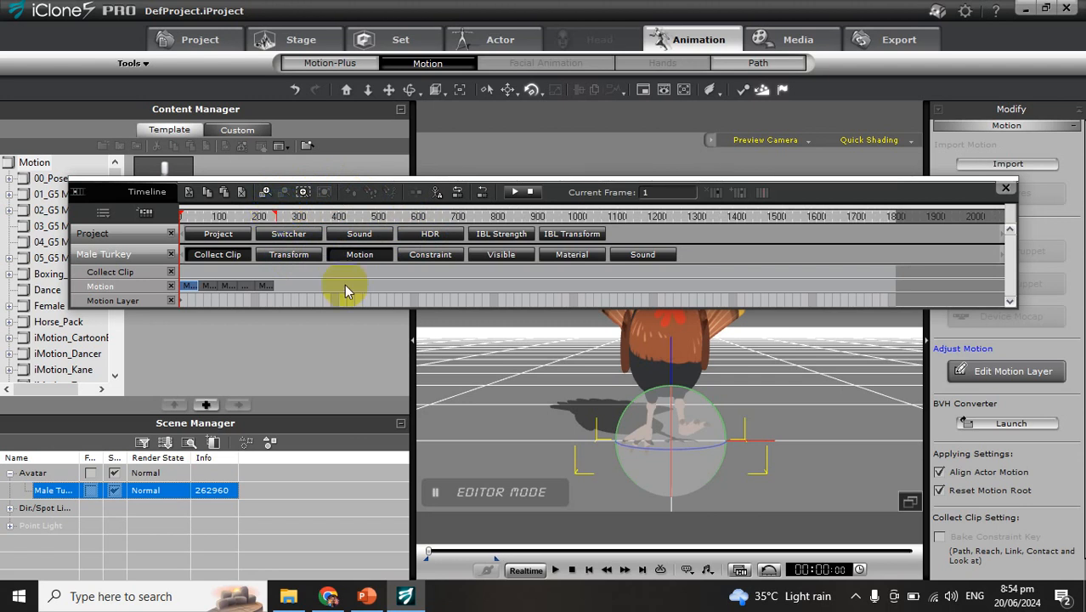
Set the project's total animation length to 200 frames
left_click(768, 570)
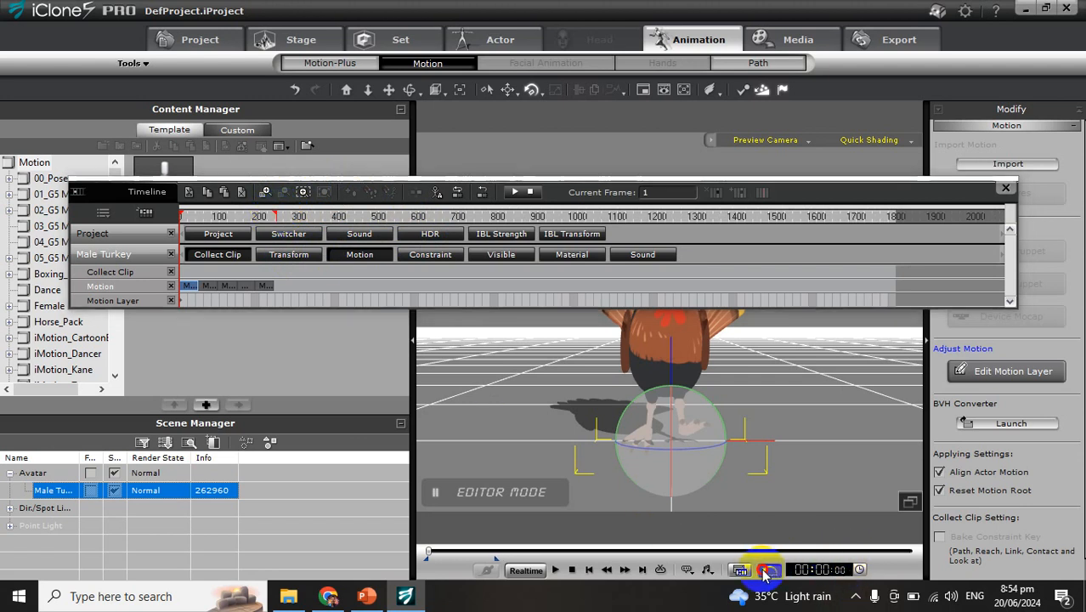
left_click(687, 243)
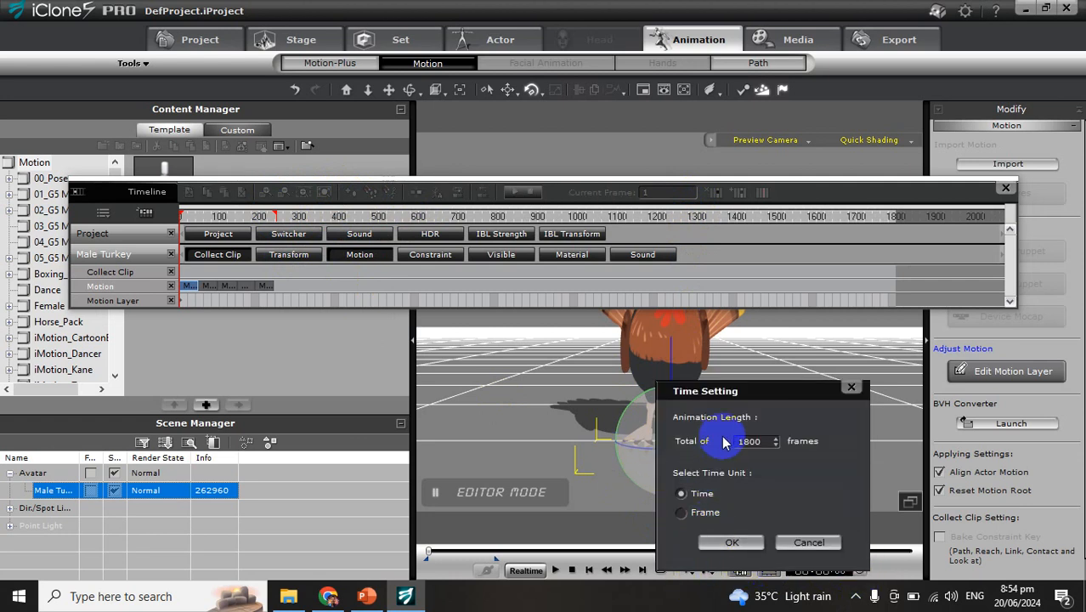
double_click(757, 442)
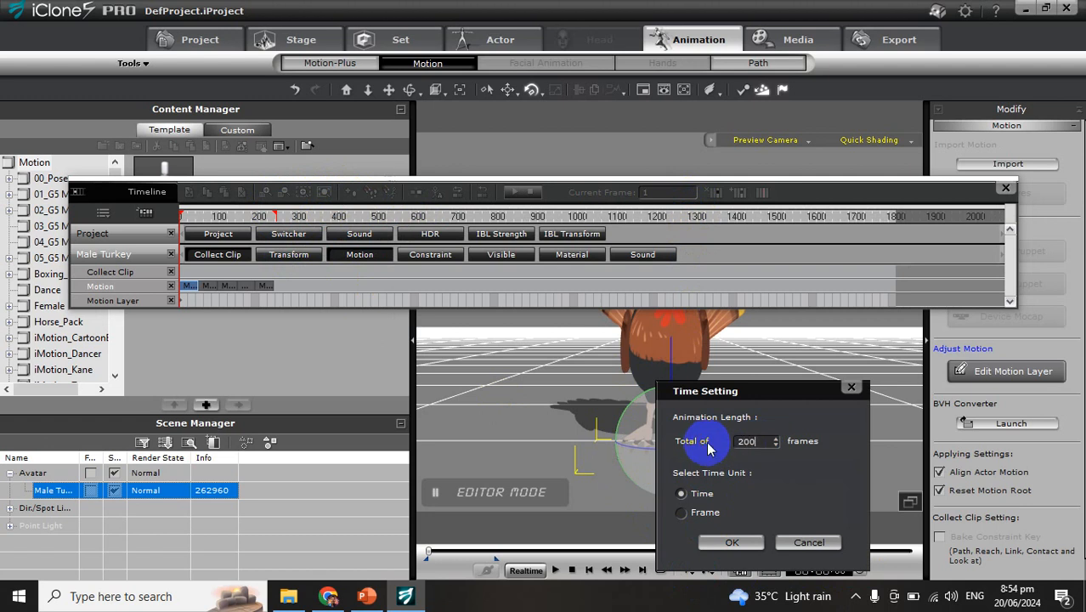
type("200")
left_click(721, 544)
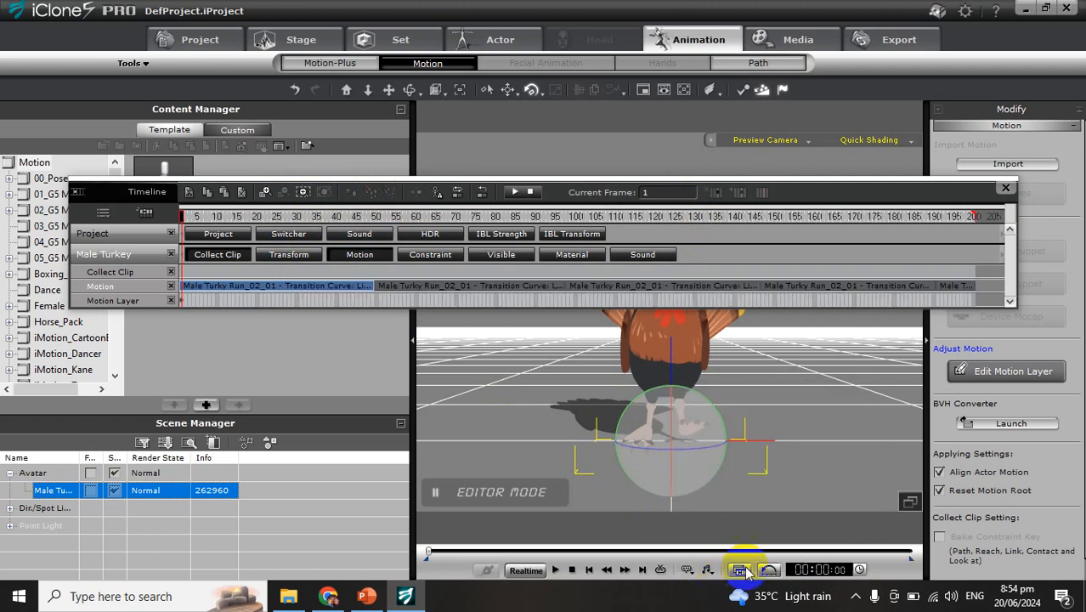
Play back the repeated turkey run from the first frame, stop it, and close the timeline
left_click_drag(427, 551, 582, 538)
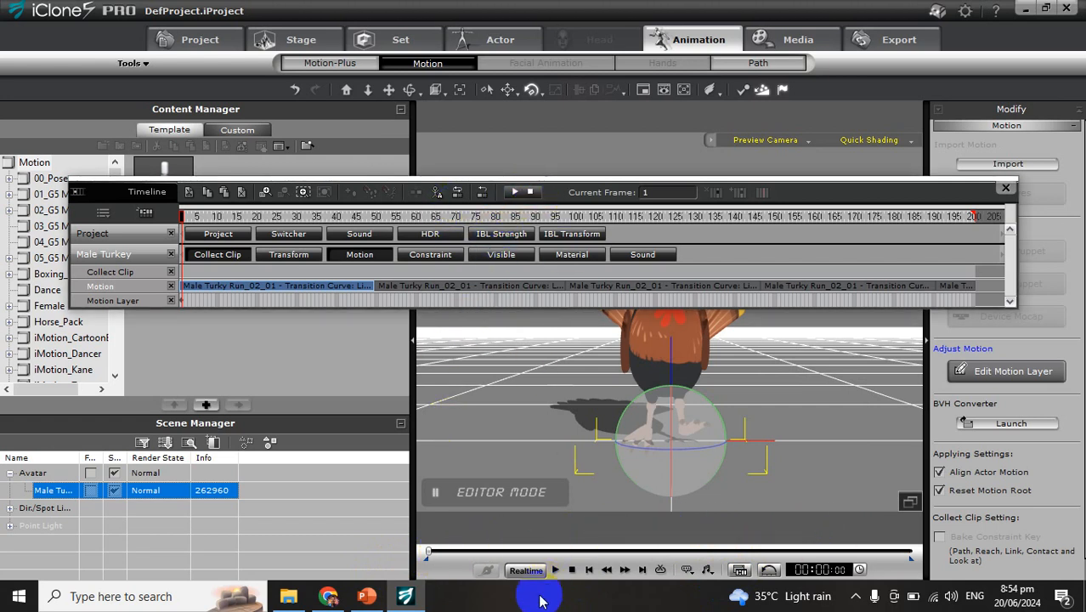
left_click(556, 570)
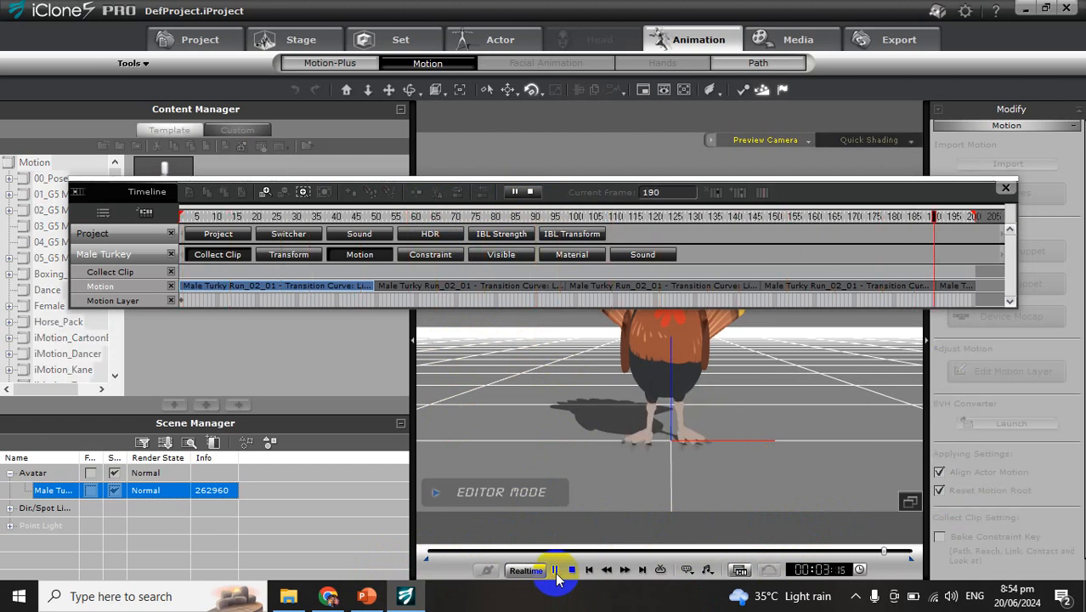
left_click(572, 570)
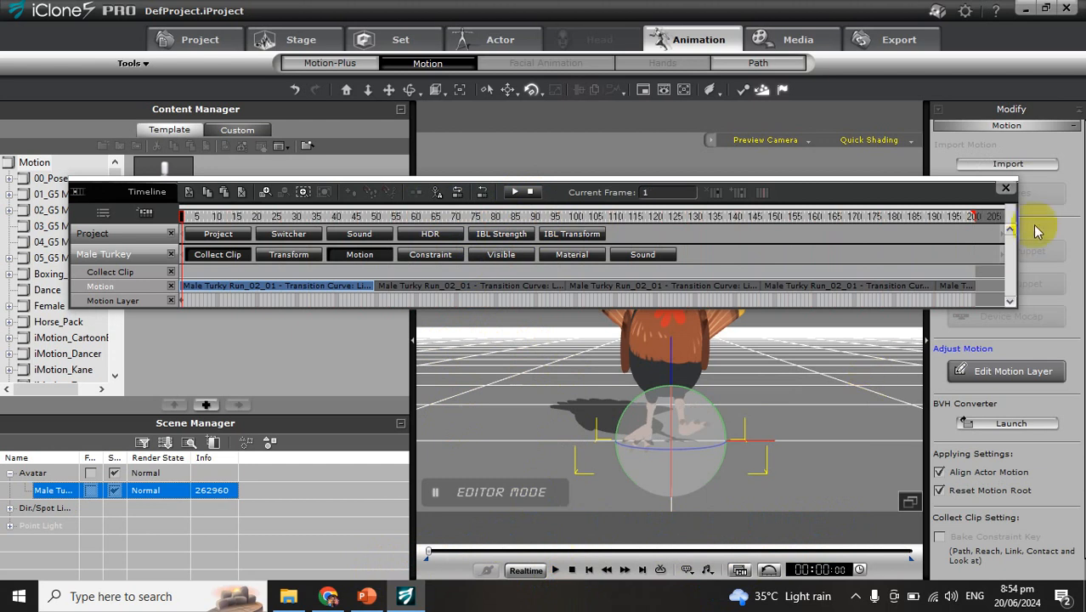
left_click(1005, 187)
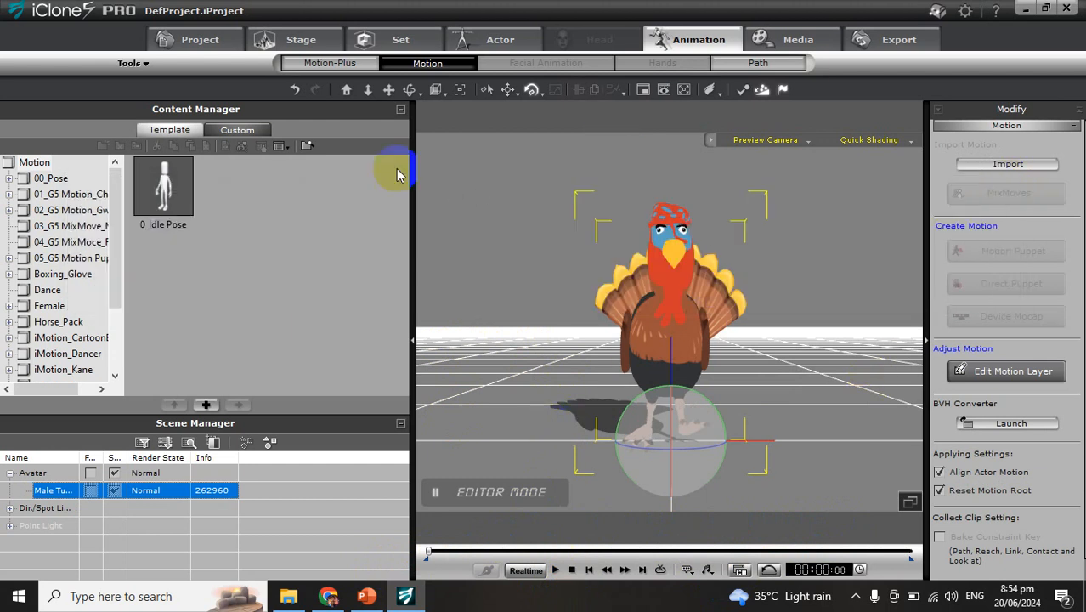
At the last frame, move the turkey forward across the ground grid so that it travels away from the origin while running
left_click(368, 90)
left_click_drag(563, 249, 713, 384)
right_click_drag(713, 384, 695, 473)
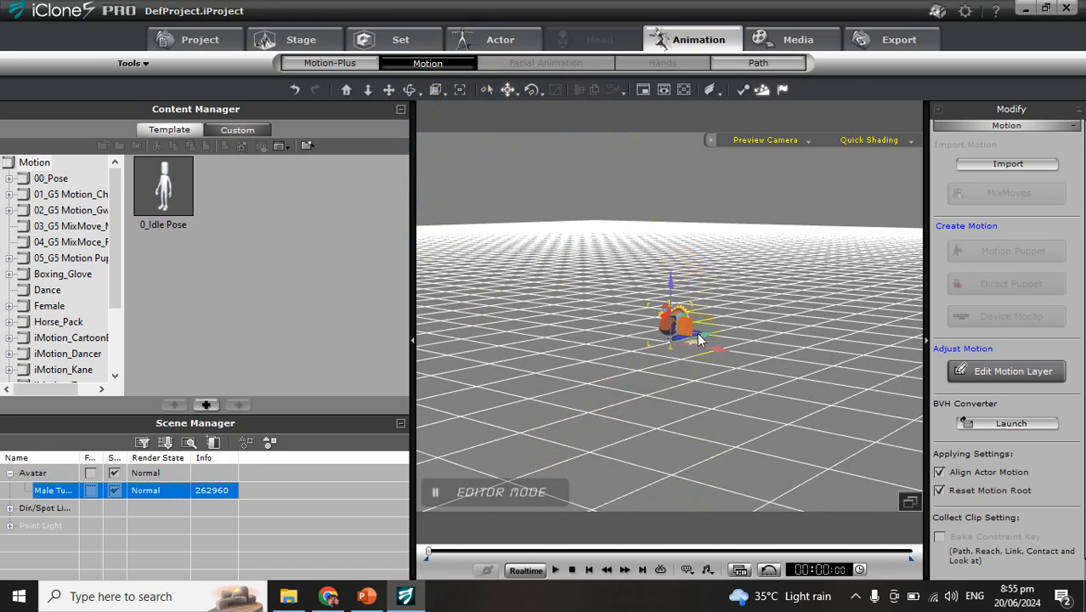
left_click_drag(573, 390, 444, 435)
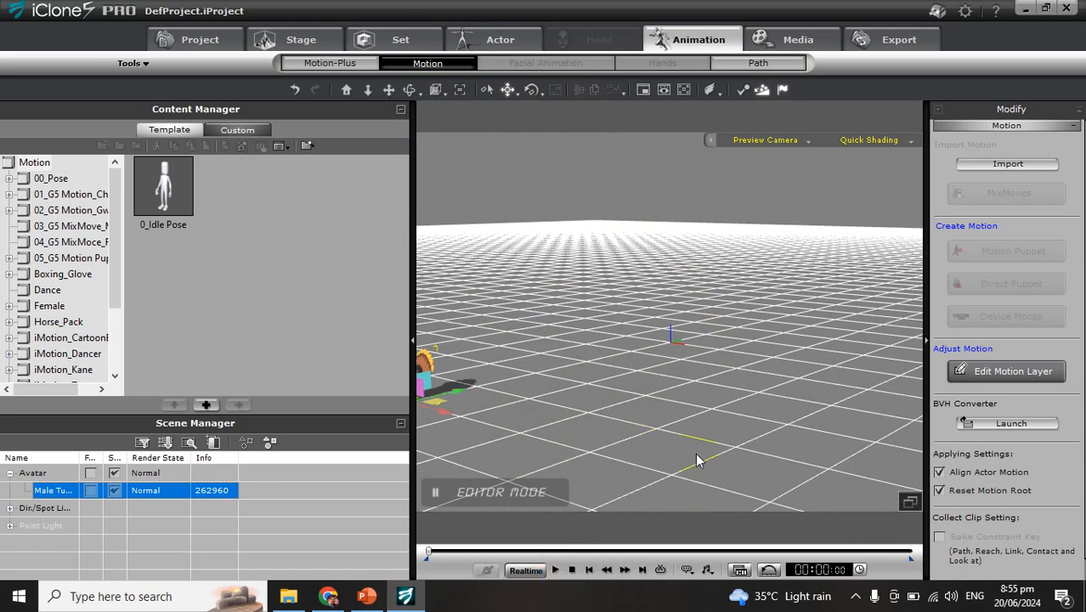
key("ctrl+z")
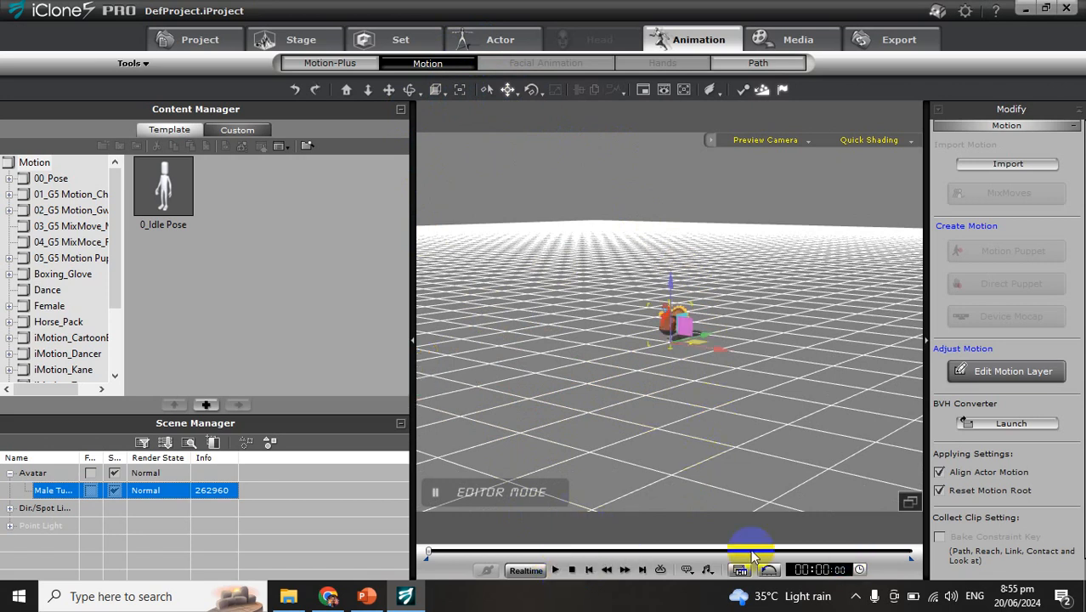
left_click(644, 570)
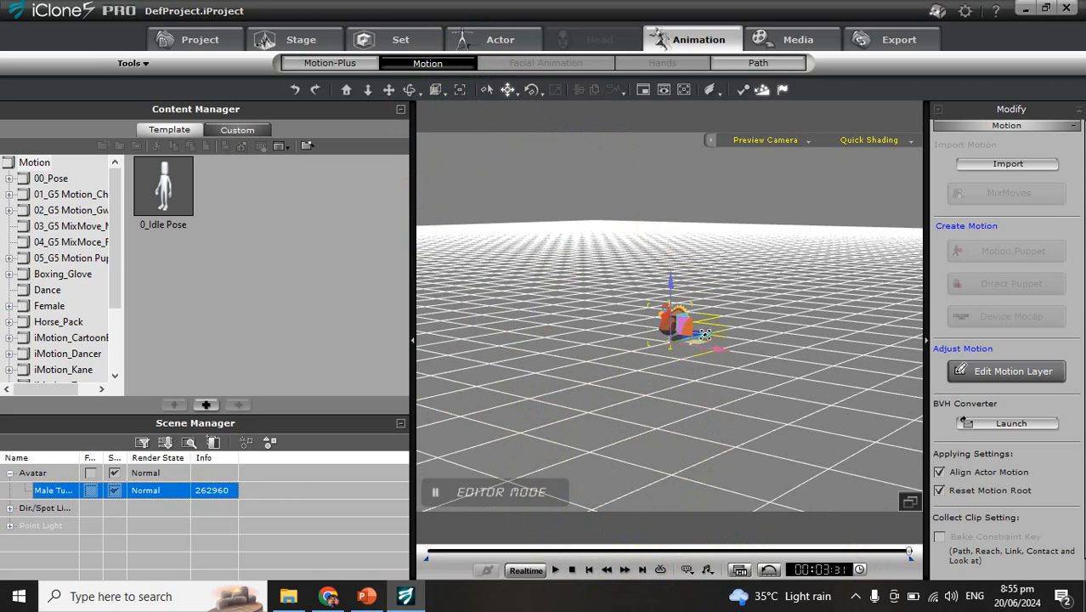
left_click_drag(599, 378, 519, 412)
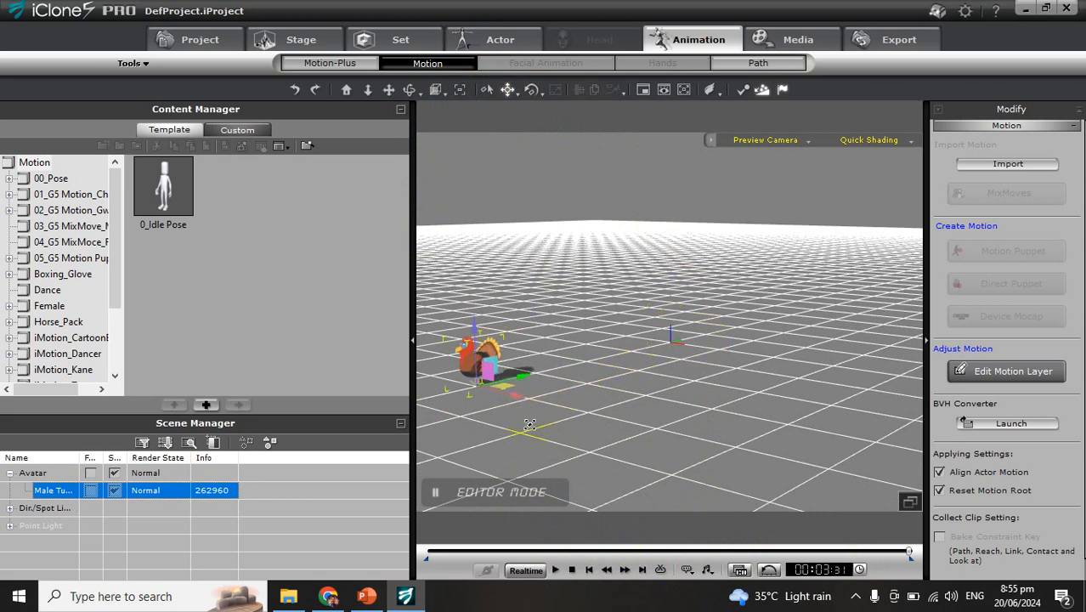
Play back the travelling run, stop it, and scrub from the first frame to the last
left_click(555, 569)
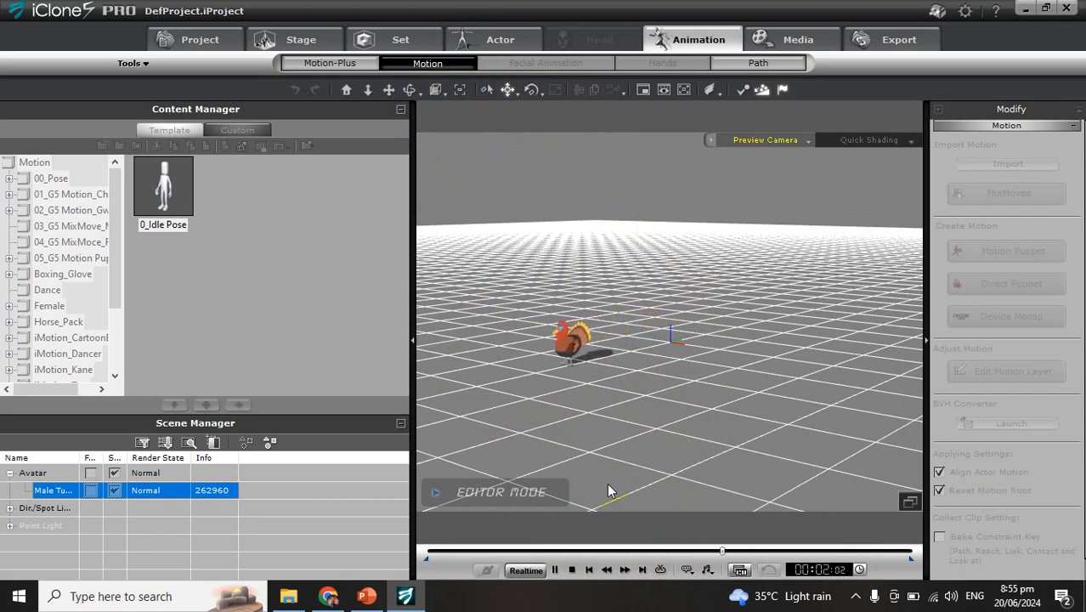
left_click(555, 570)
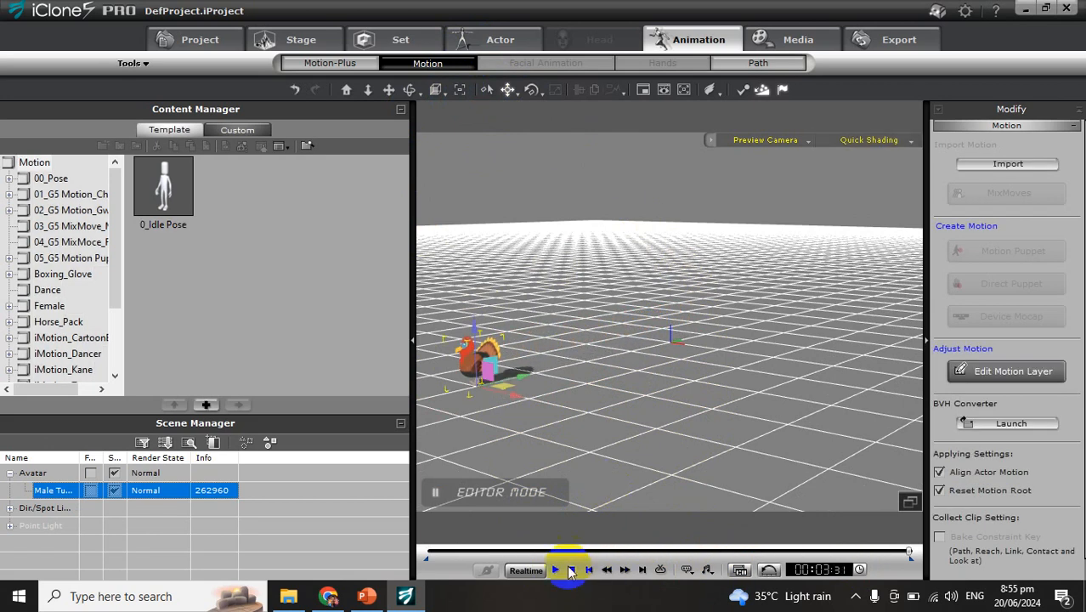
left_click(572, 570)
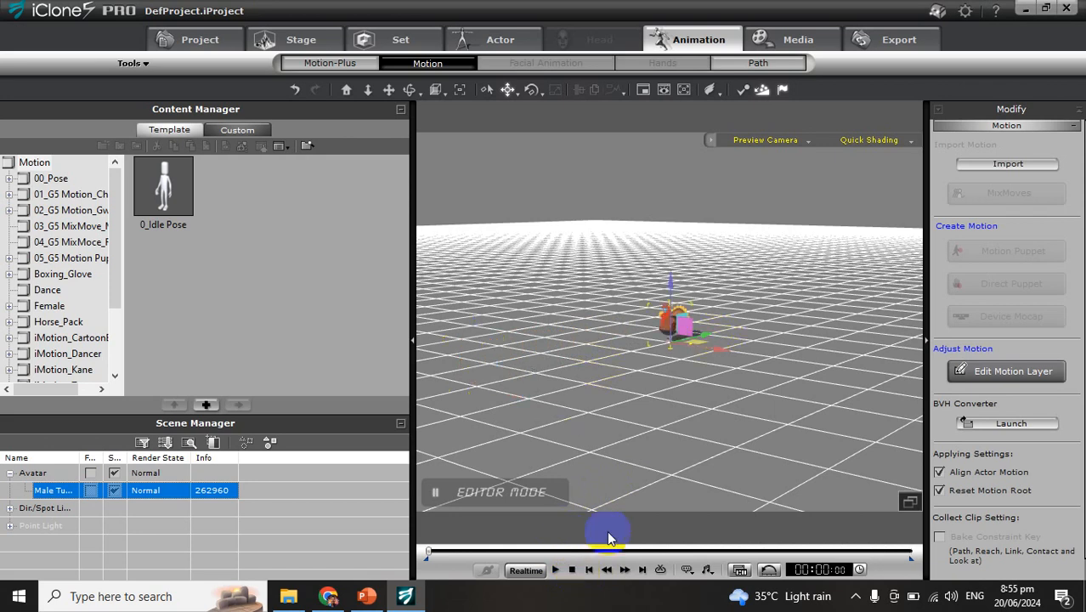
left_click_drag(431, 553, 905, 537)
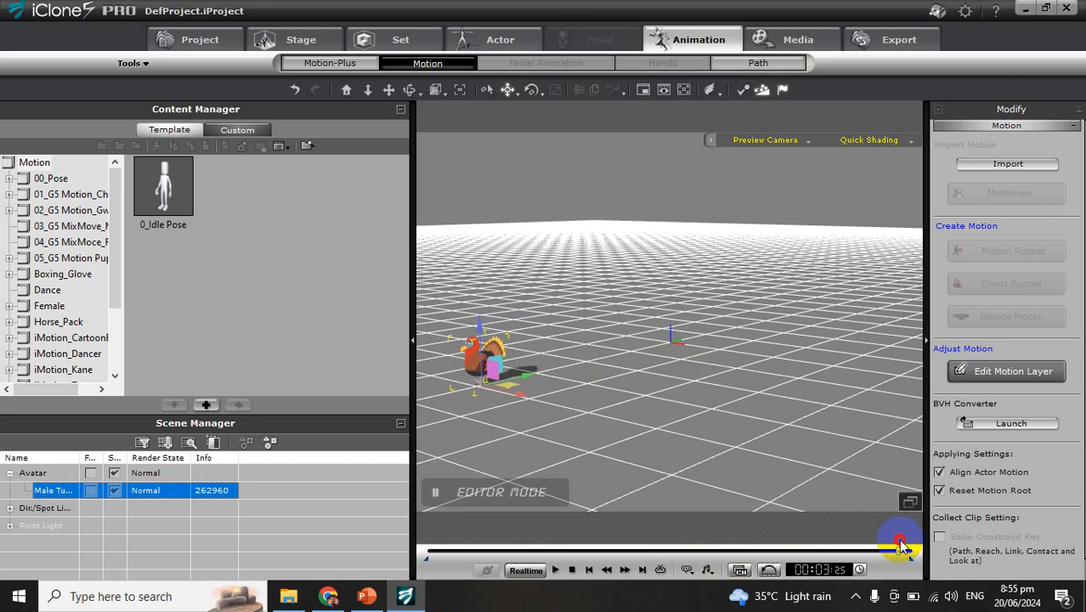
left_click_drag(910, 548, 911, 549)
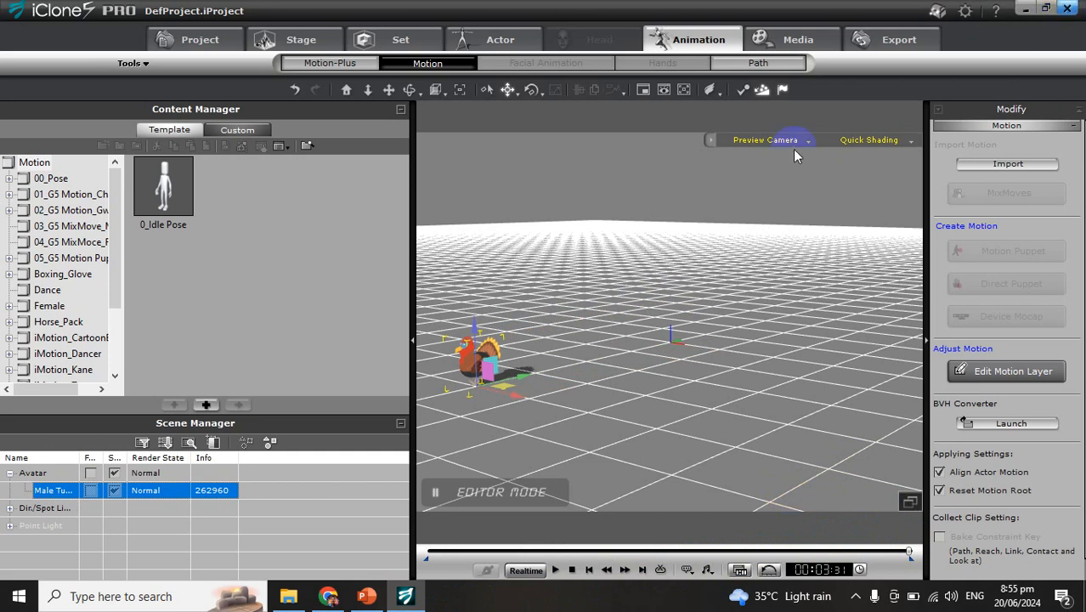
Close iClone 5 and launch iClone v7.9 by searching Windows for "iclone"
key("alt+F4")
left_click(546, 315)
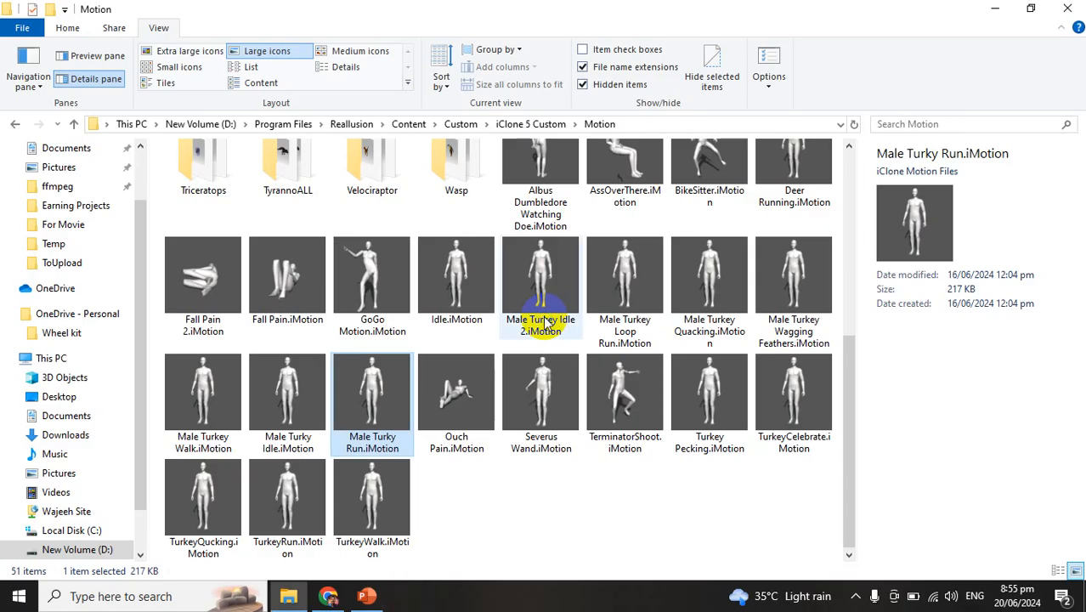
left_click(573, 480)
key("super")
type("icl")
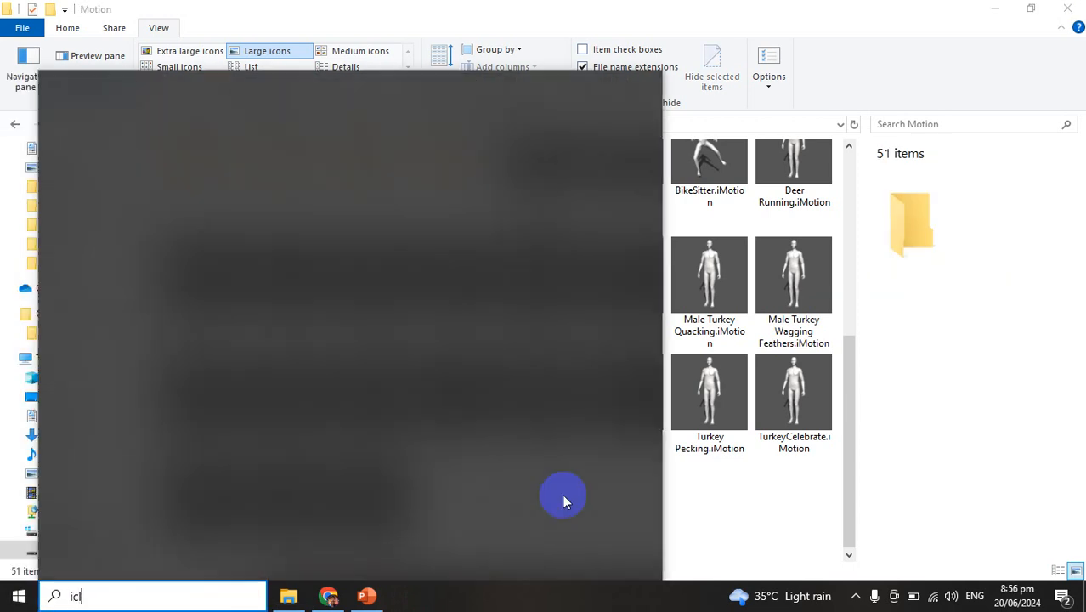
type("one")
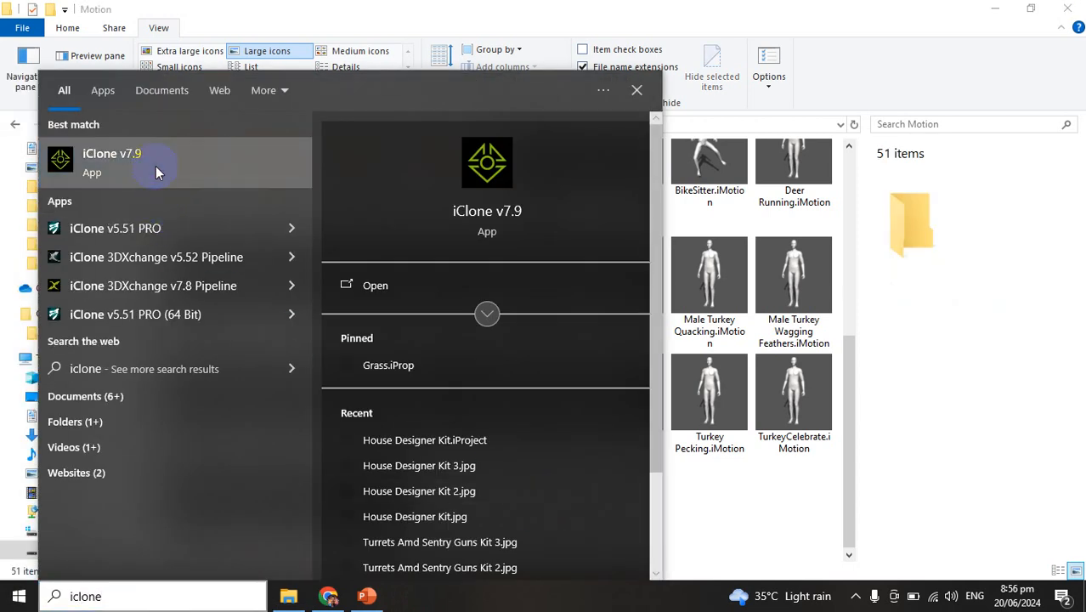
left_click(156, 166)
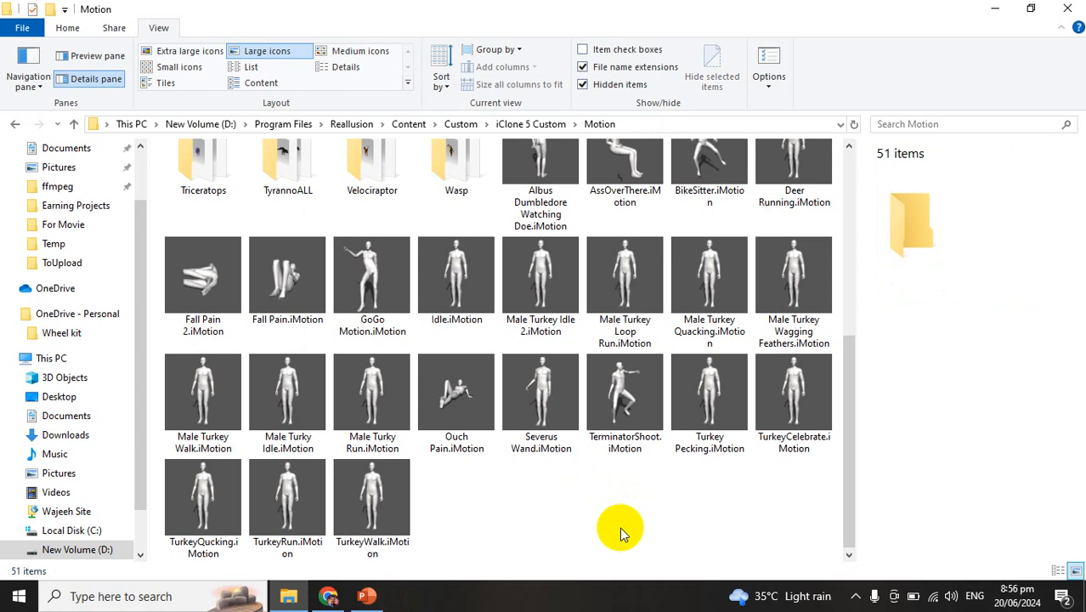
Find and launch iClone 3DXchange v5.52 Pipeline, and dismiss its welcome screen
key("super")
type("3dx")
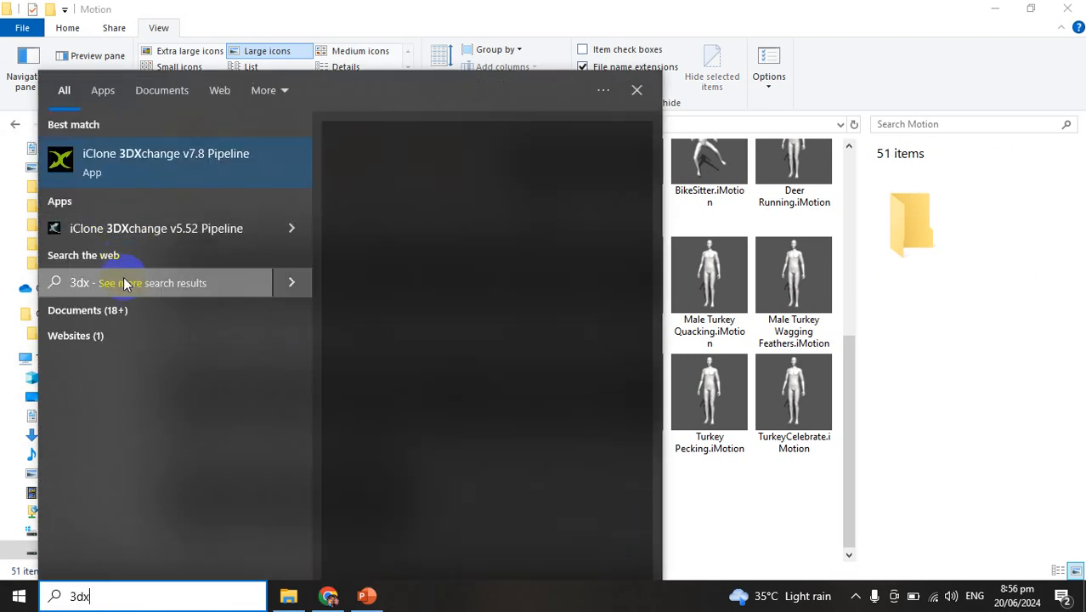
left_click(704, 501)
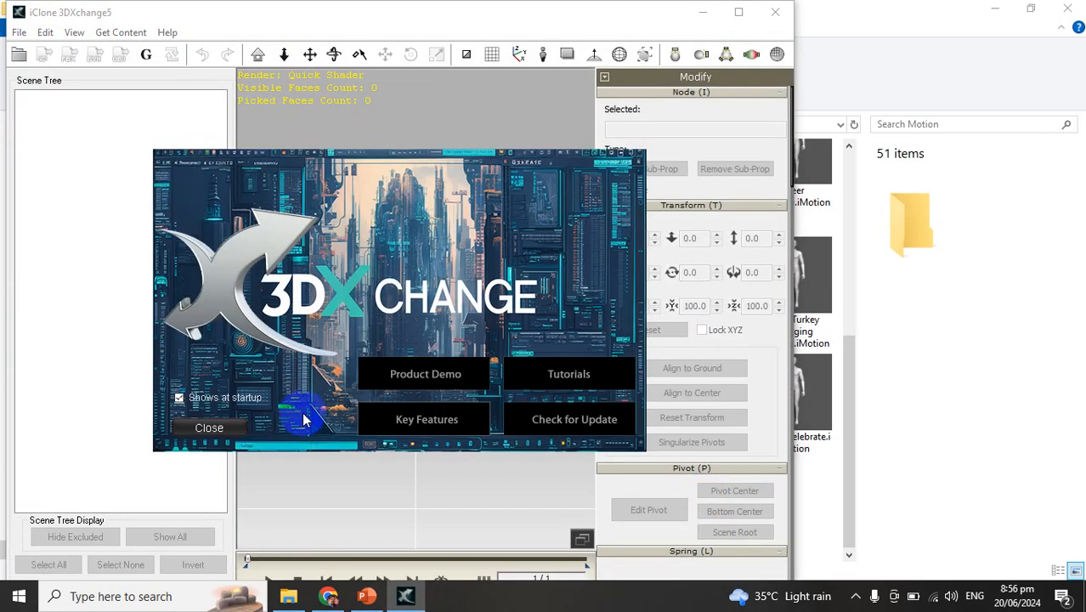
left_click(209, 428)
Load Male Turkey Final.iAvatar from the iClone 5 Custom Character folder in File Explorer into 3DXchange
left_click(831, 501)
scroll(652, 293, "up", 3)
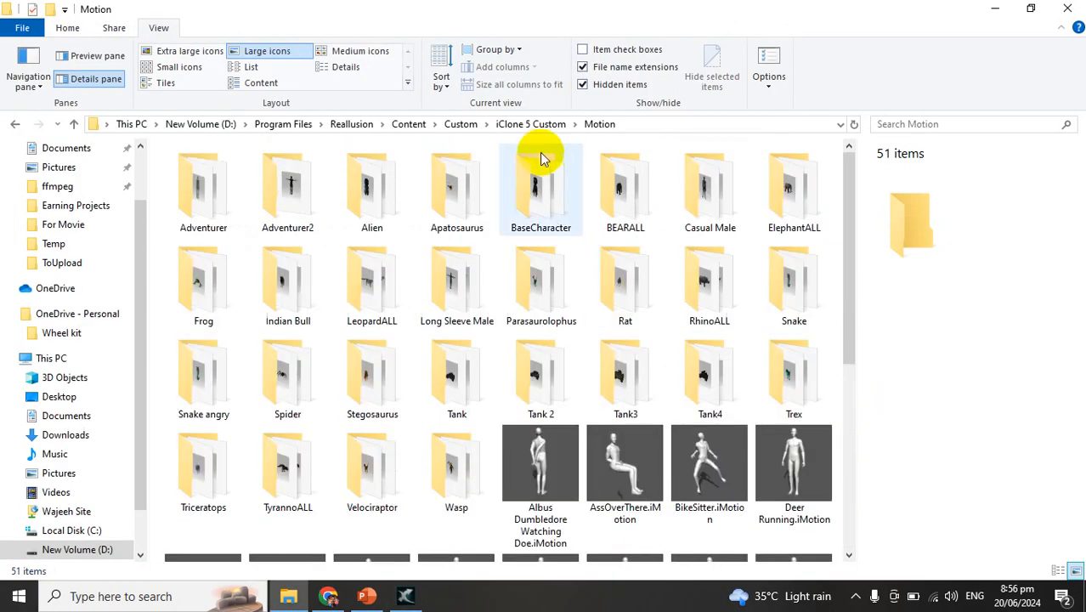
left_click(531, 125)
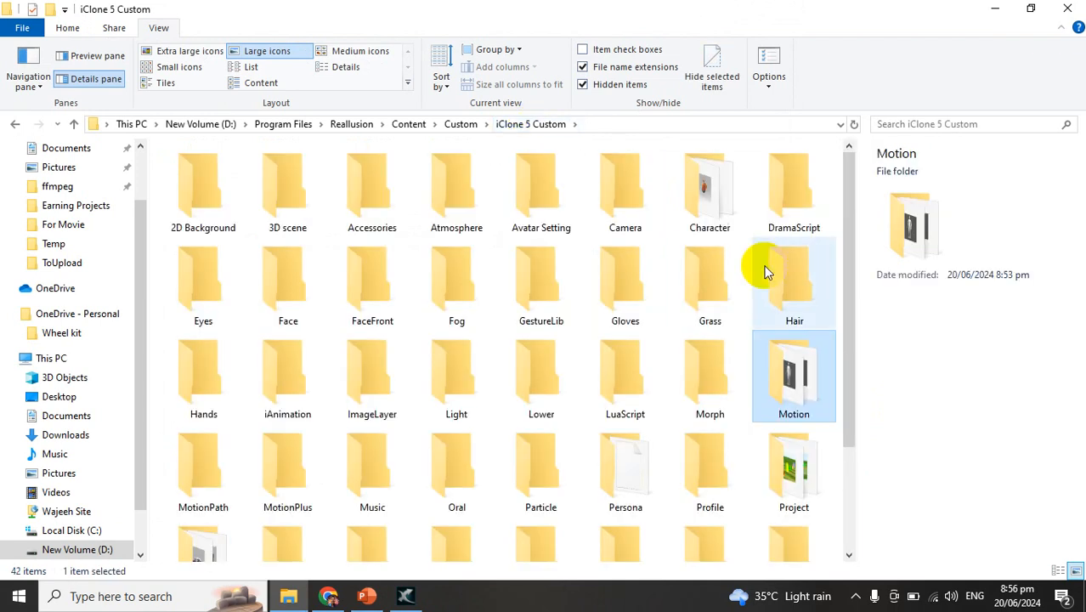
double_click(723, 233)
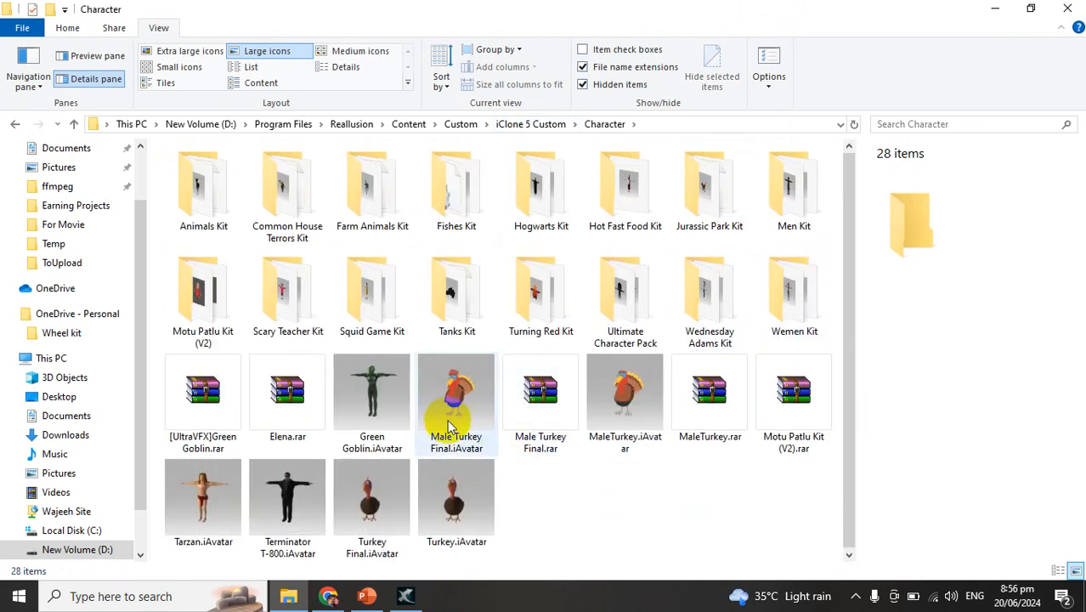
left_click_drag(457, 425, 409, 437)
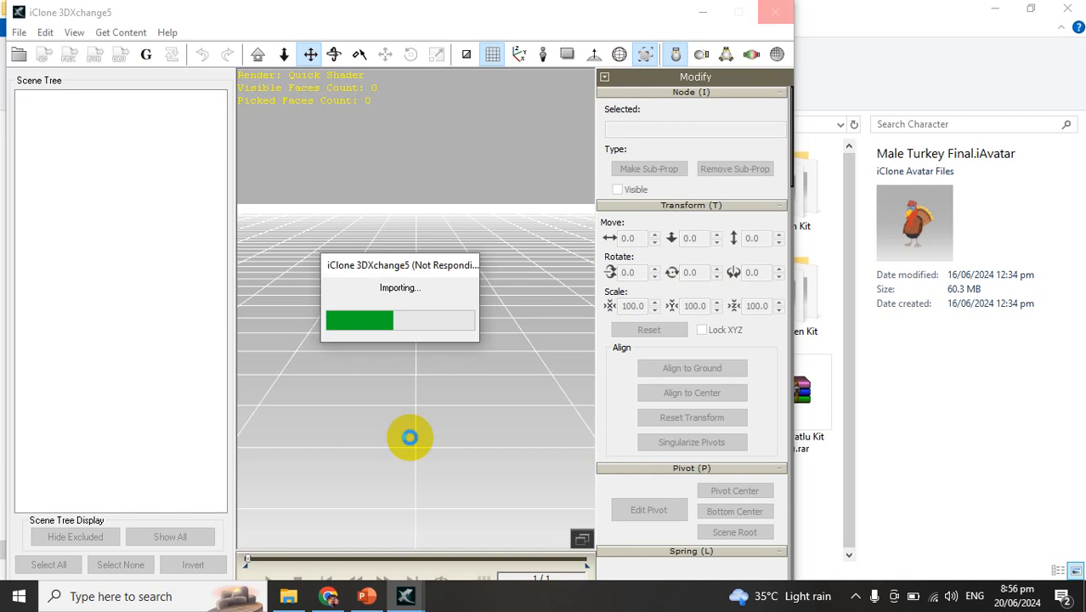
Switch to PowerPoint to review the first slide, "Iclone Itself is A Universe", and return to 3DXchange
left_click(367, 595)
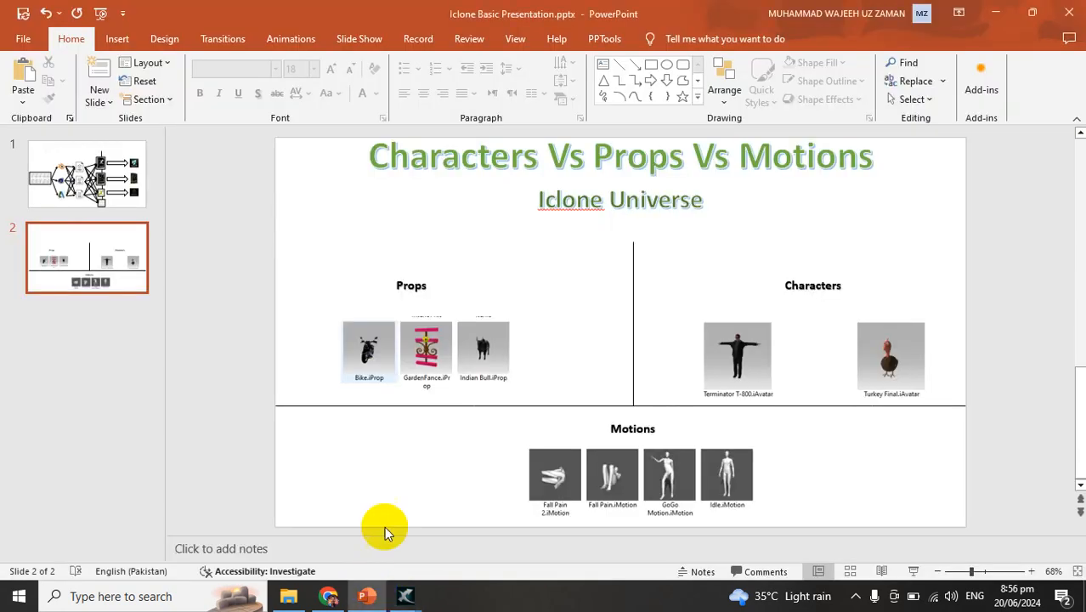
left_click(100, 177)
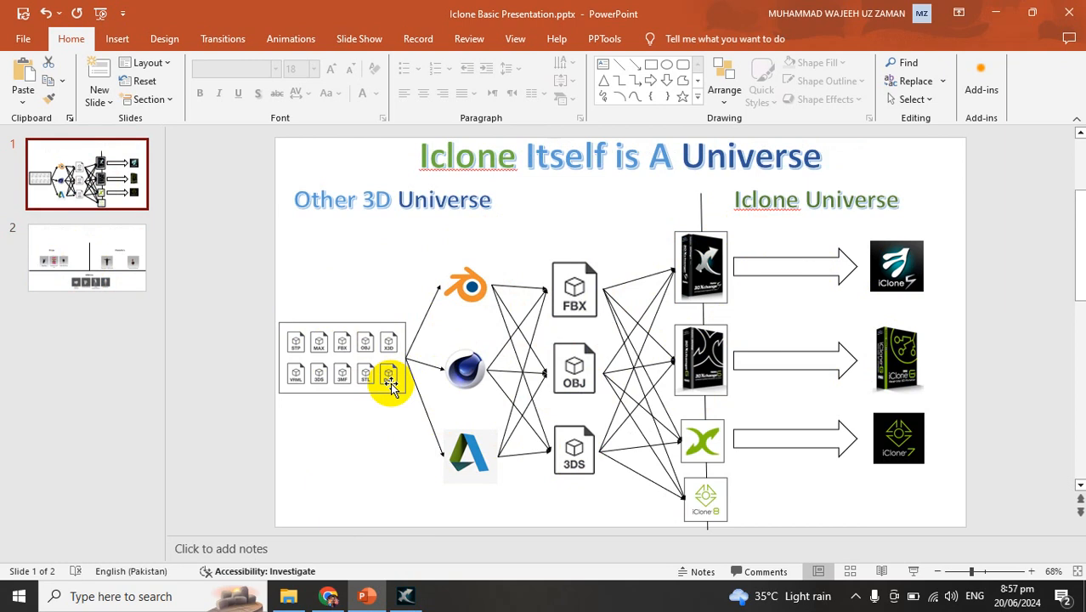
left_click(406, 596)
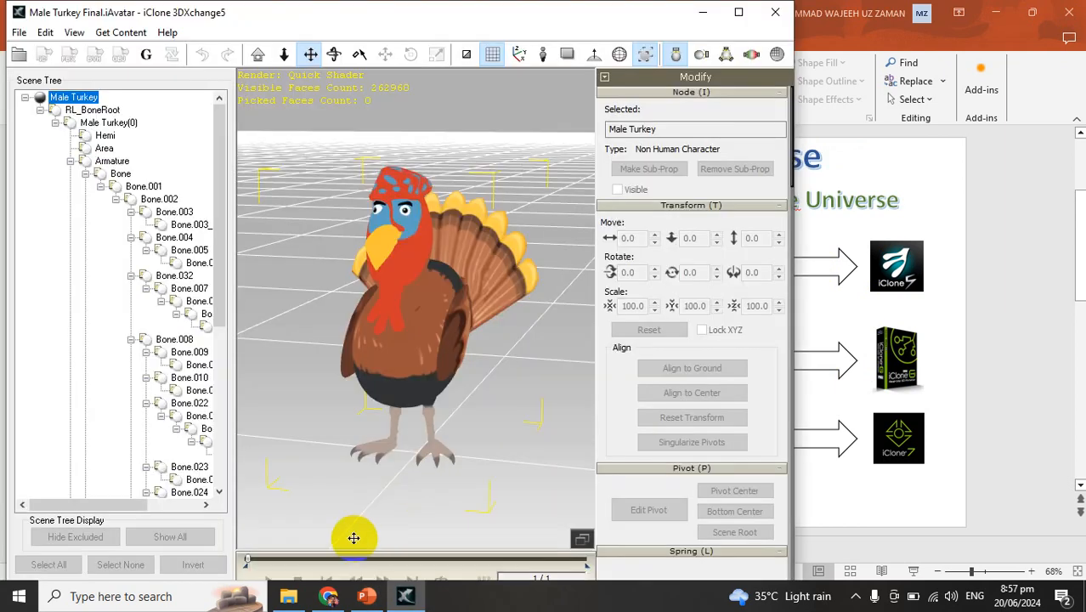
Examine the loaded turkey and the FBX and OBJ options for exporting it to other 3D formats
right_click_drag(431, 364, 400, 396)
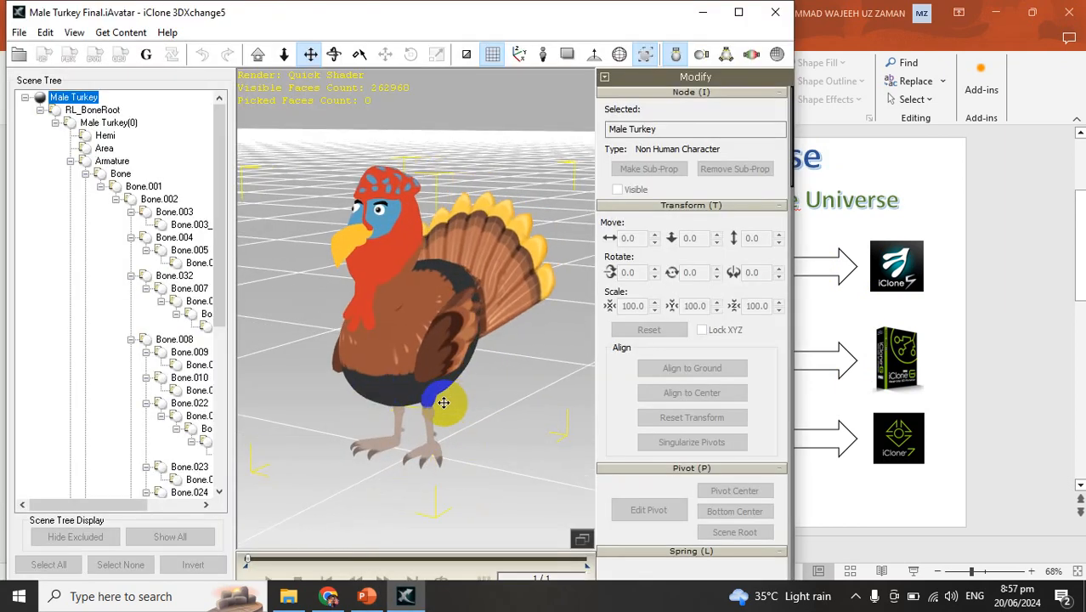
scroll(599, 286, "down", 5)
left_click(18, 32)
mouse_move(125, 107)
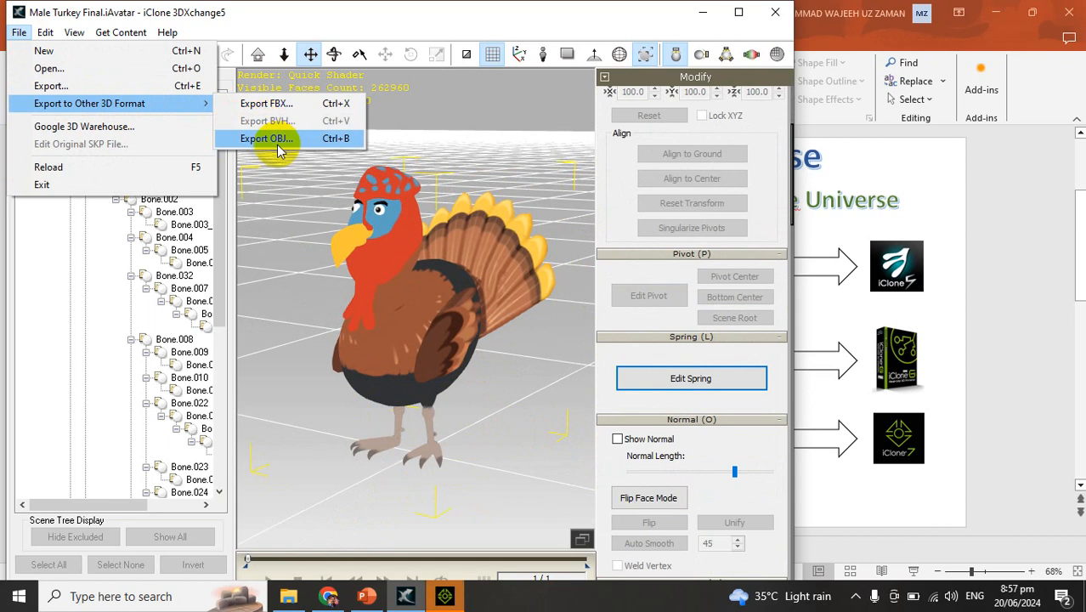
Select the turkey's mesh and bring the Motion Library in the Animation settings into view
left_click(412, 334)
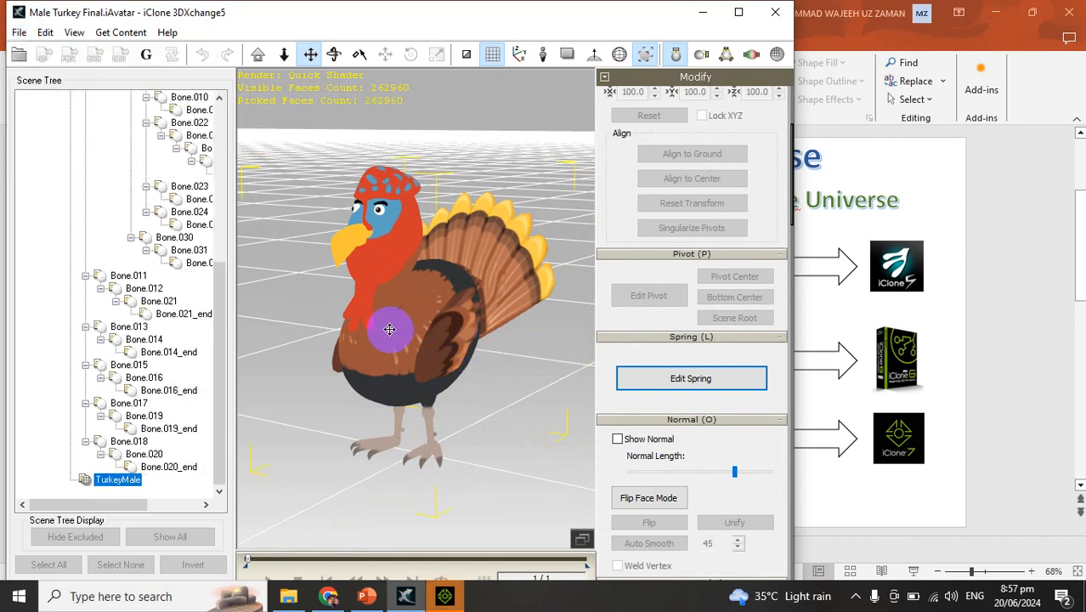
left_click_drag(610, 440, 609, 101)
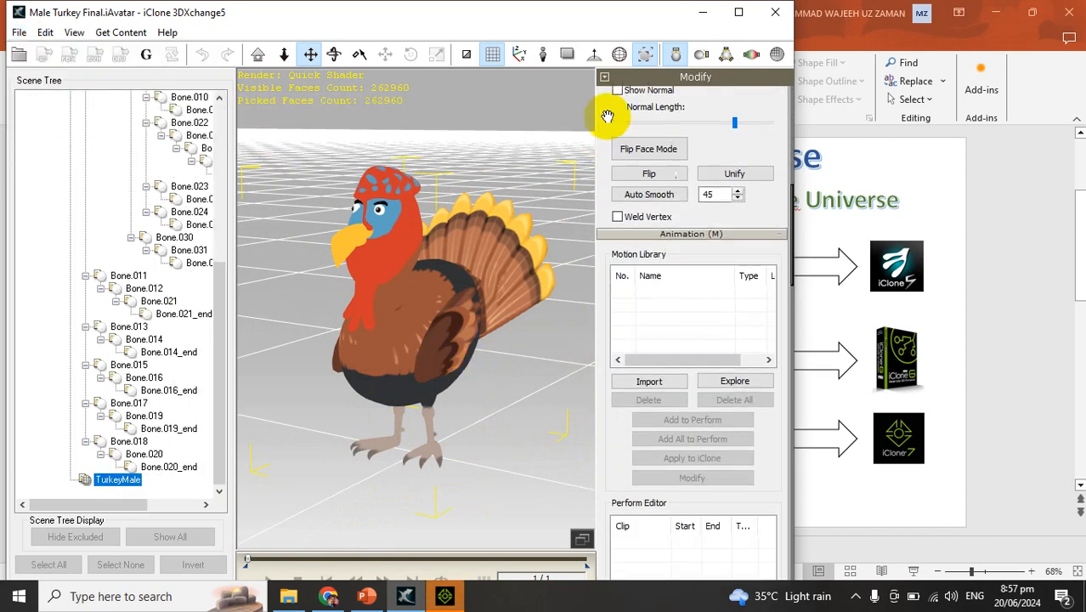
left_click_drag(592, 291, 594, 255)
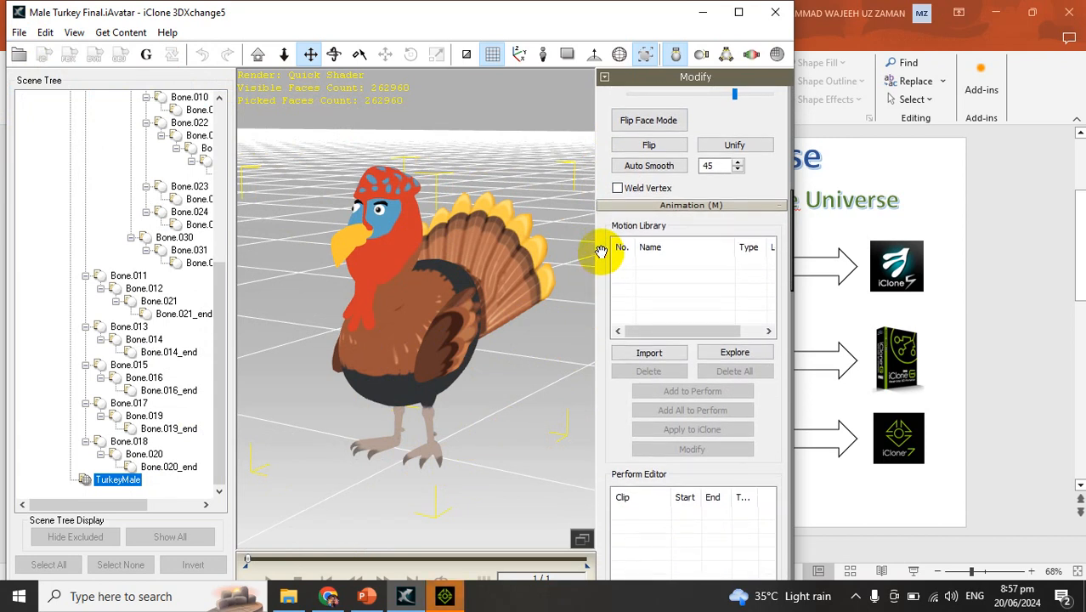
Load the seven motions from Male Turkey Idle 2 to Male Turky Run out of the iClone 5 Custom Motion folder and add all to Perform
left_click(289, 596)
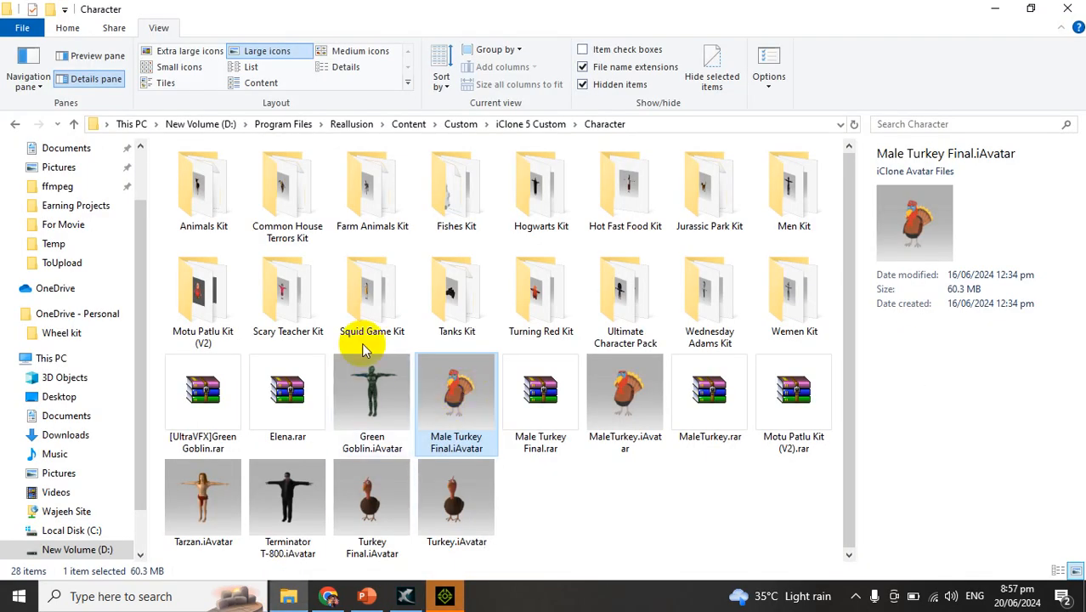
left_click(532, 125)
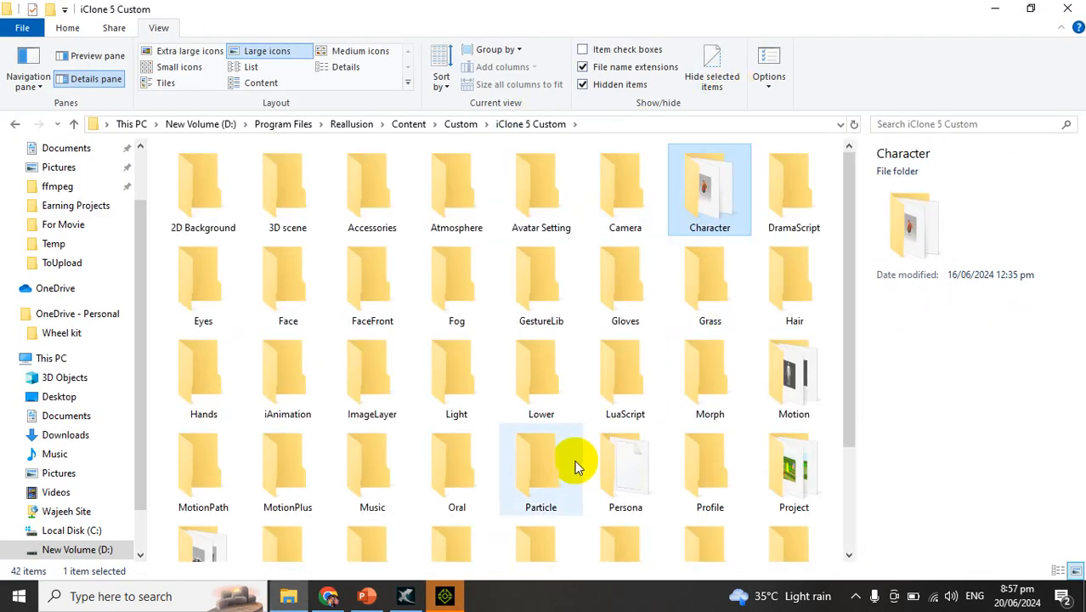
double_click(772, 387)
scroll(703, 400, "down", 5)
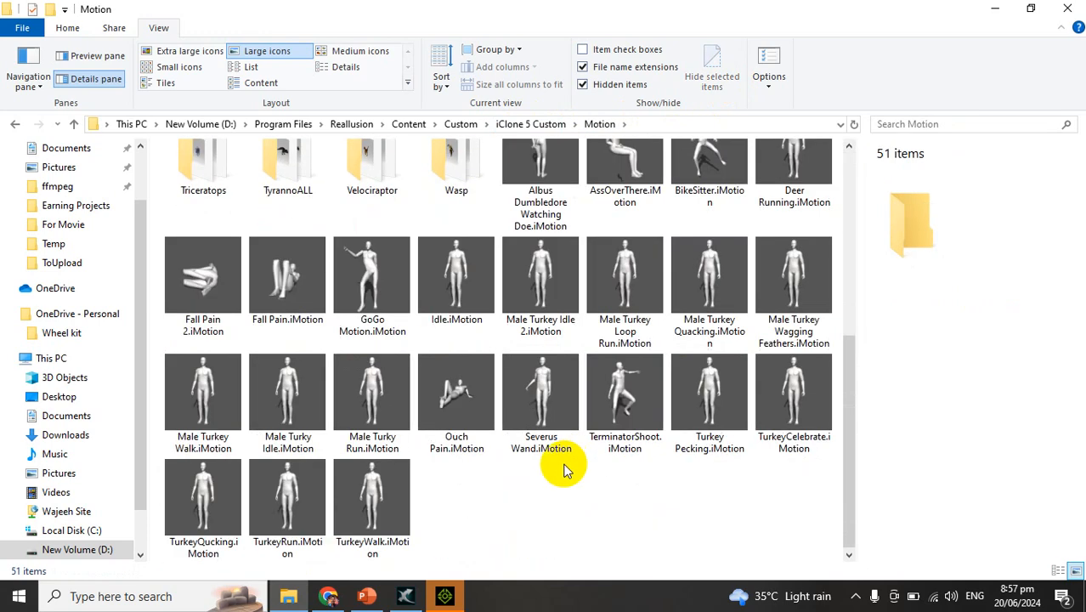
left_click(540, 291)
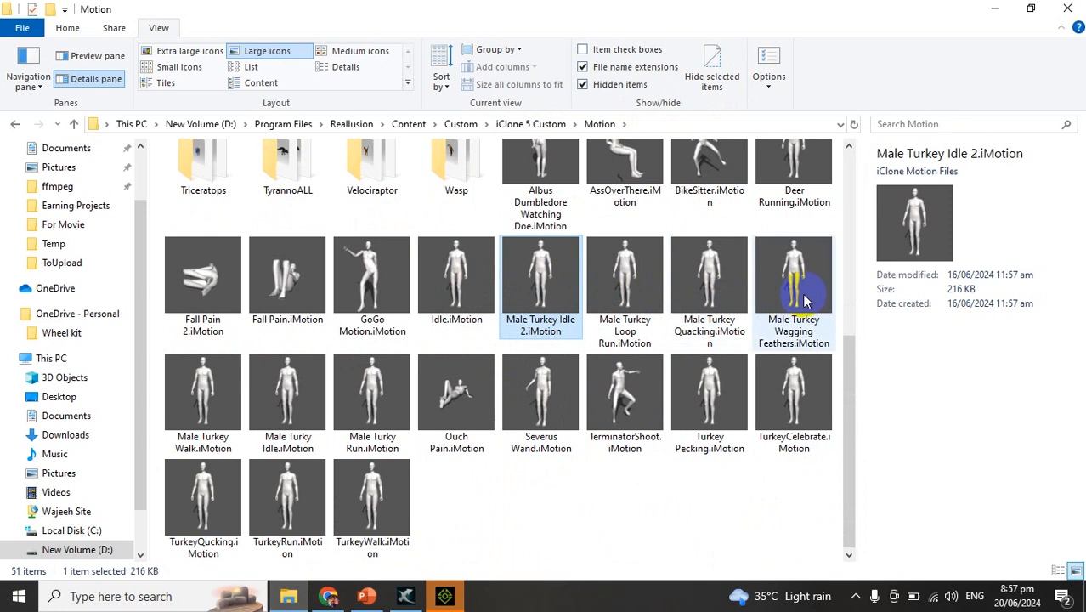
left_click(288, 425, "shift")
left_click(365, 421, "shift")
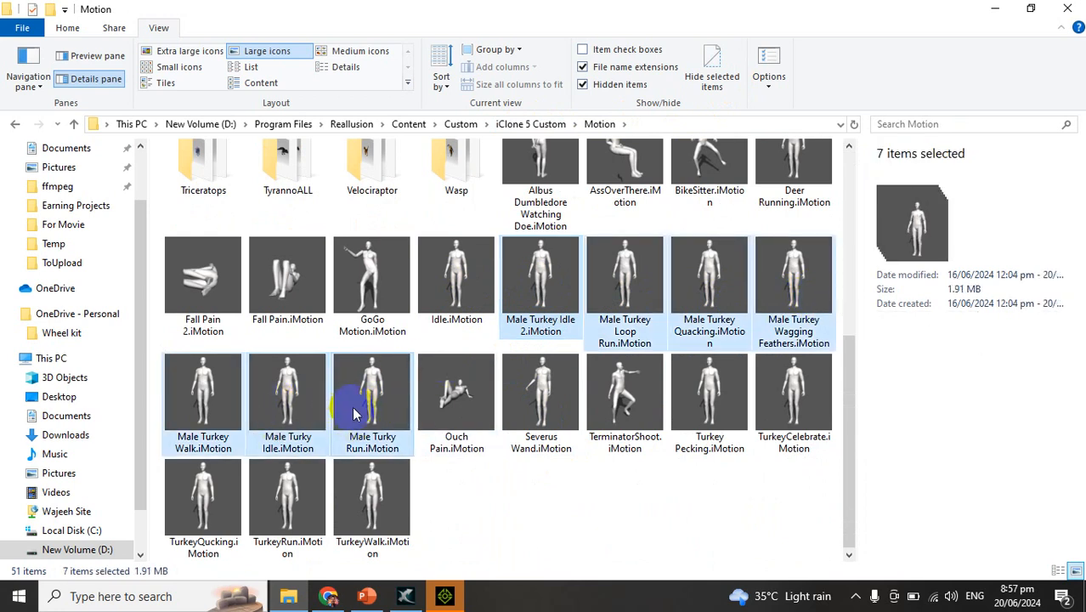
left_click_drag(357, 411, 654, 276)
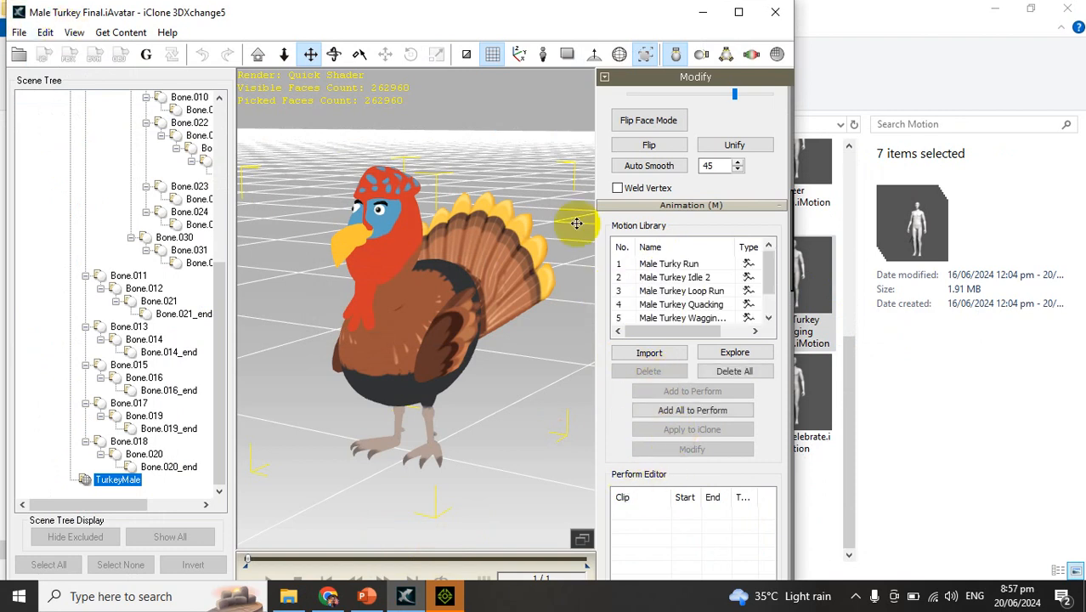
left_click(671, 409)
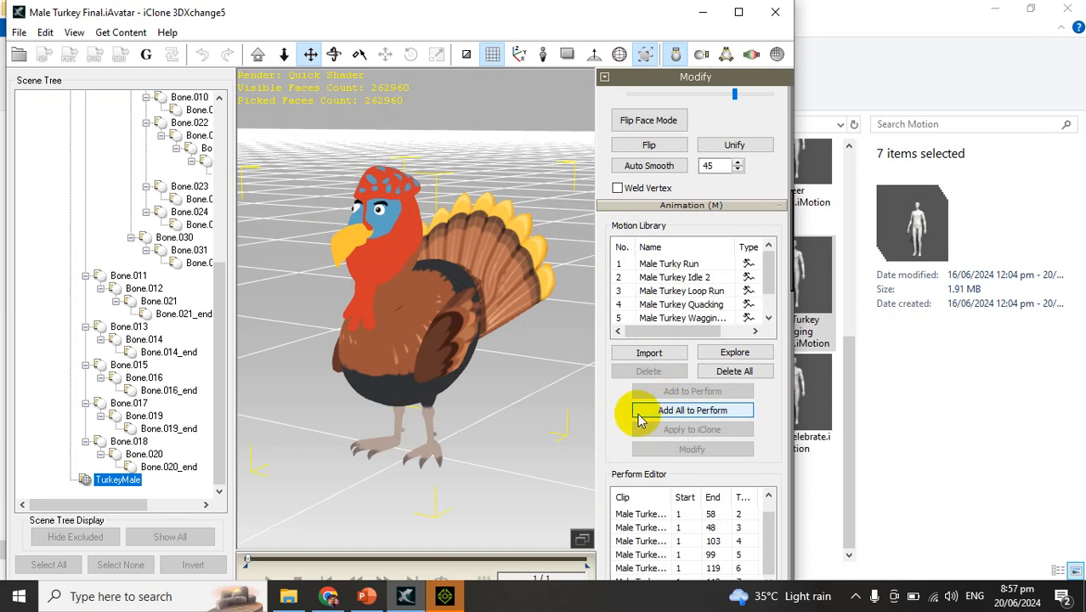
Preview several Male Turkey clips in the Perform Editor by playing them on the character
scroll(637, 416, "down", 5)
left_click(638, 302)
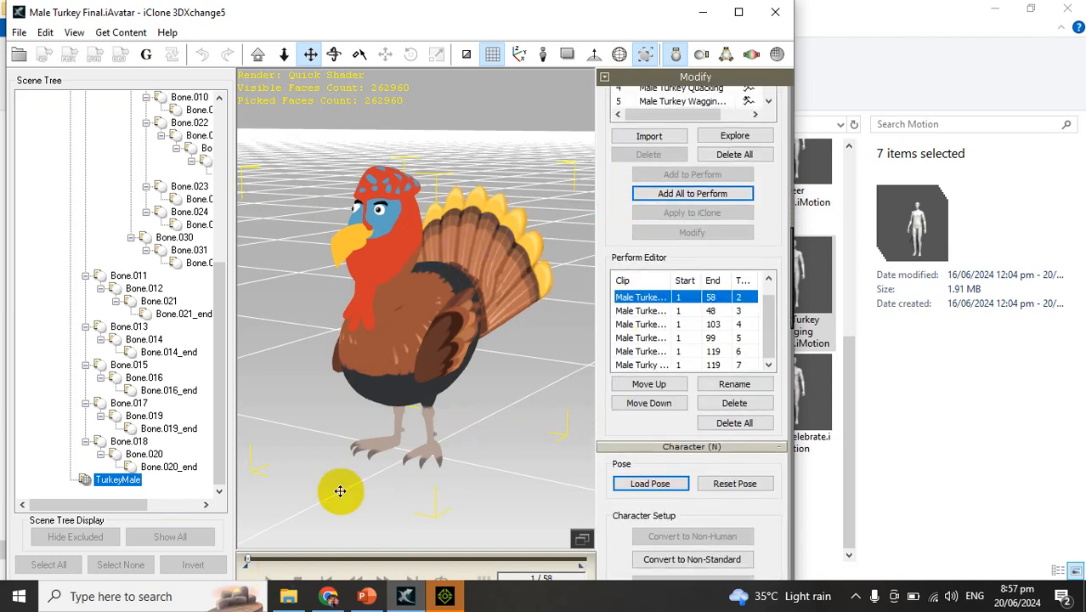
key("space")
left_click(614, 311)
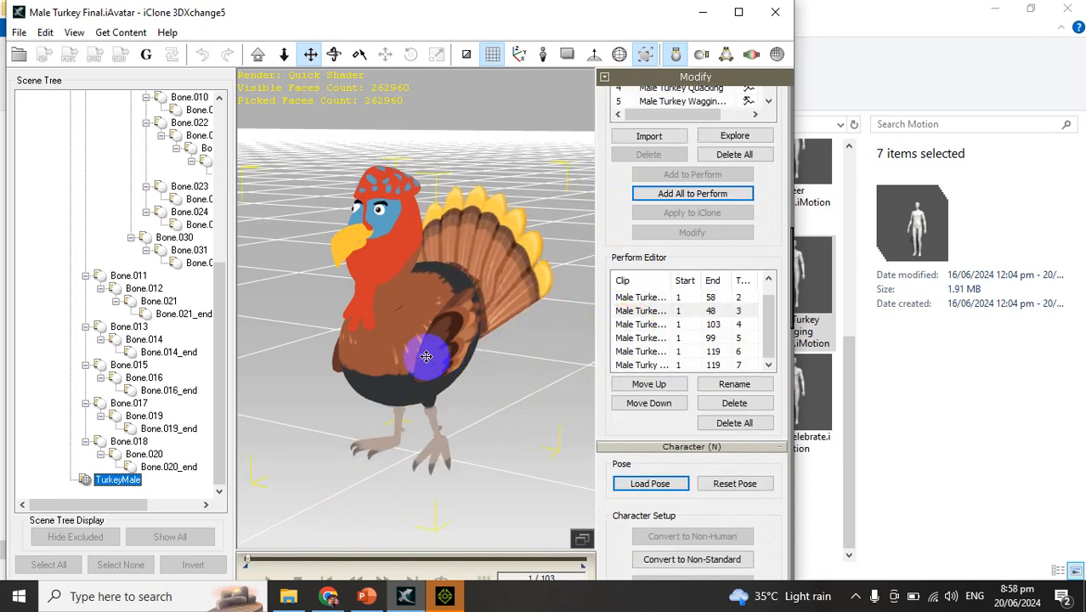
double_click(619, 326)
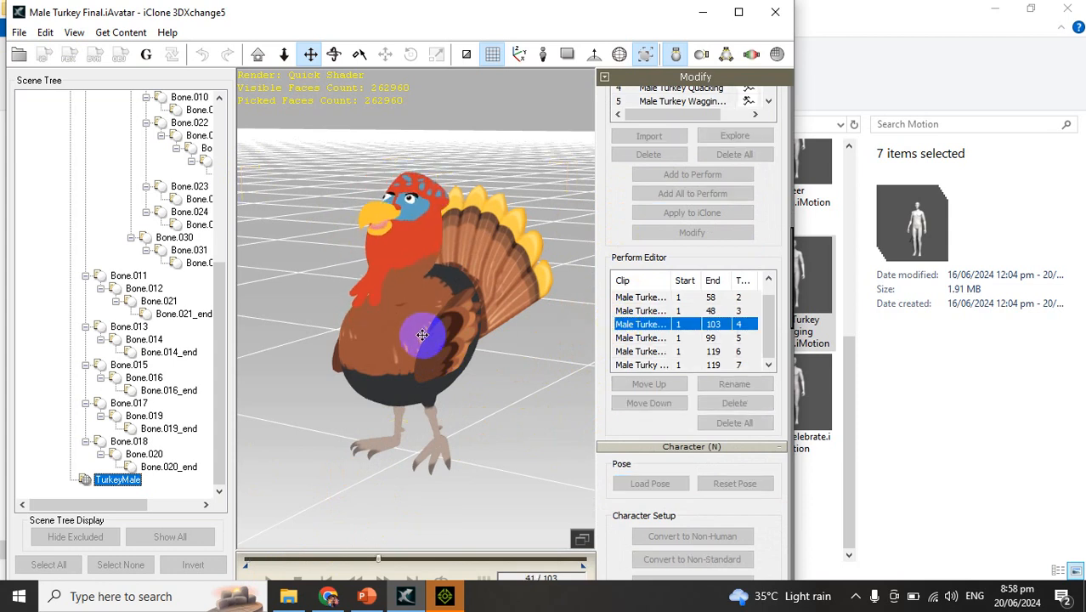
double_click(619, 338)
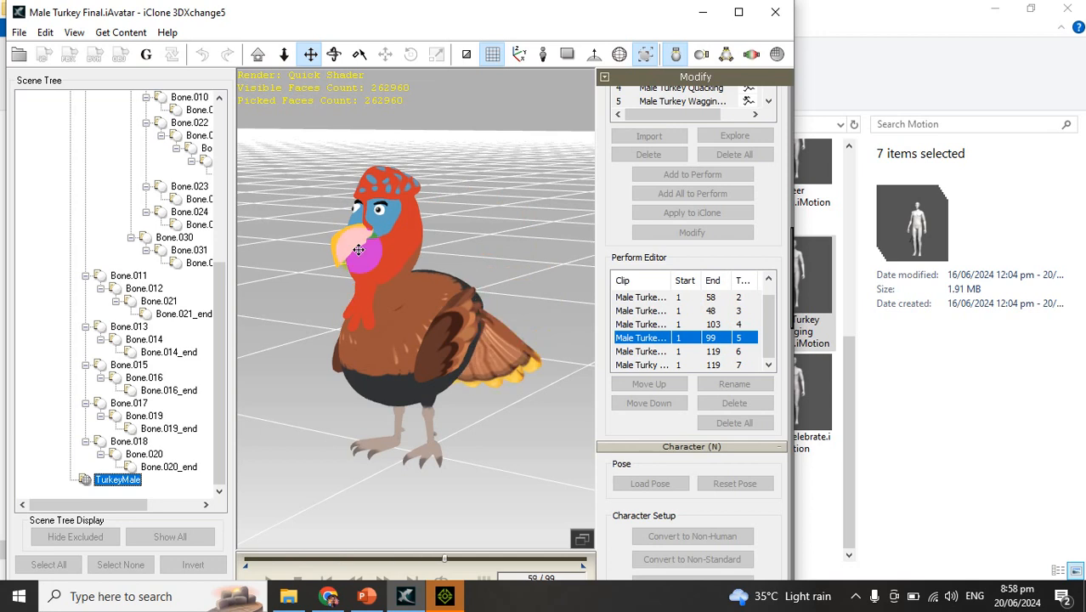
Export the turkey character together with its Perform motions from 3DXchange
left_click(19, 33)
mouse_move(158, 112)
left_click(239, 106)
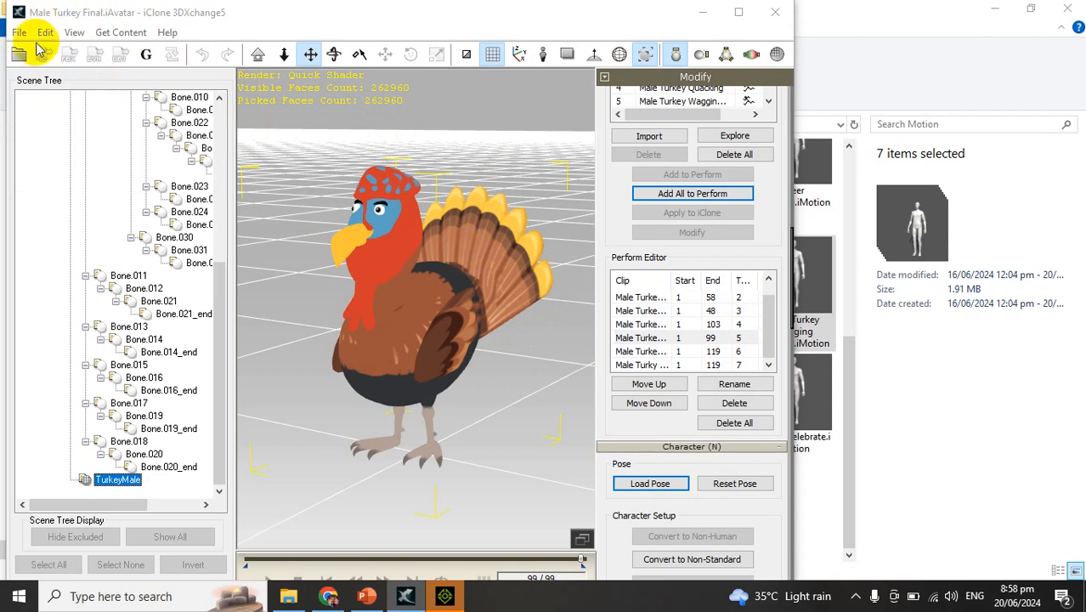
left_click(393, 278)
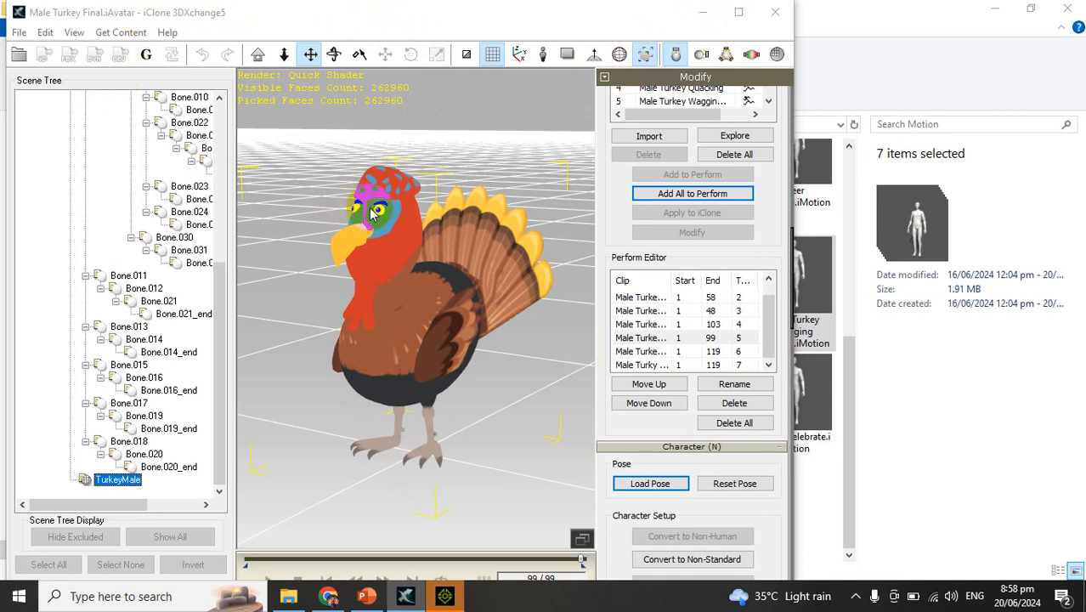
Switch to iClone 7 and load Male Turkey Final.iAvatar from the iClone 5 Custom Character folder into the empty project
left_click(444, 596)
left_click(527, 417)
left_click(740, 441)
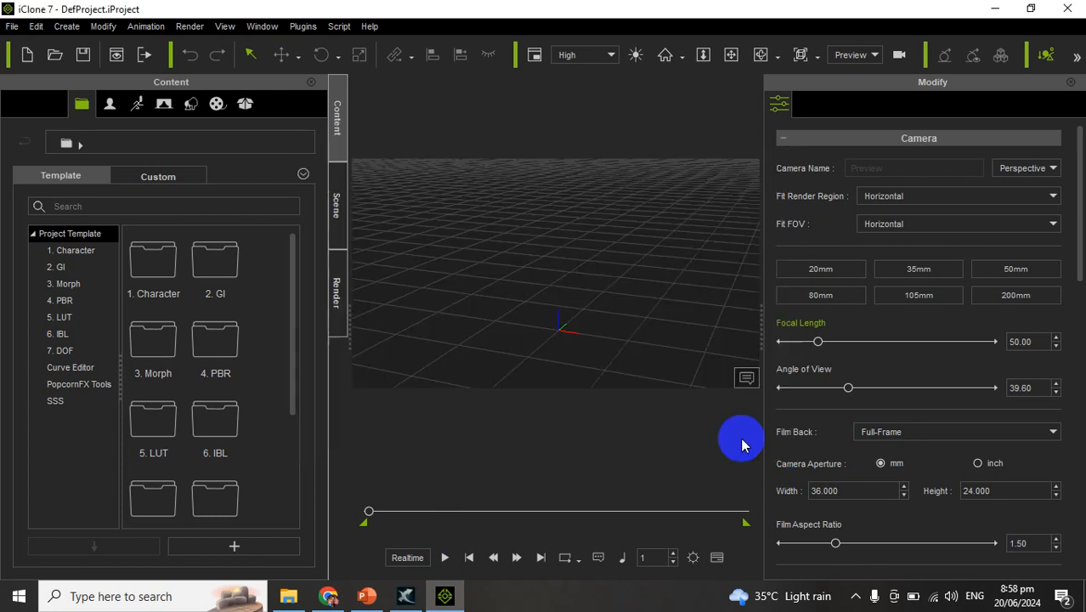
left_click(288, 595)
left_click(486, 515)
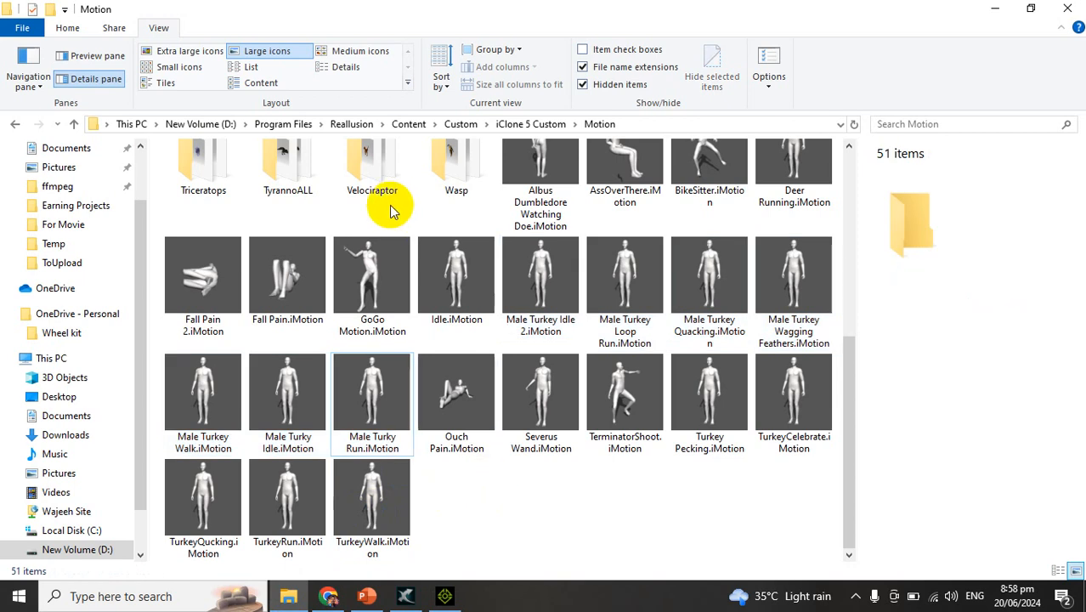
left_click(507, 124)
double_click(715, 207)
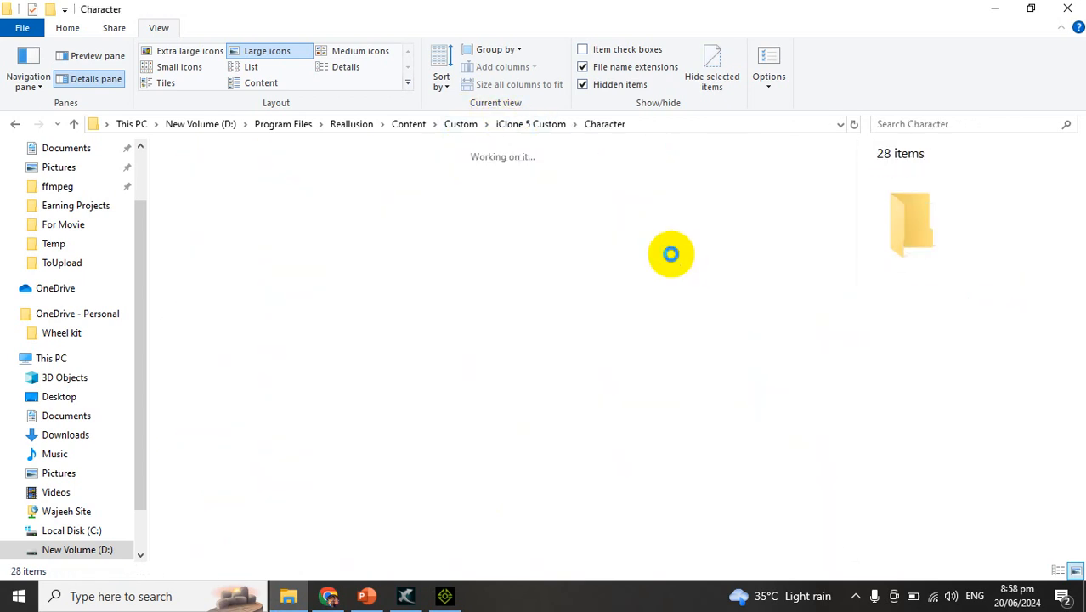
left_click(454, 427)
left_click_drag(454, 426, 568, 340)
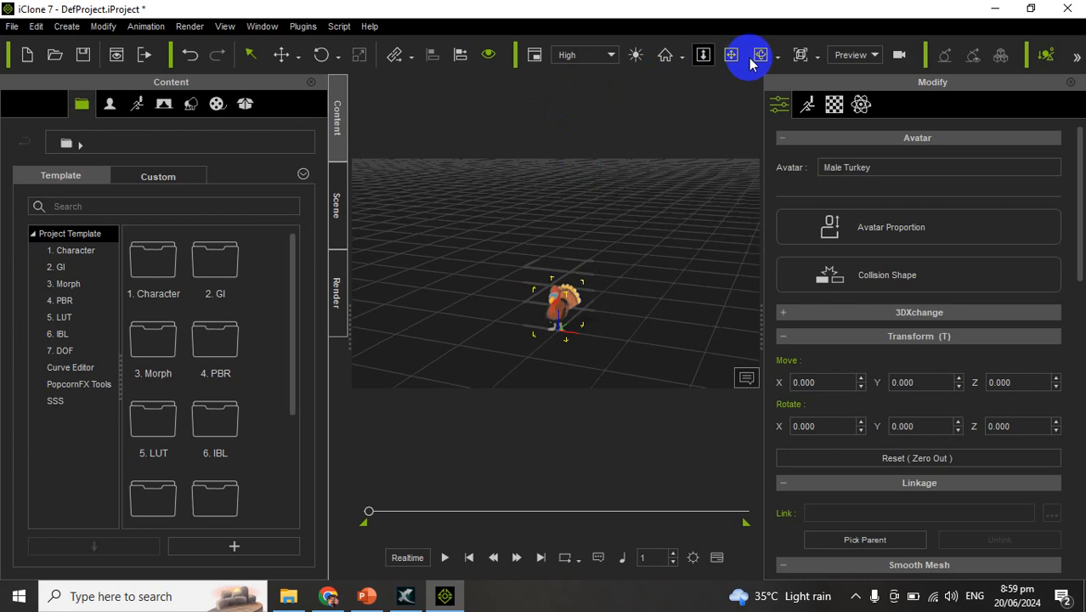
Examine the loaded turkey in the iClone 7 viewport from the front and at an angle
left_click(756, 63)
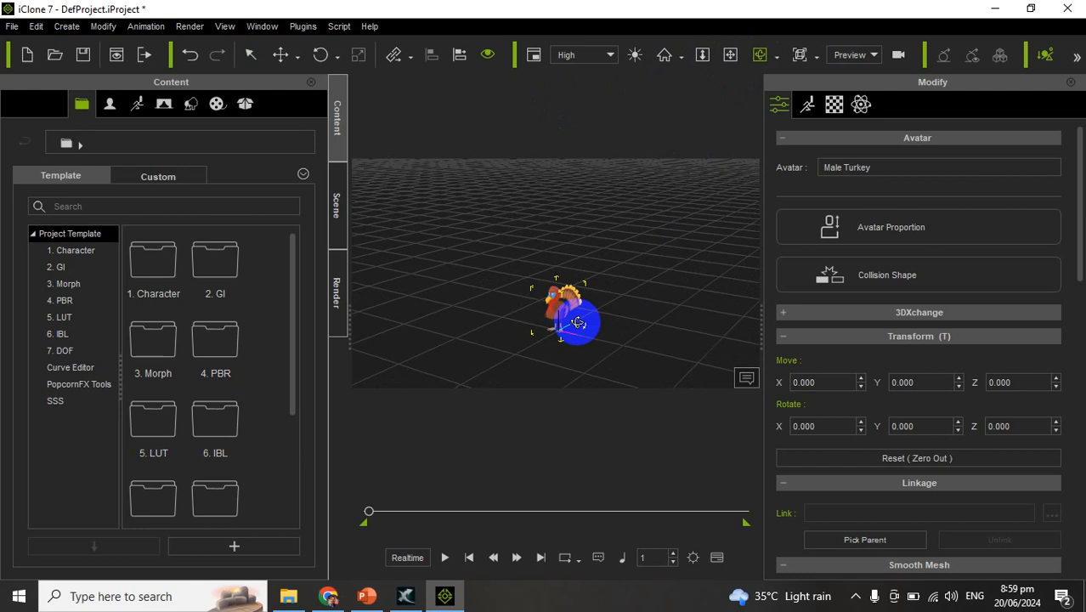
left_click(571, 308)
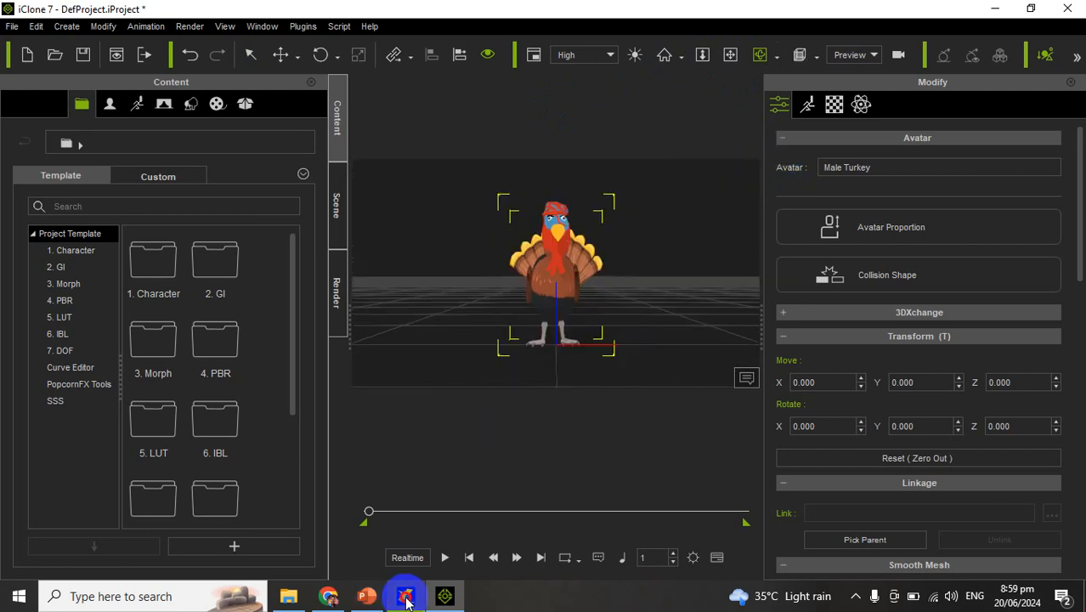
left_click(406, 597)
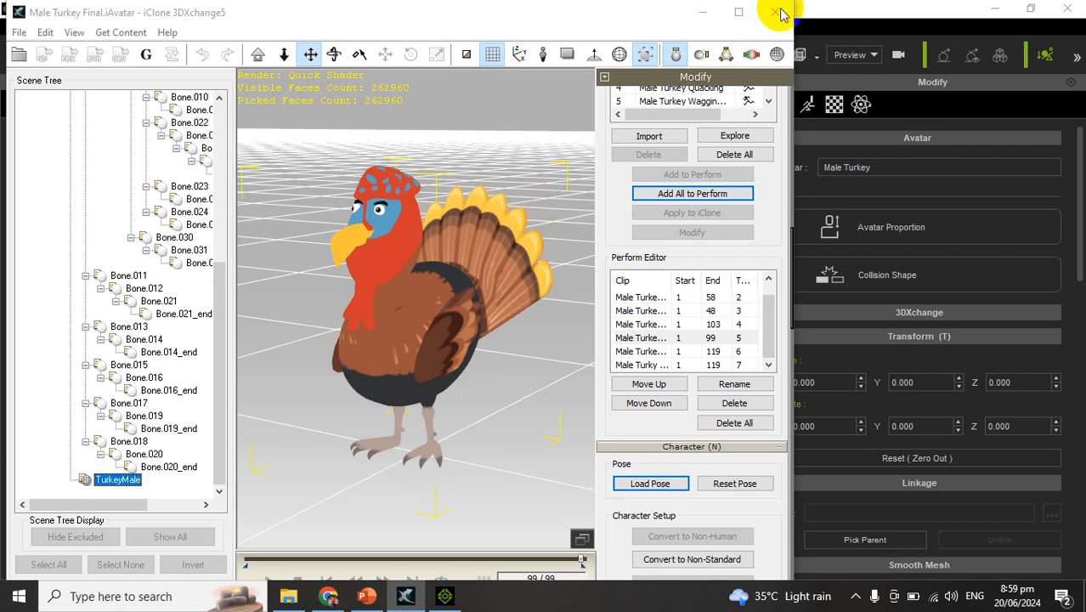
left_click(855, 2)
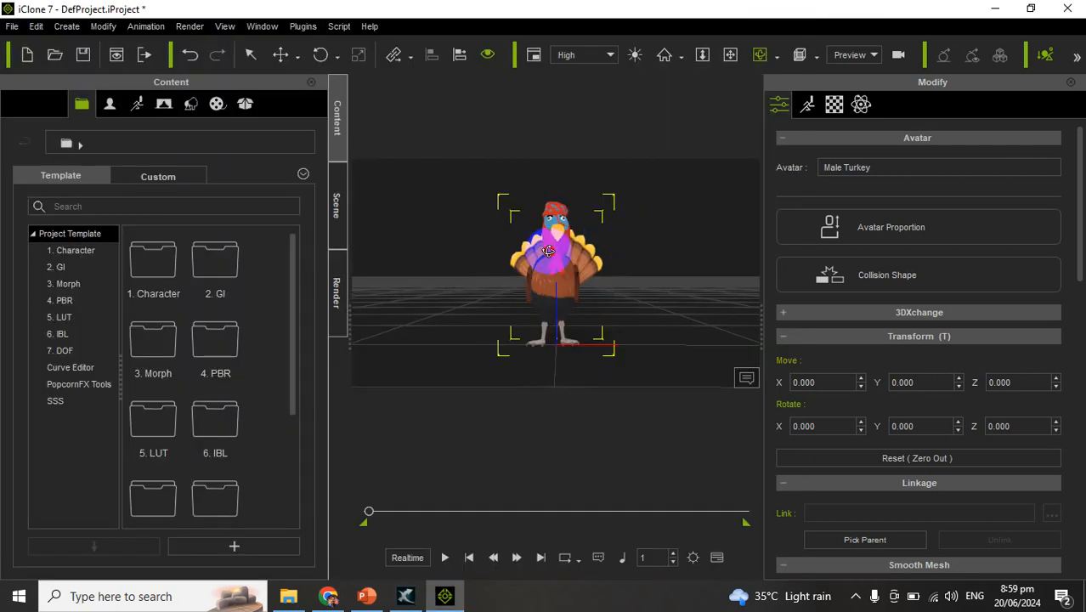
left_click_drag(549, 252, 546, 291)
mouse_move(546, 291)
right_mouse_down()
mouse_move(506, 341)
mouse_move(466, 331)
right_mouse_up()
left_click_drag(466, 333, 481, 328)
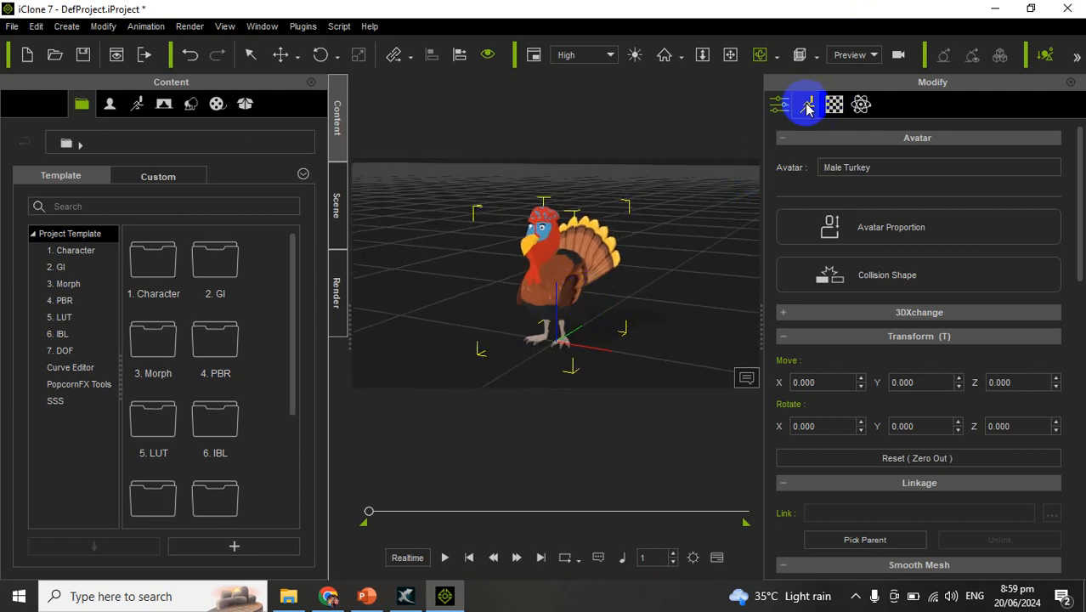
Open Edit Motion Layer for the turkey and enable Bone Edit Mode
left_click(808, 106)
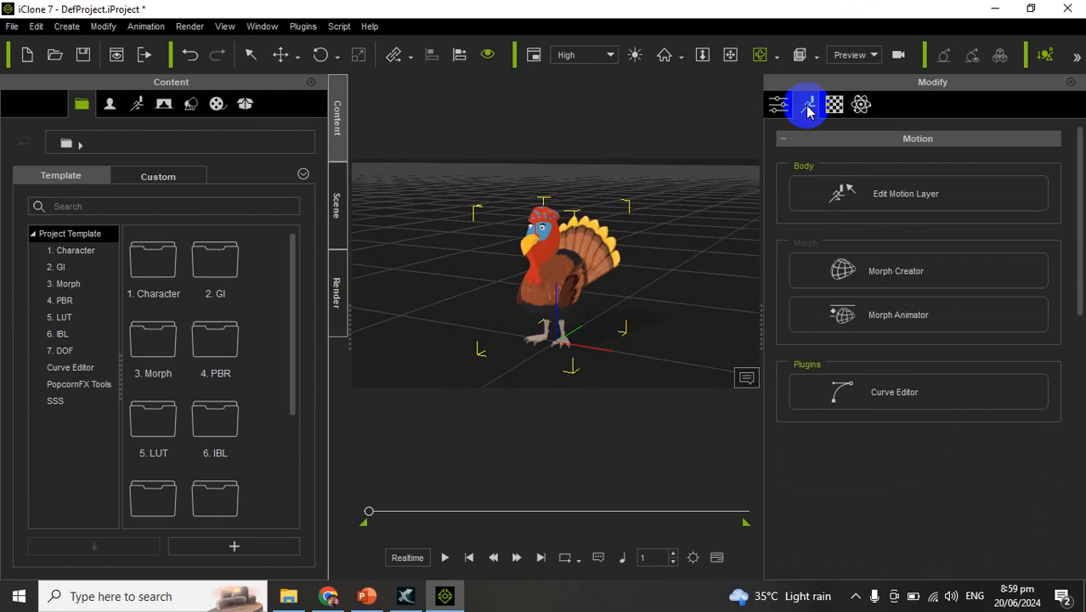
left_click(884, 211)
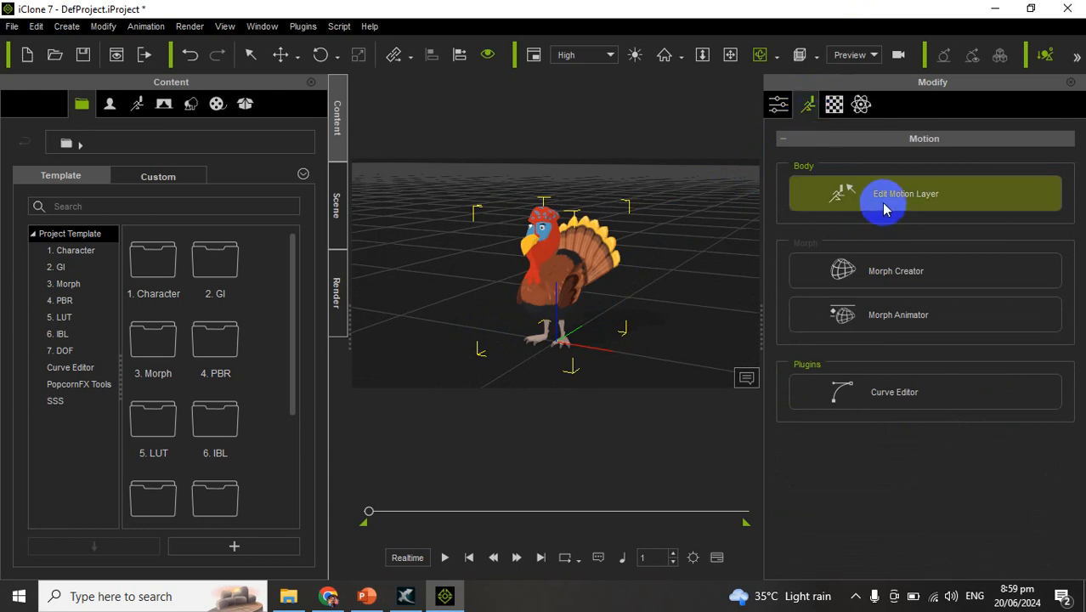
left_click_drag(698, 289, 145, 133)
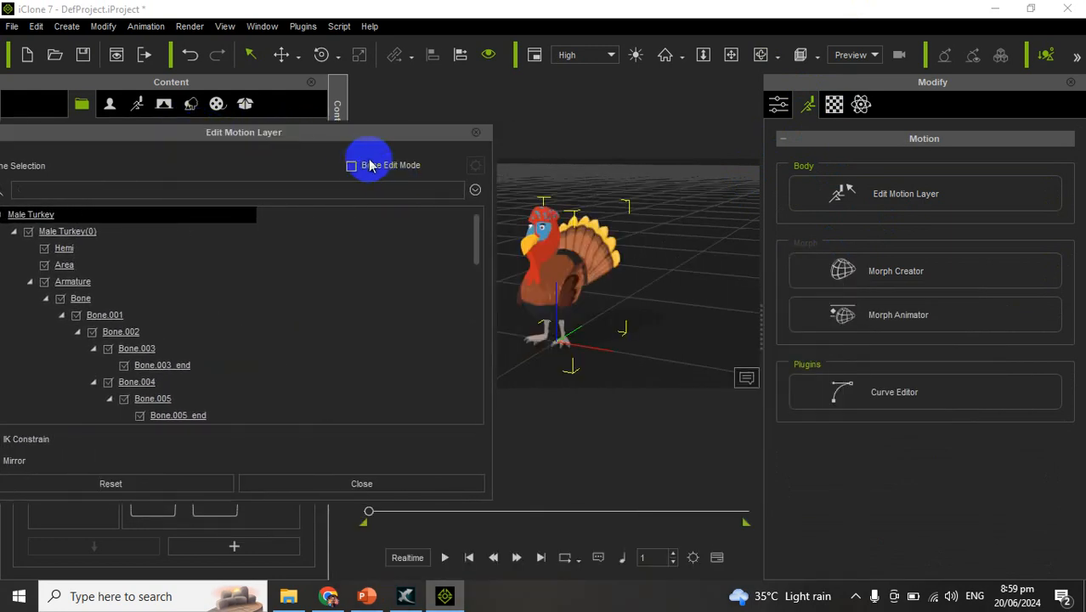
left_click(352, 167)
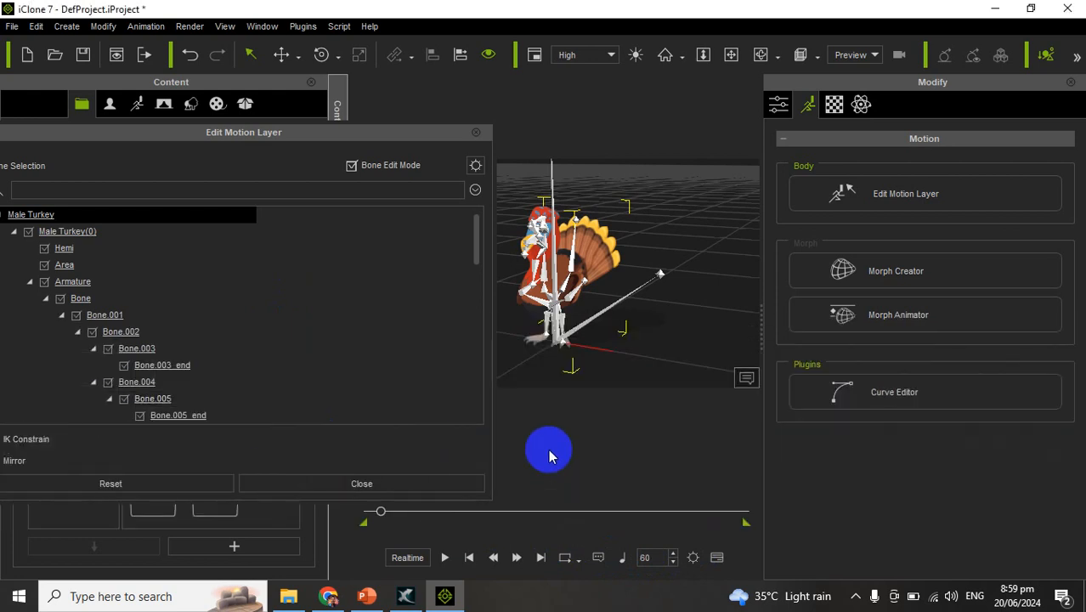
Expand the turkey's Motion track in the Timeline and move the playhead to frame 11
key("F3")
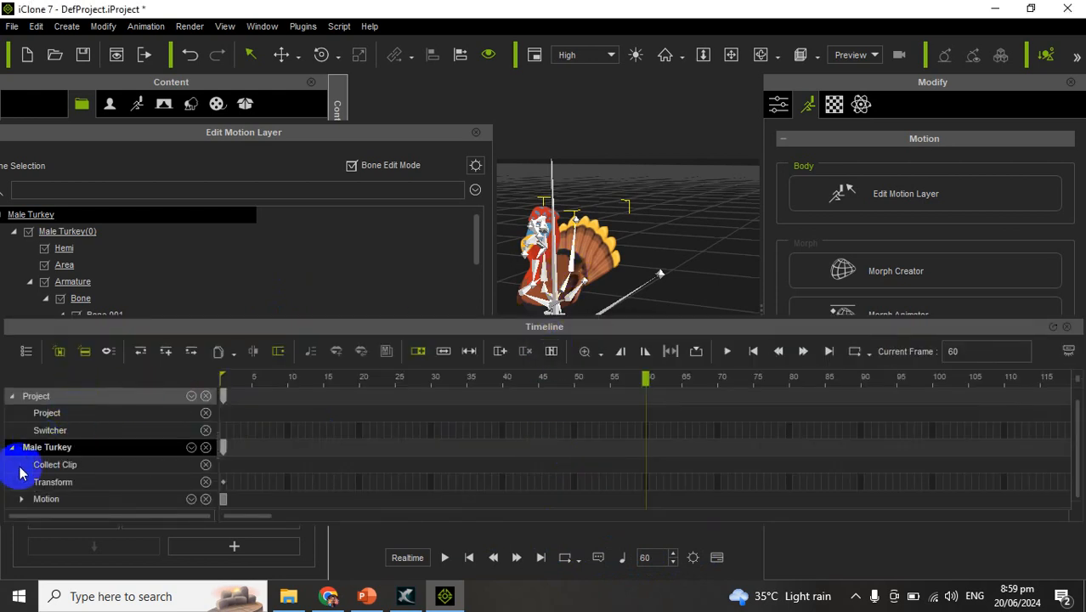
left_click(24, 502)
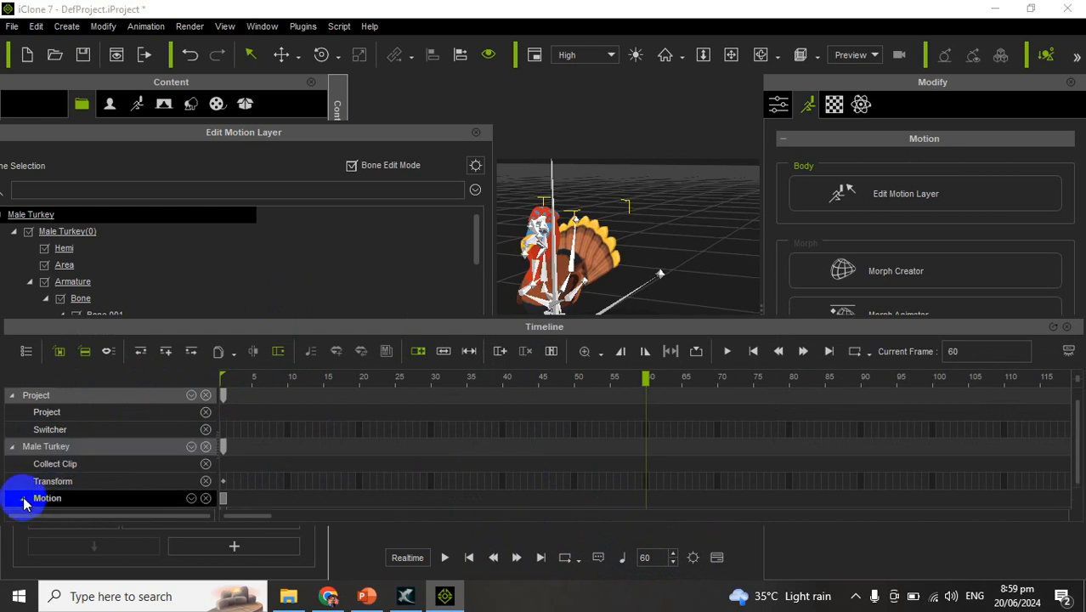
left_click_drag(646, 378, 153, 384)
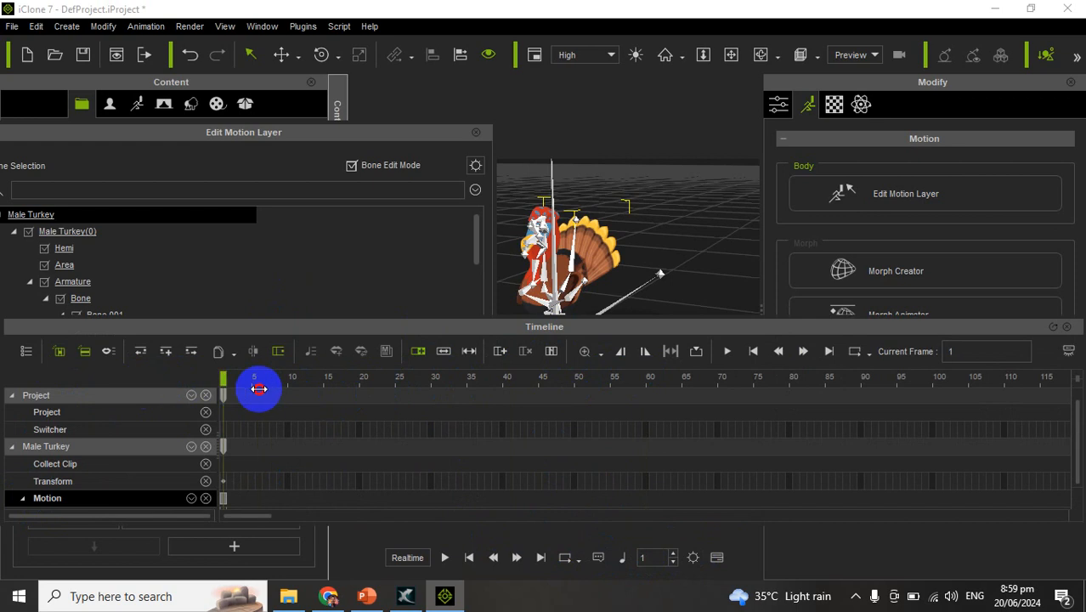
left_click_drag(292, 382, 294, 382)
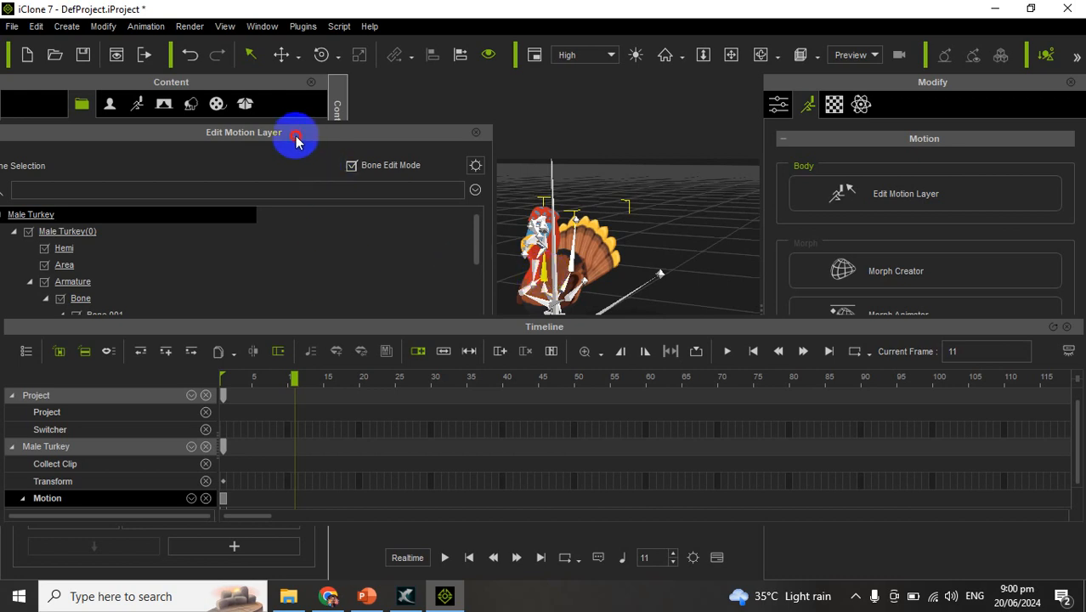
Select Bone.003 and rotate it at frame 11 to bend the turkey's neck, and bring the Timeline back to the front
left_click_drag(296, 136, 289, 80)
left_click(141, 289)
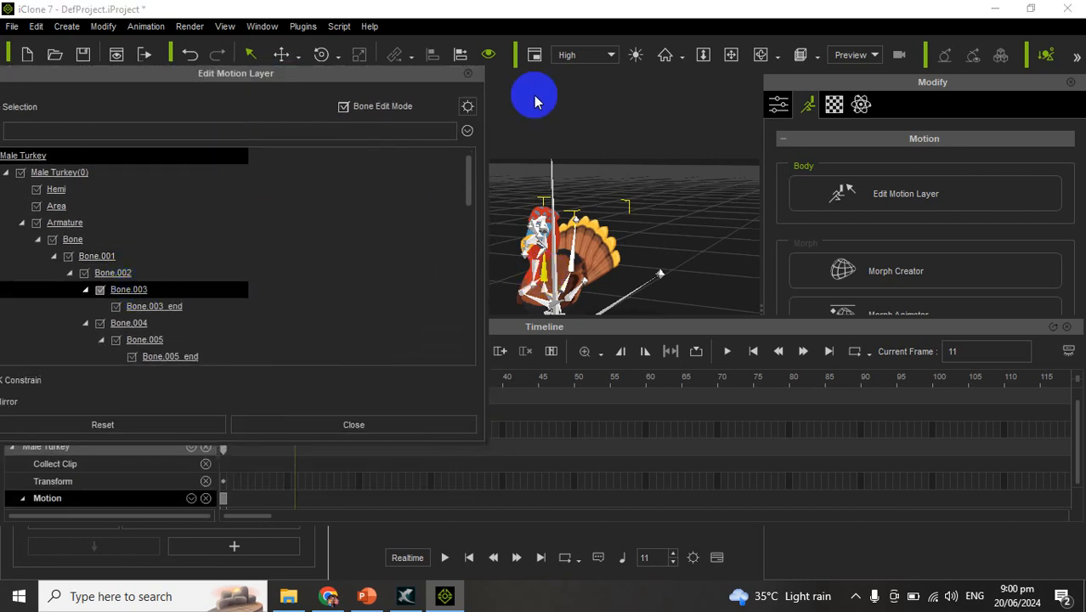
left_click(316, 56)
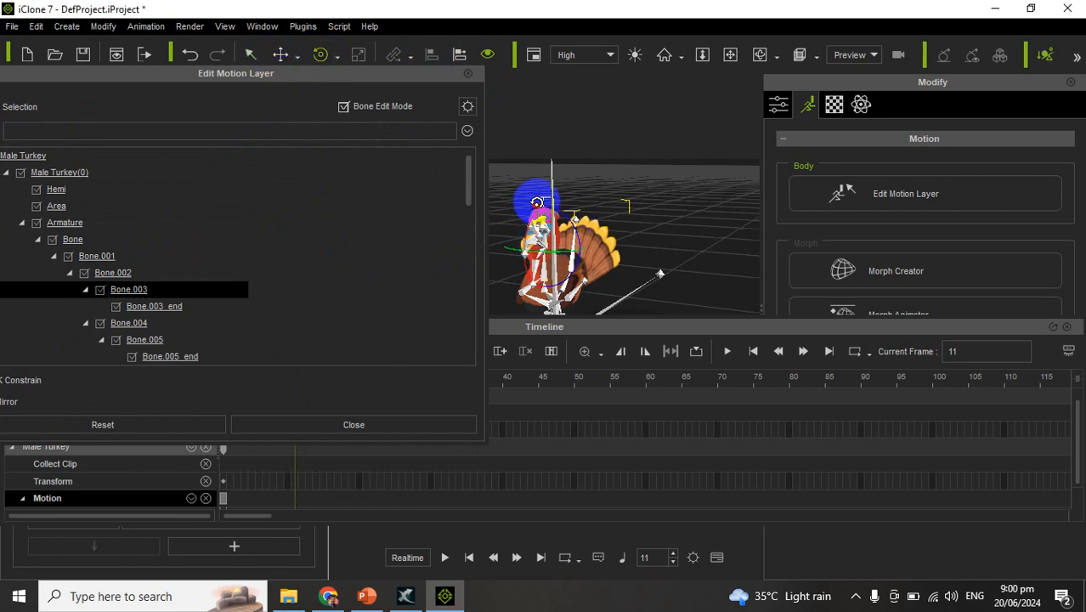
left_click_drag(538, 210, 545, 309)
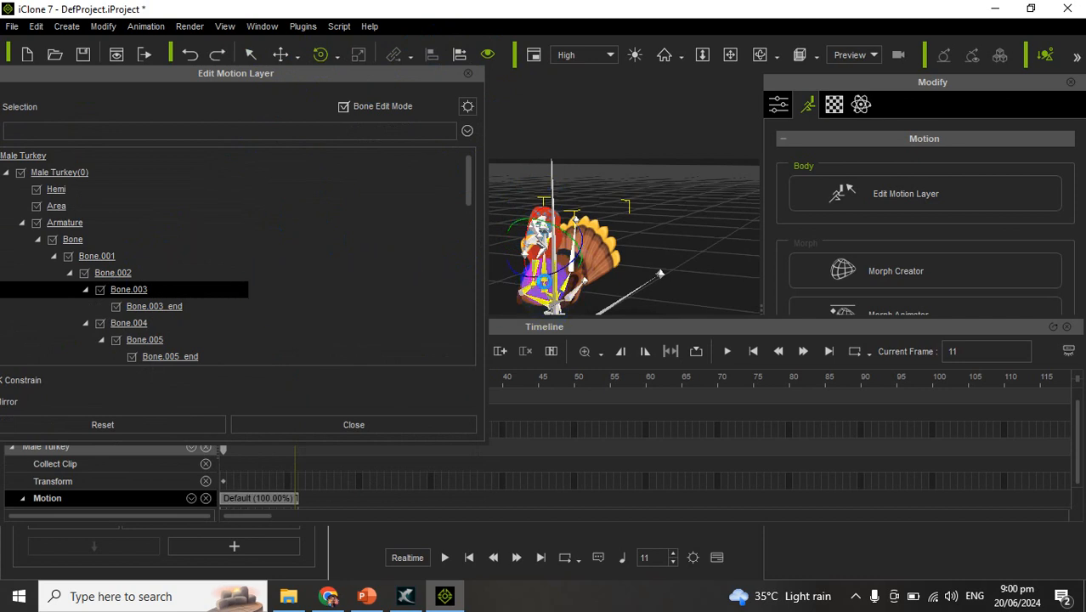
left_click(547, 289)
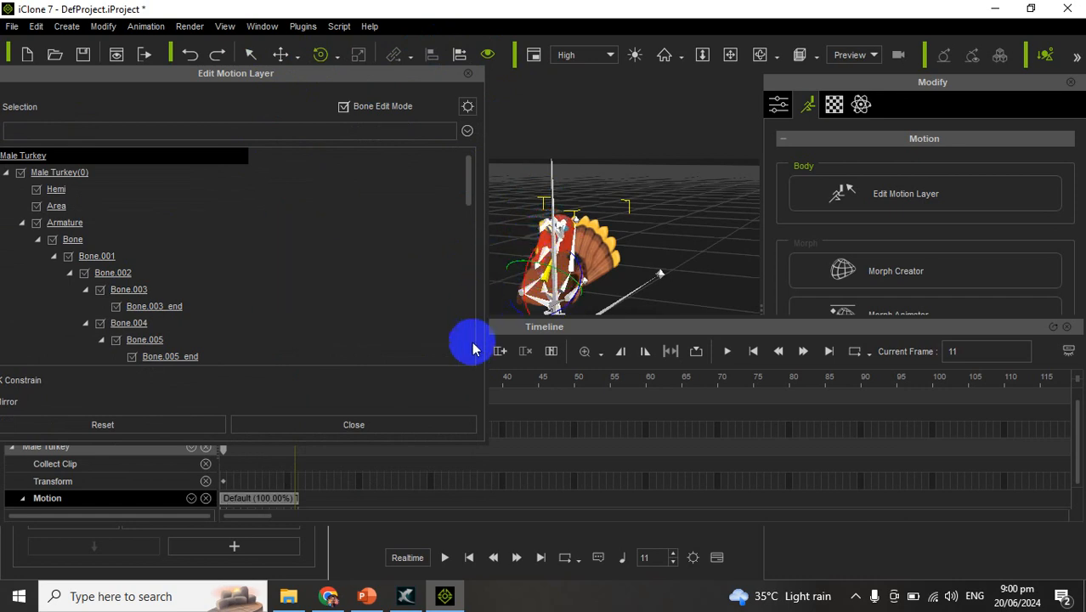
left_click(508, 380)
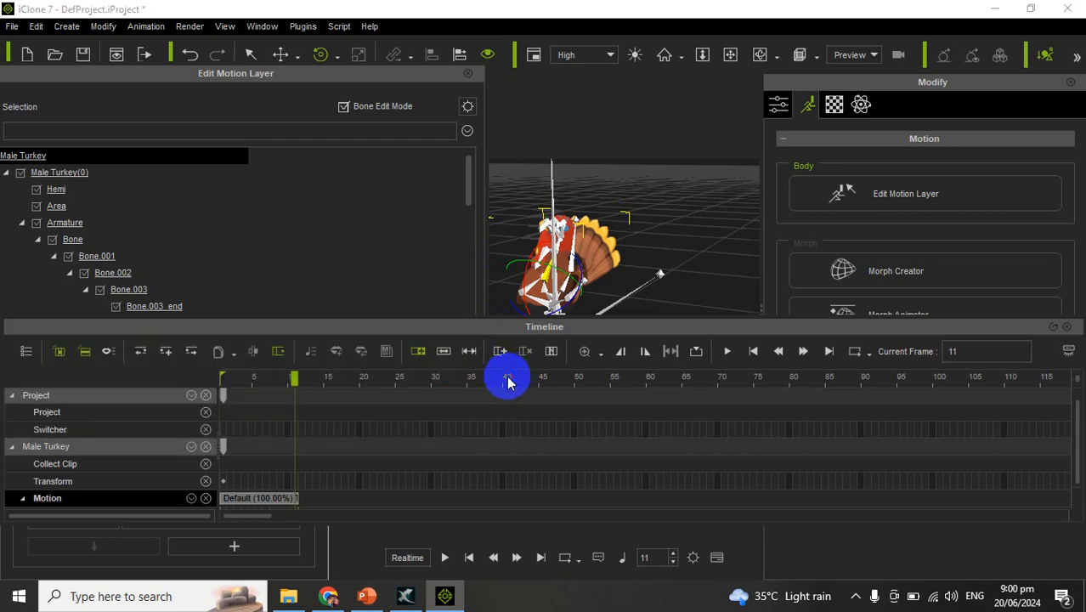
Move the playhead to frame 40 and rotate the turkey's neck bone to lower its head forward
left_click_drag(505, 382, 502, 382)
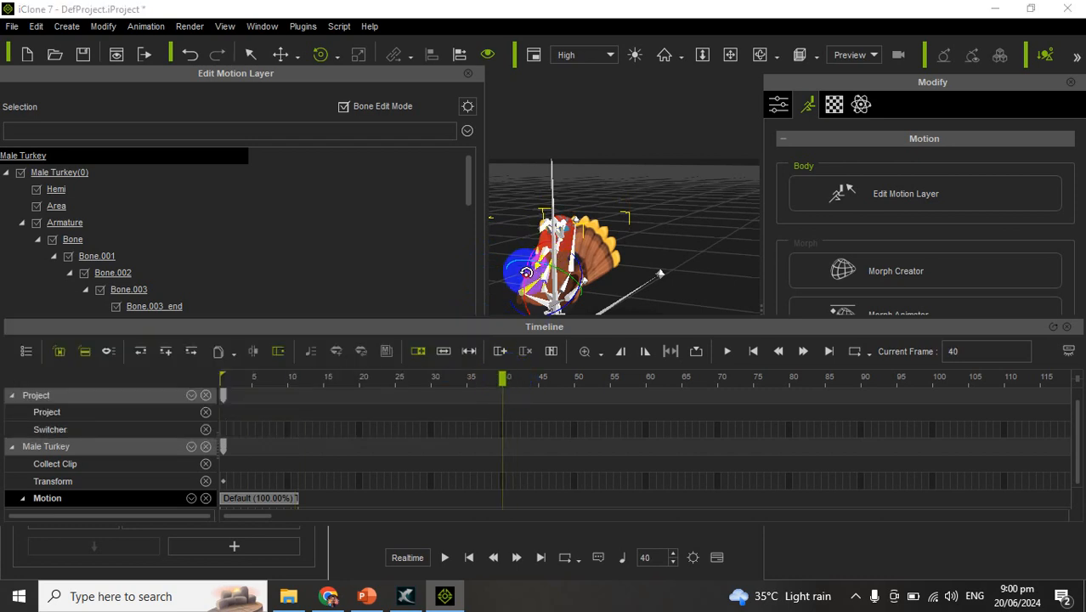
mouse_move(521, 309)
left_mouse_down()
mouse_move(525, 353)
mouse_move(510, 317)
left_mouse_up()
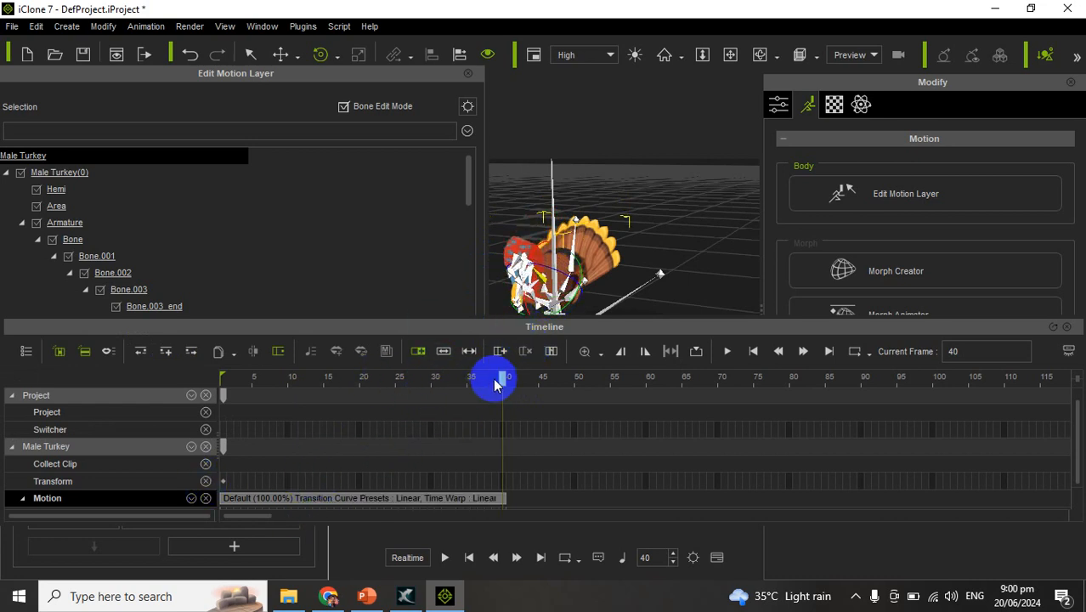
Play the neck animation from frame 1 to review it, and inspect the pose around frames 39 and 40
left_click_drag(504, 380, 184, 390)
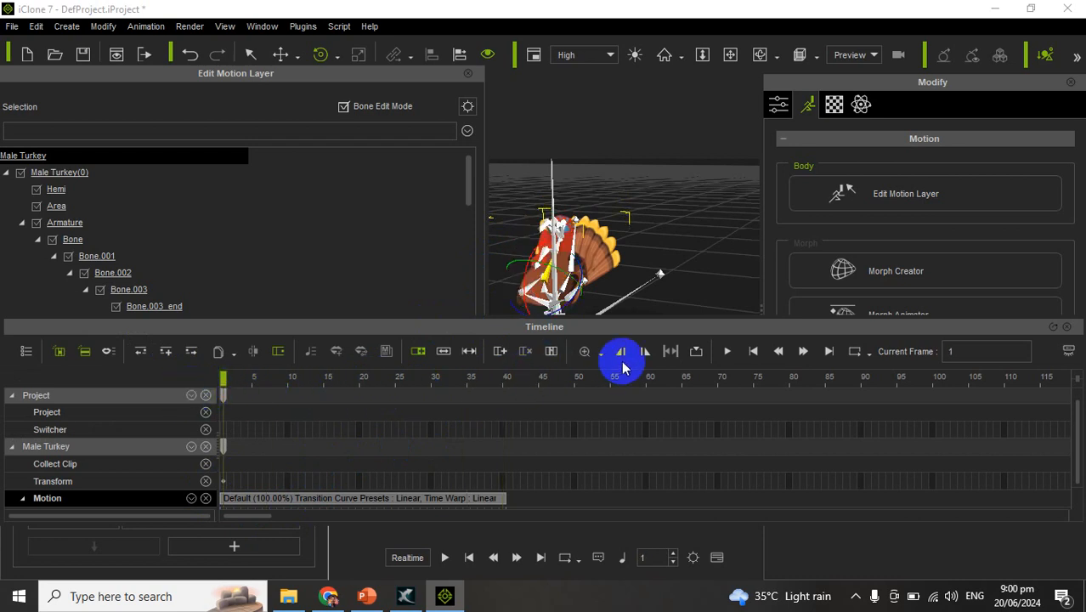
left_click(696, 351)
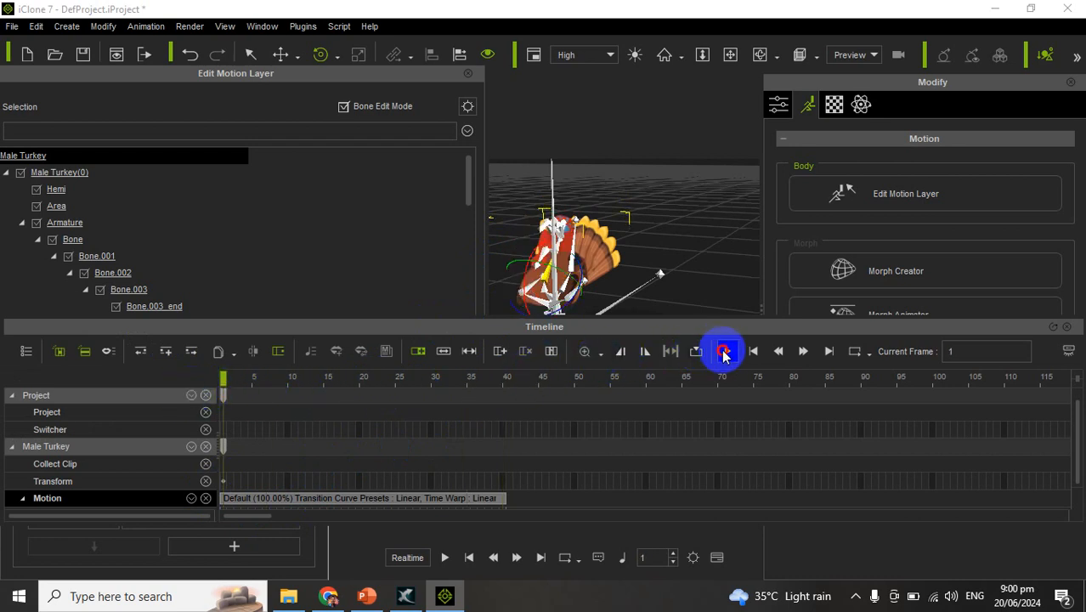
left_click(727, 353)
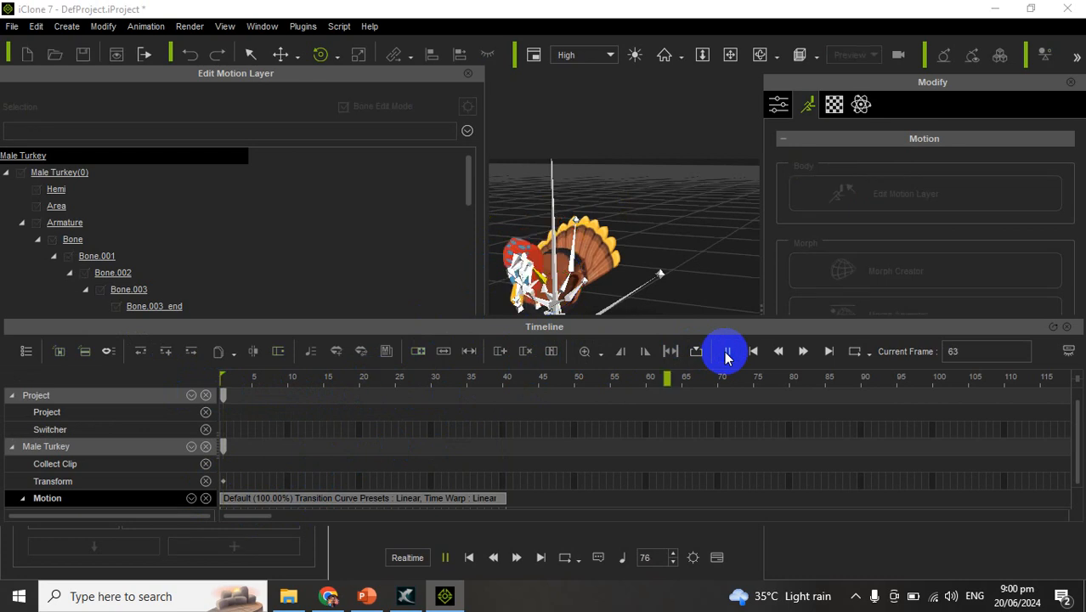
left_click(725, 352)
left_click(454, 378)
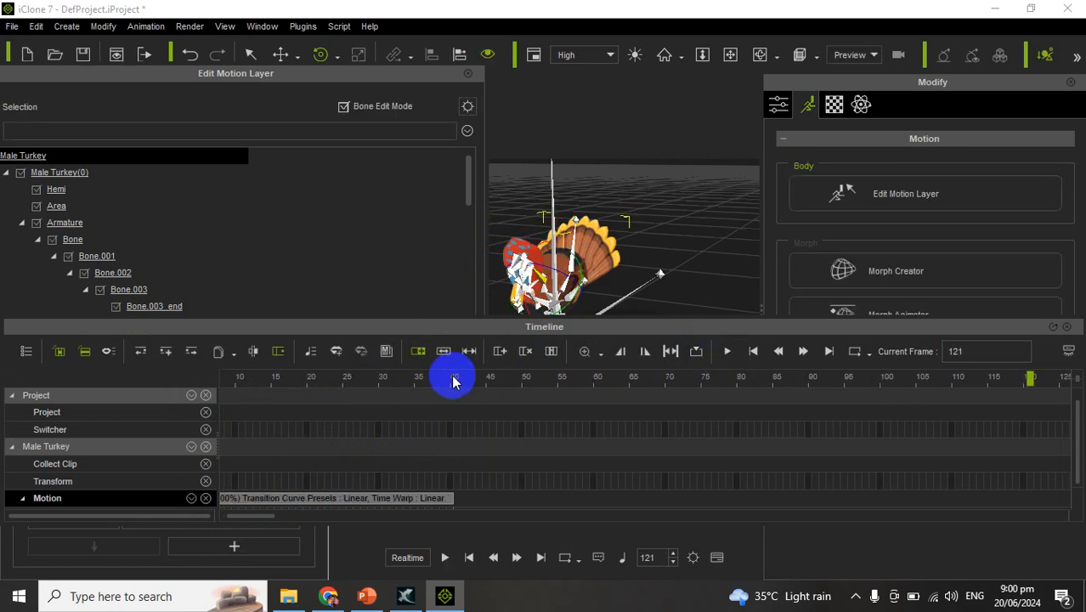
left_click_drag(451, 378, 132, 423)
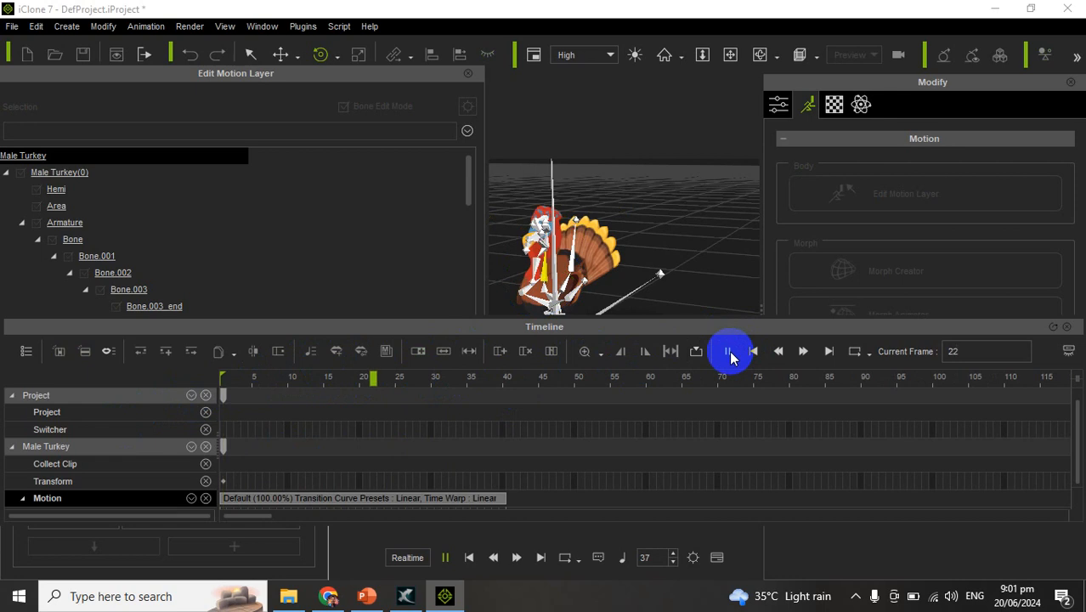
left_click(503, 383)
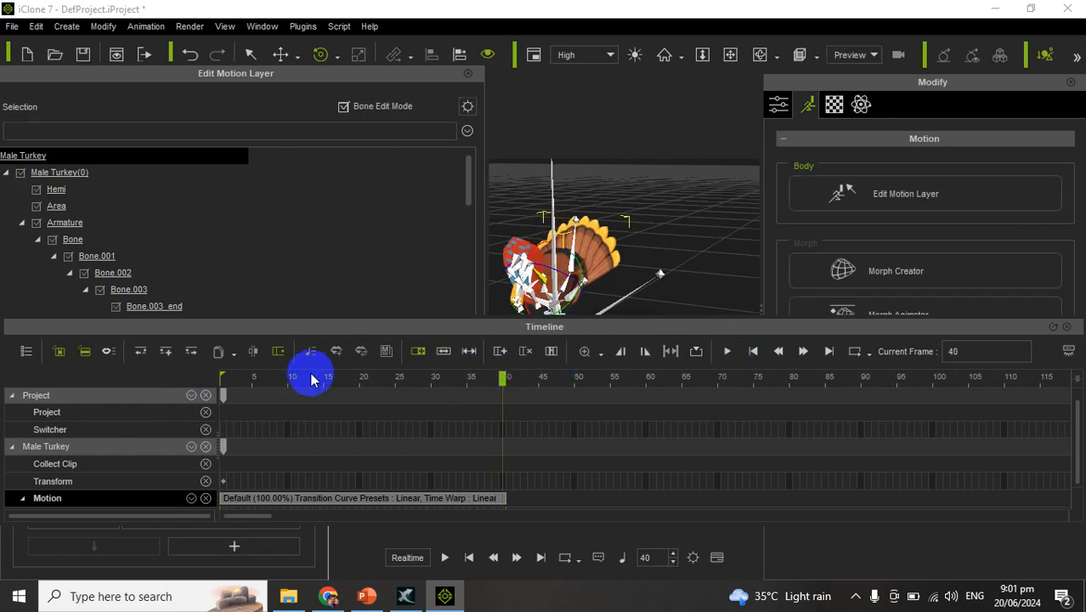
key("Left")
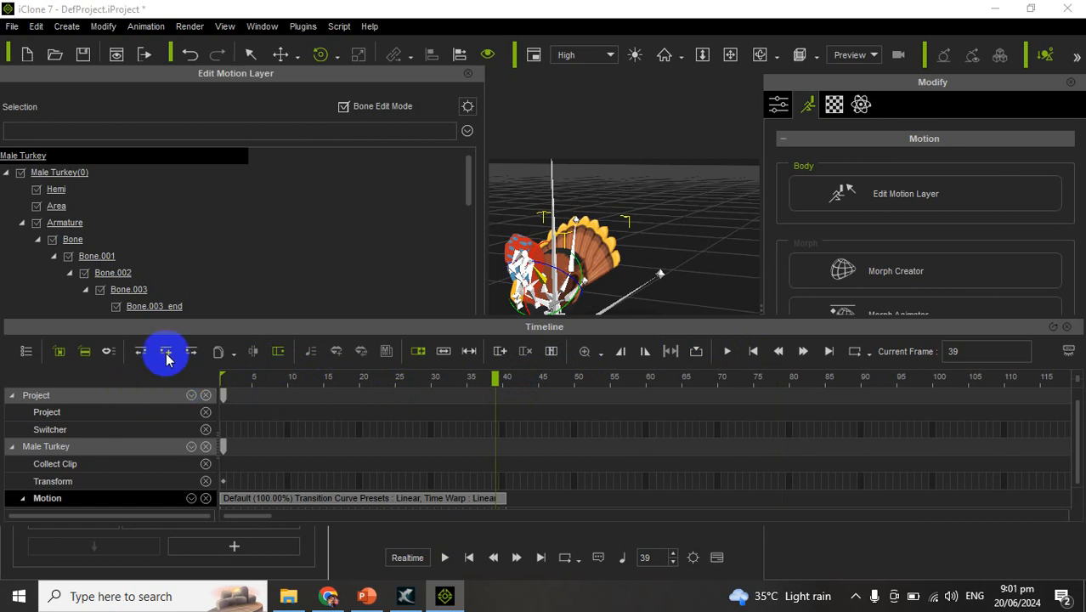
Mark frames 1 to 40 on the turkey's Collect Clip track and start adding that motion to the library
left_click(79, 465)
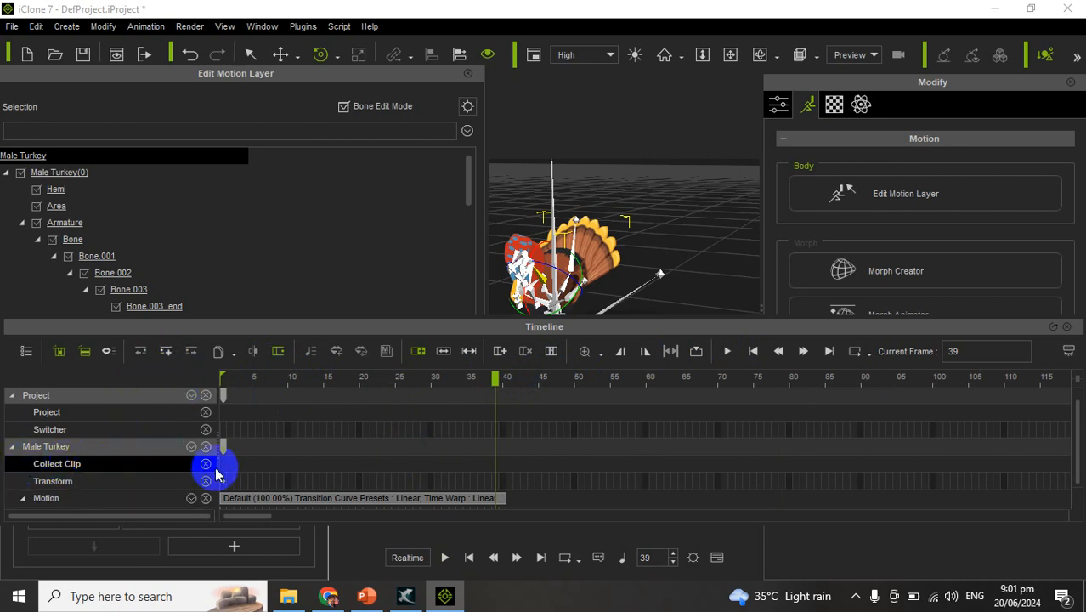
left_click_drag(225, 470, 505, 473)
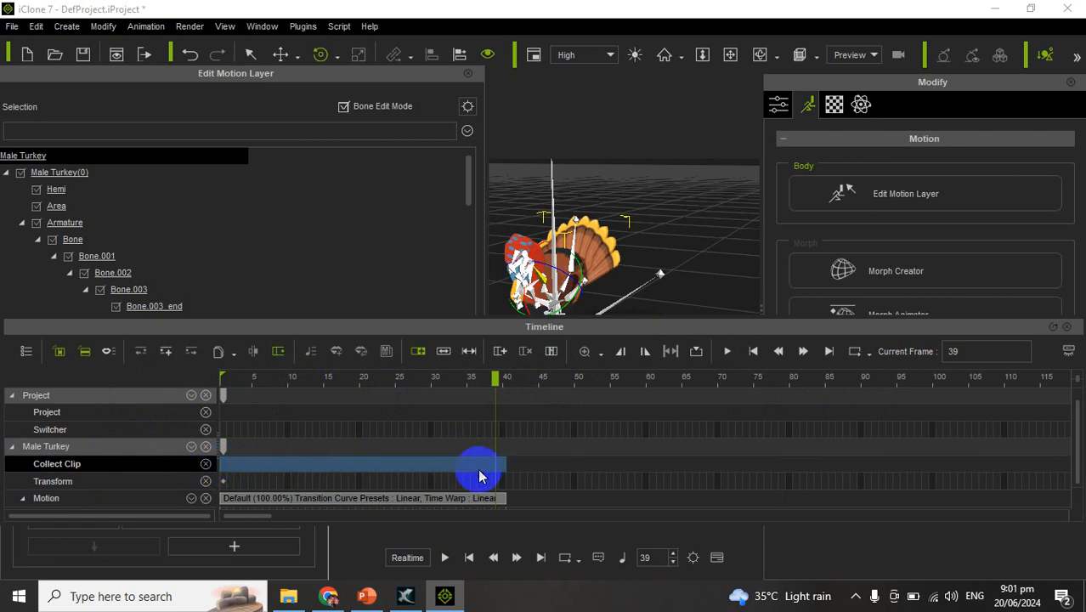
right_click(422, 468)
right_click(423, 465)
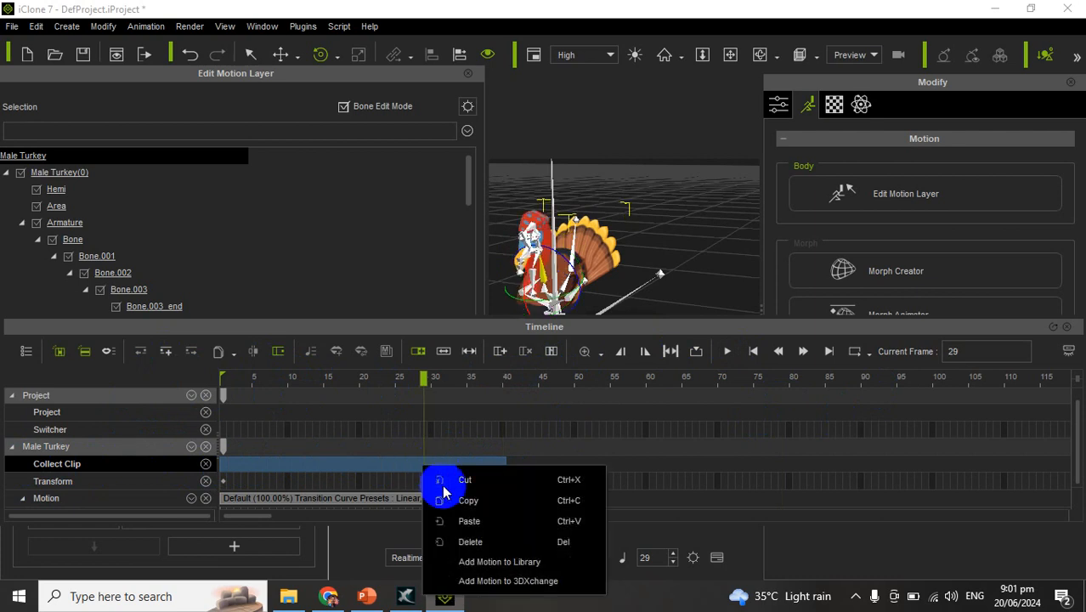
left_click(474, 562)
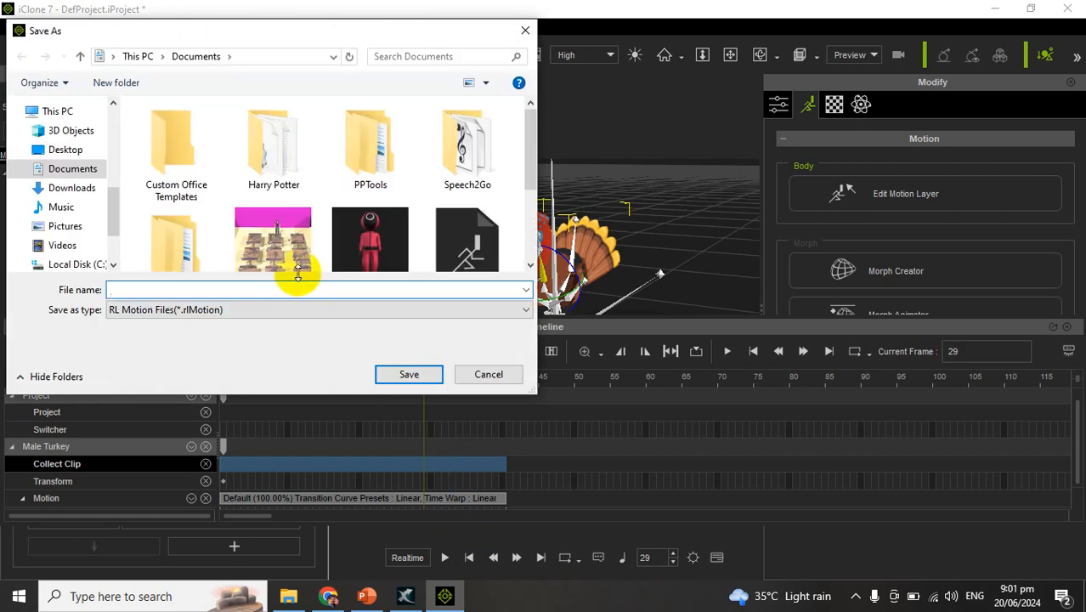
Save the collected clip in Documents as an RL Motion file named "Turkey Head Moving"
left_click(113, 149)
left_click(115, 148)
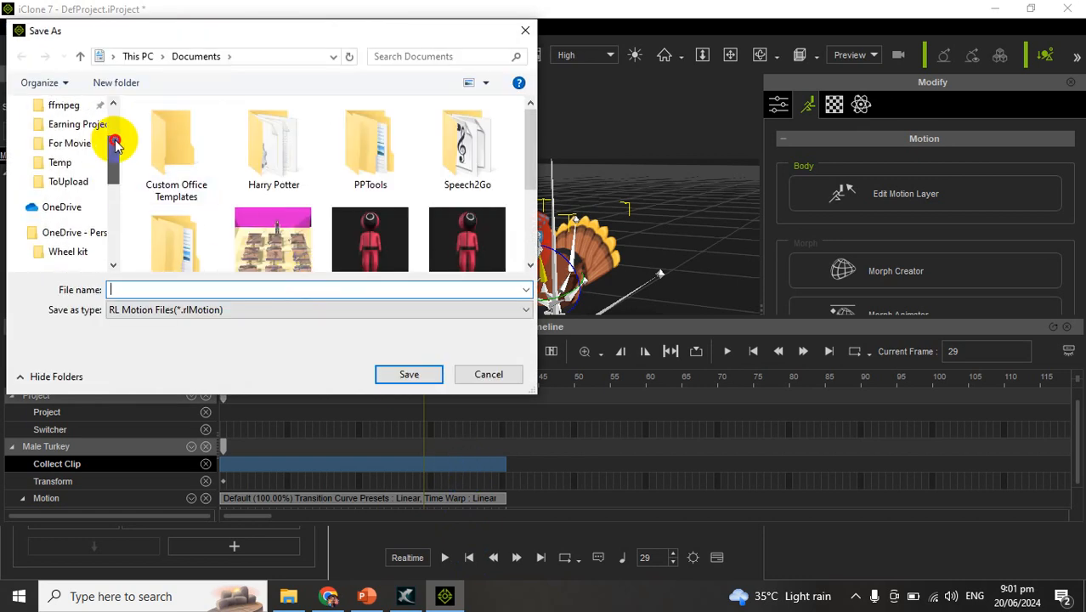
left_click_drag(530, 158, 531, 231)
left_click(374, 292)
type("Turkey Head Moving")
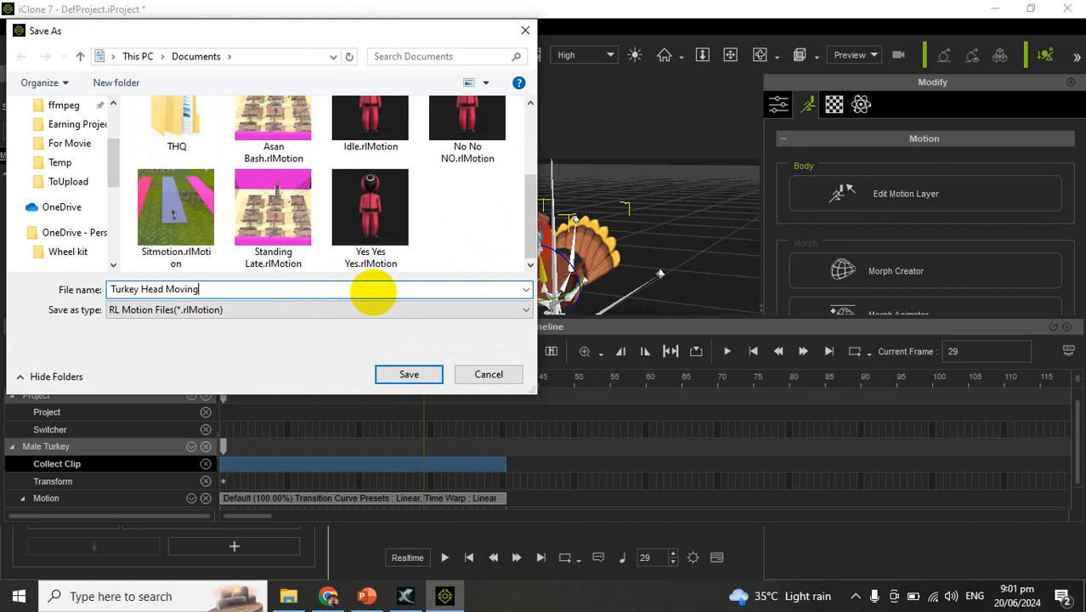
key("Return")
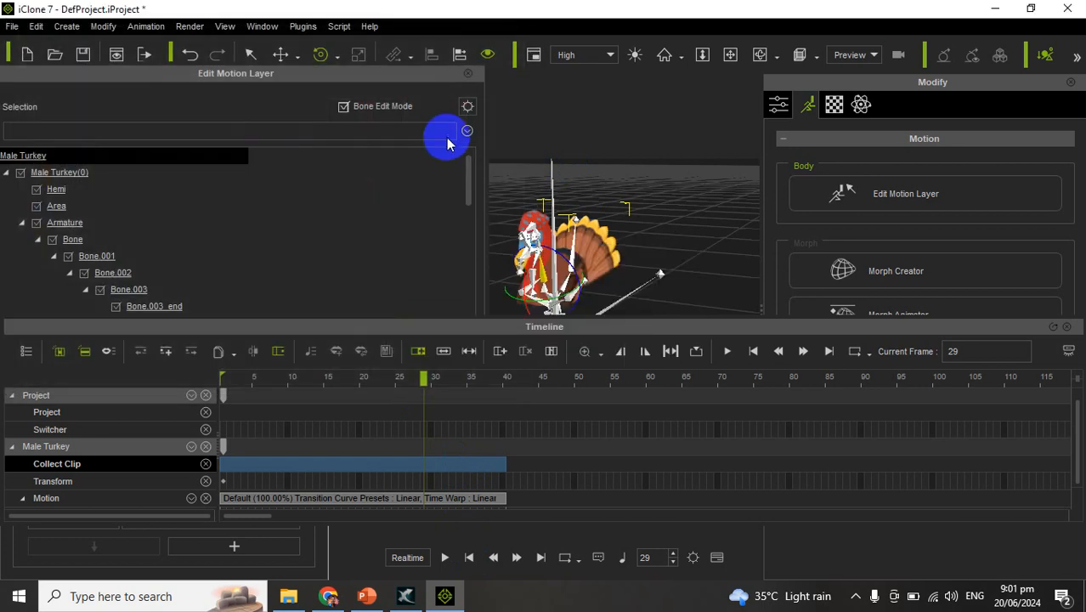
Close Edit Motion Layer, remove the turkey's object animation at the first frame, and close the Timeline
left_click(469, 75)
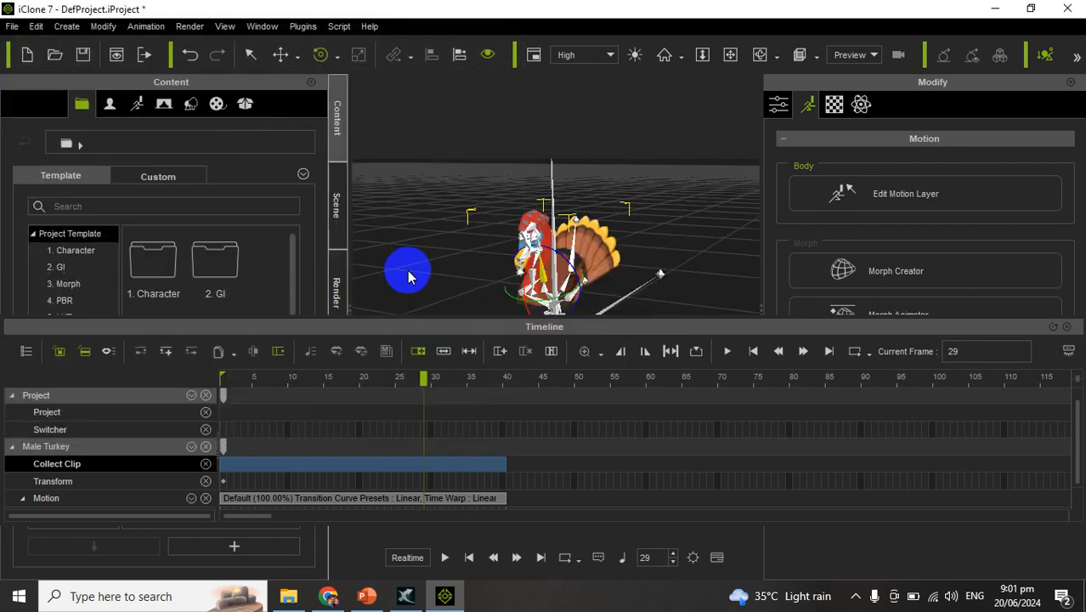
left_click(448, 429)
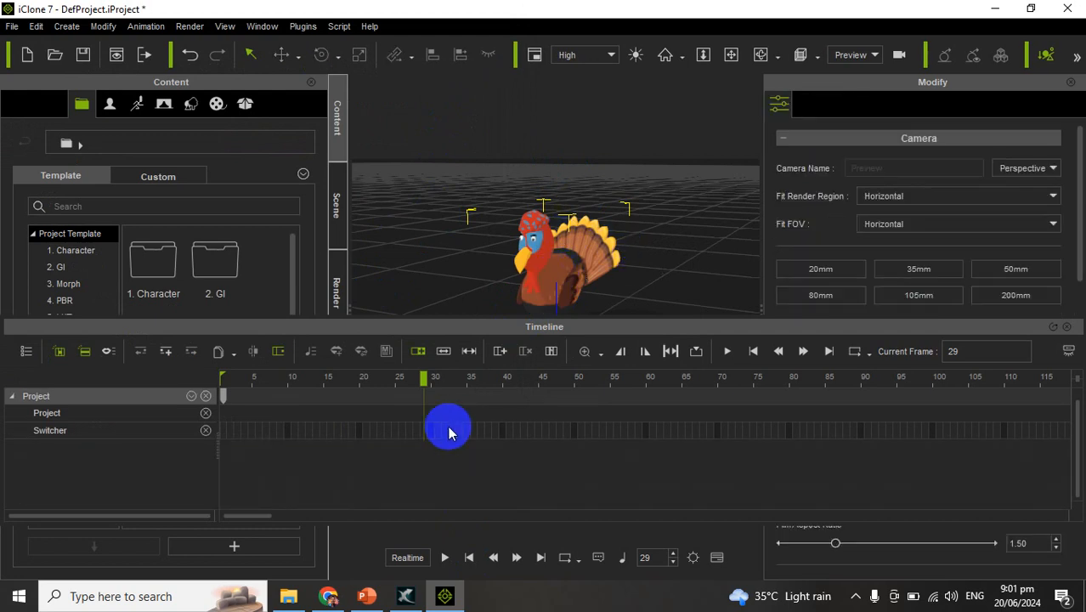
left_click(753, 351)
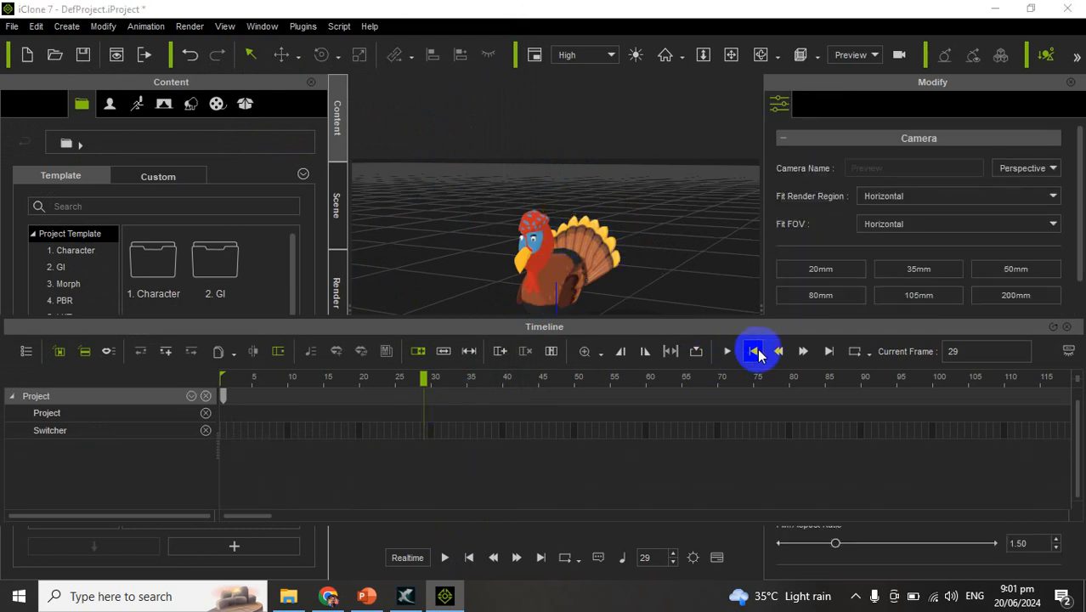
left_click(554, 284)
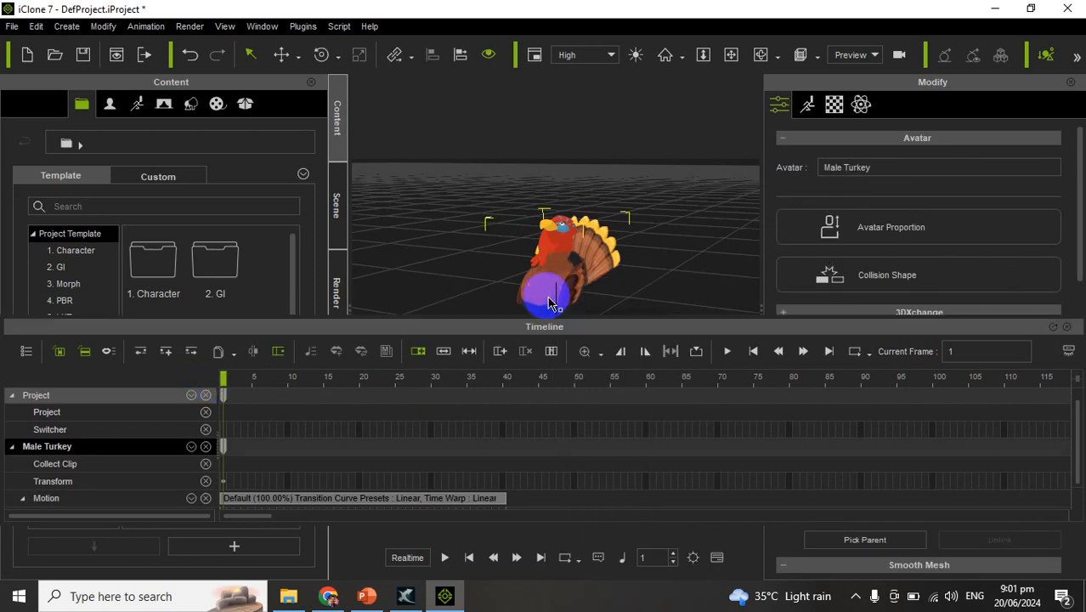
right_click(551, 302)
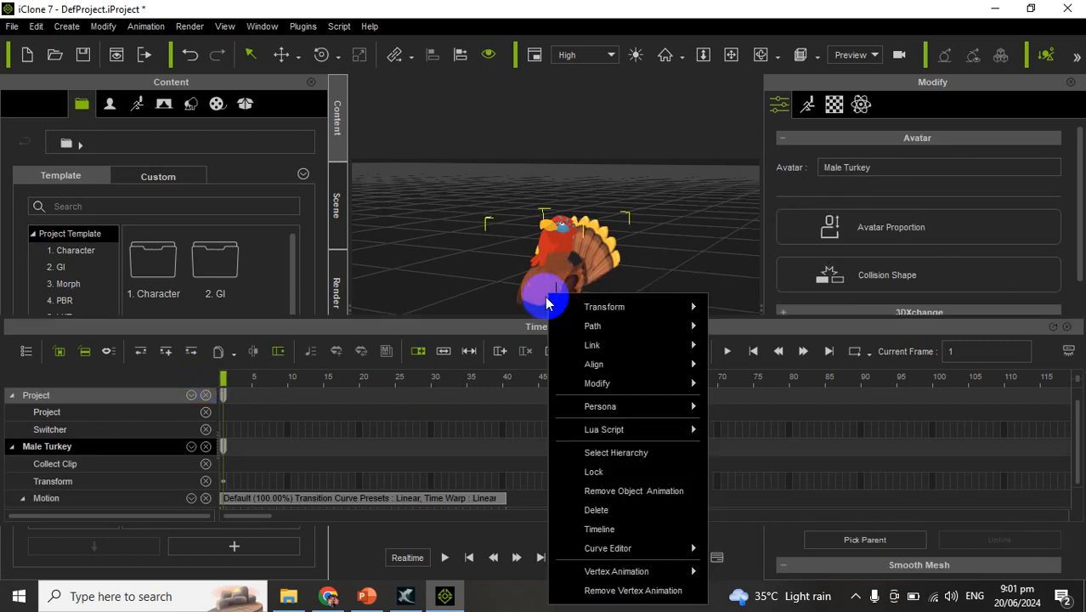
left_click(613, 491)
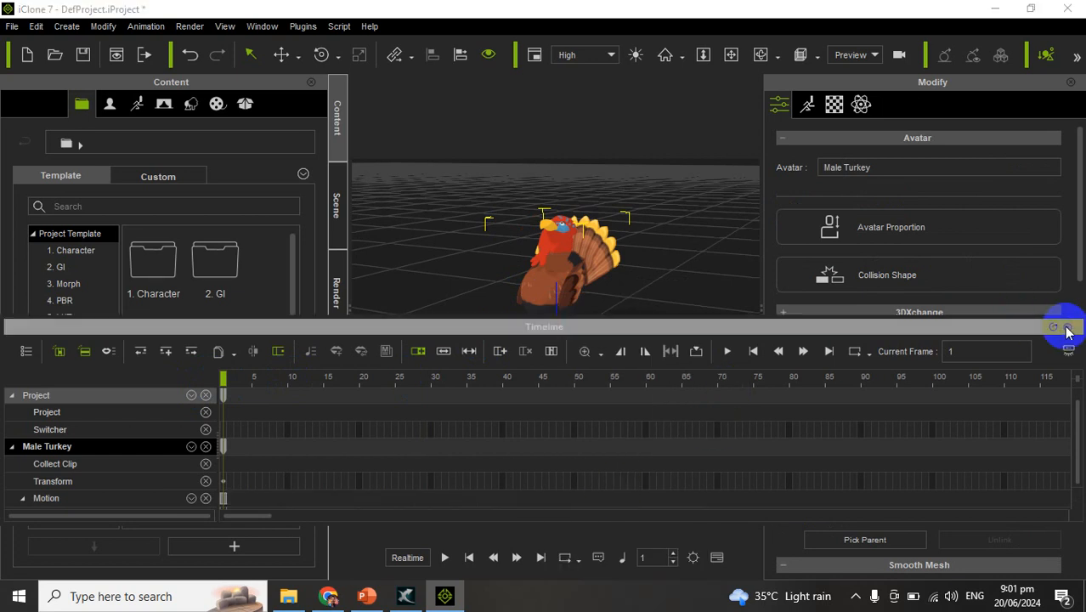
left_click(1069, 328)
Switch to File Explorer, check the refreshed Documents folder for the saved motion file, and return to iClone 7
left_click(289, 595)
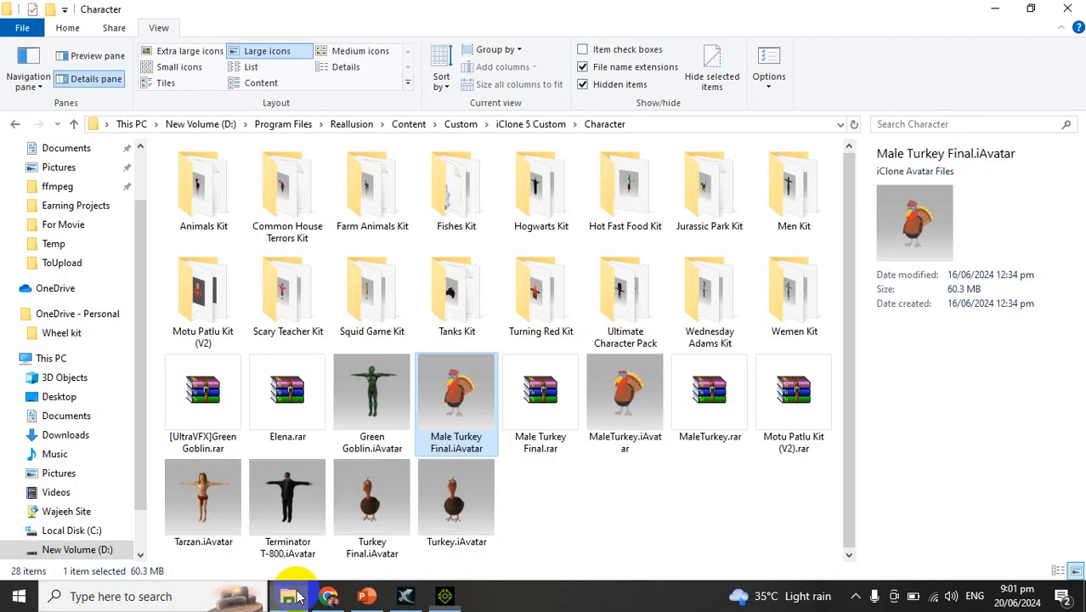
left_click(68, 150)
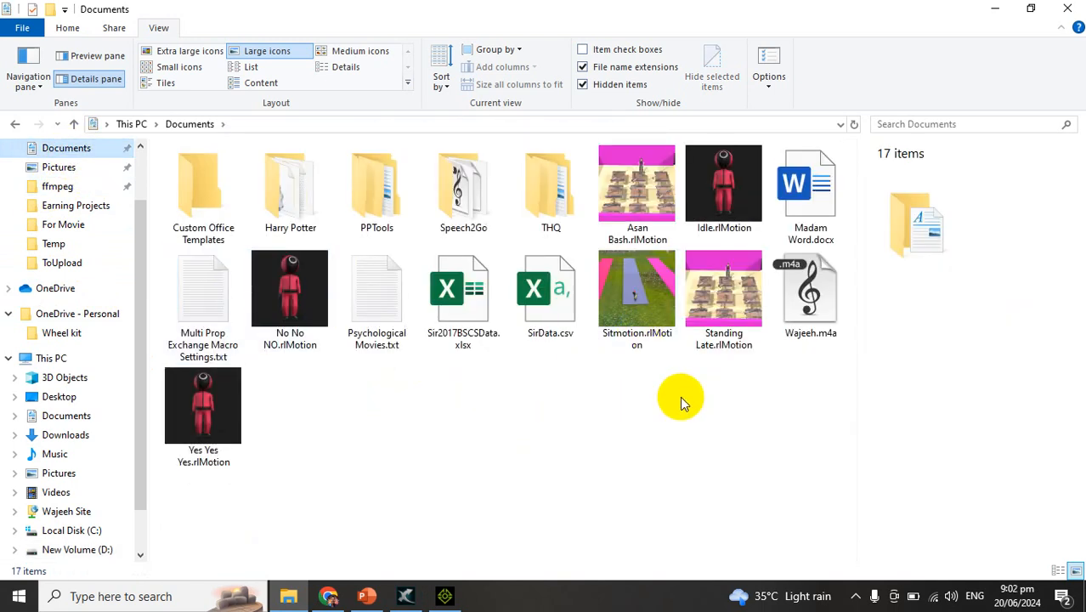
right_click(618, 402)
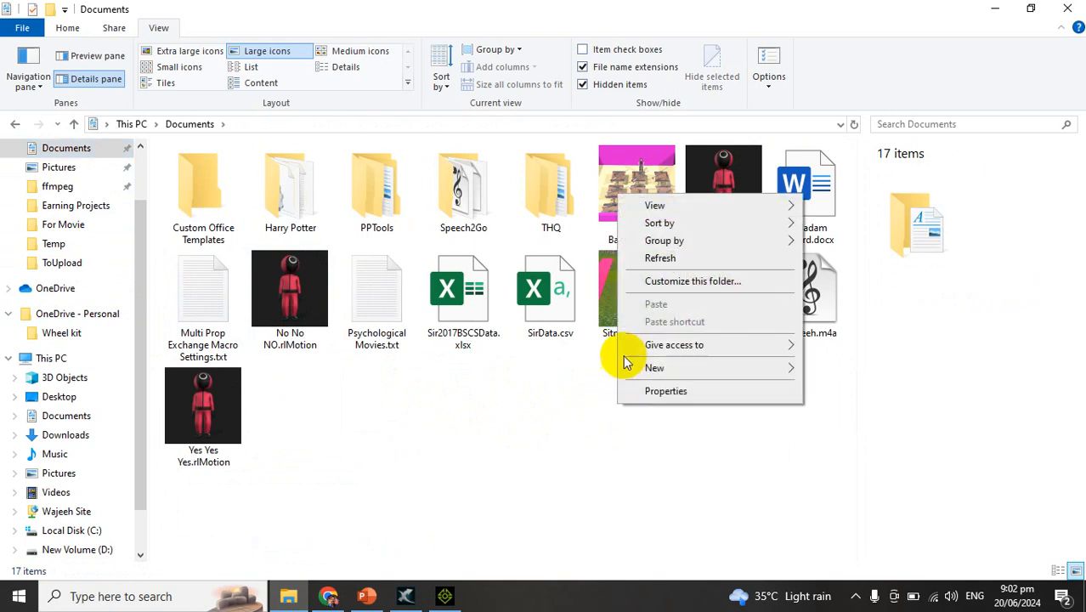
left_click(660, 258)
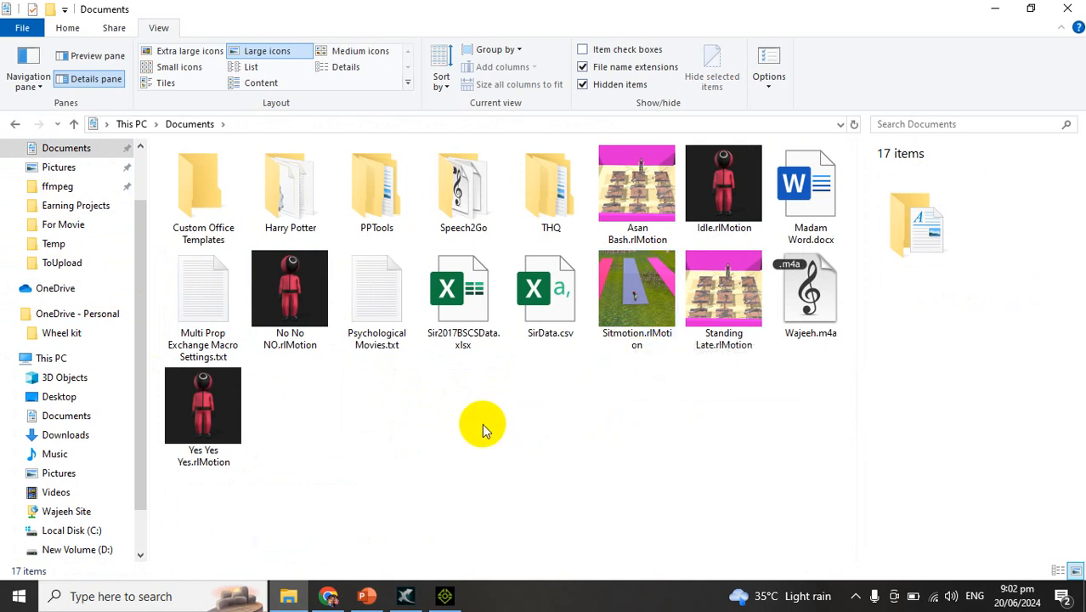
left_click(442, 596)
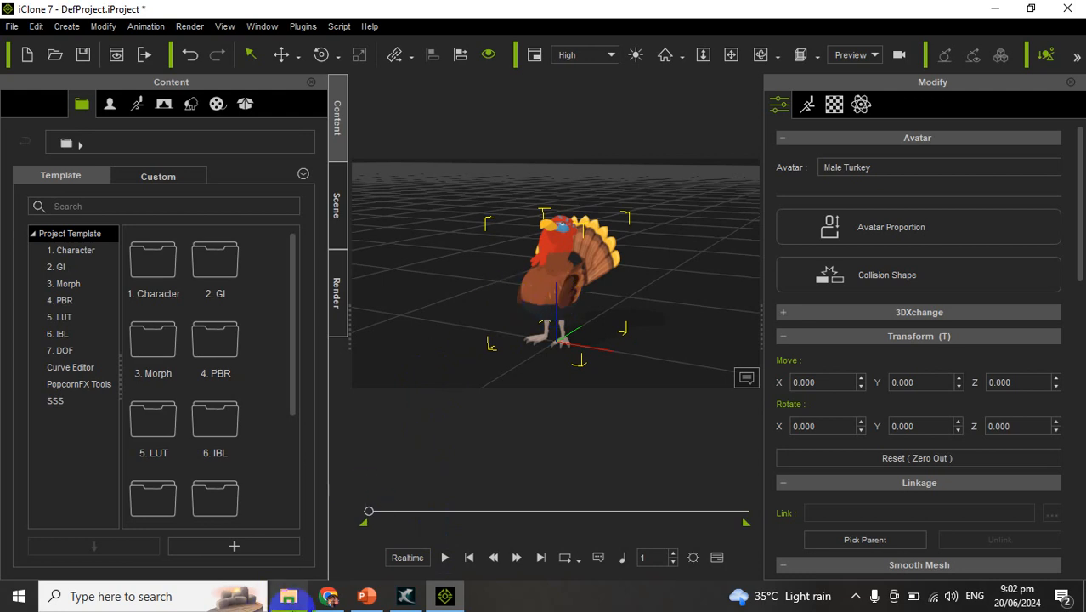
Load Male Turkey Final.iAvatar from the iClone 5 Custom Character folder into the iClone 7 scene
left_click(289, 596)
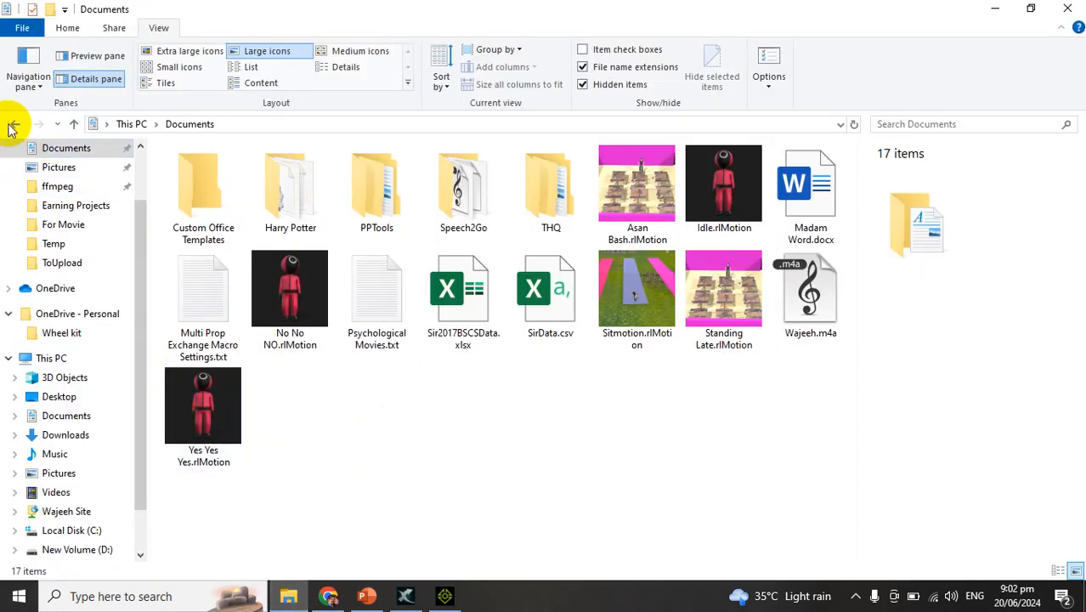
left_click(13, 125)
left_click_drag(488, 425, 556, 353)
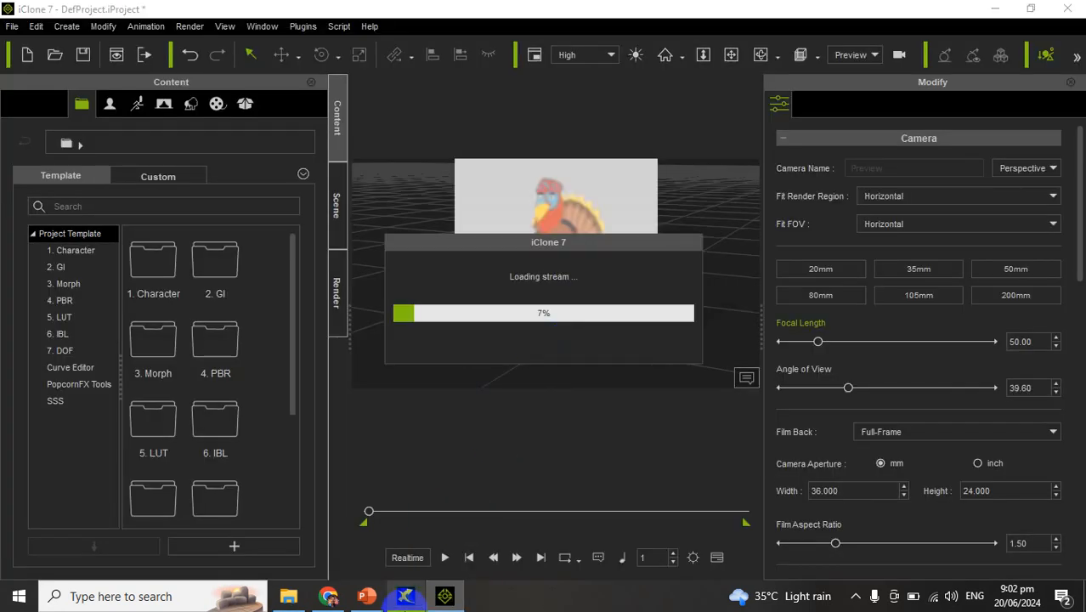
Switch to 3DXchange5, review the Export FBX file name, Include Animation option and target tool presets, and close the dialog without exporting
left_click(406, 596)
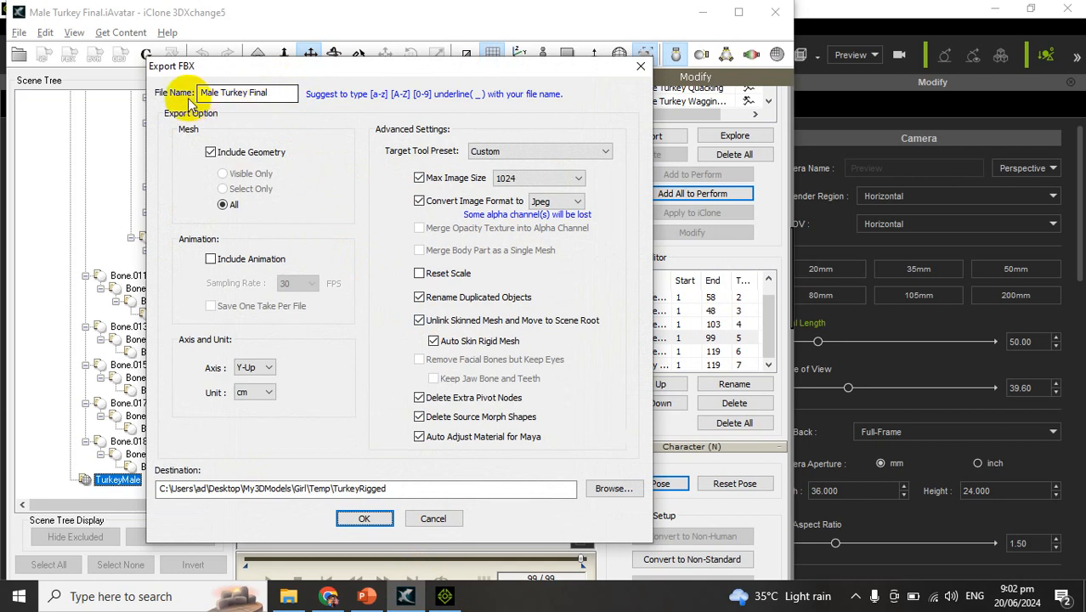
left_click_drag(206, 95, 264, 90)
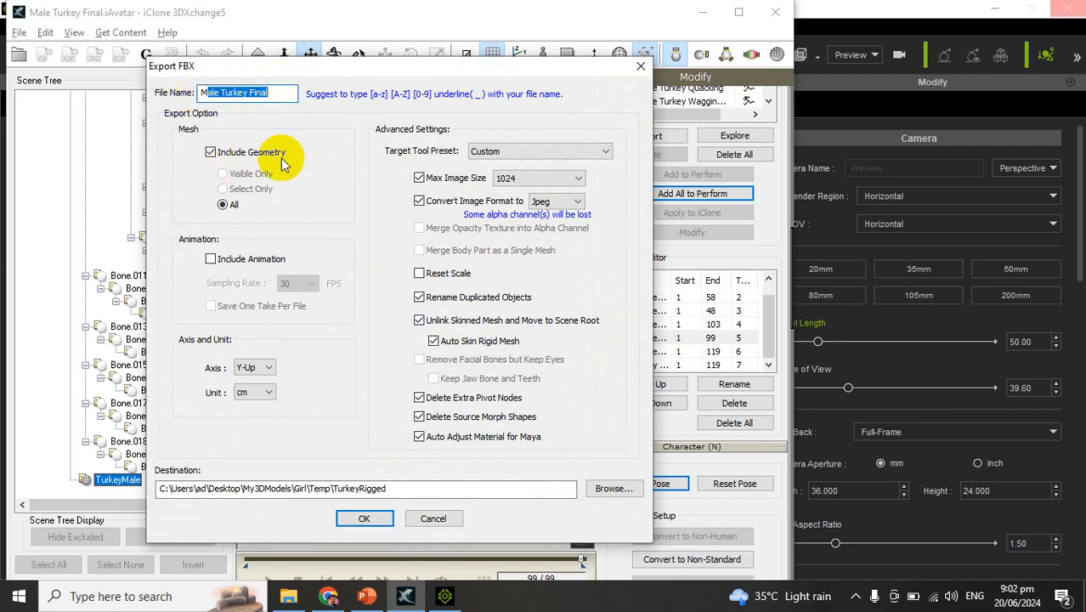
left_click(212, 259)
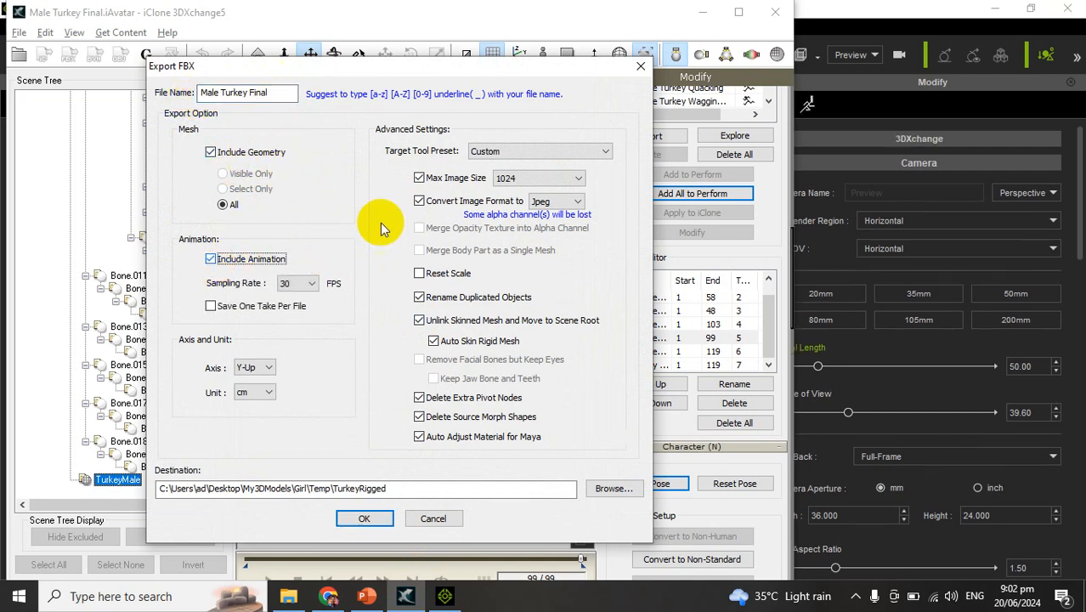
left_click(502, 153)
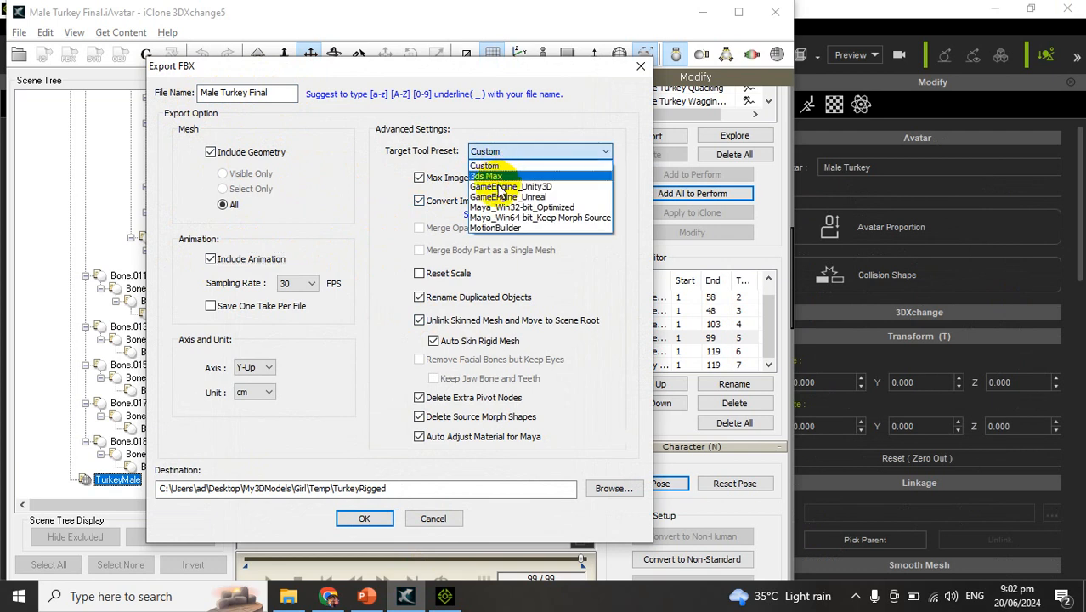
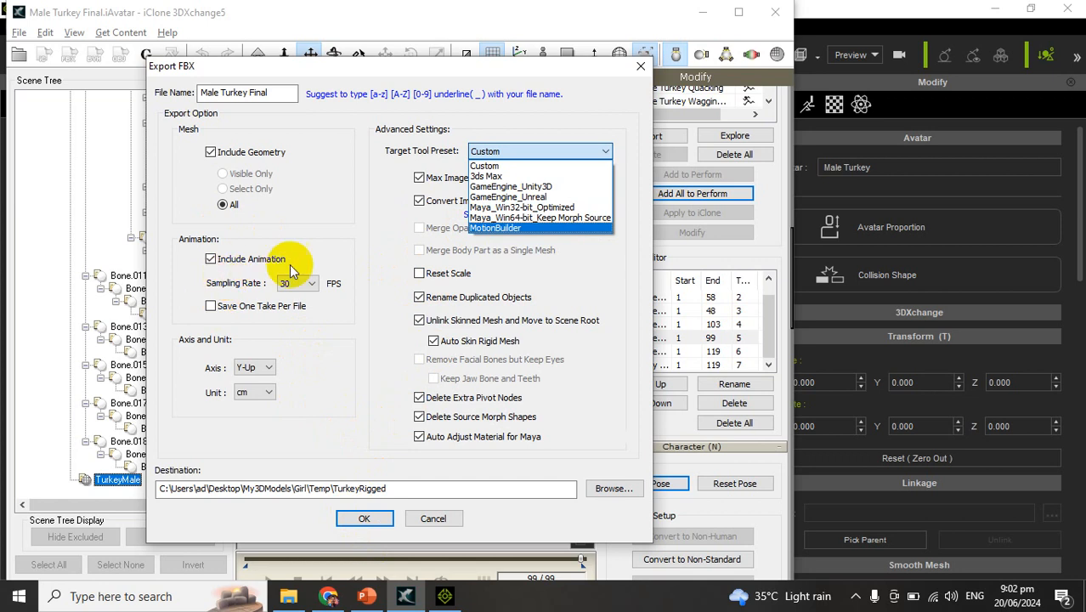
left_click(640, 73)
left_click(639, 67)
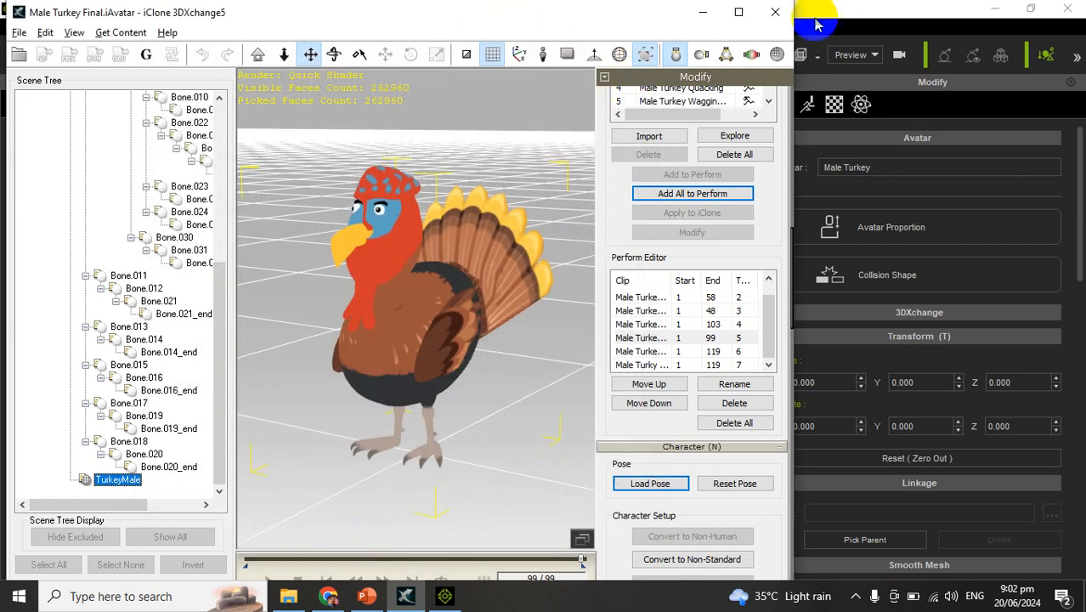
Close 3DXchange5 and open the Timeline for the Male Turkey in iClone 7
left_click(779, 13)
left_click(456, 341)
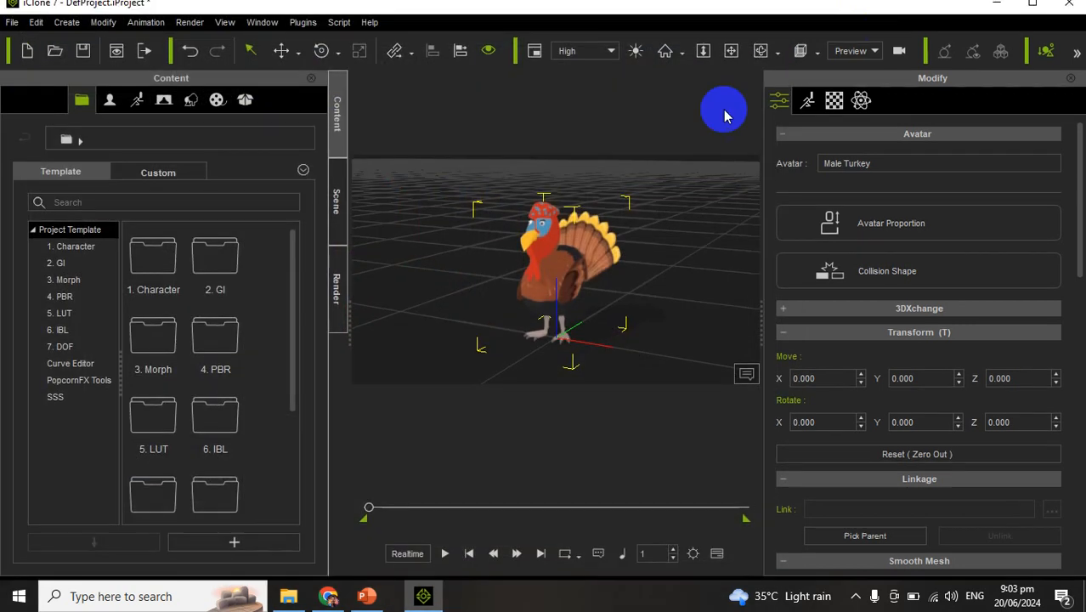
key("alt+3")
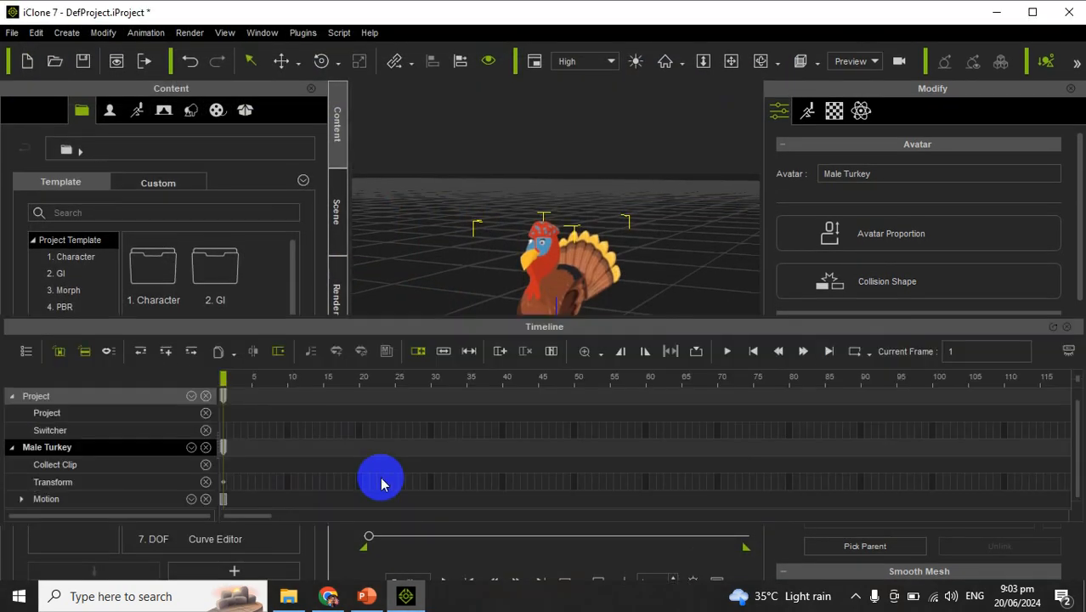
Open Edit Motion Layer, rotate the turkey's body bone at frame 40 so its head tilts up, and close the editor
left_click(809, 112)
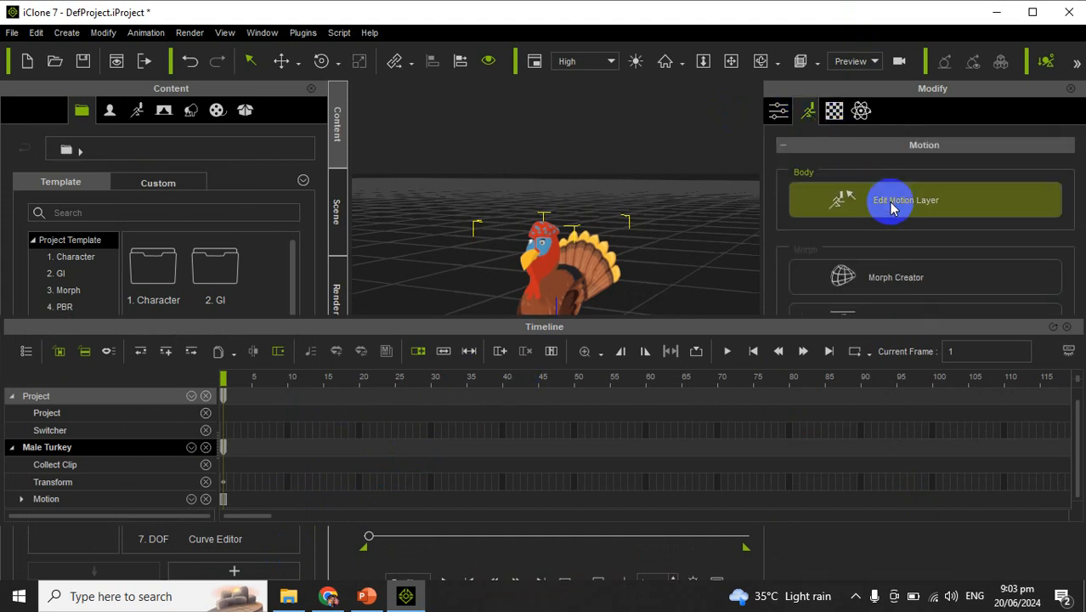
left_click(889, 202)
left_click(523, 283)
left_click(504, 402)
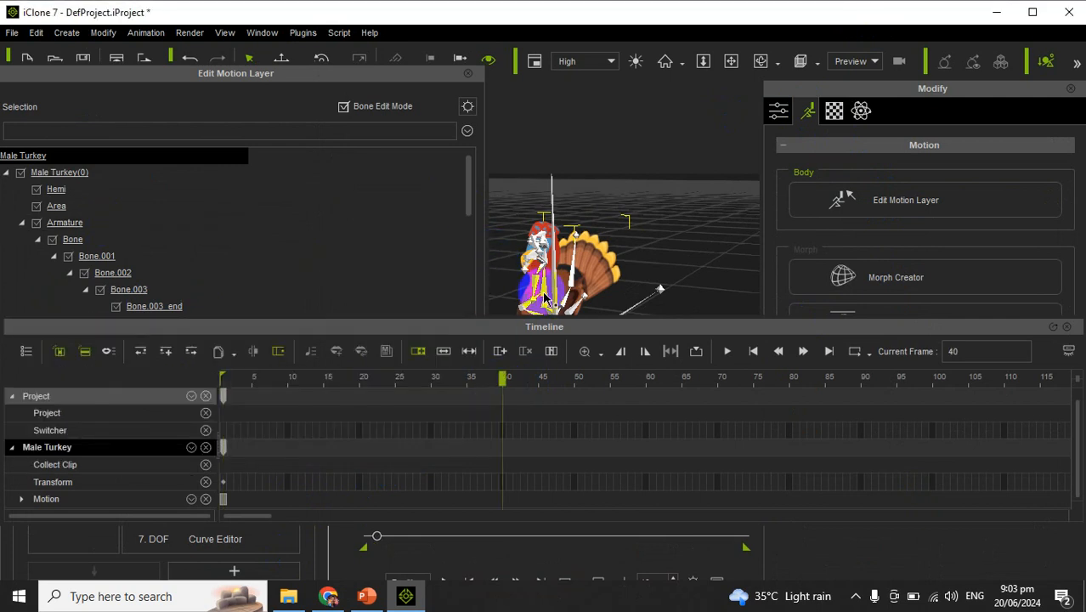
left_click(343, 107)
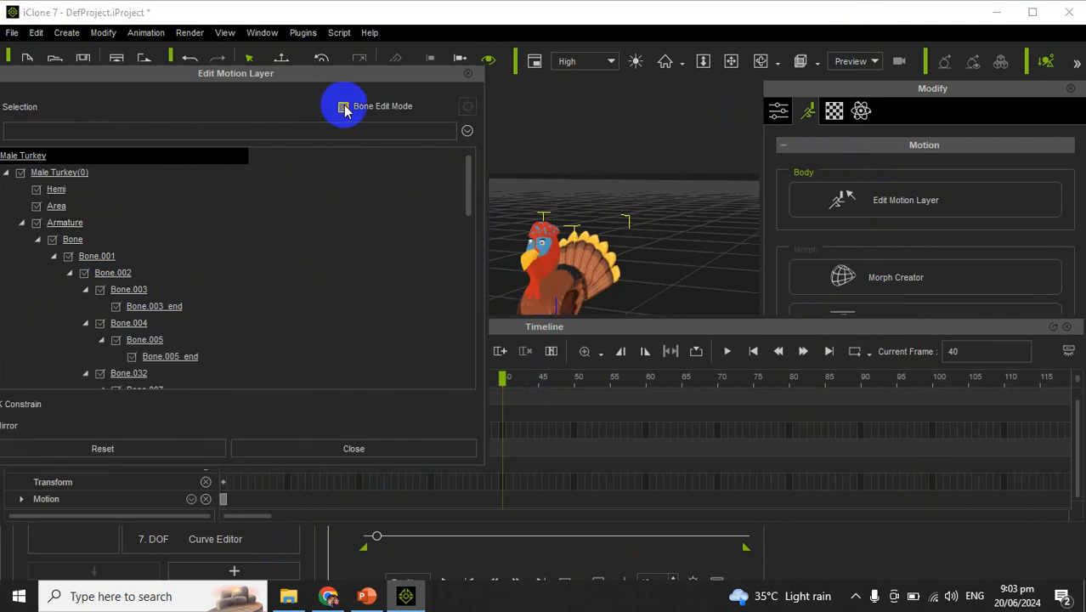
left_click(352, 100)
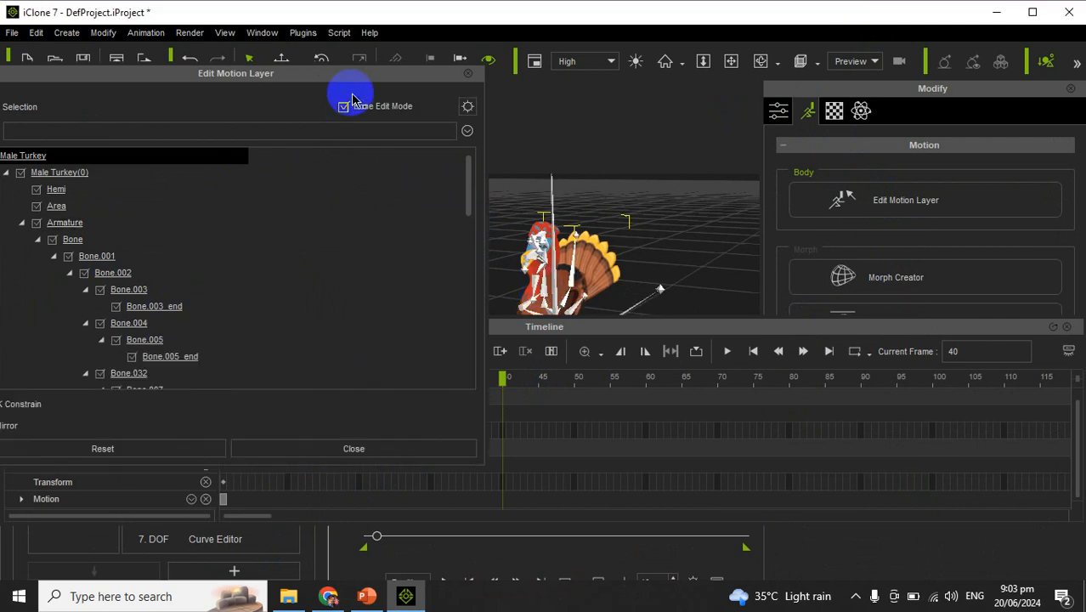
left_click_drag(347, 82, 337, 120)
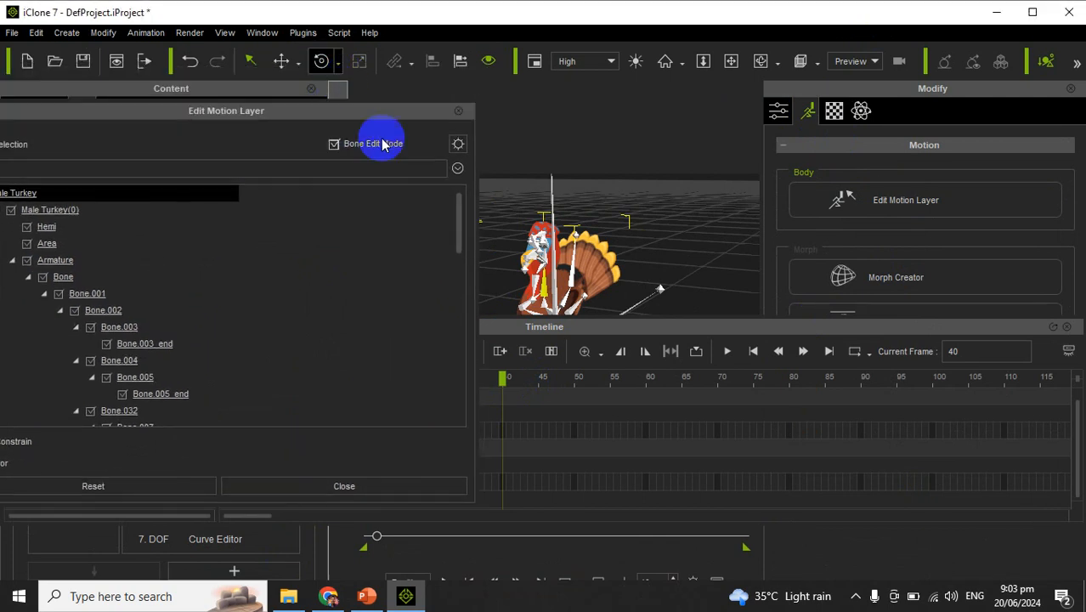
left_click(518, 277)
left_click_drag(530, 267, 535, 254)
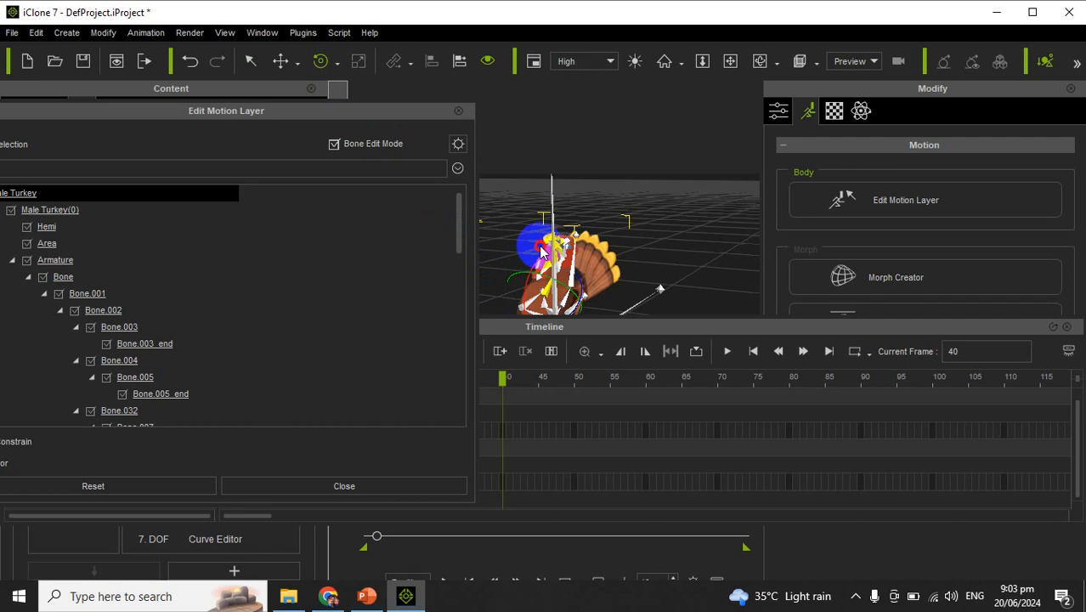
left_click(459, 110)
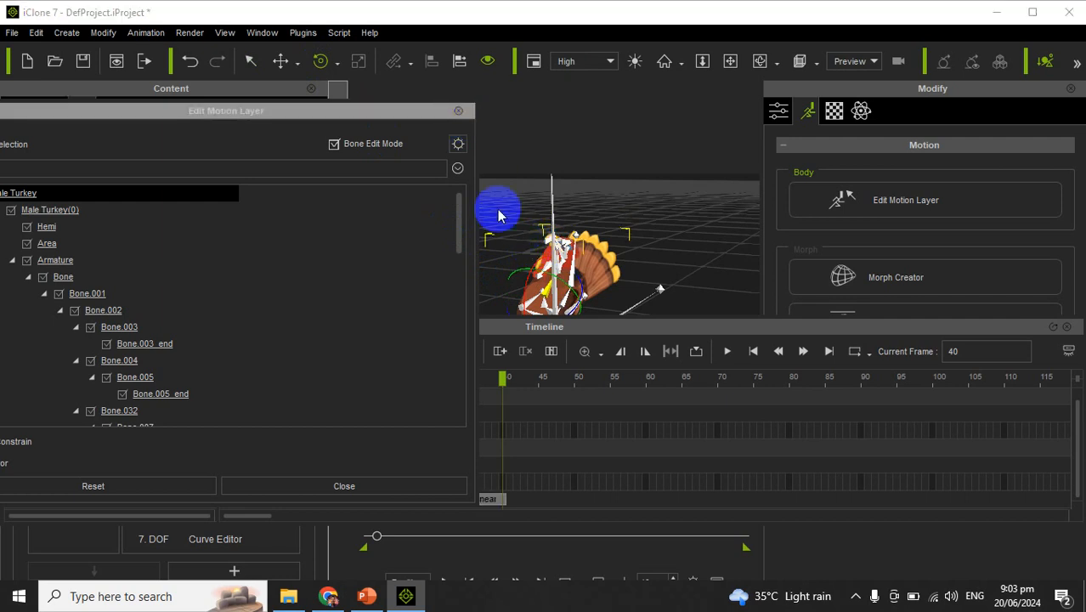
left_click(510, 382)
left_click(303, 32)
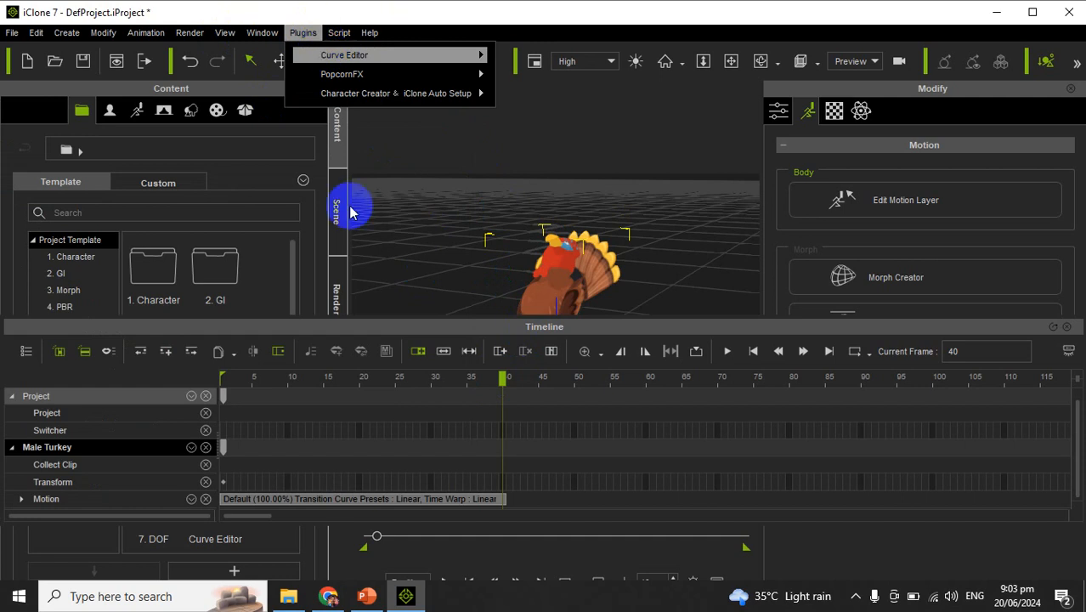
left_click(443, 448)
Collect the turkey's motion clip from frame 1 to 40 and save it to Documents as the RL Motion file "Turkey Heads Up"
left_click_drag(501, 470, 212, 479)
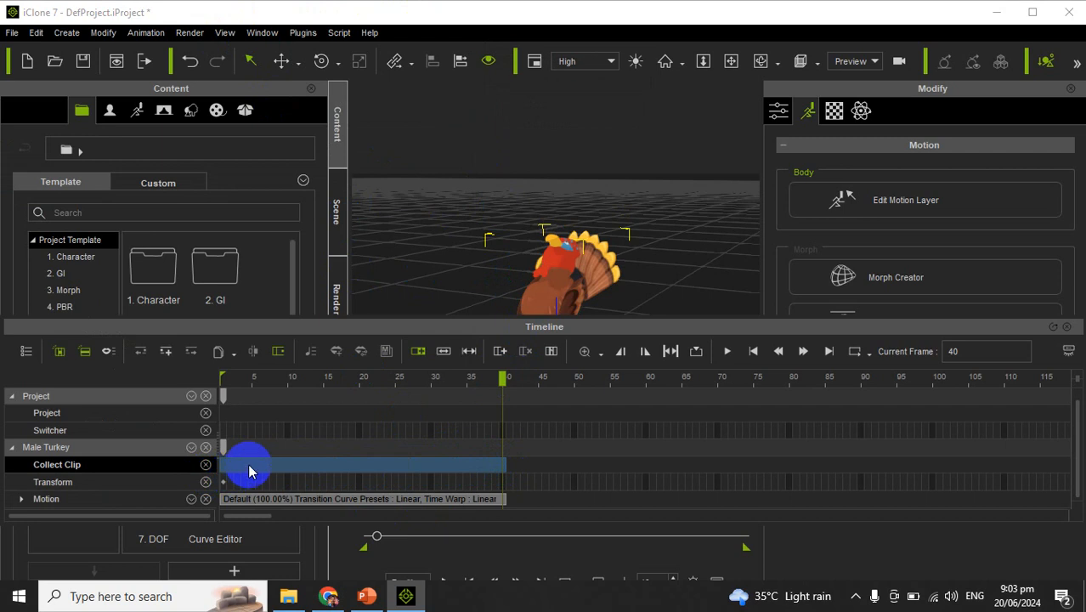
right_click(249, 473)
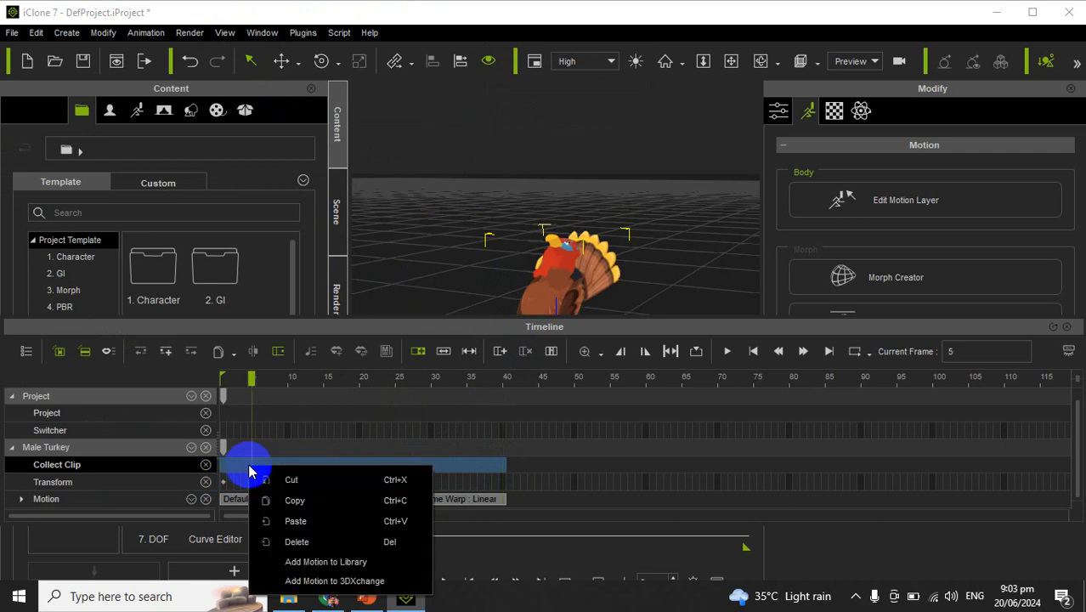
left_click(297, 561)
scroll(467, 219, "down", 3)
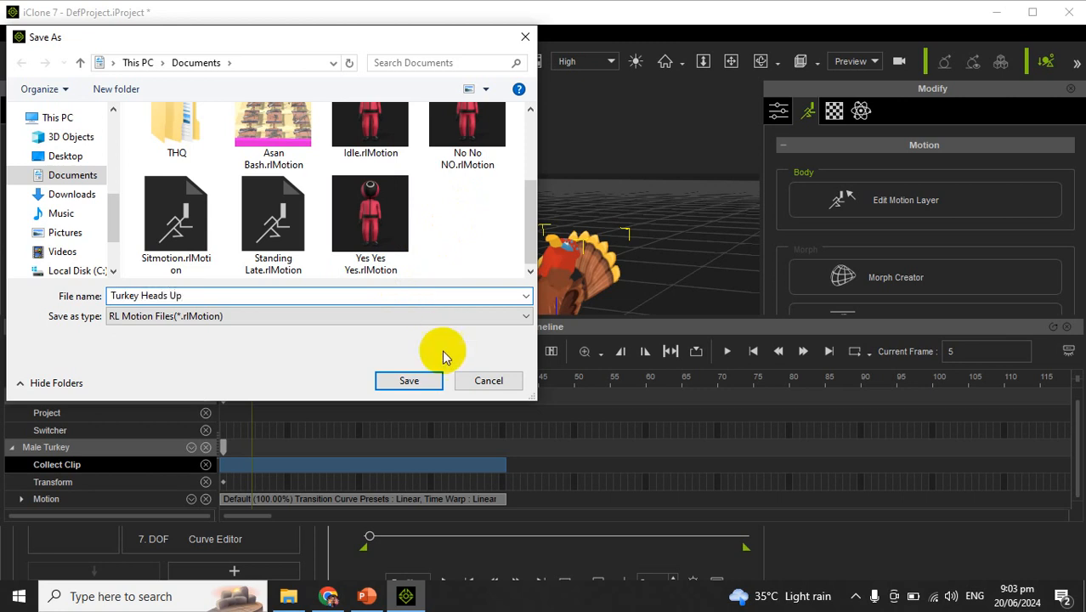
left_click(414, 380)
Switch to File Explorer, look for the Turkey Heads Up motion in the refreshed Documents folder, and return to iClone 7
left_click(290, 595)
left_click(65, 149)
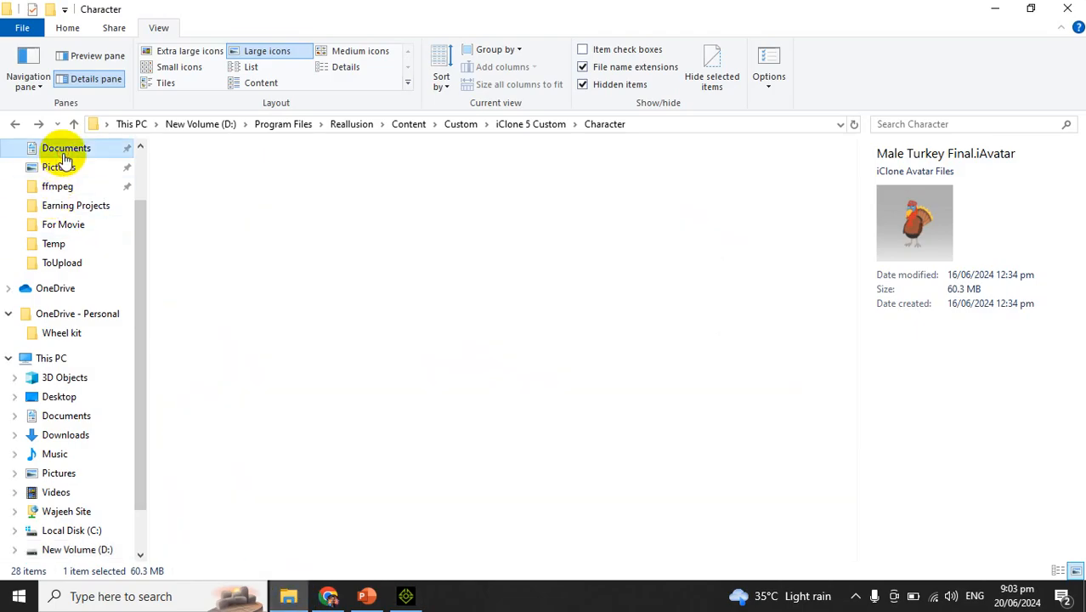
right_click(464, 418)
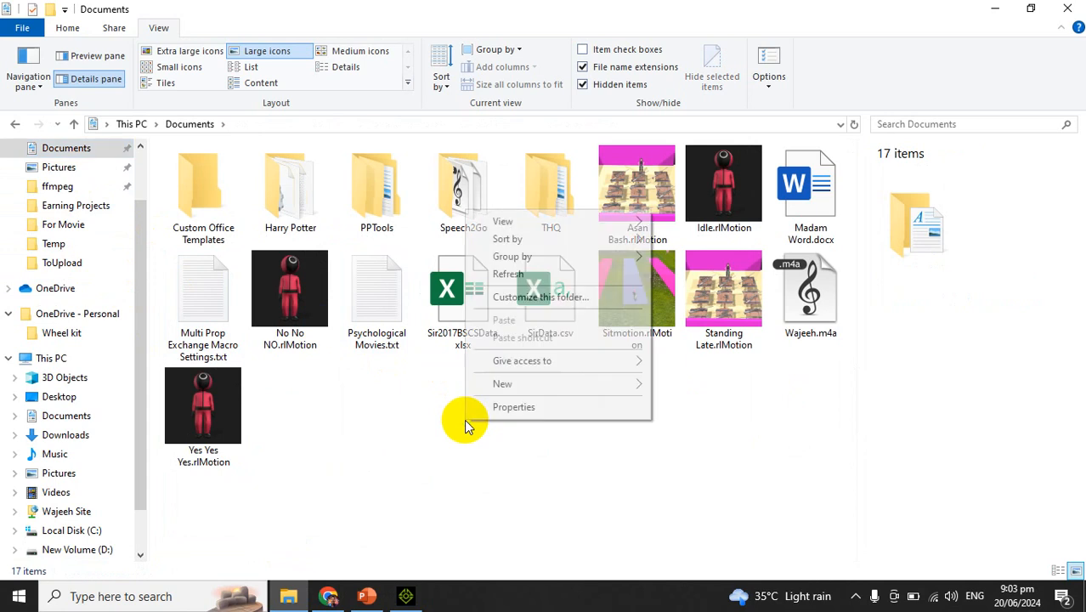
left_click(476, 274)
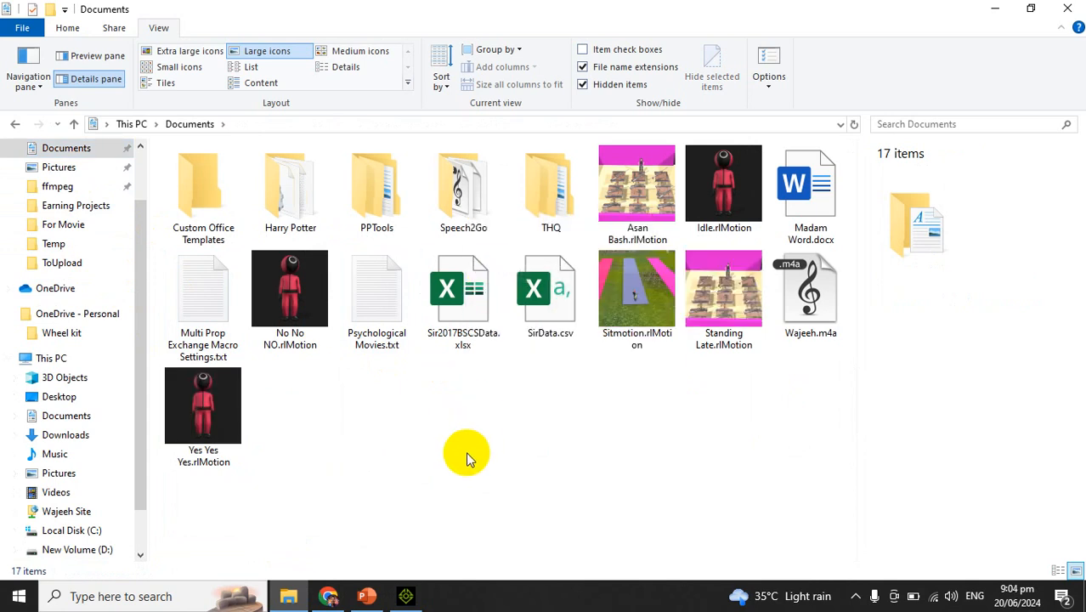
key("t")
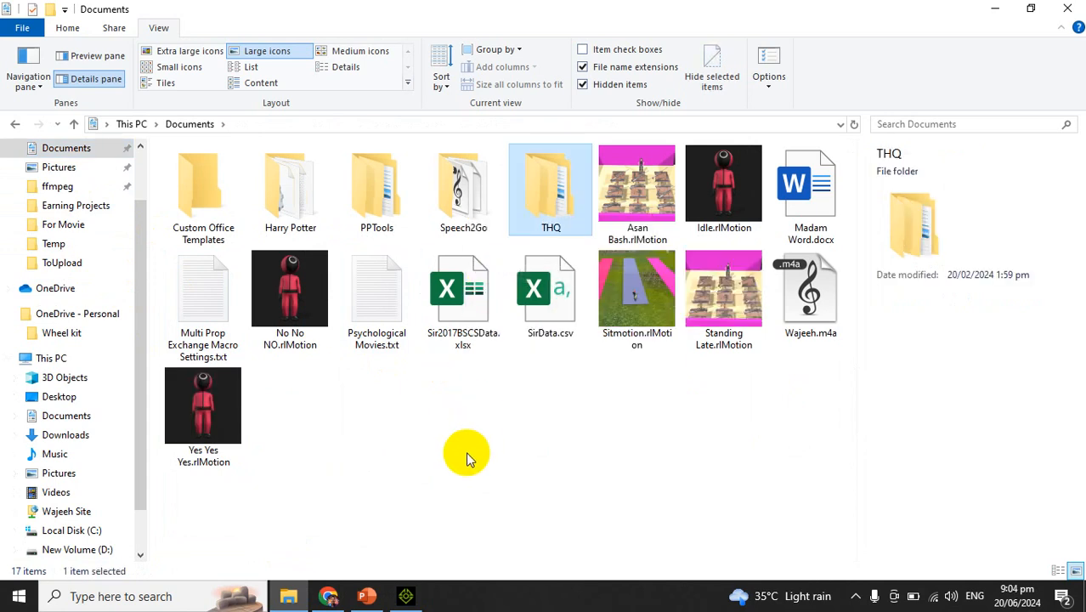
left_click(406, 596)
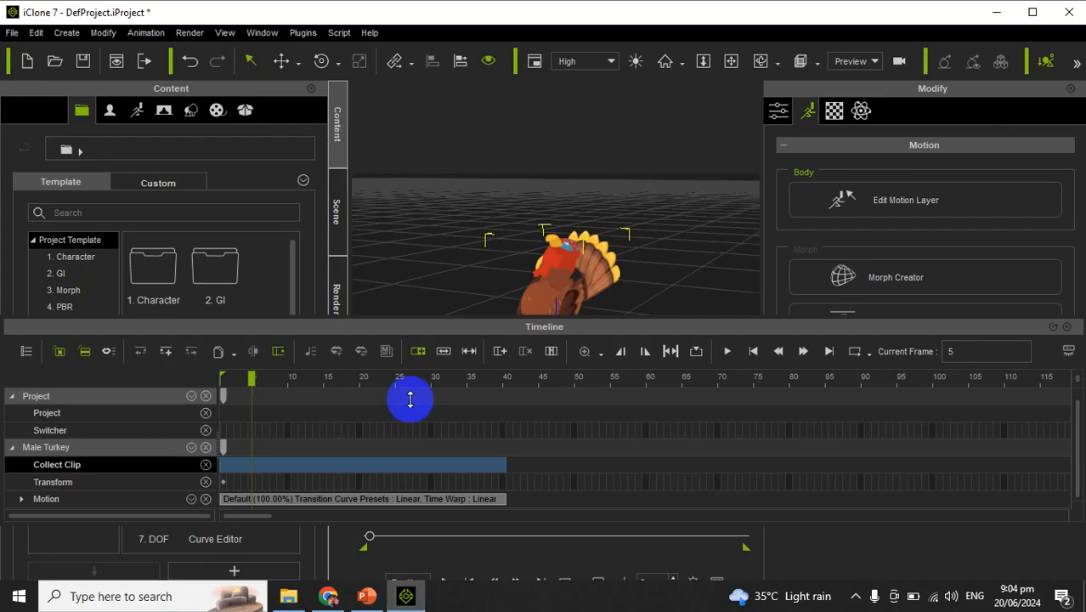
View the collected clip's motion-saving commands at frame 23 and close the Timeline
left_click(381, 464)
right_click(394, 470)
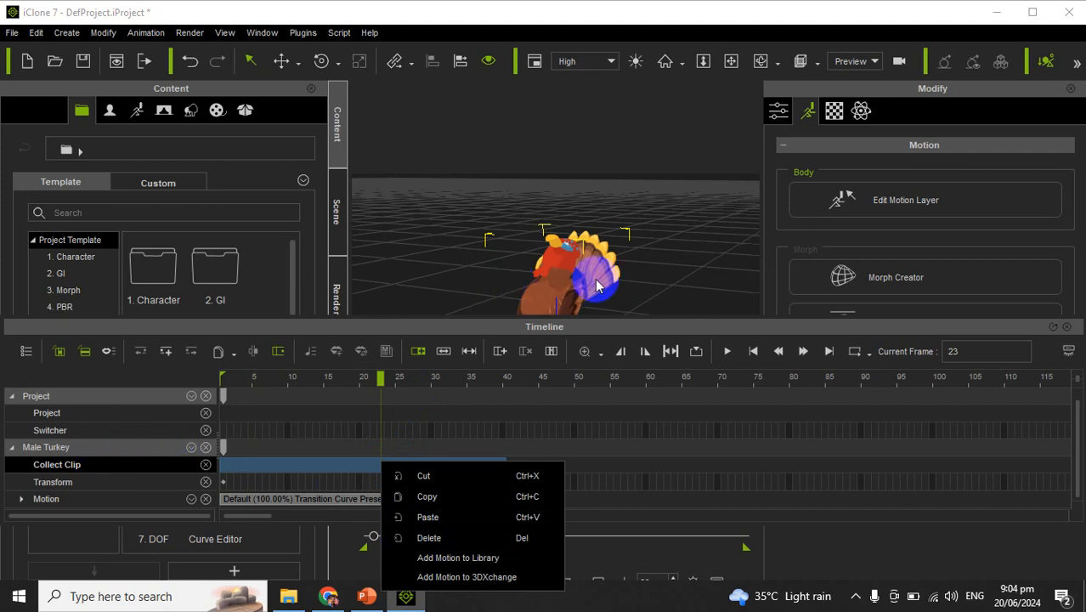
left_click(1068, 334)
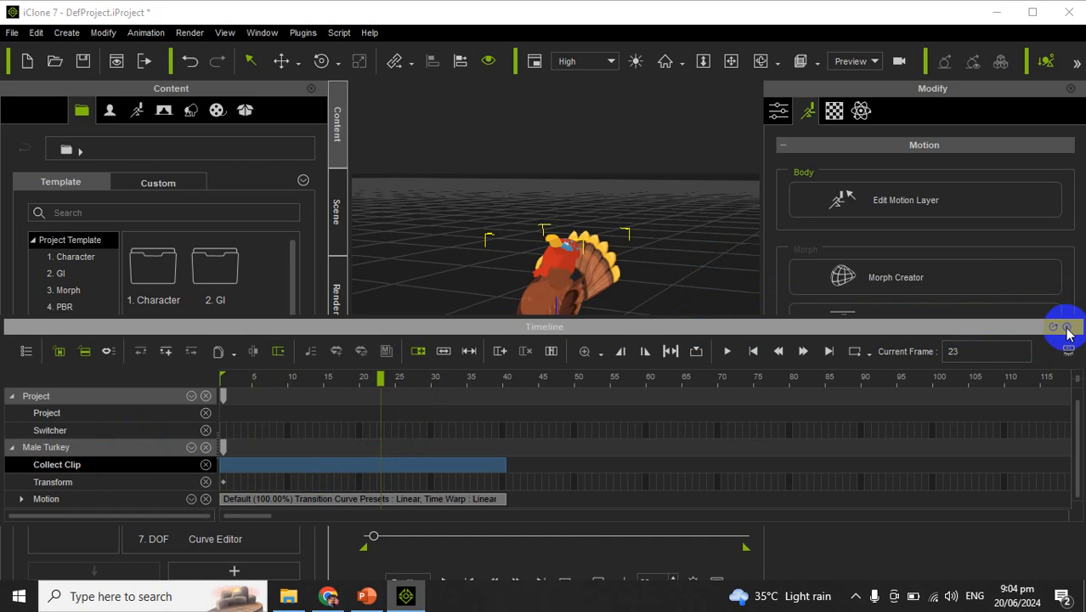
left_click(1067, 327)
Apply Turkey Pecking.iMotion from the iClone 5 Custom Motion folder to the turkey in iClone 7 and preview the playback
left_click(289, 597)
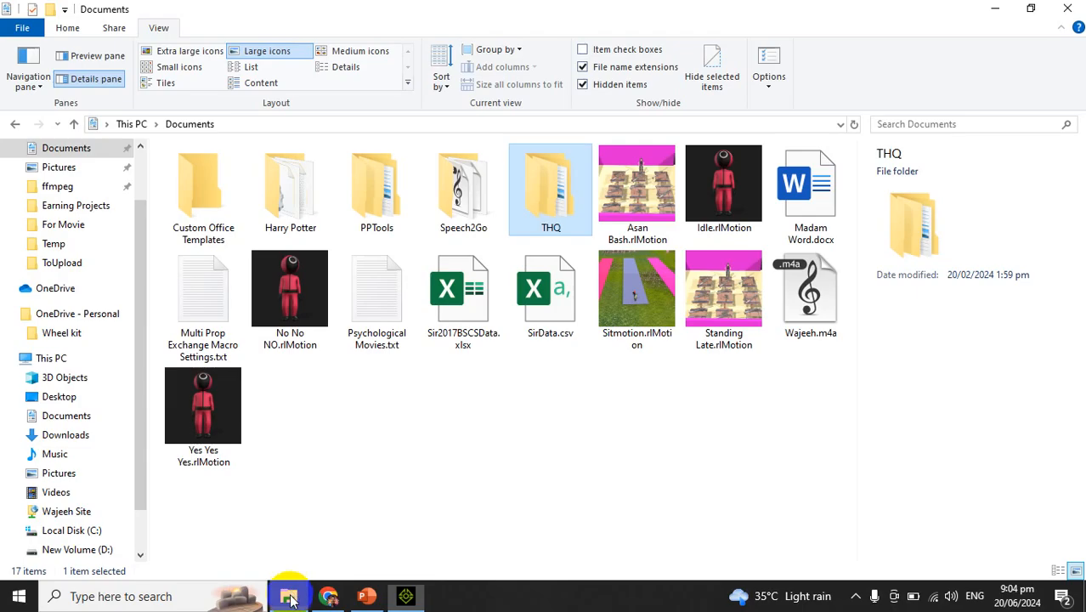
left_click(14, 124)
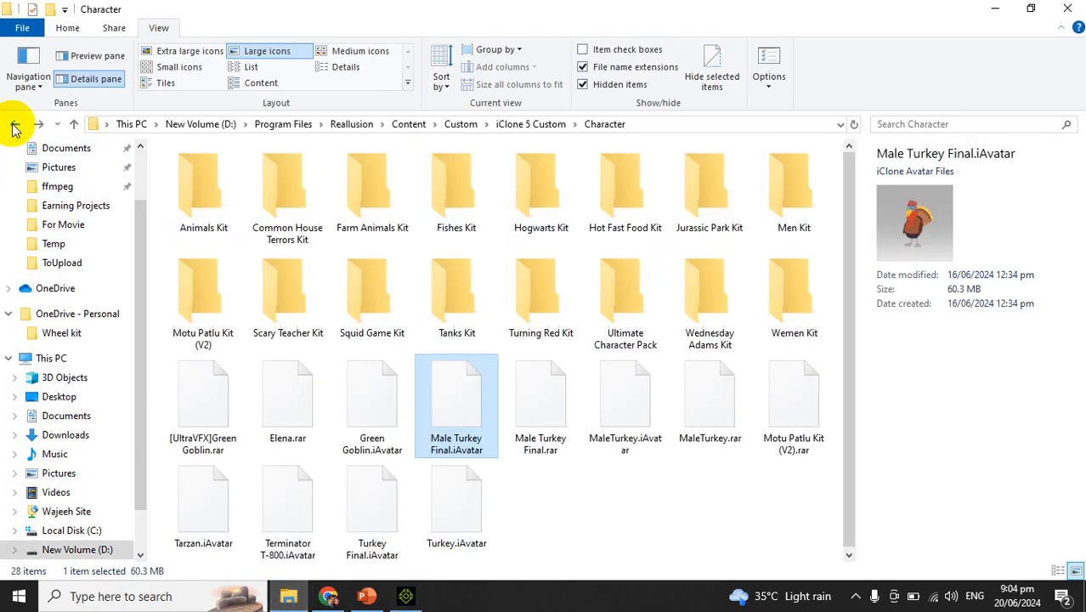
left_click(531, 125)
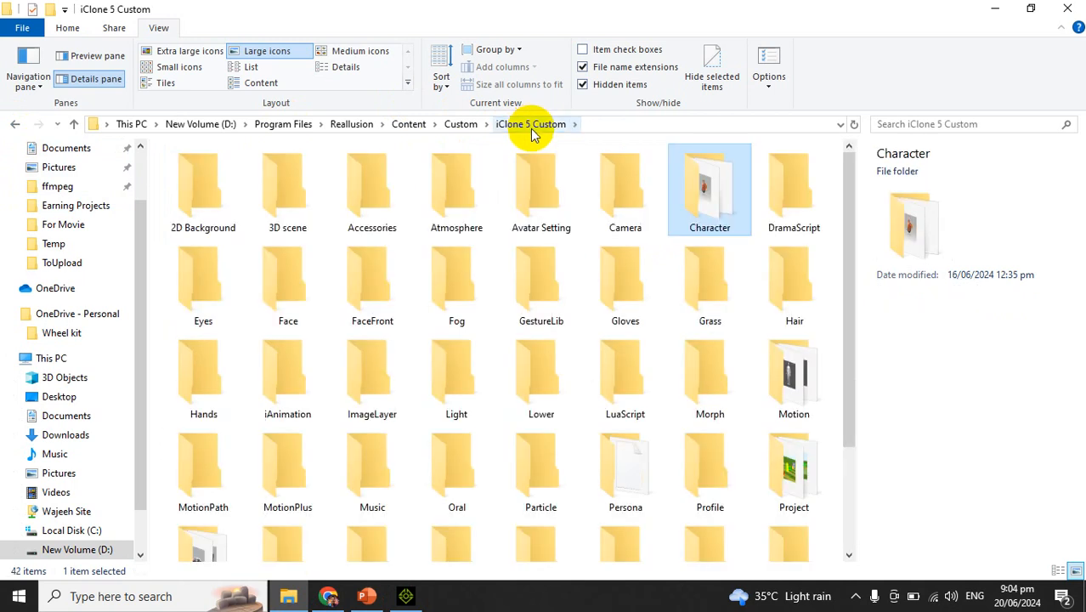
scroll(315, 388, "down", 3)
double_click(791, 242)
scroll(432, 379, "down", 10)
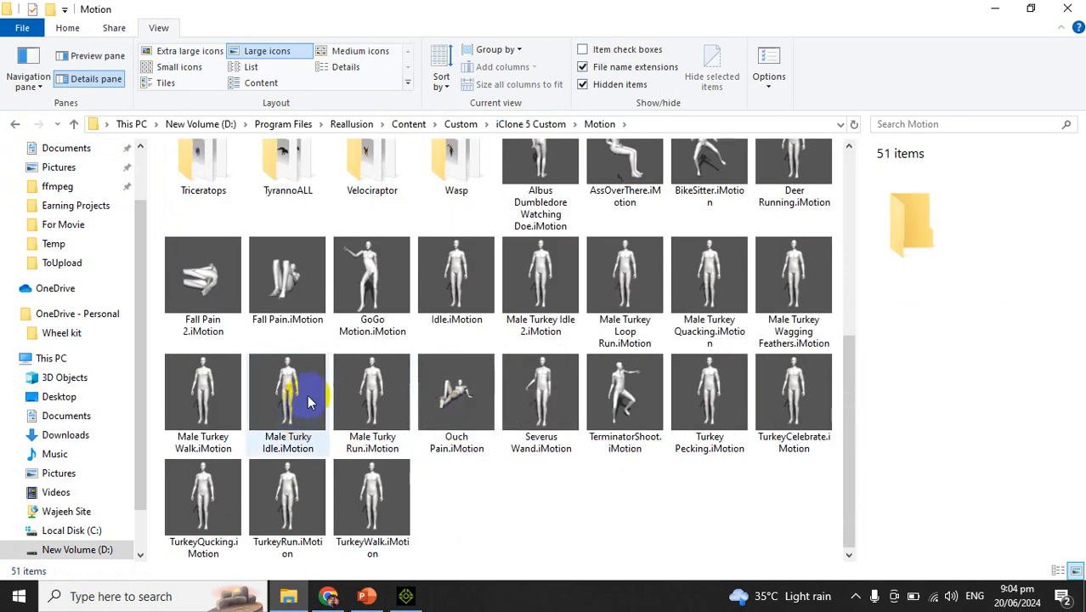
left_click_drag(710, 419, 553, 310)
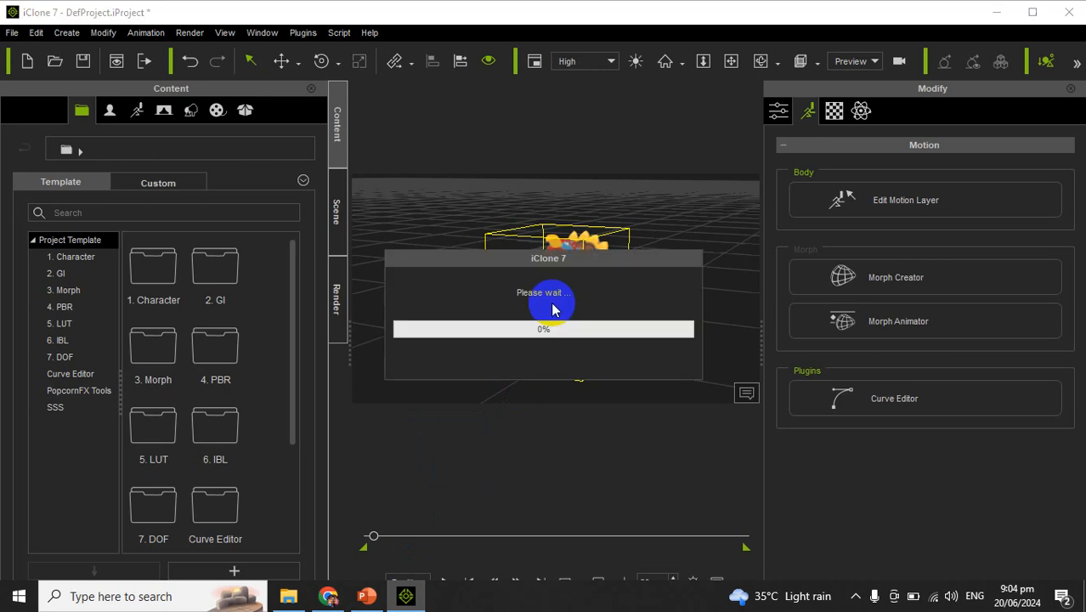
left_click(444, 582)
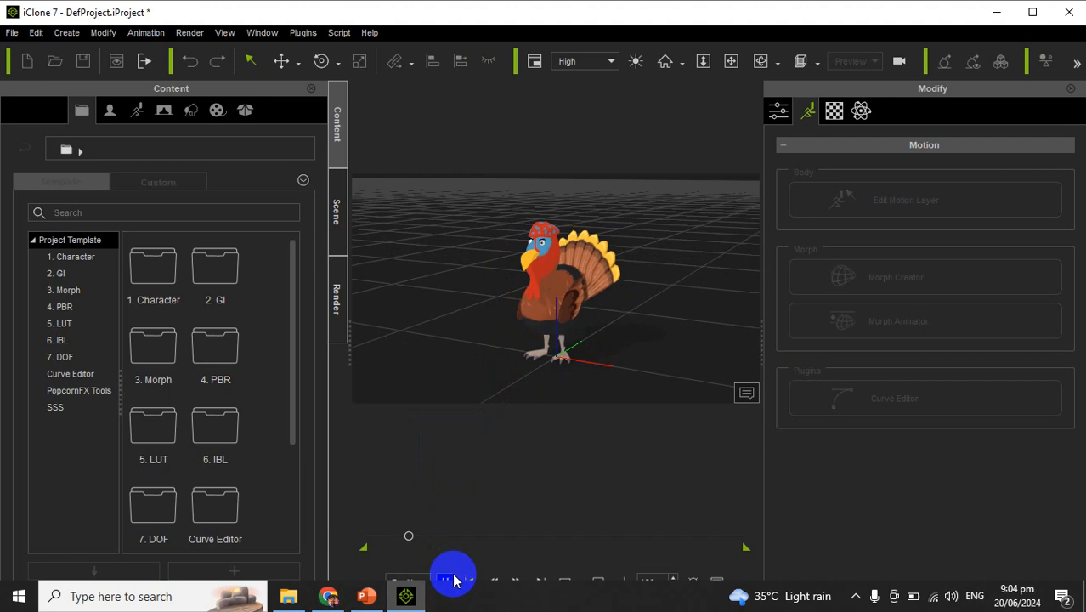
left_click(449, 581)
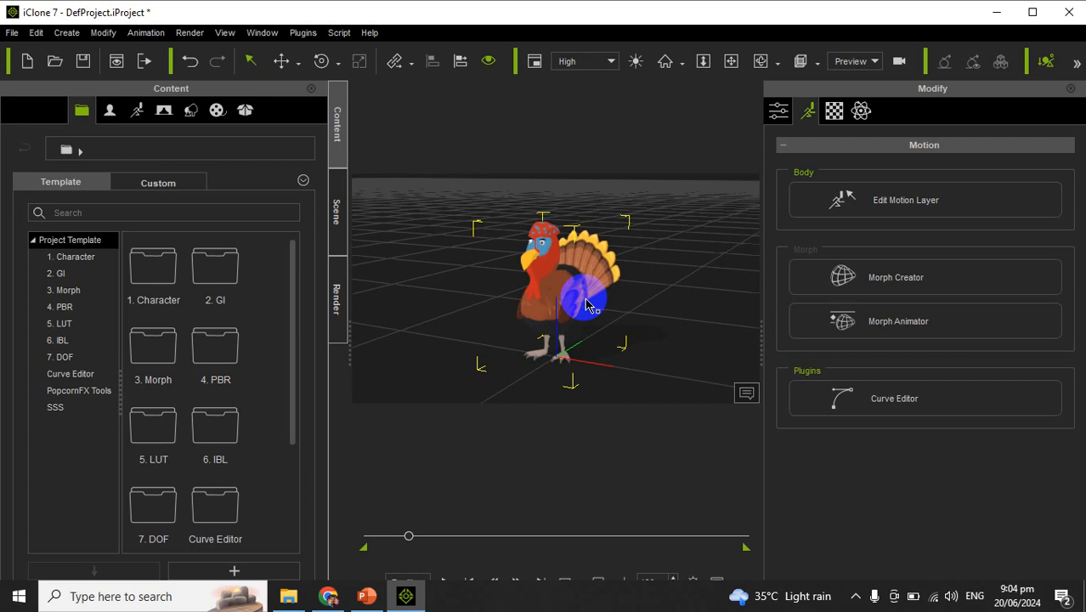
Reopen the Timeline and collect a clip spanning the turkey's Default and Turkey Pecking motions up to frame 83
key("F3")
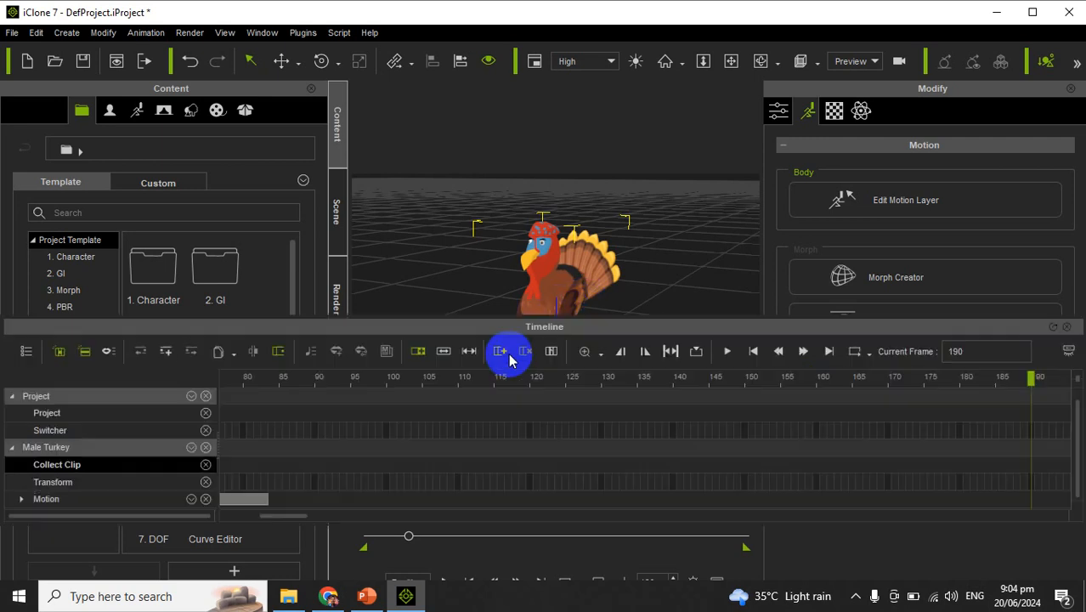
left_click(242, 499)
left_click_drag(287, 516, 206, 525)
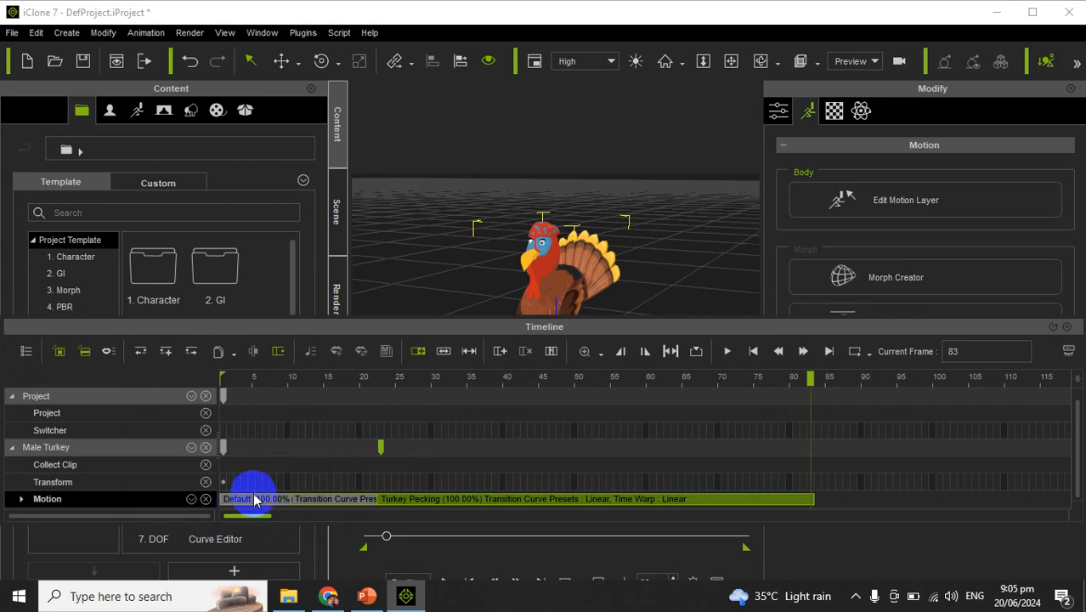
left_click_drag(226, 468, 796, 470)
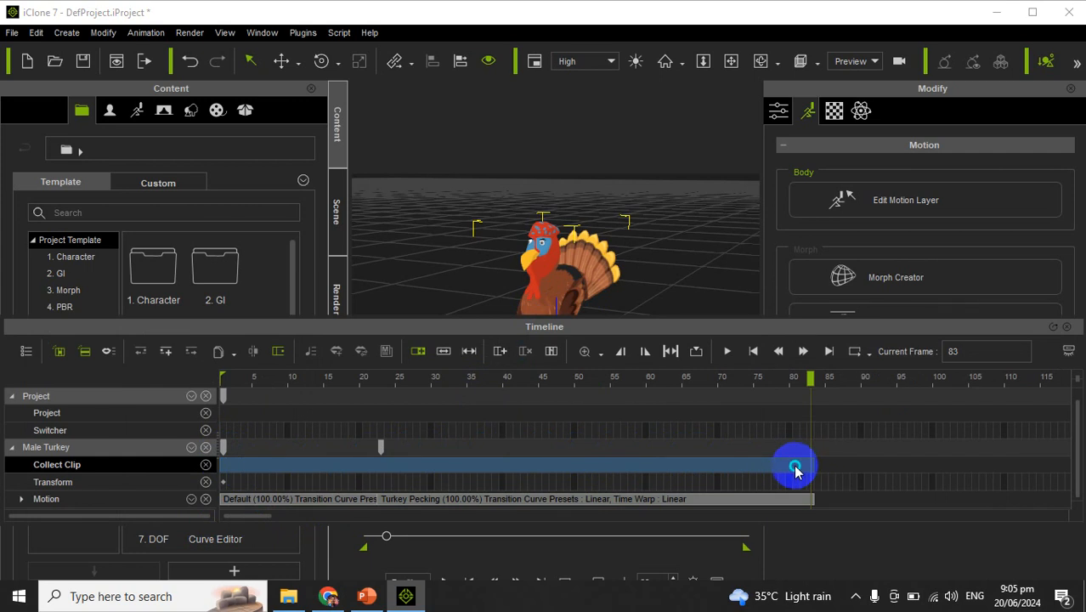
Open Add Motion to Library for the collected clip, review the motion files in Documents, and cancel without saving
right_click(795, 472)
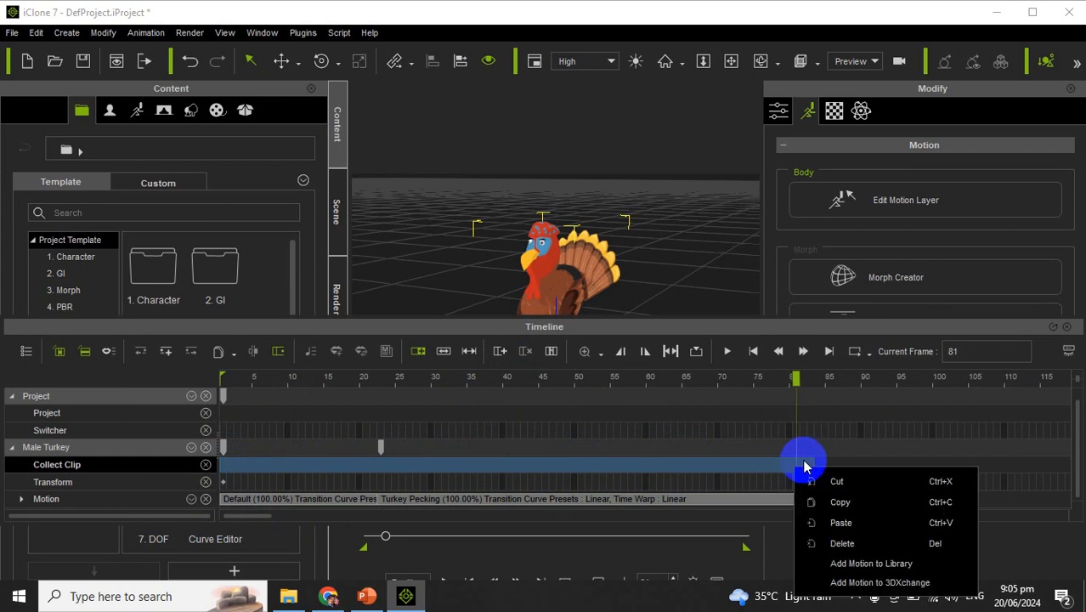
left_click(845, 564)
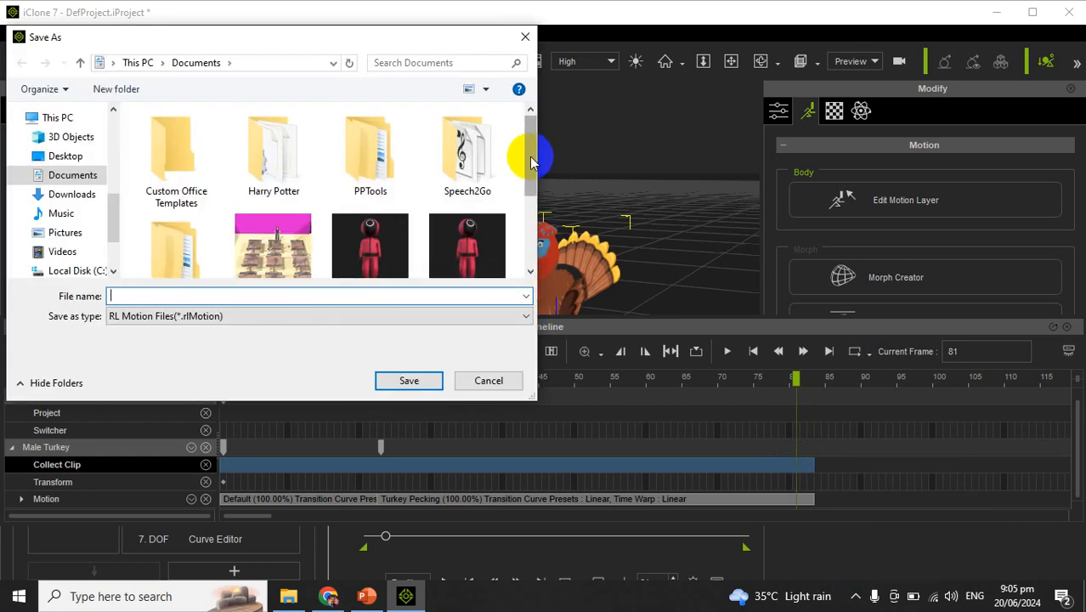
scroll(520, 182, "down", 4)
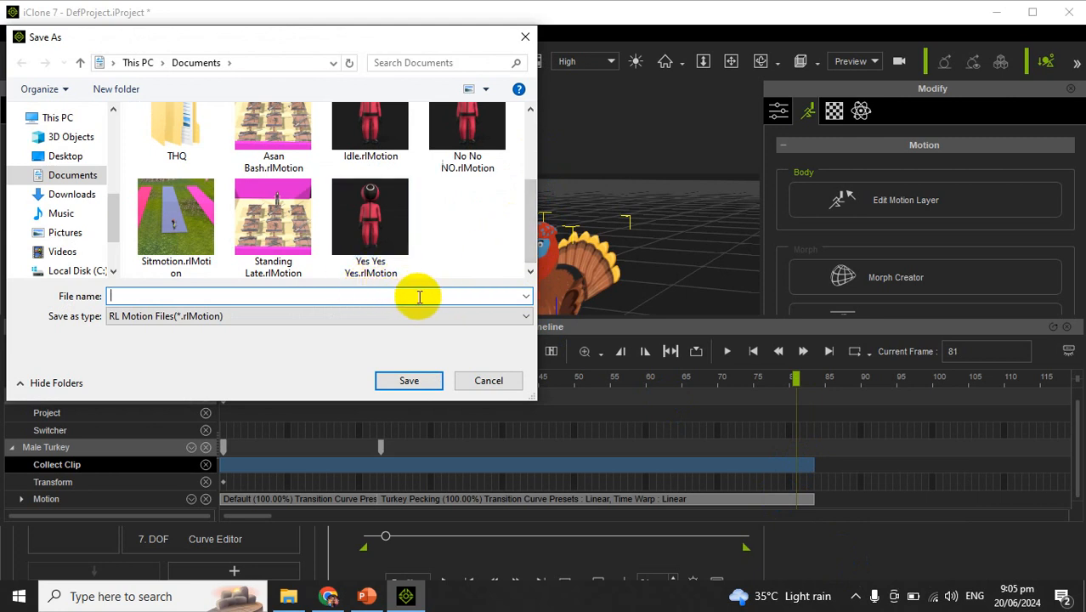
left_click(481, 380)
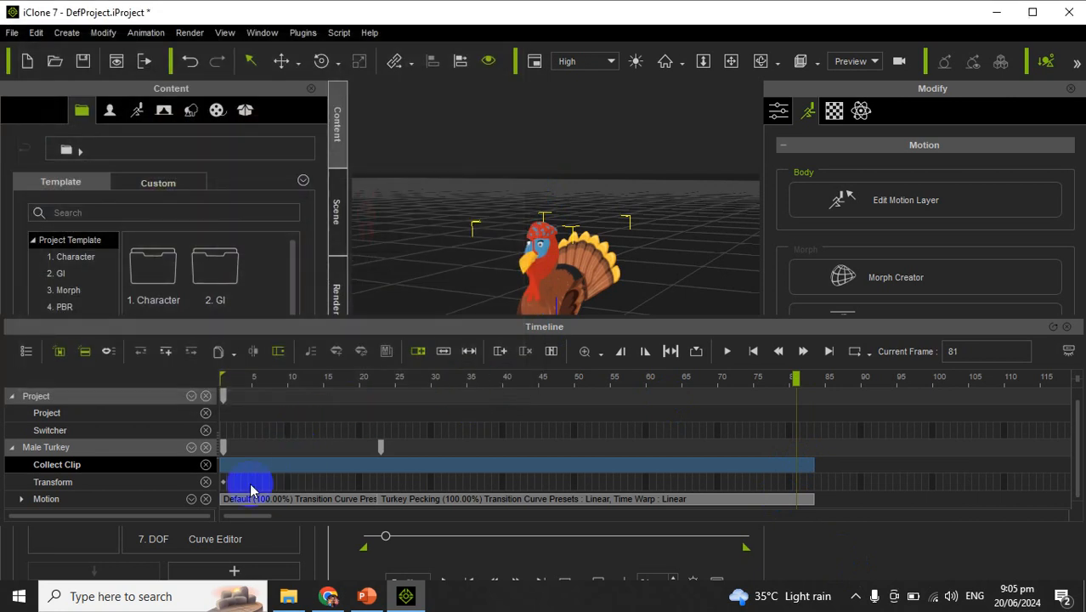
Expand the turkey's Motion track and add Motion Layer keys at frame 21, about frame 38, and frame 80
left_click(21, 499)
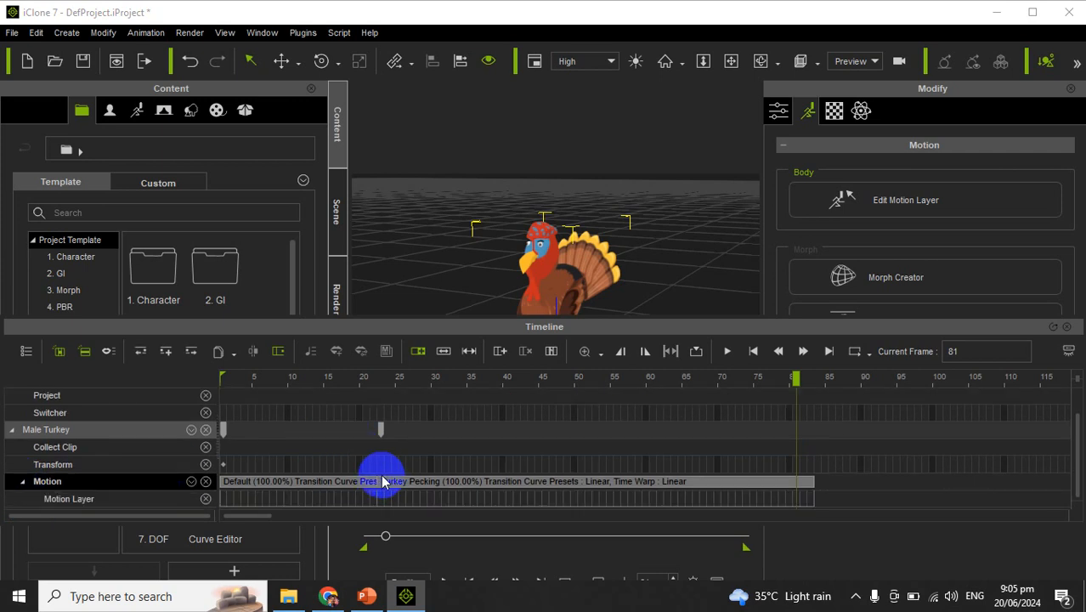
left_click(253, 503)
left_click(254, 502)
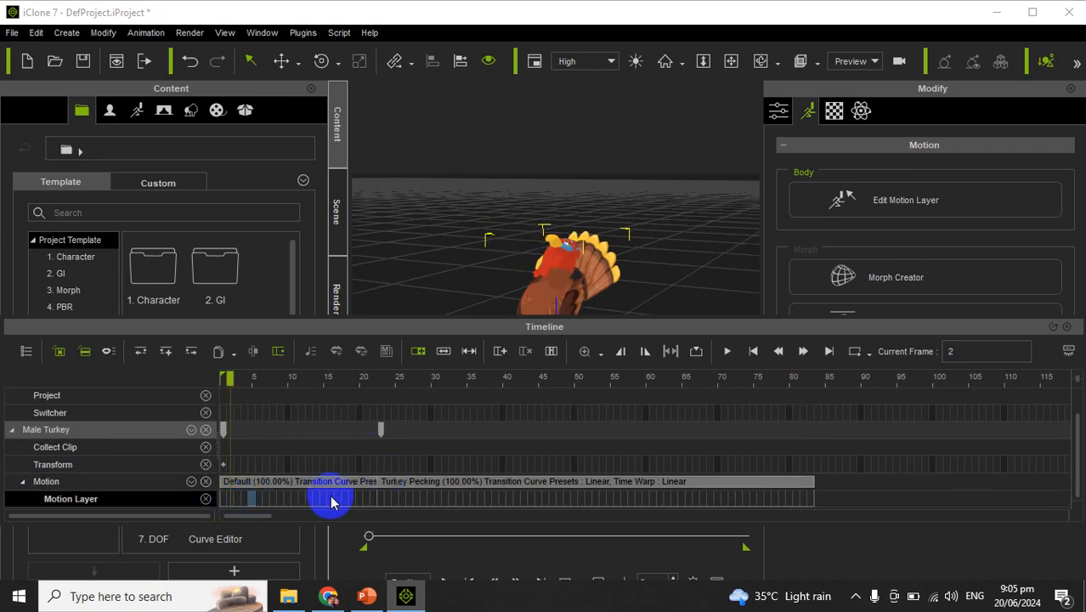
left_click(371, 501)
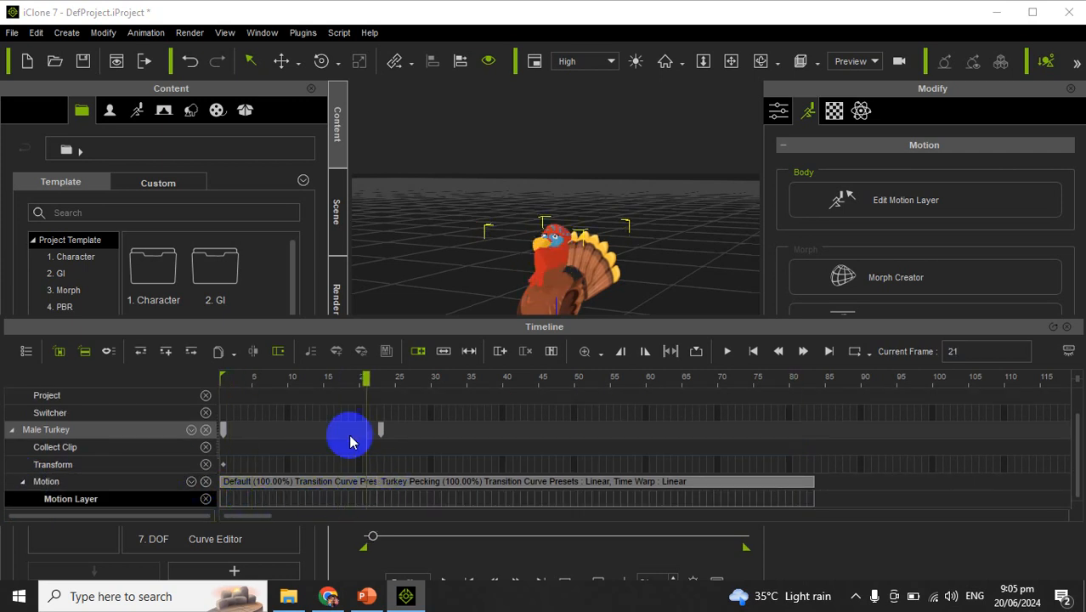
left_click(164, 358)
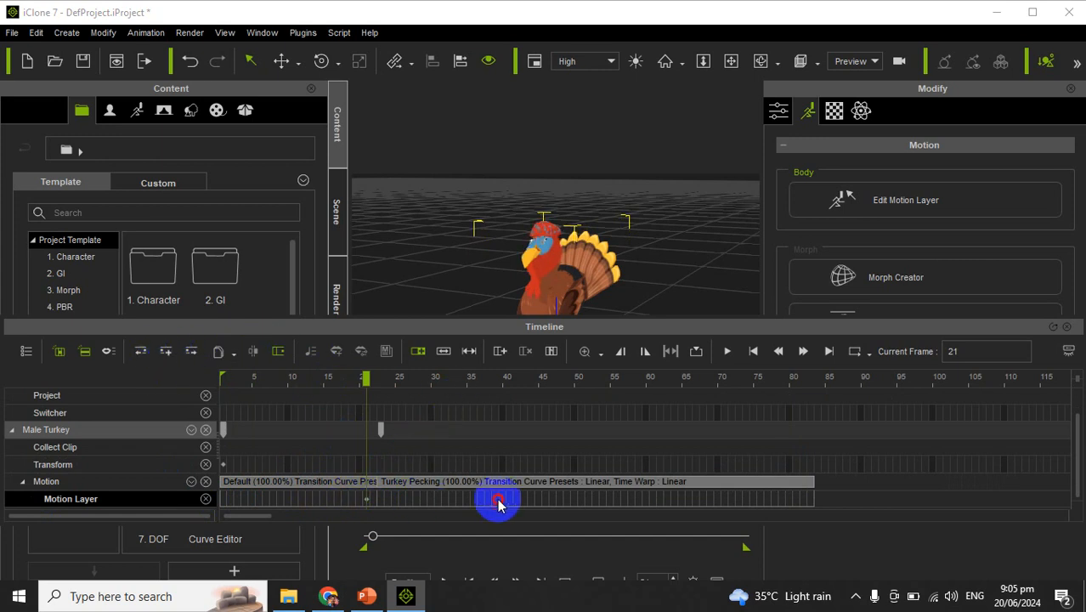
left_click(500, 501)
left_click(165, 351)
left_click(788, 503)
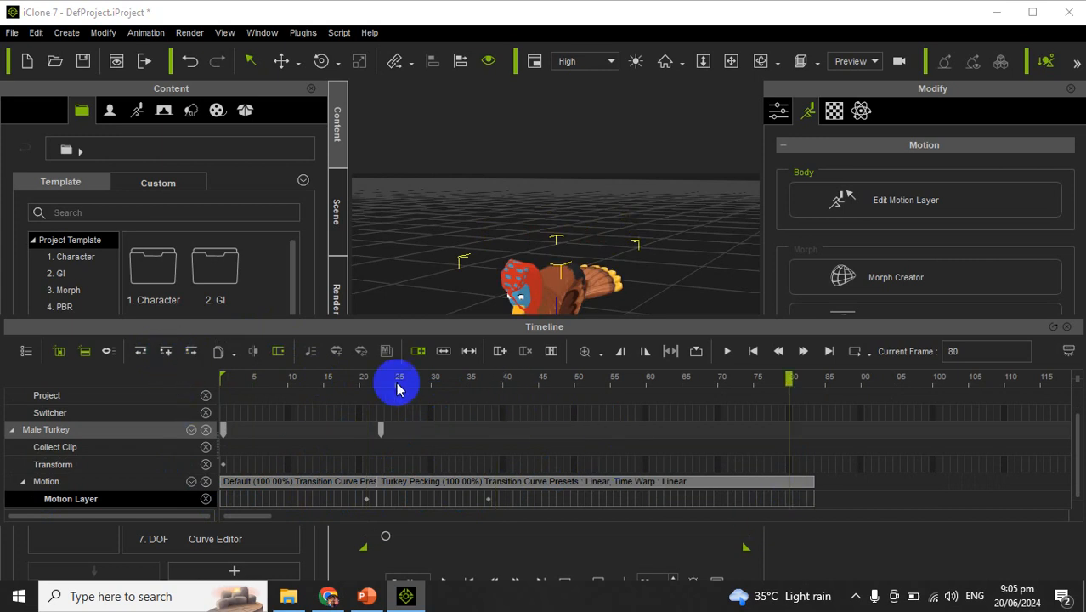
left_click(166, 351)
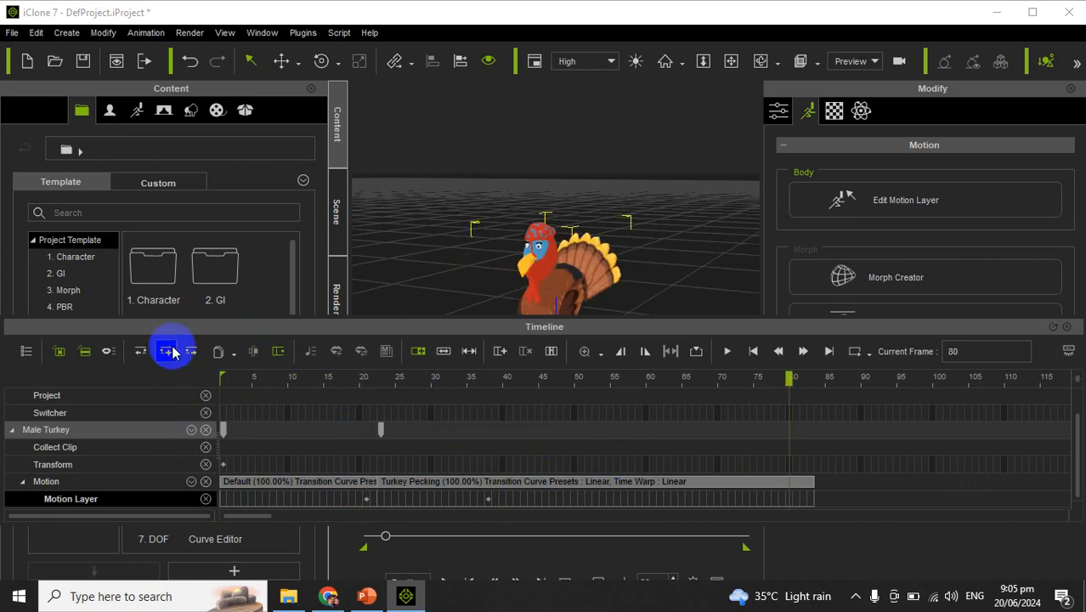
Collect the turkey's clip from the first frame to about frame 83 and try adding its motion to the library in Documents as He
left_click(818, 451)
left_click_drag(814, 445, 193, 458)
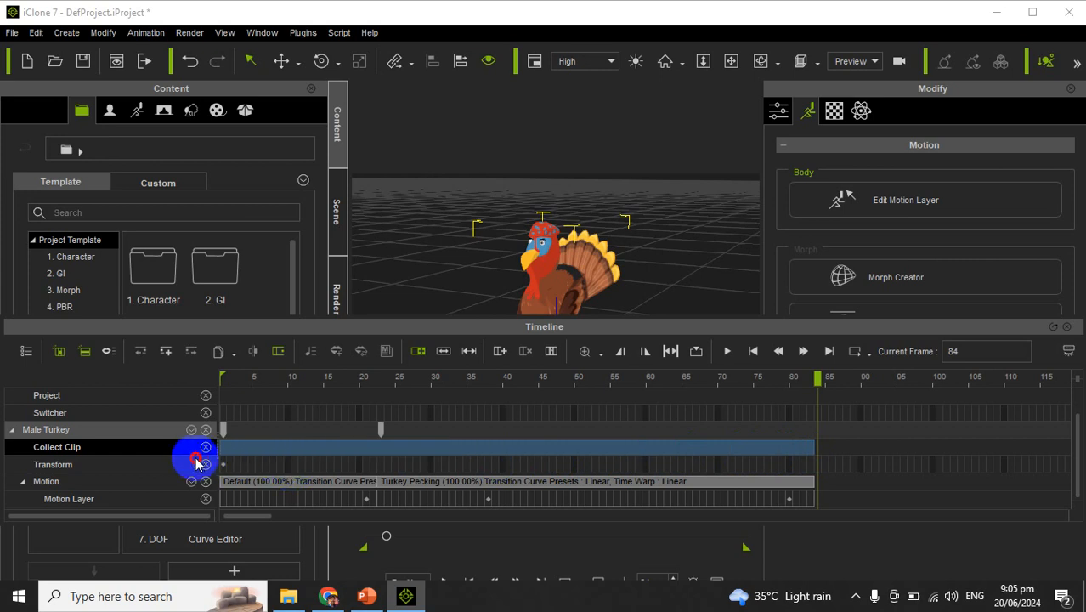
right_click(265, 452)
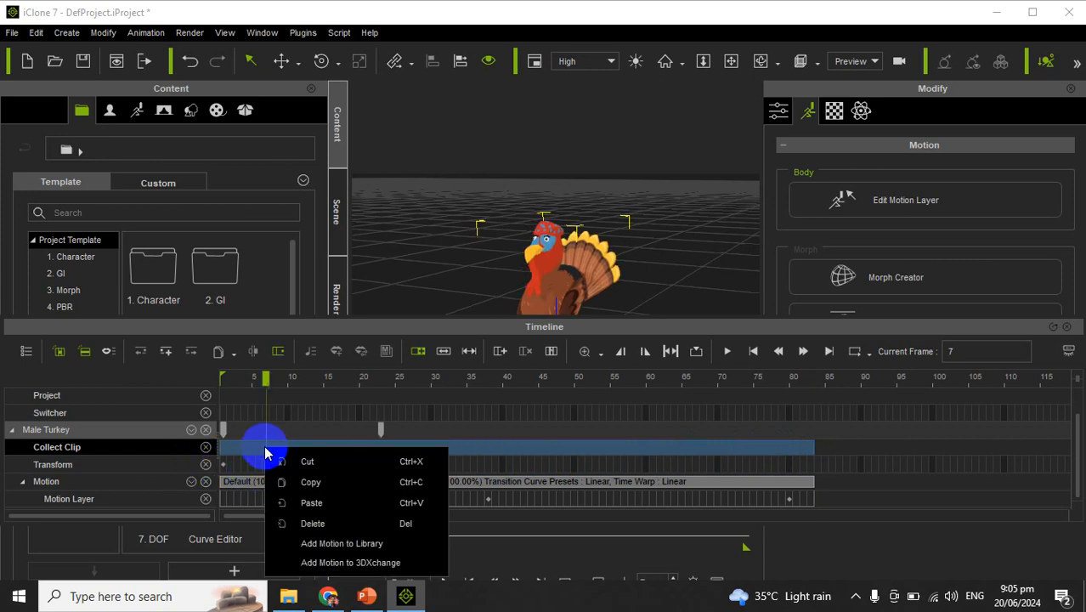
left_click(317, 545)
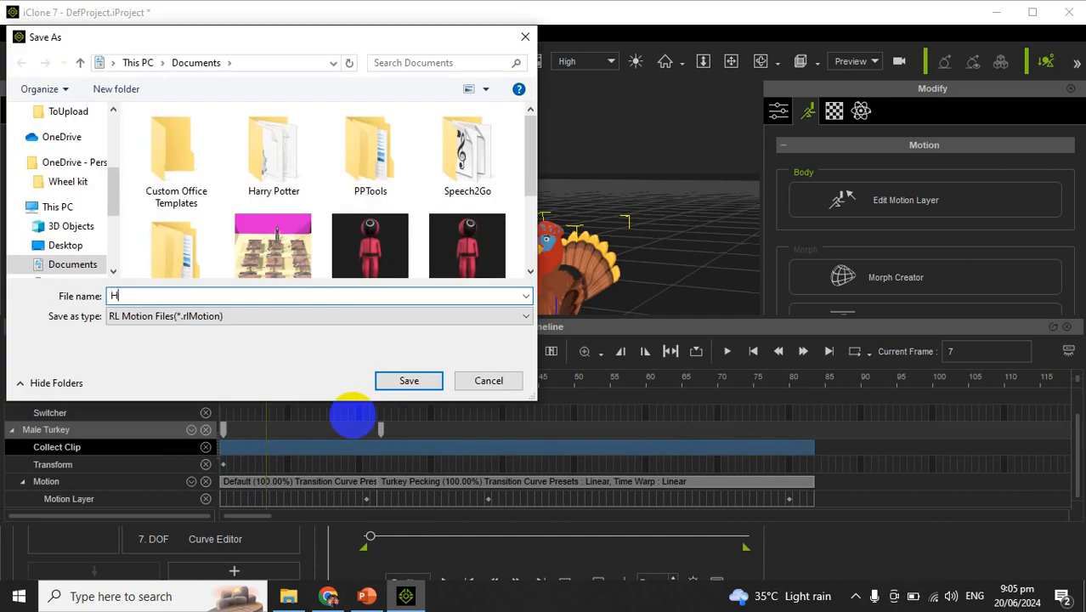
type("He")
key("BackSpace")
type("e")
key("Return")
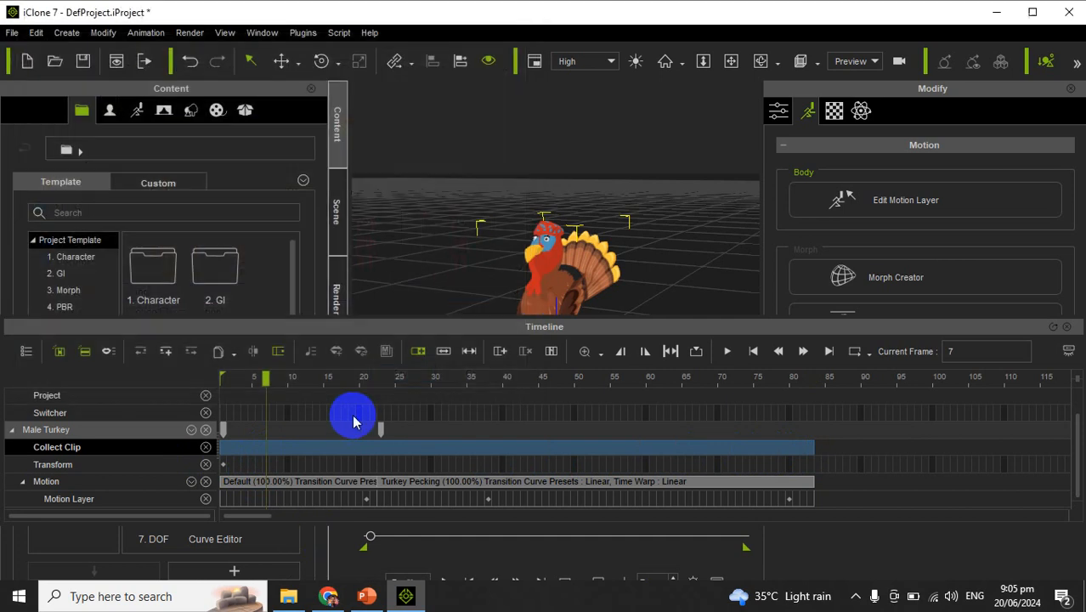
Switch to File Explorer and check the Documents folder for the saved motion file
left_click(287, 595)
left_click(56, 150)
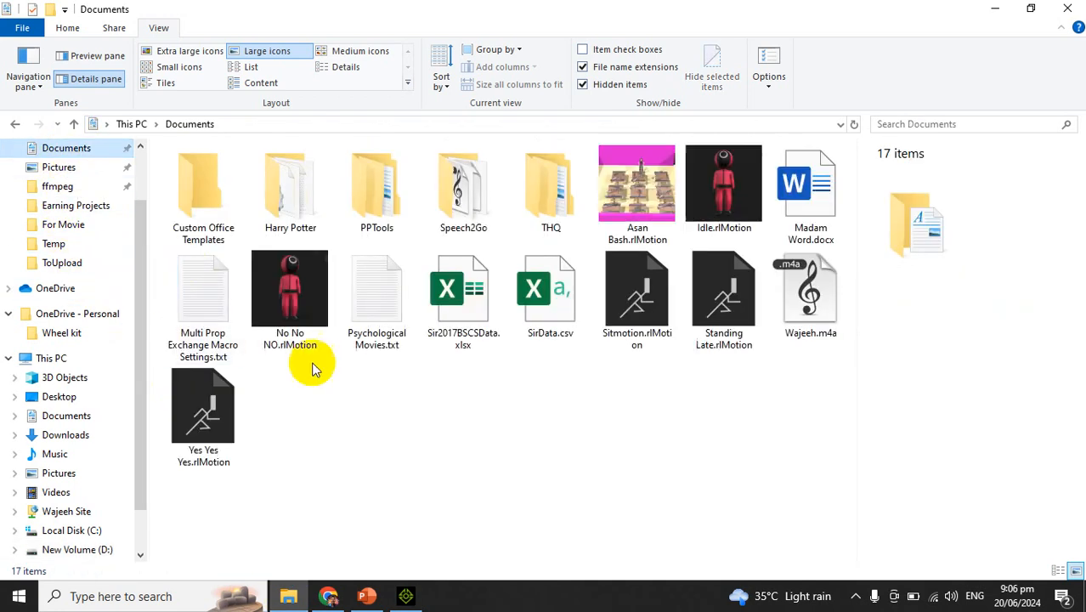
right_click(438, 462)
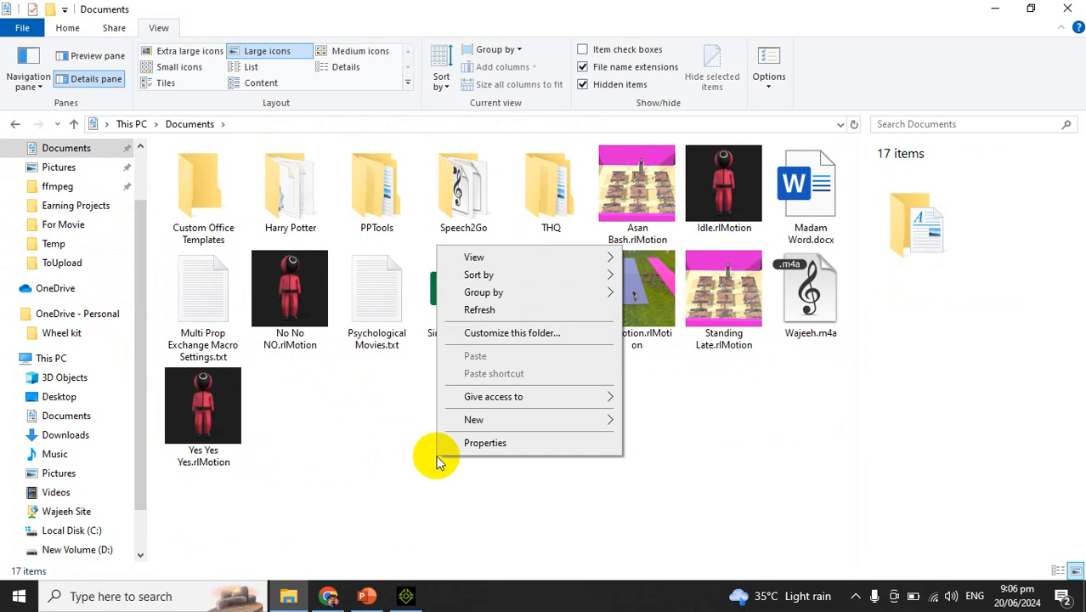
Return to iClone 7, view the collected clip's motion-saving commands at frame 28, and close the Timeline
left_click(410, 595)
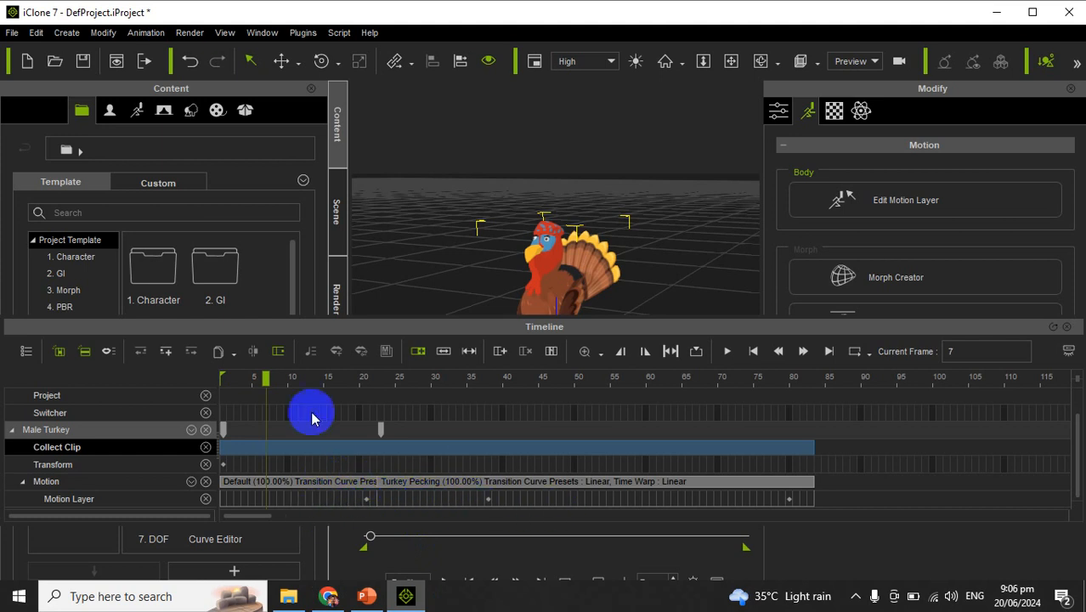
right_click(421, 457)
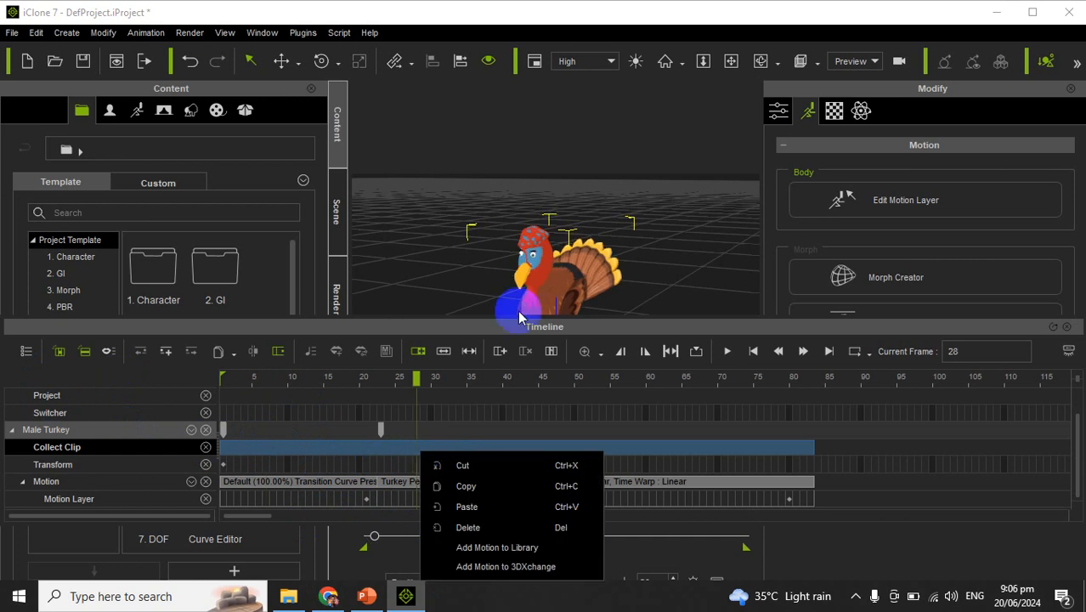
left_click(1071, 333)
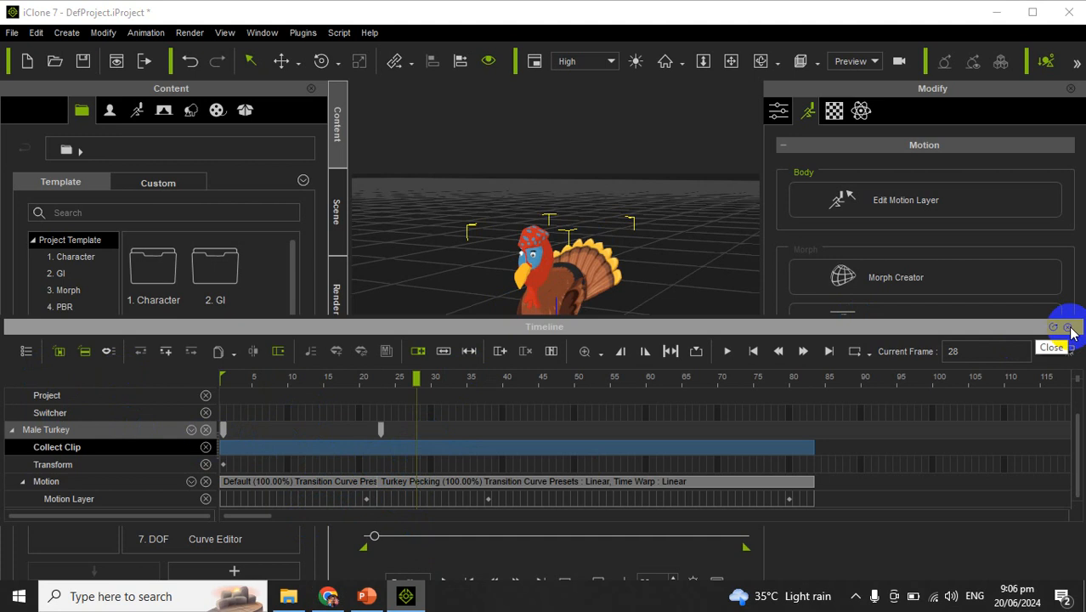